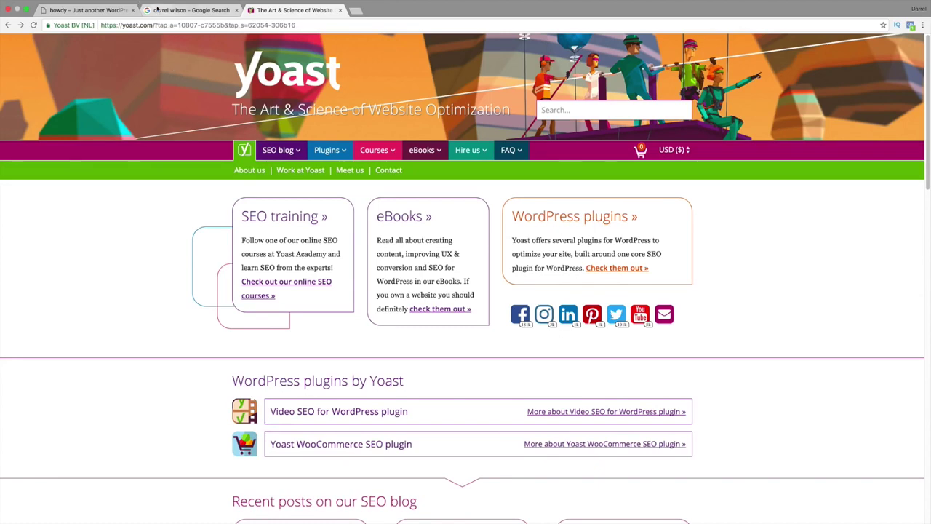
left_click(158, 9)
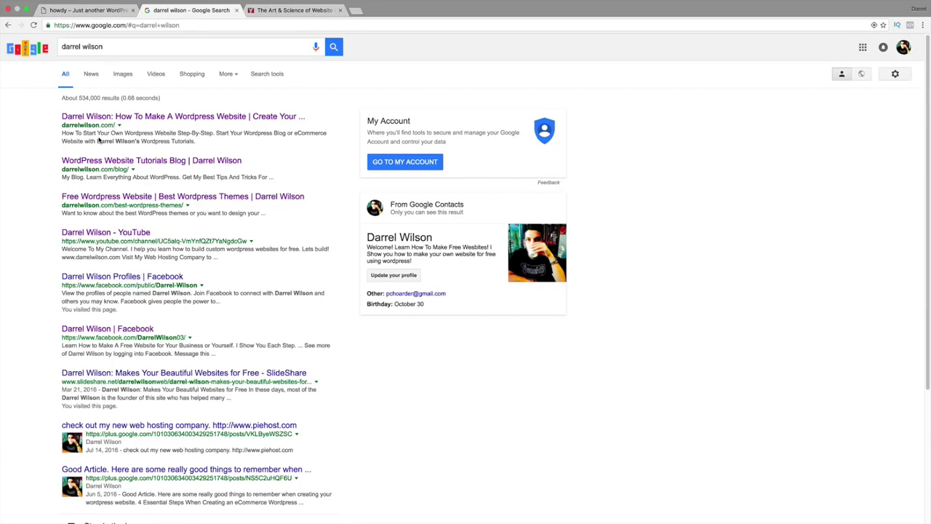
left_click(97, 11)
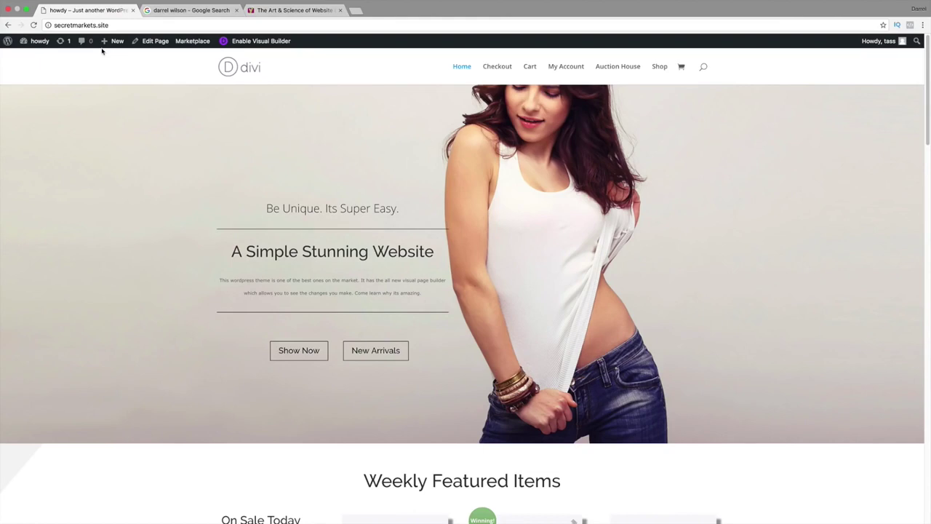
Step: Download the free version of the Yoast SEO for WordPress plugin from the Yoast website's plugins section
left_click(264, 11)
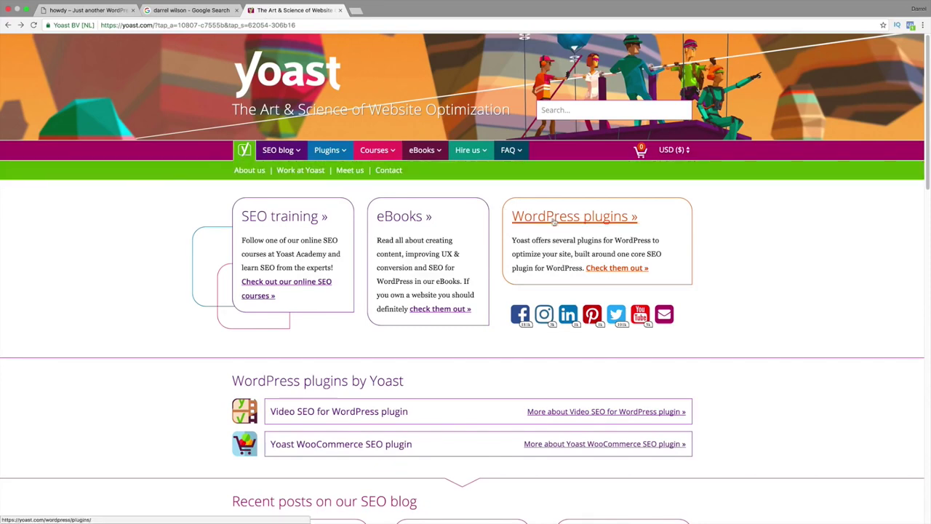
left_click(604, 268)
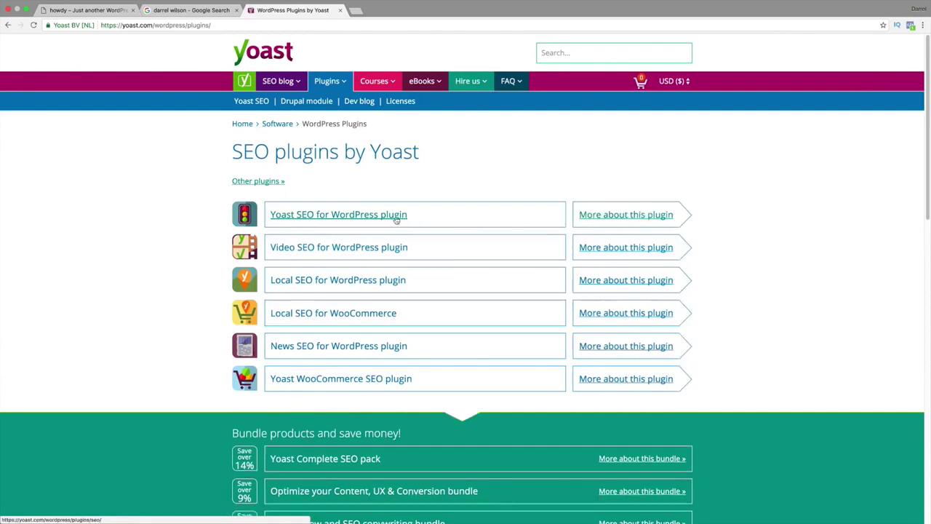
left_click(344, 221)
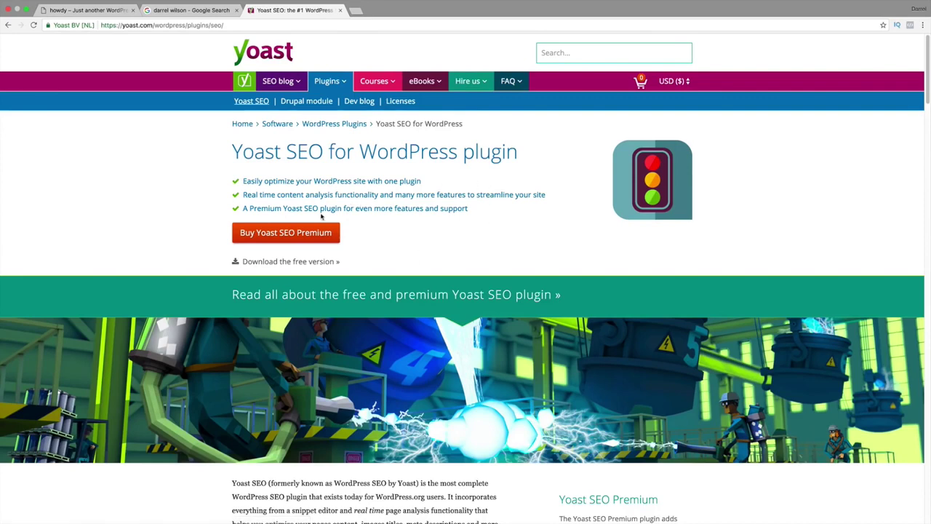
left_click(298, 262)
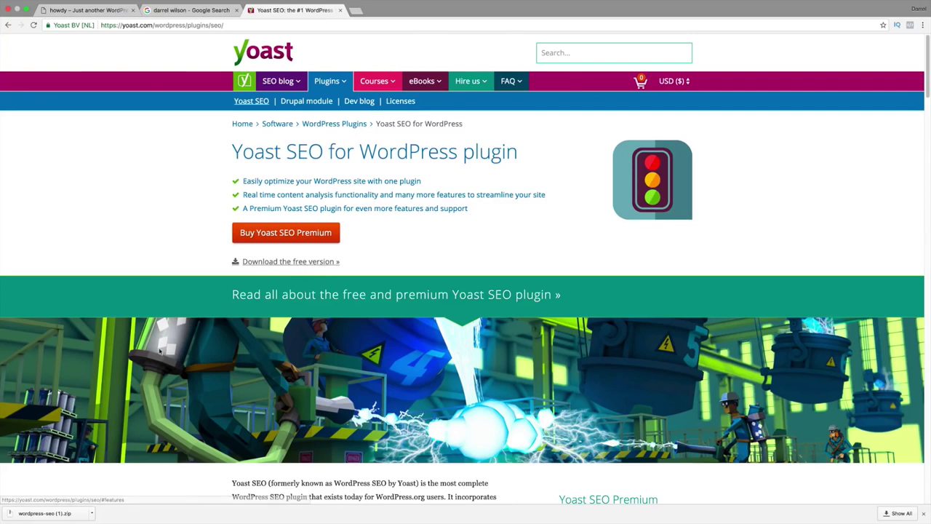
Step: Go from the site's front page to its WordPress dashboard and open the page for adding new plugins
left_click(83, 20)
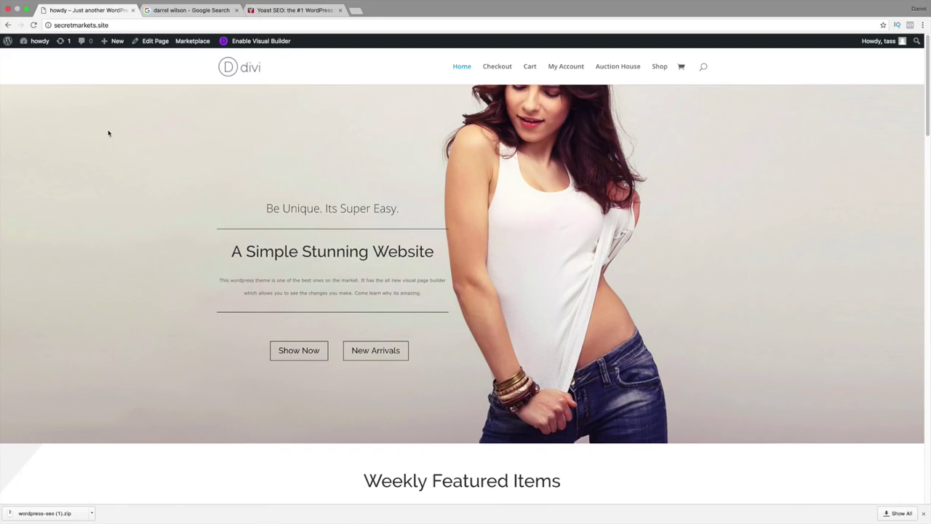
mouse_move(35, 40)
left_click(37, 59)
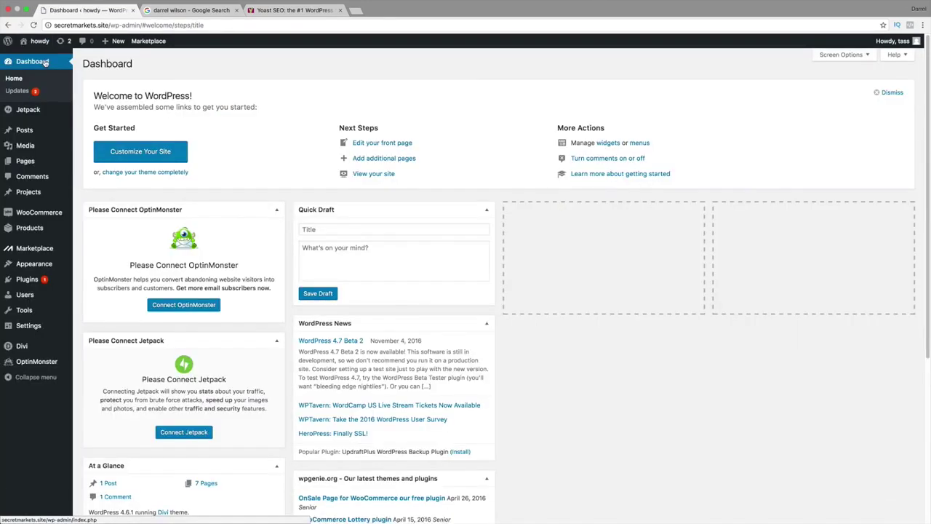
mouse_move(69, 279)
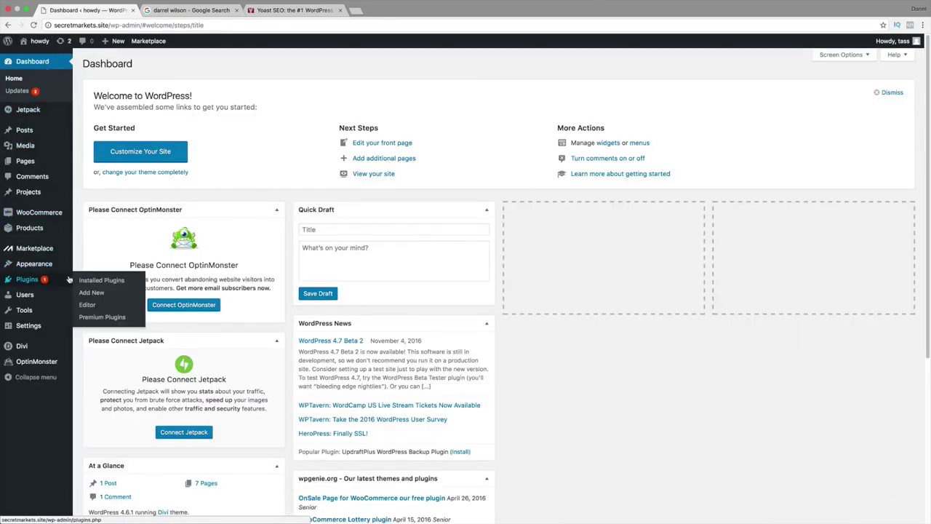
left_click(85, 295)
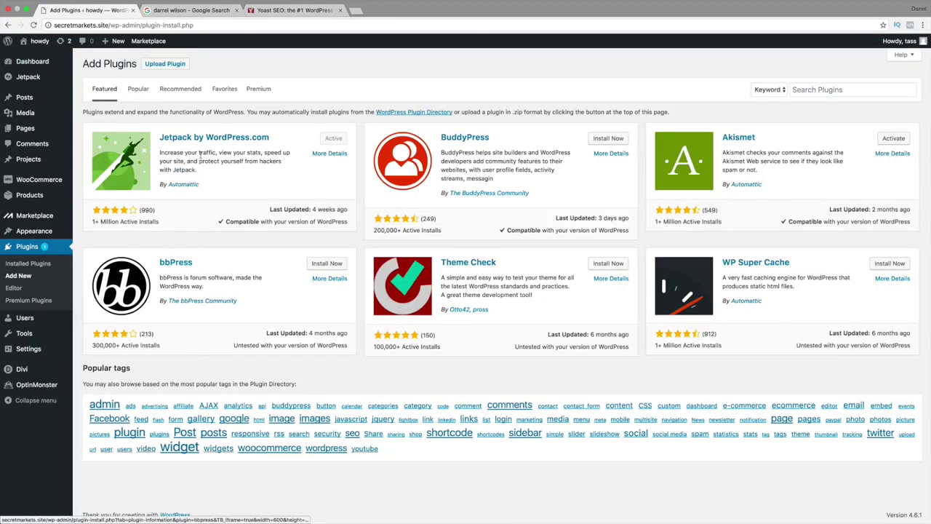
Step: Upload wordpress-seo.zip from the Downloads folder as a plugin, then install and activate it
left_click(169, 65)
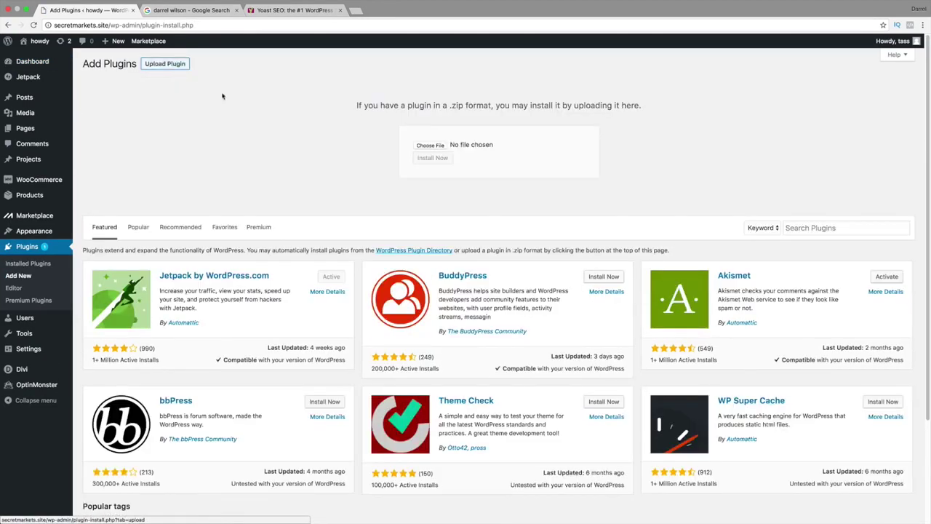
left_click(429, 145)
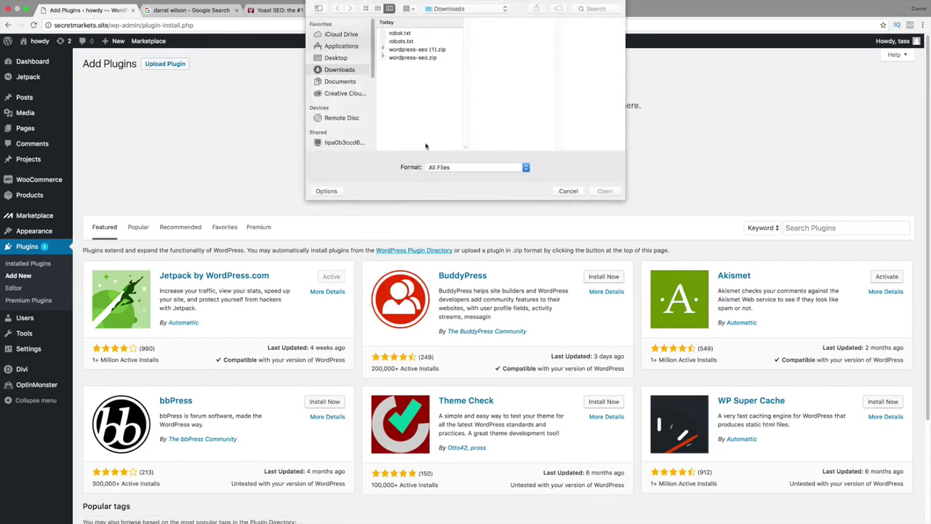
left_click(419, 58)
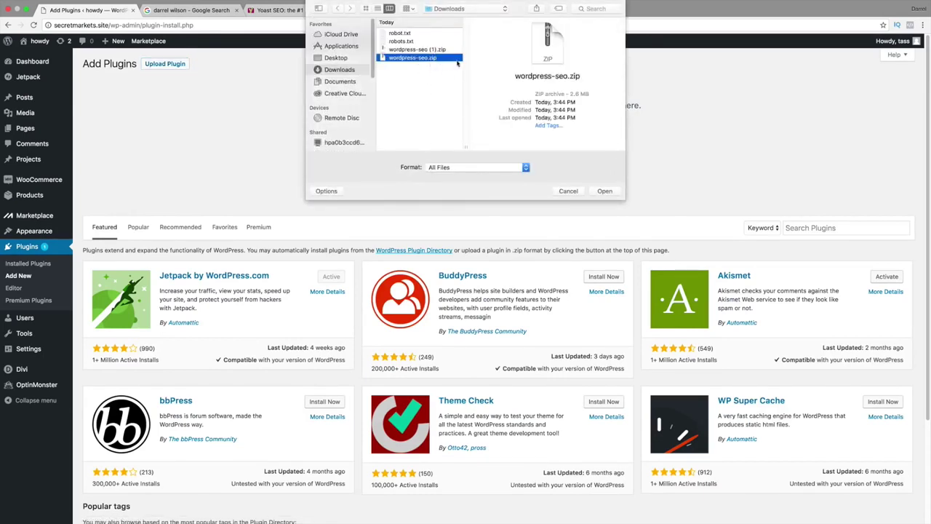
left_click(605, 192)
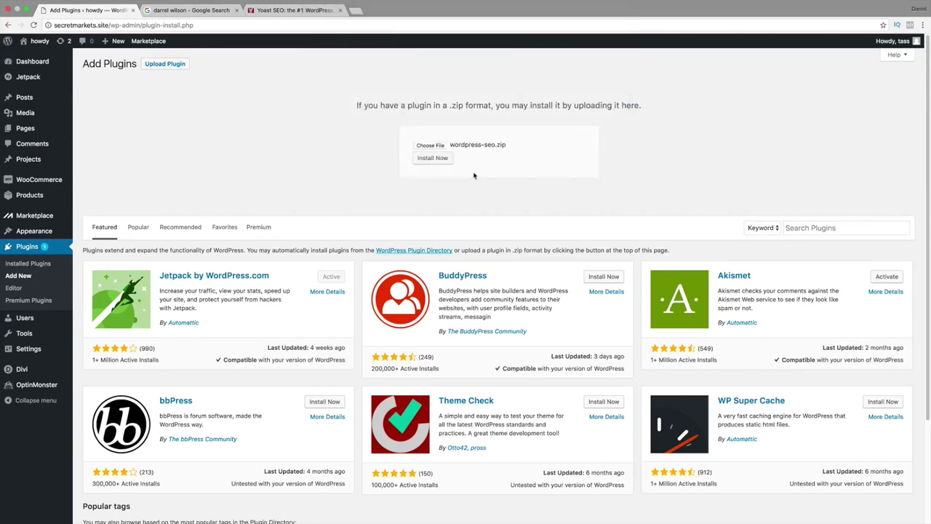
left_click(441, 160)
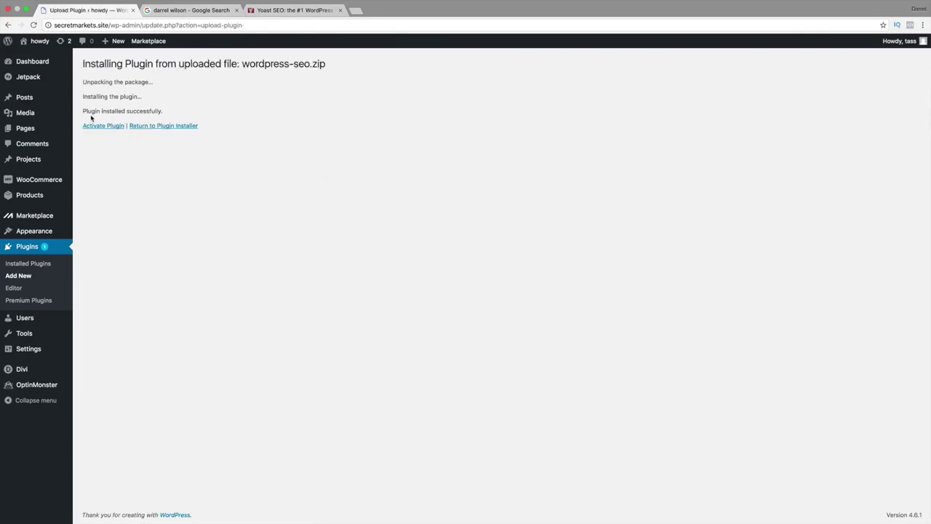
left_click(104, 126)
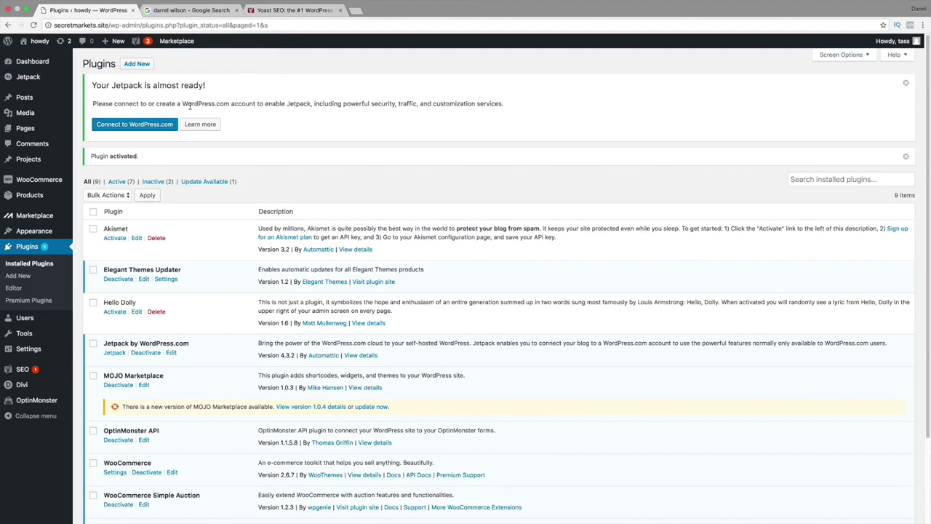
Step: Search the WordPress plugin directory for "yoast"
left_click(26, 276)
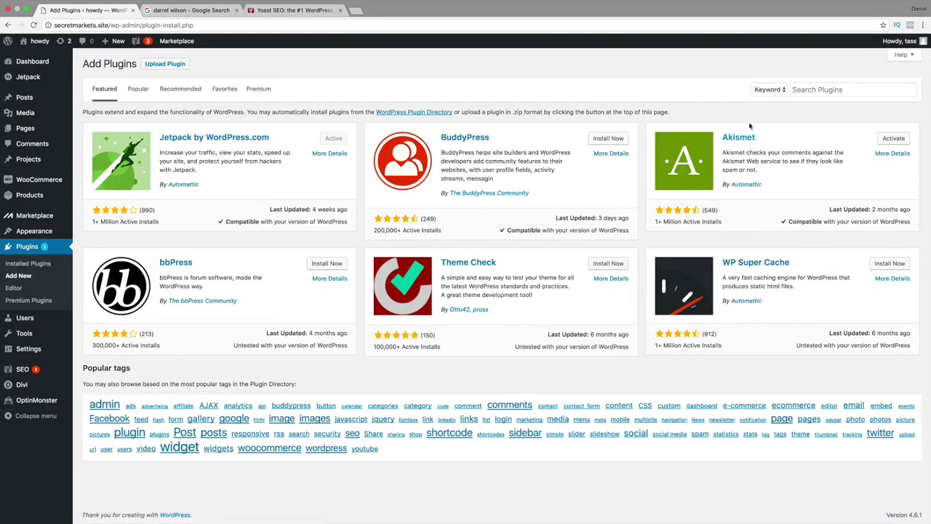
left_click(813, 92)
type("yoast")
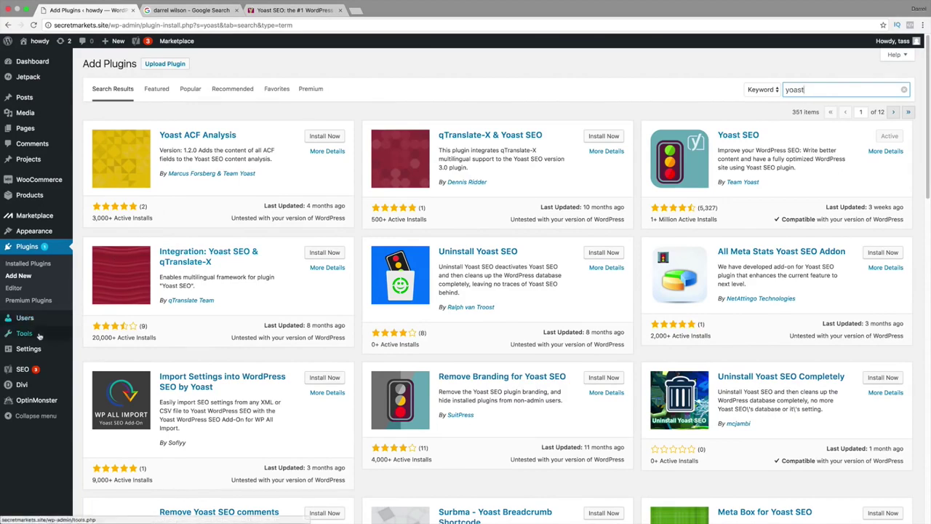
Step: Dismiss the default tagline problem on the Yoast SEO dashboard and start the configuration wizard without signing up for the newsletter
left_click(23, 370)
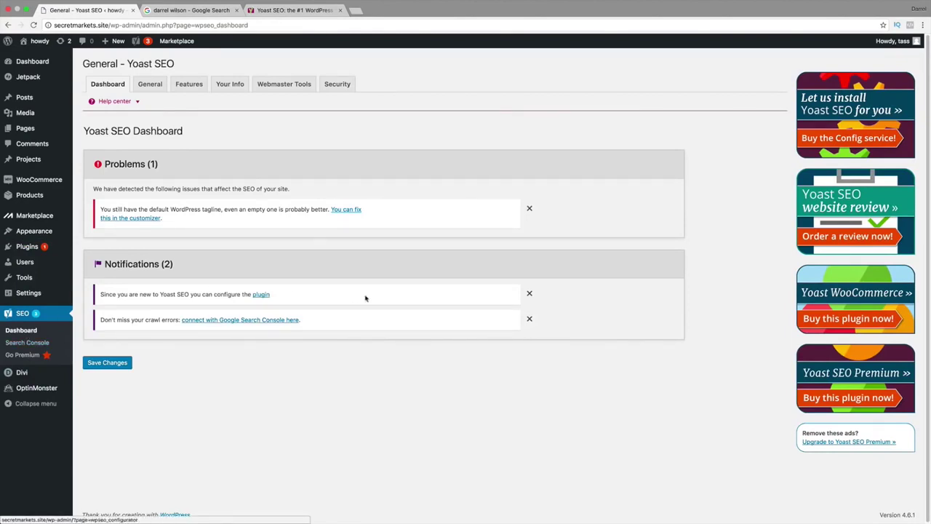
left_click(530, 209)
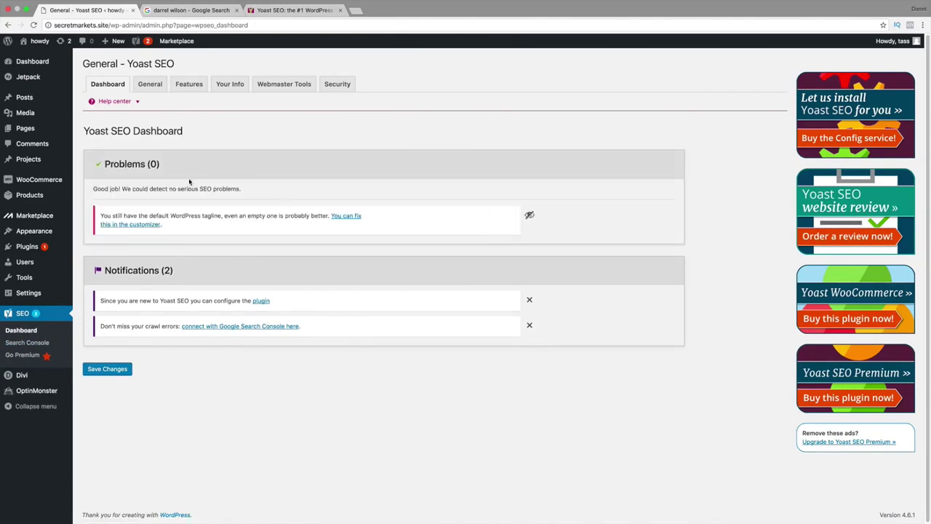
left_click(153, 87)
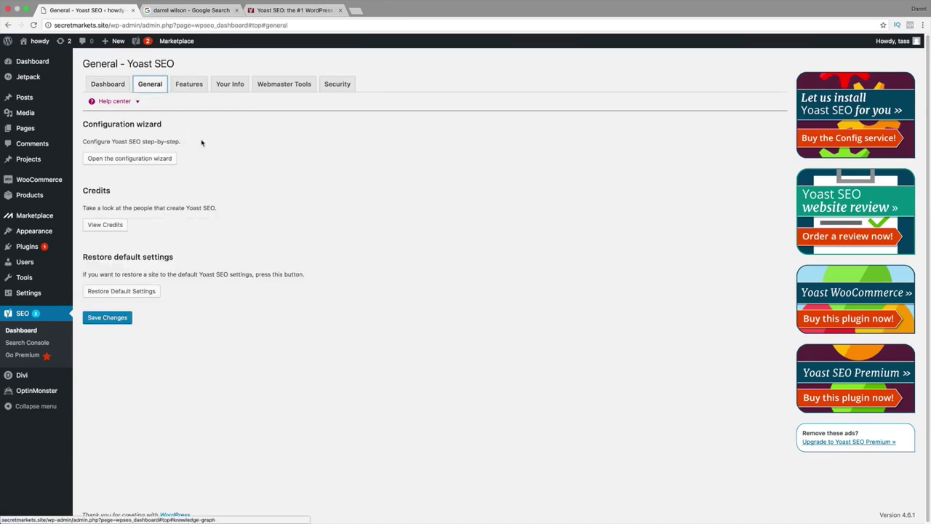
left_click(135, 160)
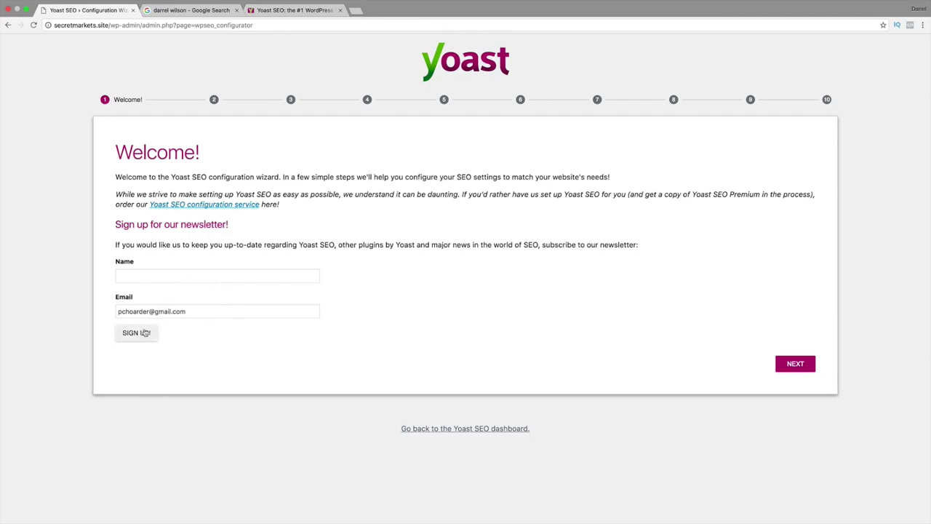
left_click(806, 369)
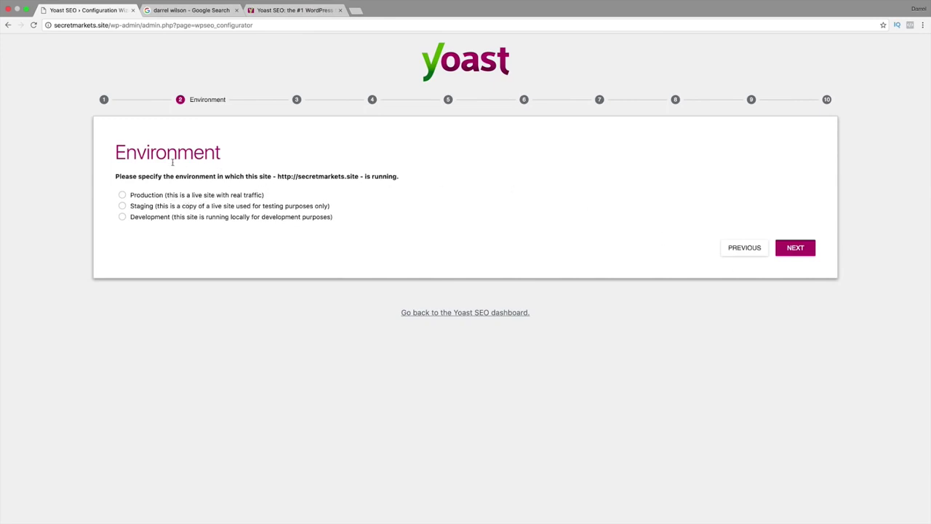
Step: Set the environment to Production and the site type to Small business site in the configuration wizard
left_click(122, 195)
left_click(795, 248)
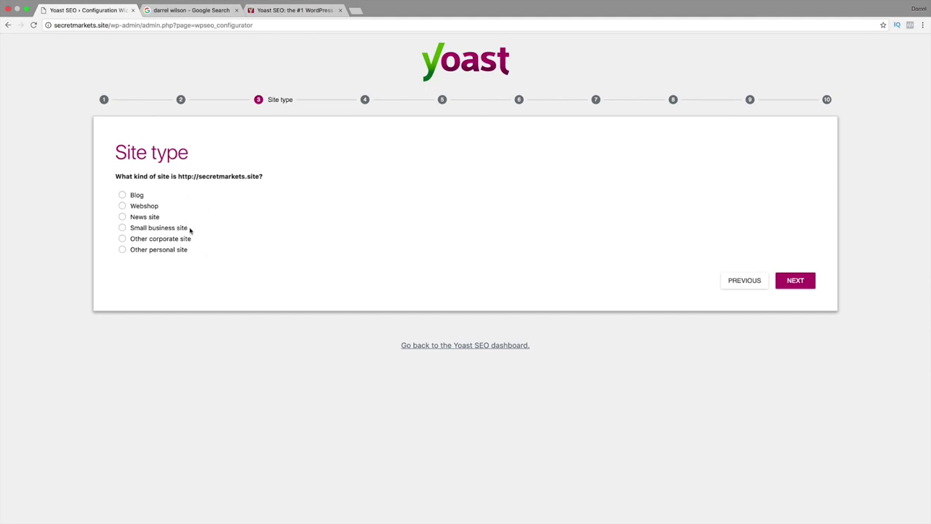
left_click(122, 228)
left_click(785, 282)
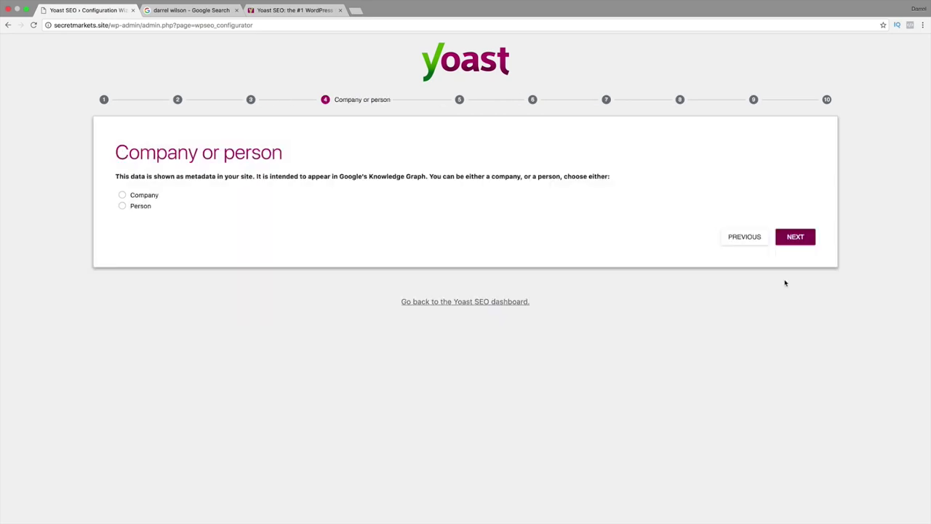
left_click(124, 207)
left_click(188, 237)
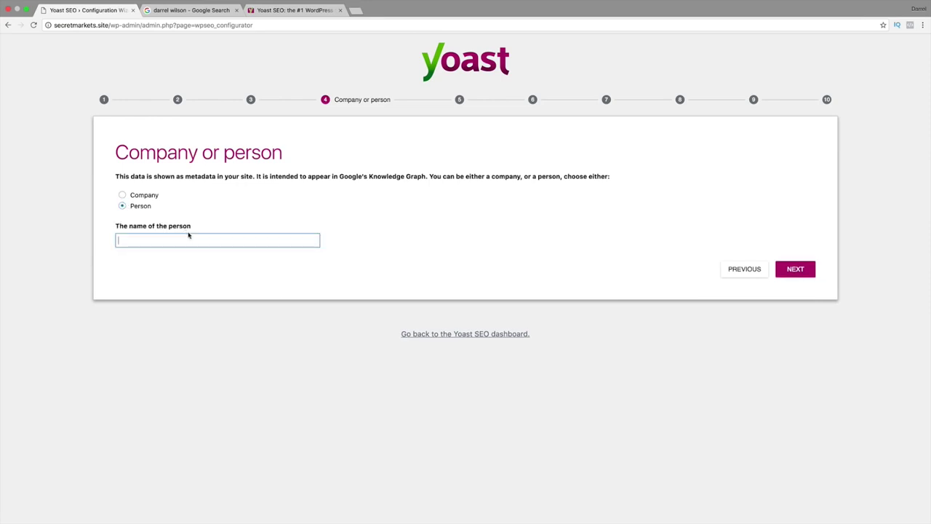
left_click(123, 195)
left_click(171, 235)
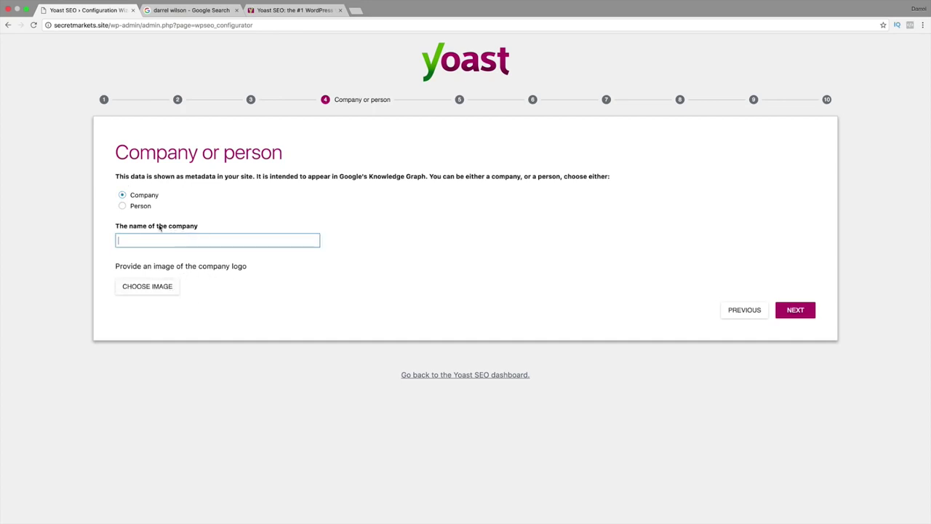
Step: Set the site's metadata owner to Person, enter the person's full name, and continue to the social profiles
left_click(123, 207)
left_click(172, 240)
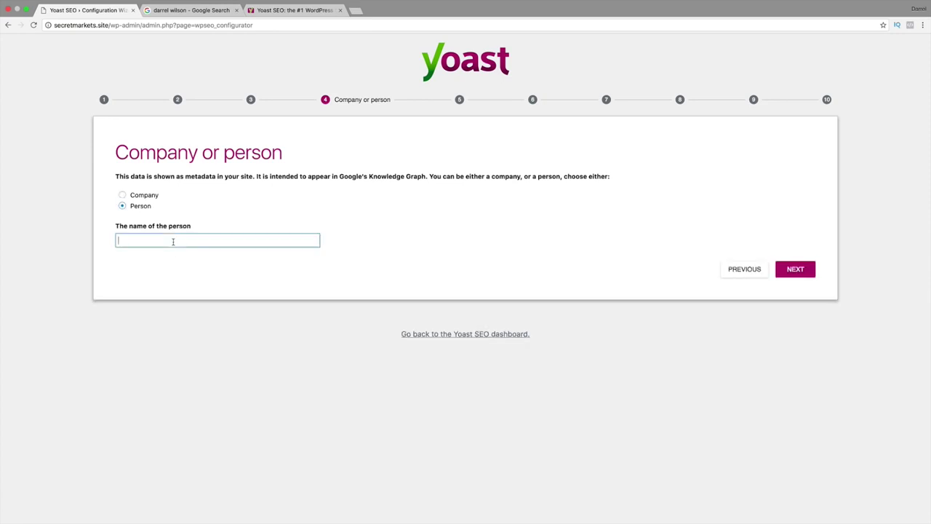
type("Darrel Wilson")
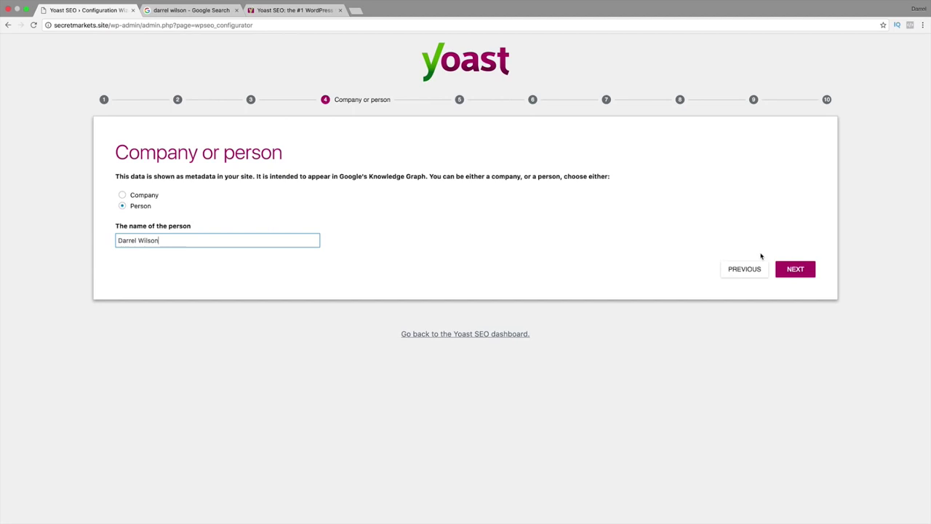
left_click(794, 271)
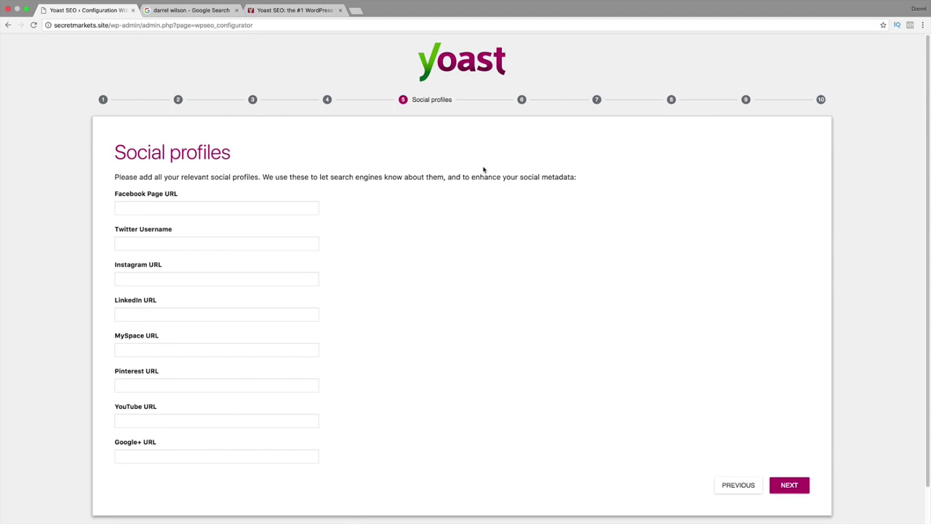
Step: Leave all social profile fields empty and continue to the post type visibility settings
scroll(481, 167, "down", 1)
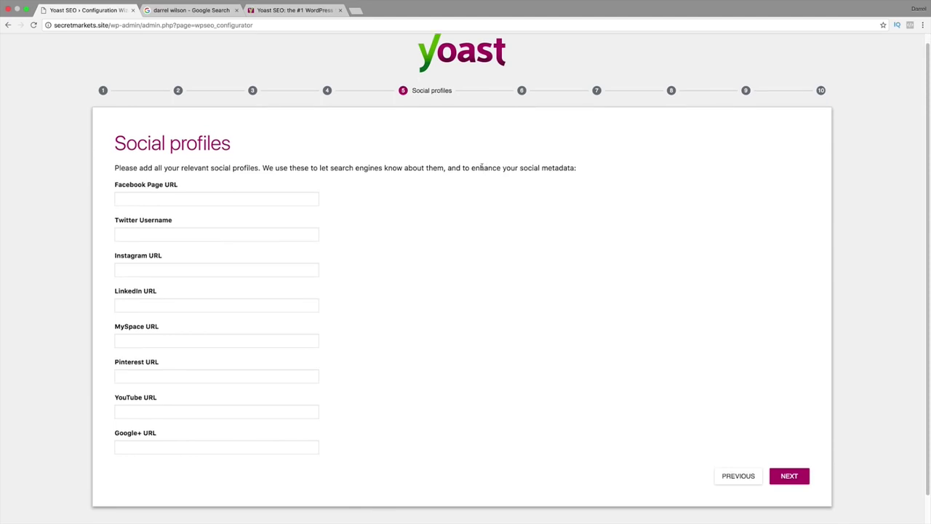
left_click(232, 196)
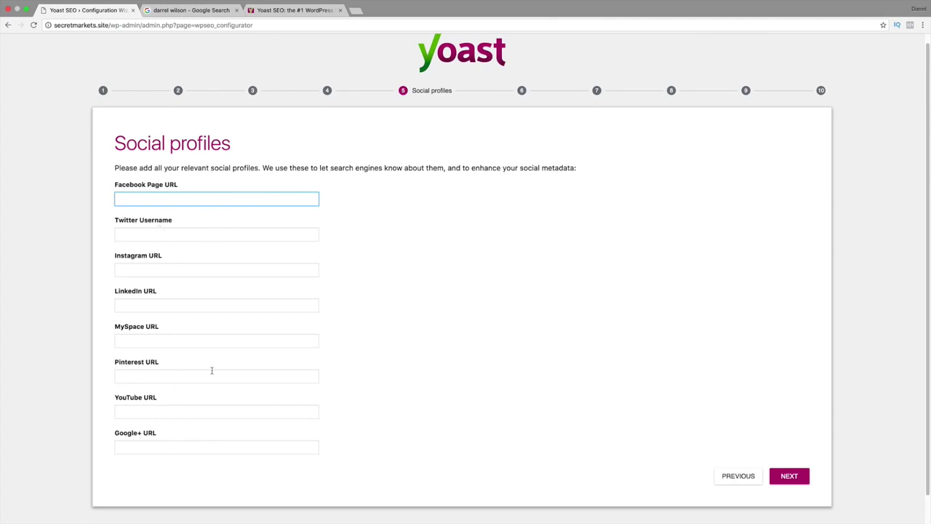
left_click(790, 475)
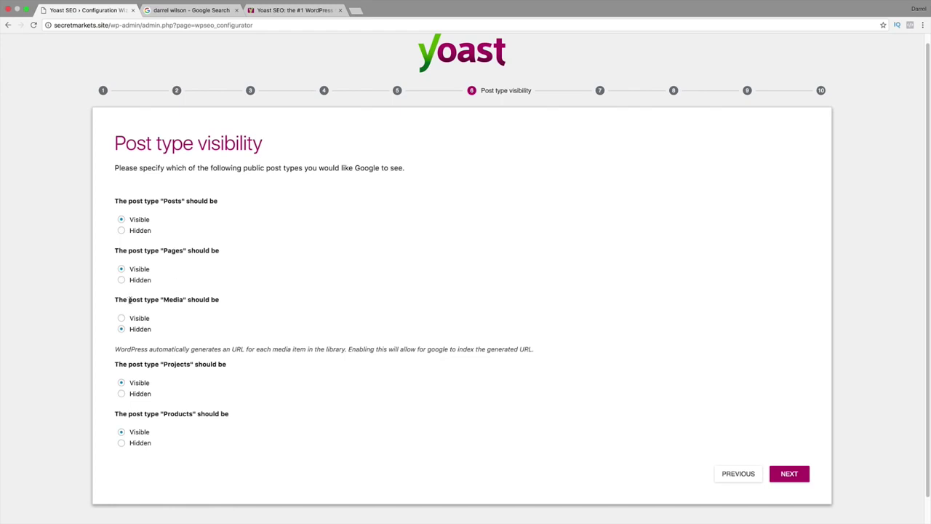
left_click_drag(129, 299, 216, 299)
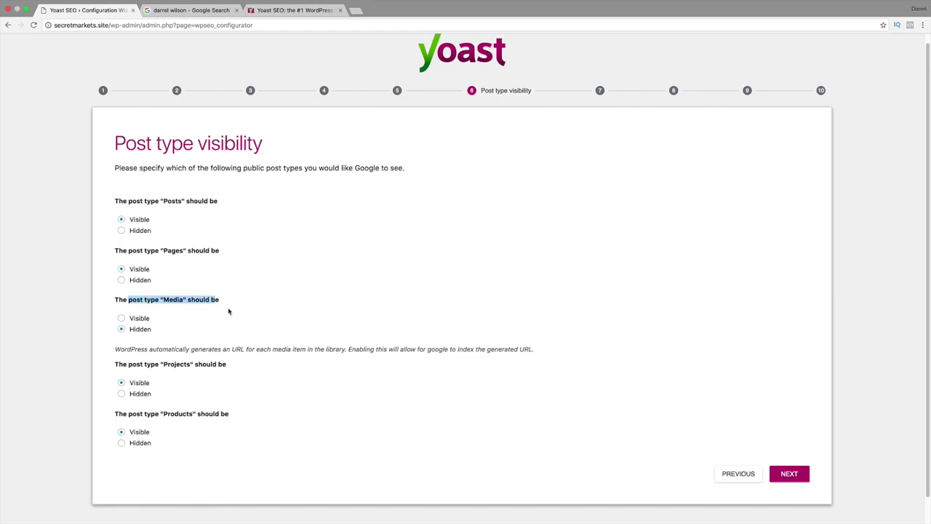
left_click(235, 314)
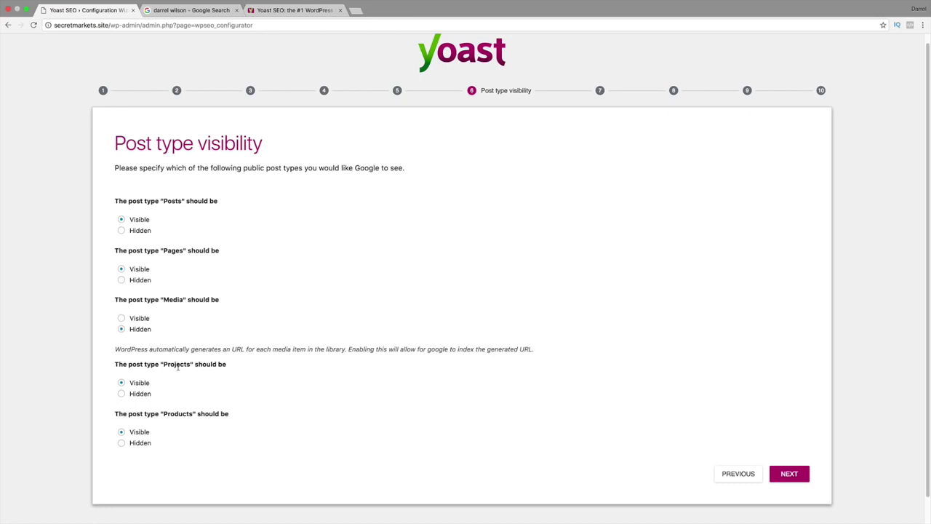
Step: Keep the default post type visibility, set multiple authors to No, and continue to the Google Search Console settings
scroll(174, 410, "down", 1)
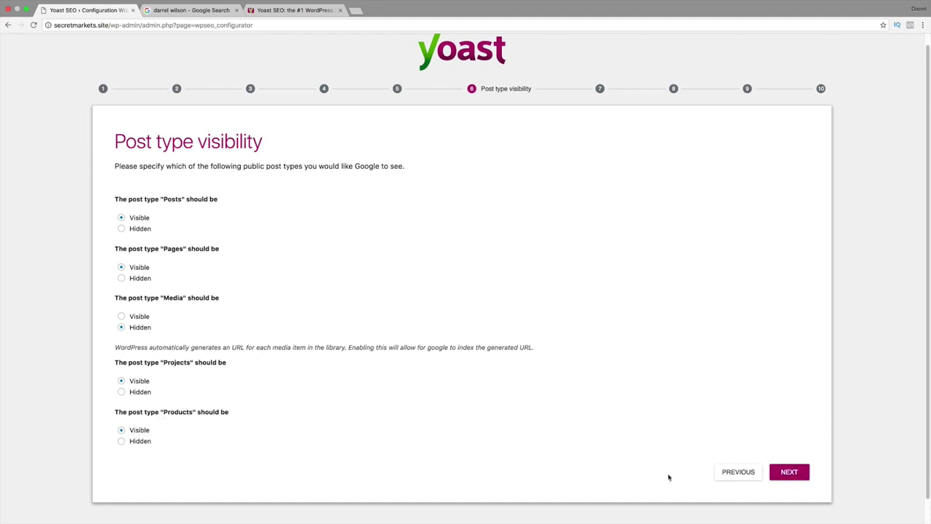
left_click(792, 471)
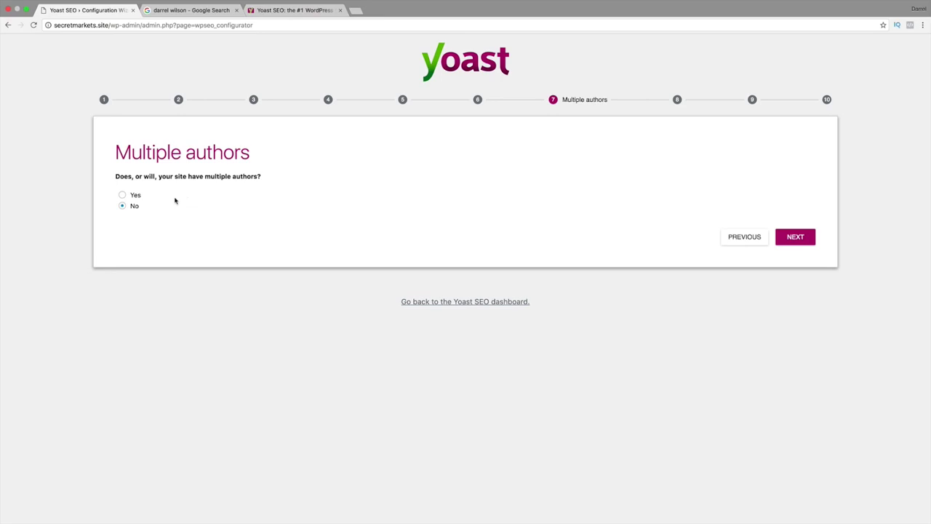
left_click(134, 196)
left_click(131, 207)
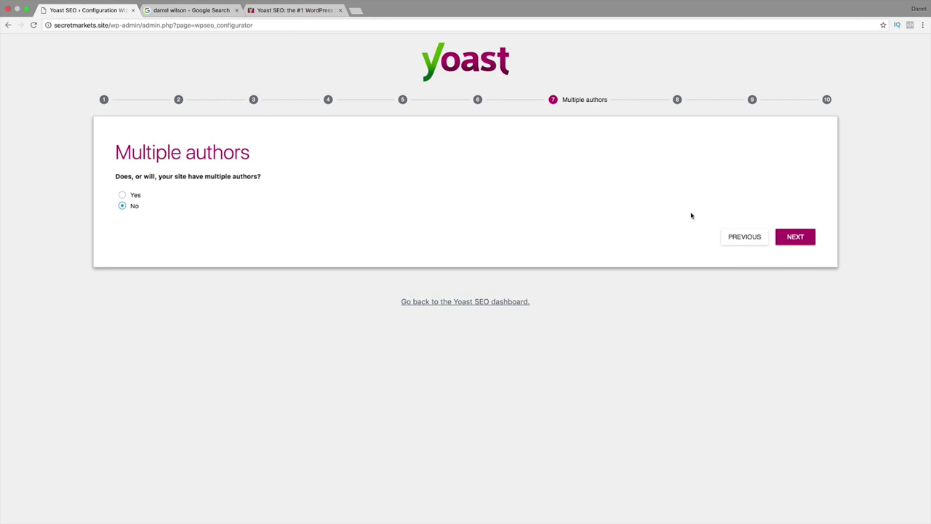
left_click(785, 242)
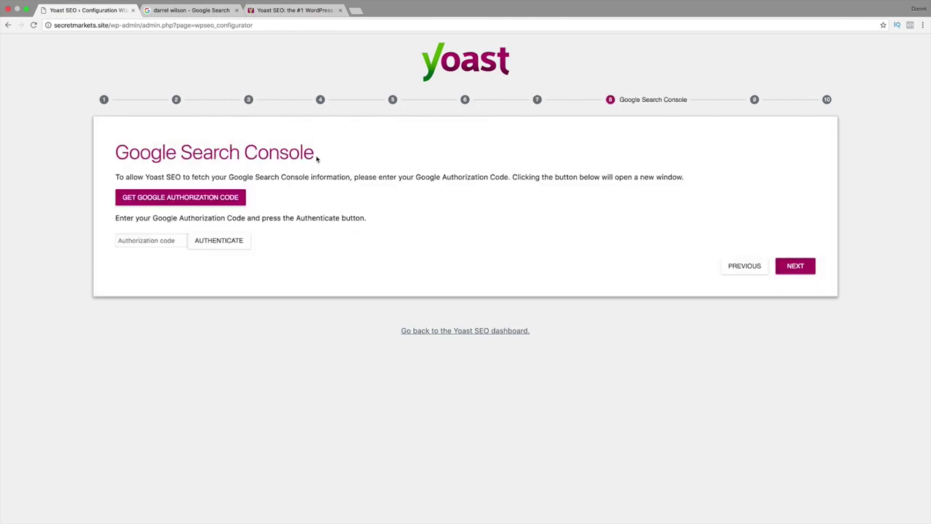
Step: Search Google for "google search console" and open the Google Search Console site
mouse_move(315, 153)
left_mouse_down()
mouse_move(115, 152)
mouse_move(314, 151)
left_mouse_up()
left_click(190, 10)
triple_click(178, 45)
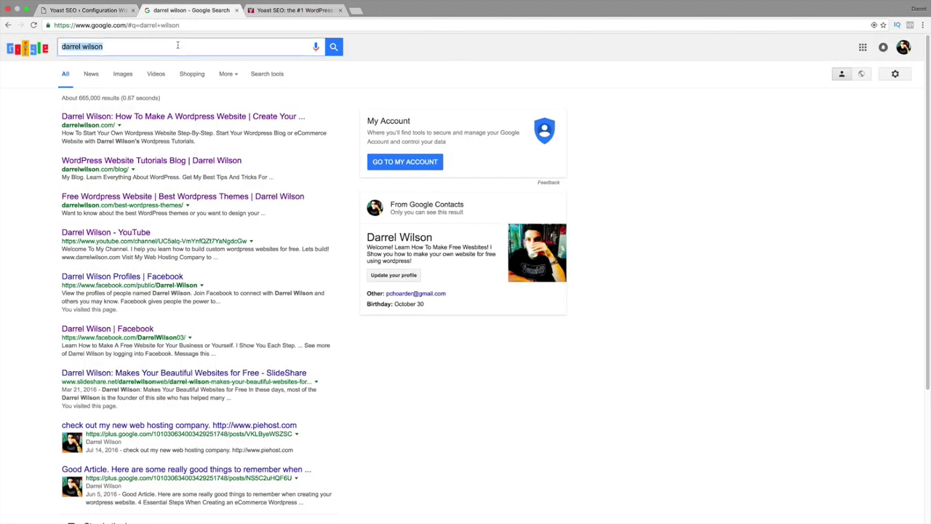
type("google s")
key("Down")
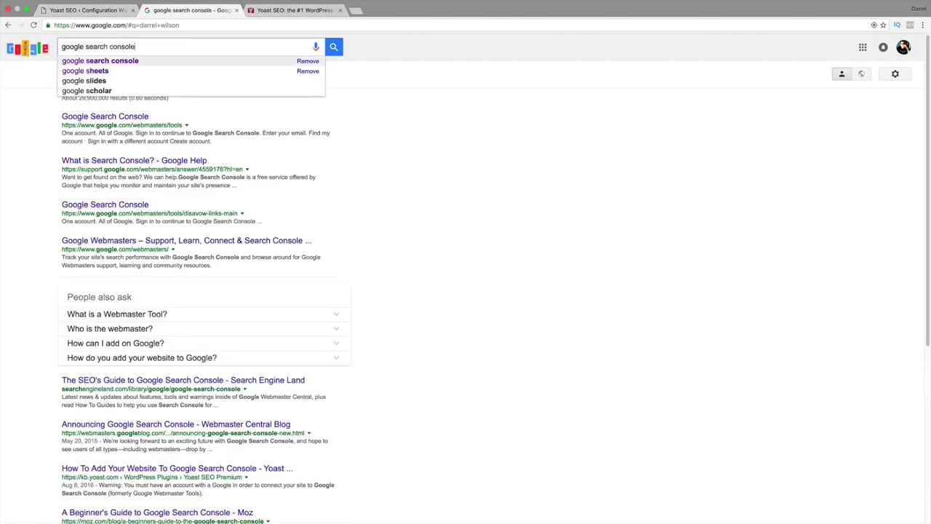
key("Return")
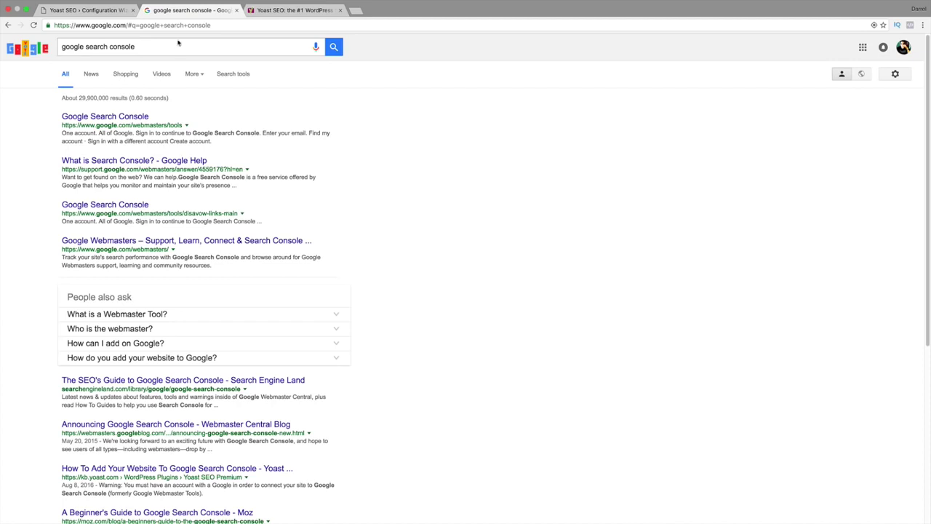
left_click(137, 120)
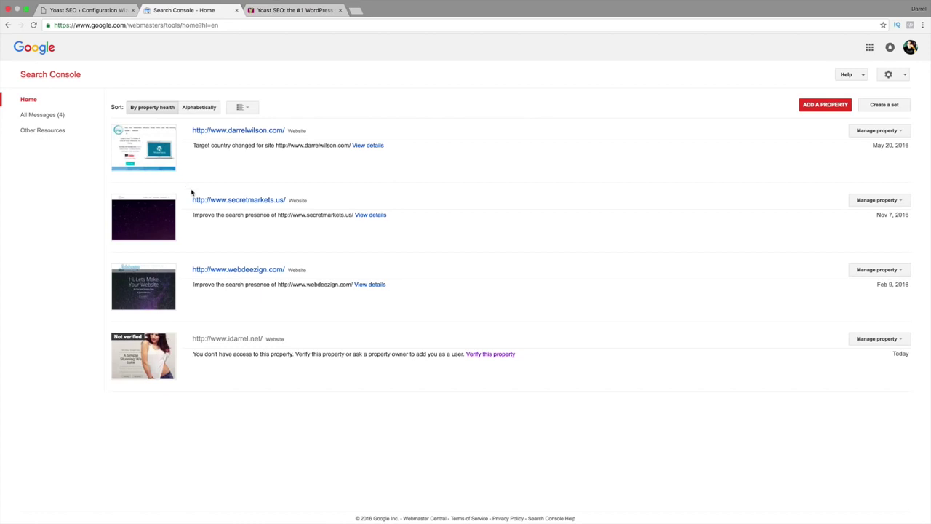
left_click(809, 106)
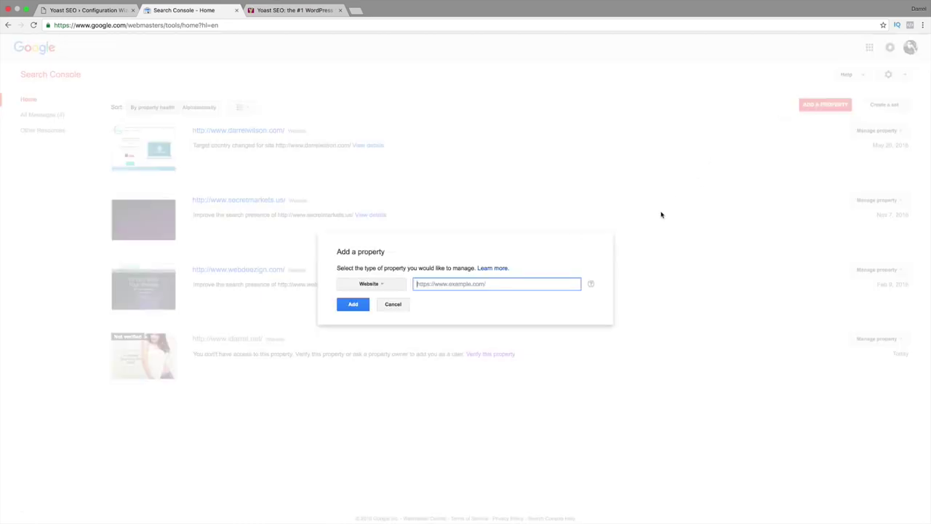
type("http://www.secretr")
key("BackSpace")
key("BackSpace")
key("BackSpace")
key("BackSpace")
key("BackSpace")
key("BackSpace")
key("BackSpace")
type("secretmarkets.si")
left_click(353, 304)
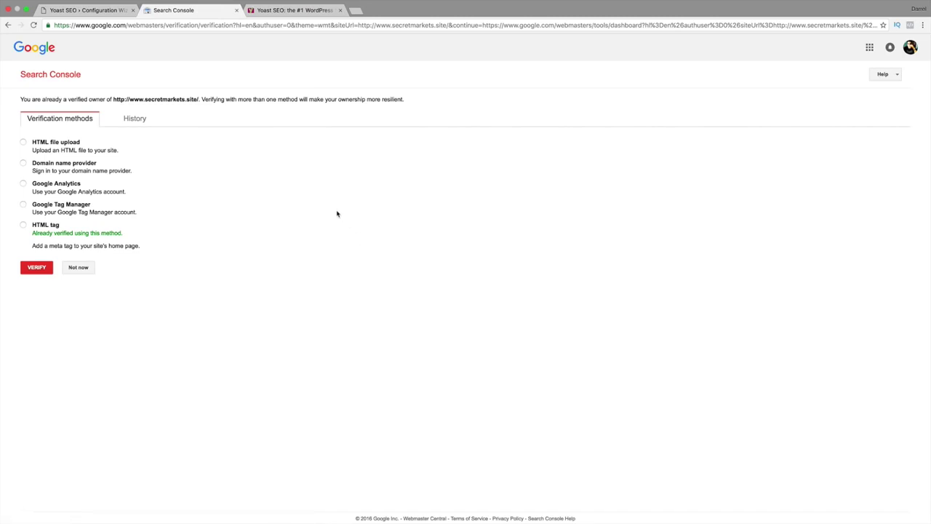
Step: Check the property's verification history, skip adding another verification method, and return to the Search Console property list
left_click(134, 120)
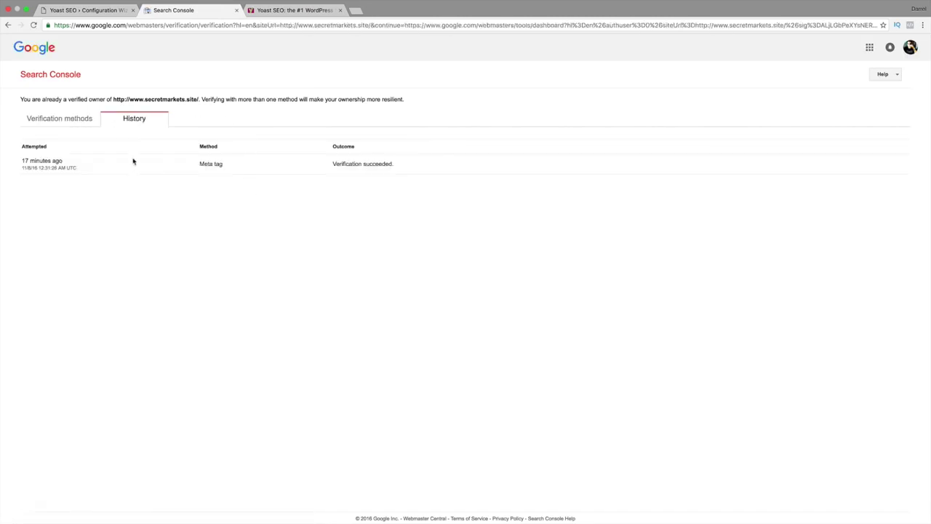
left_click(52, 125)
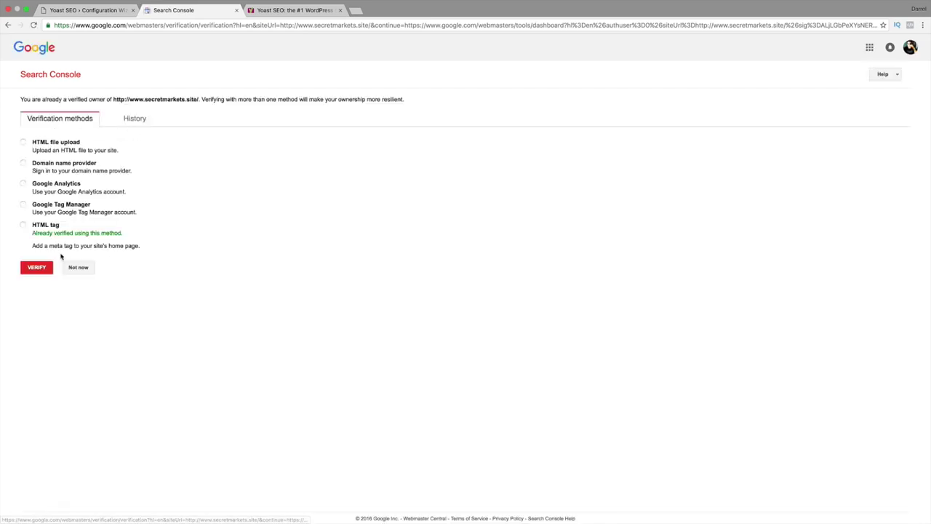
left_click(78, 269)
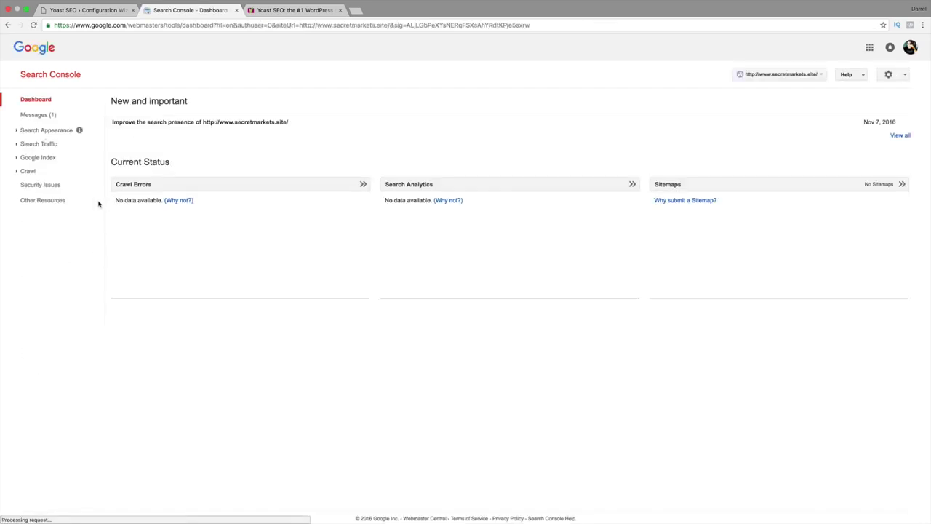
left_click(35, 101)
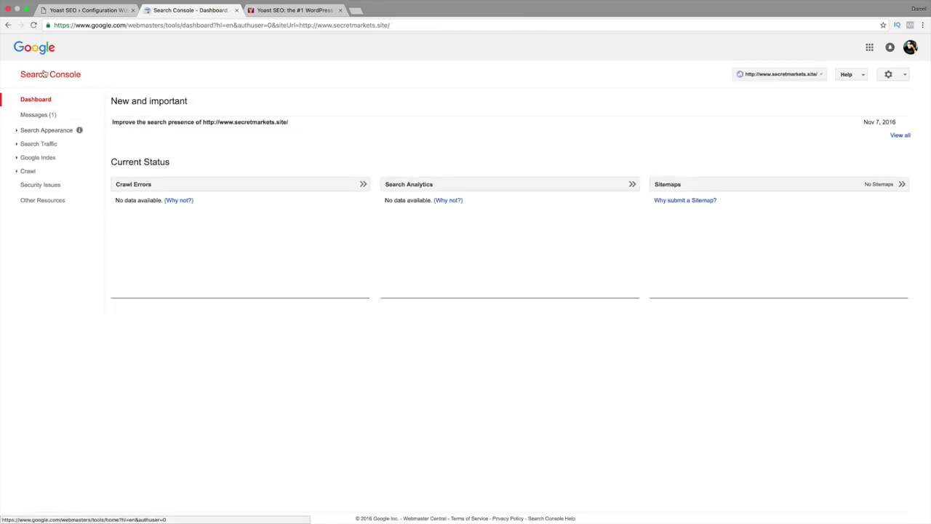
left_click(46, 74)
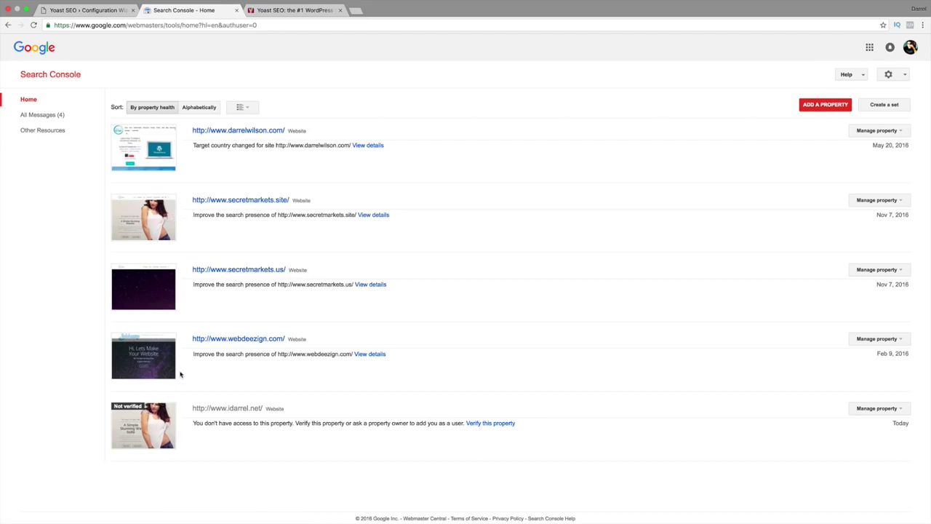
Step: Request a Google authorization code from the Yoast configuration wizard, allow Yoast SEO access to Search Console data, and copy the code
left_click(104, 10)
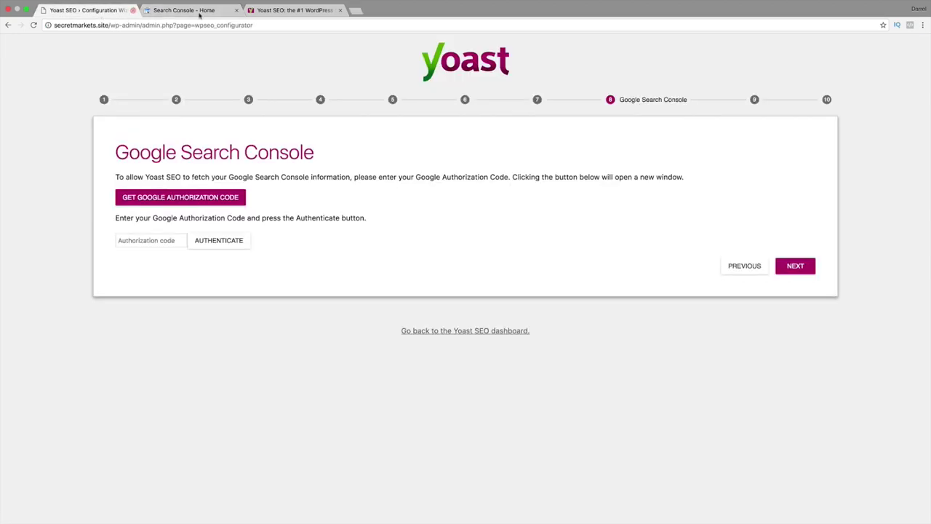
left_click(166, 204)
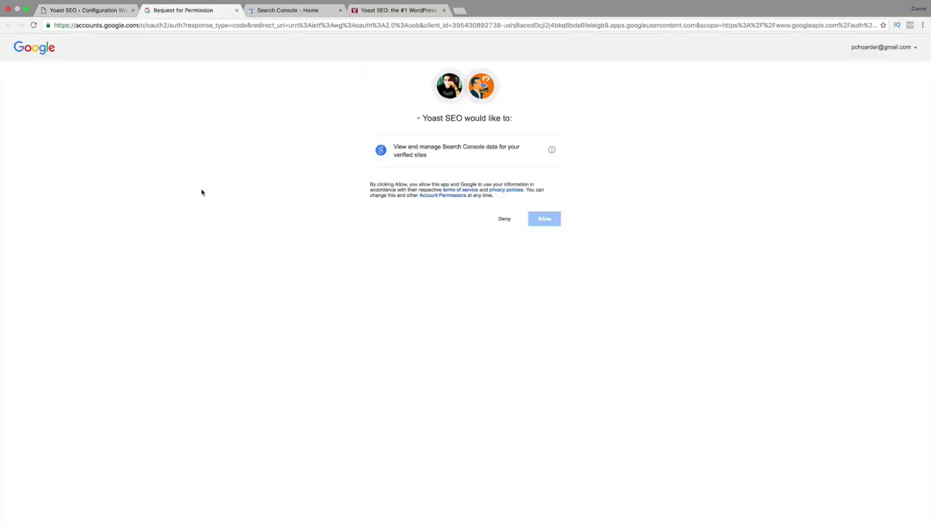
left_click(547, 220)
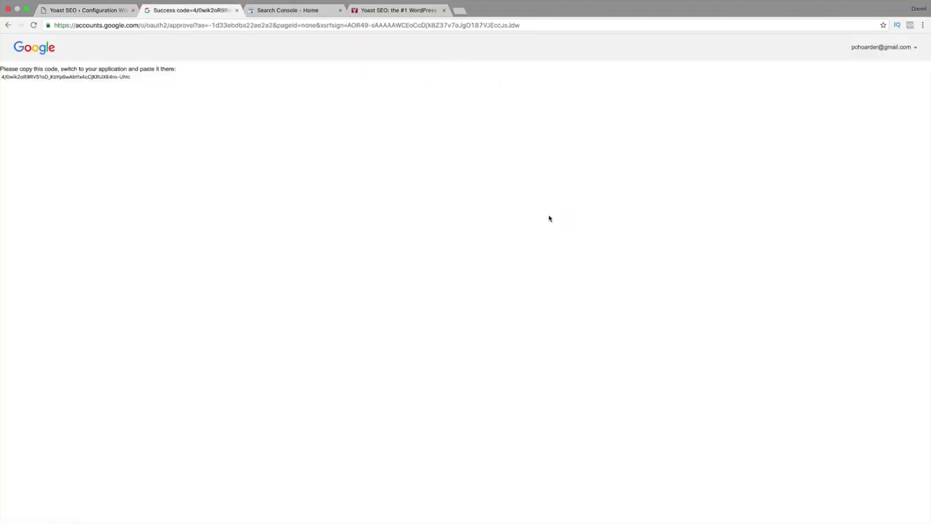
left_click(79, 77)
right_click(79, 77)
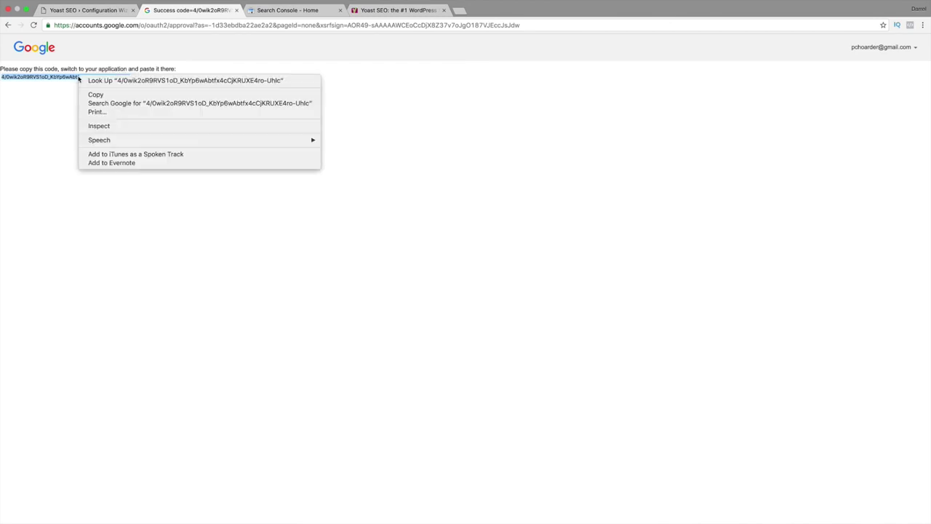
left_click(90, 95)
Step: Paste the Google authorization code into the configuration wizard and authenticate with it
left_click(88, 9)
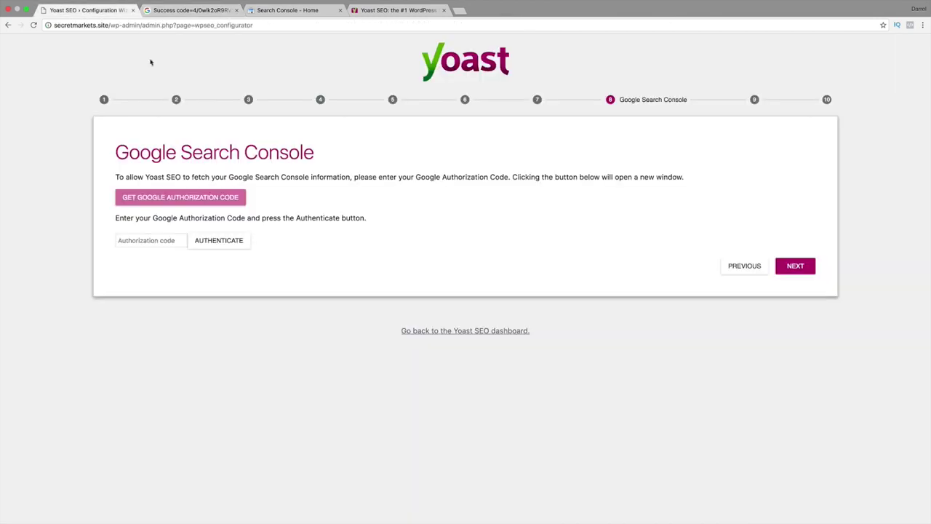
right_click(143, 238)
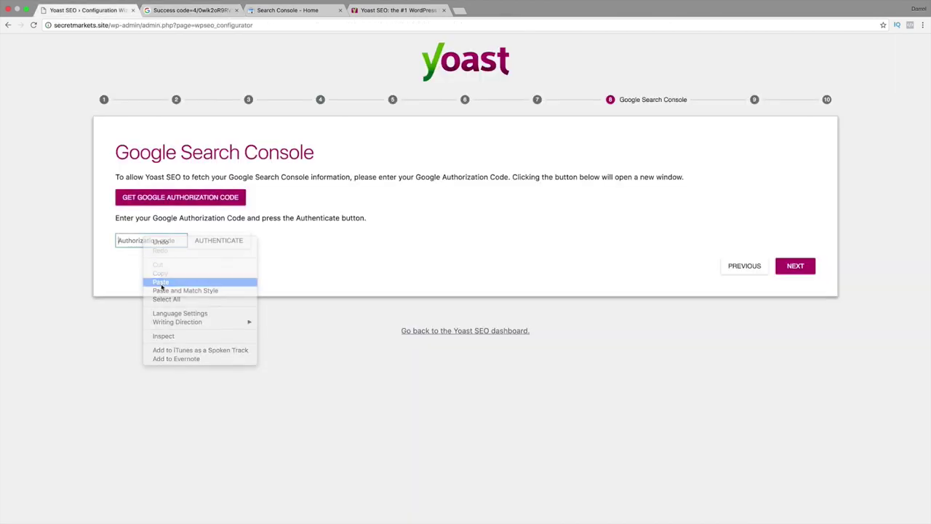
left_click(161, 282)
left_click(226, 240)
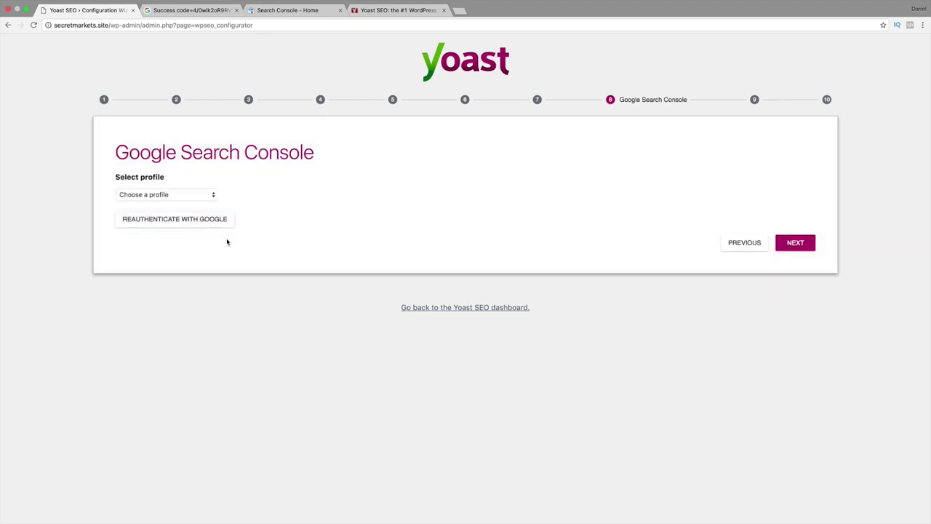
left_click(150, 194)
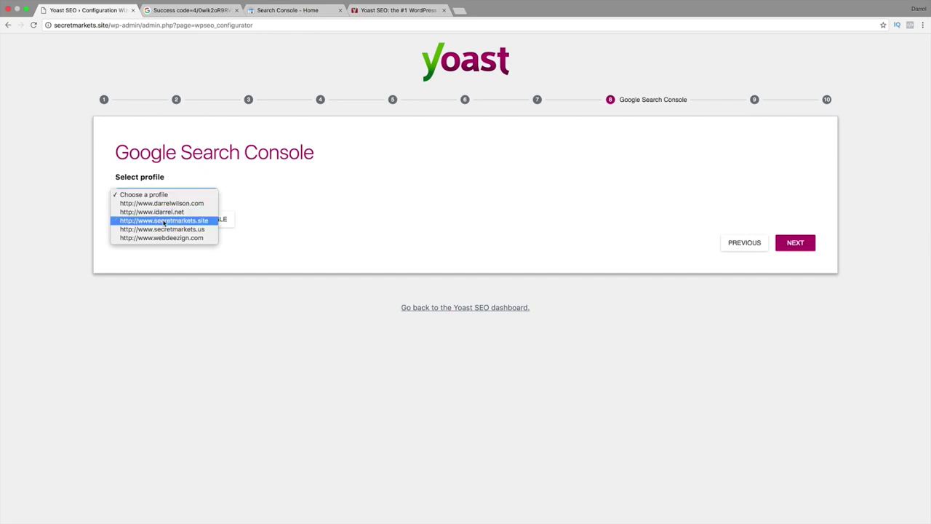
left_click(165, 221)
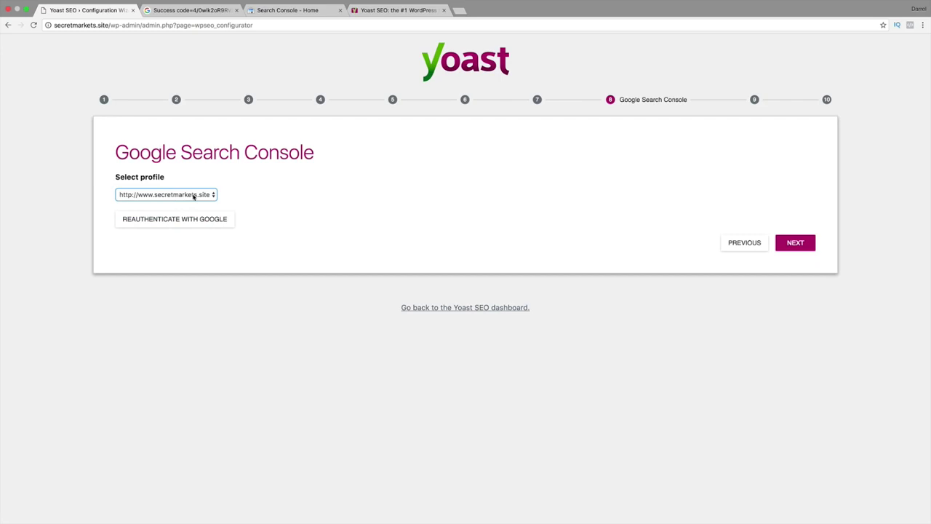
left_click(797, 246)
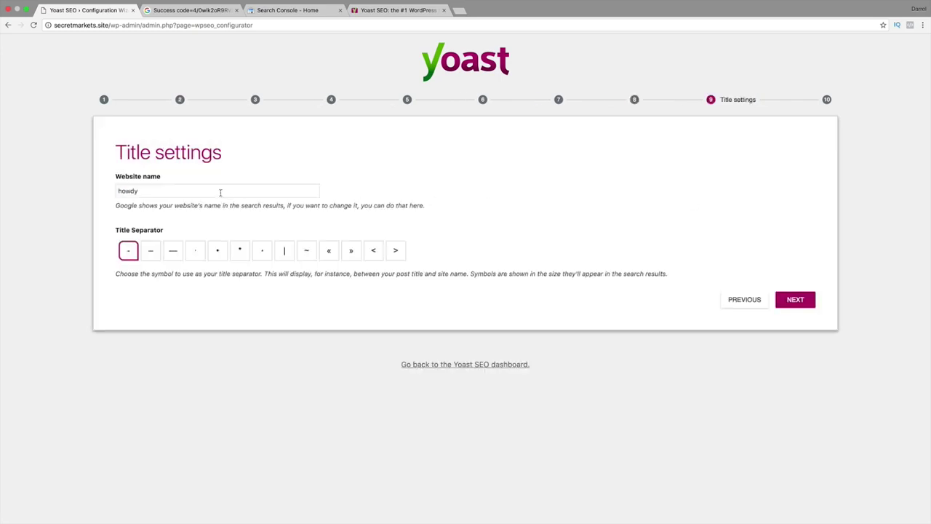
Step: Set the website name to SecretMarkets and the title separator to the vertical bar (|)
triple_click(220, 190)
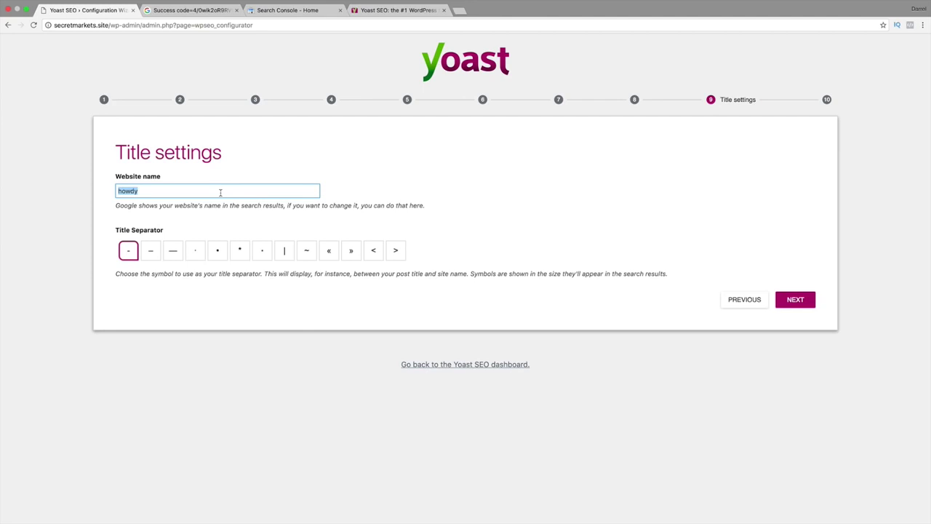
type("SecretMarkets")
left_click(284, 249)
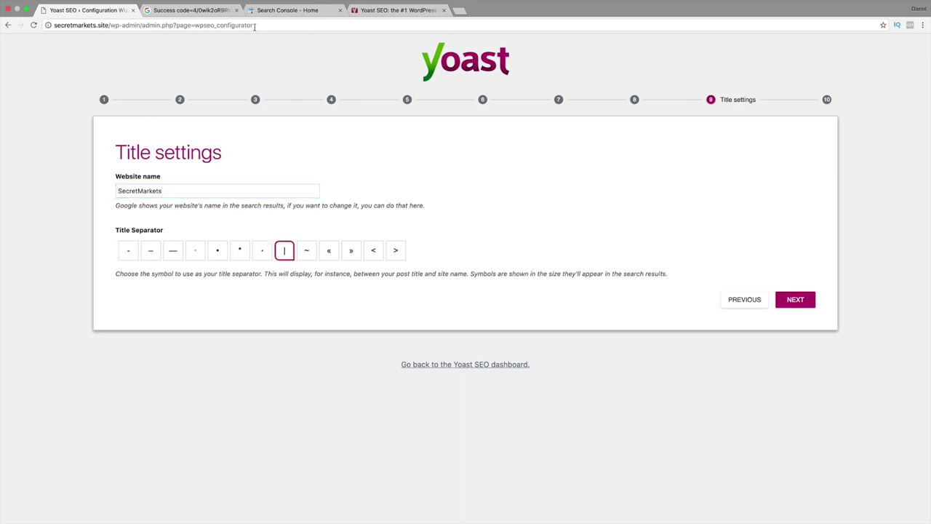
Step: Search Google for the person's name to examine how title separators appear in the search results
left_click(205, 13)
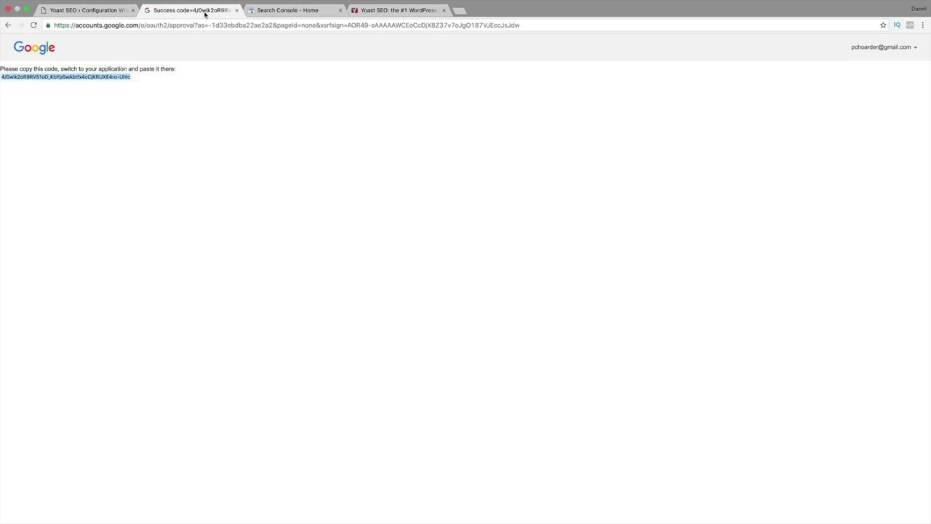
left_click(161, 26)
type("google.com")
key("Return")
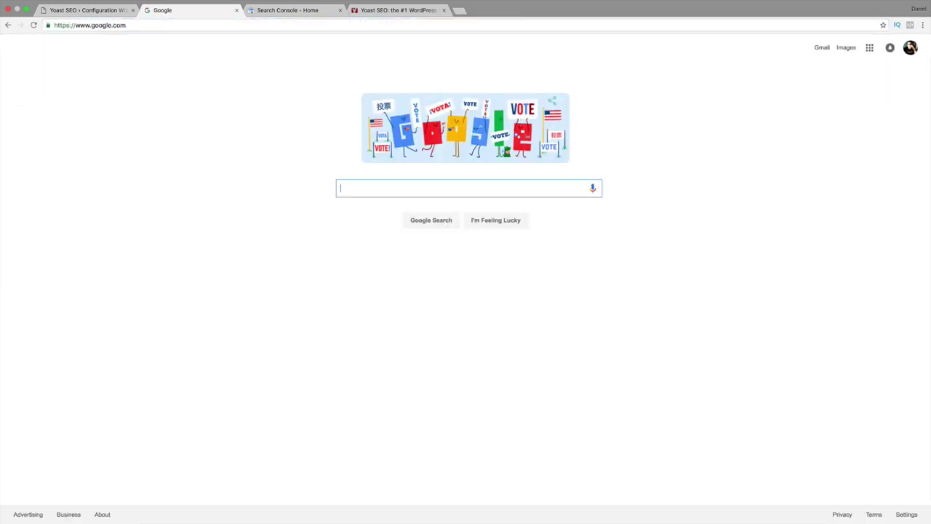
type("darrel wilson")
key("Return")
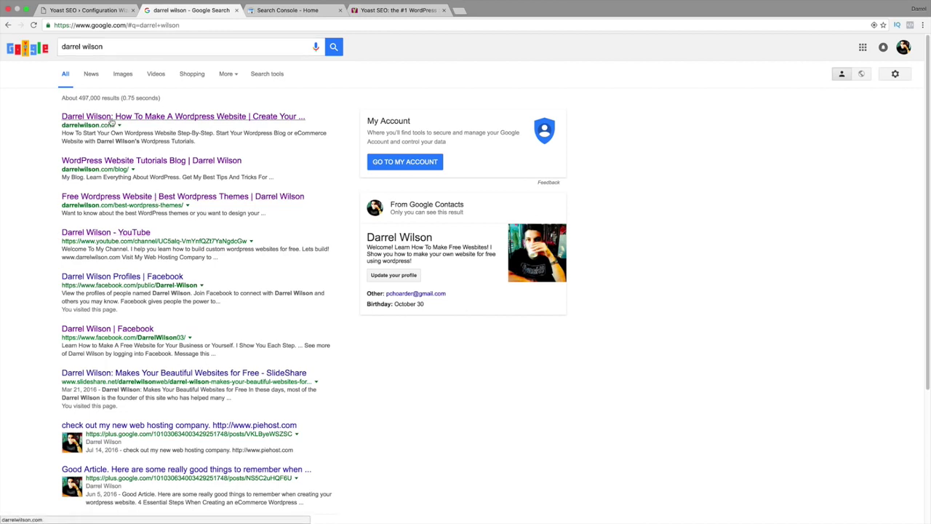
Step: Set the title separator to the bullet (•) and finish the configuration wizard without signing up for the newsletter
left_click(94, 11)
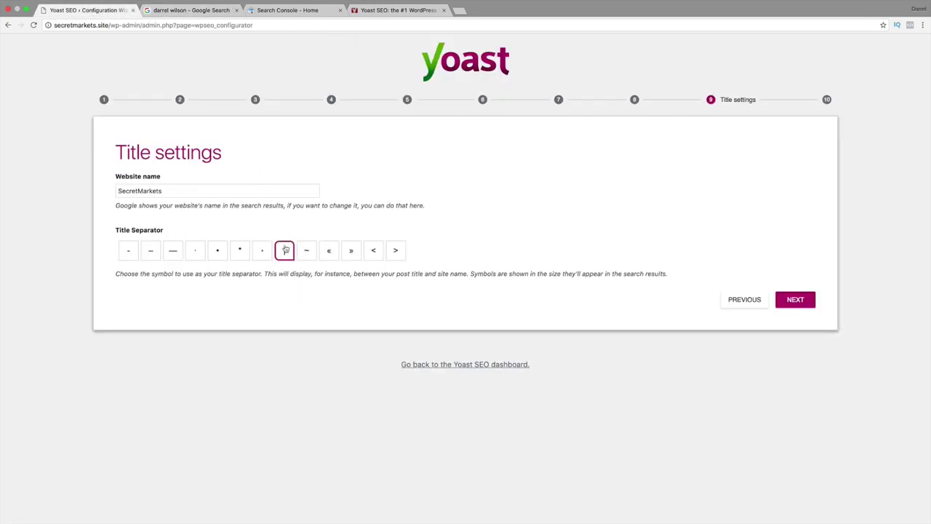
left_click(352, 254)
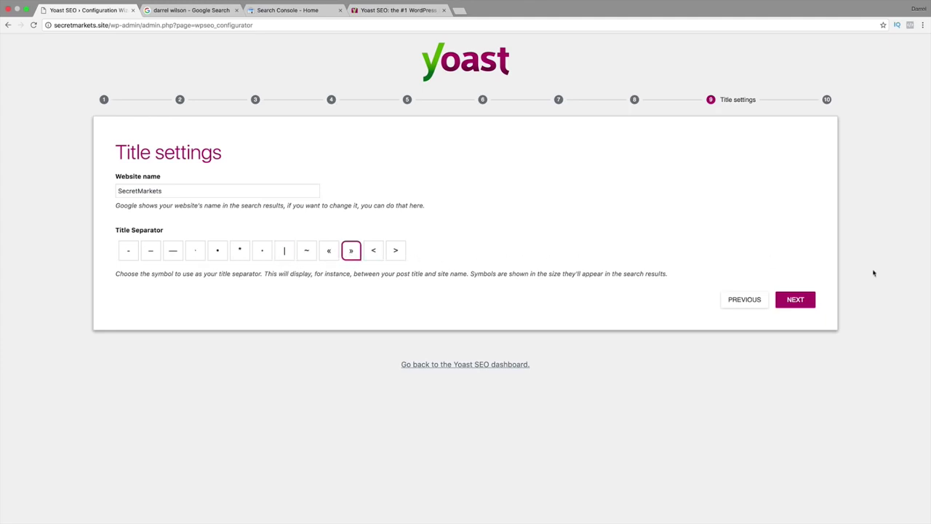
left_click(217, 253)
left_click(796, 302)
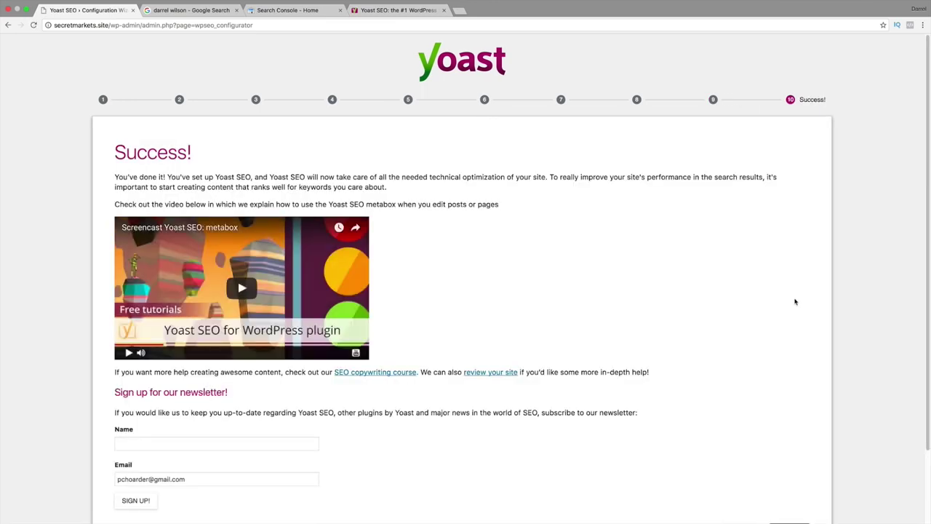
scroll(795, 301, "down", 2)
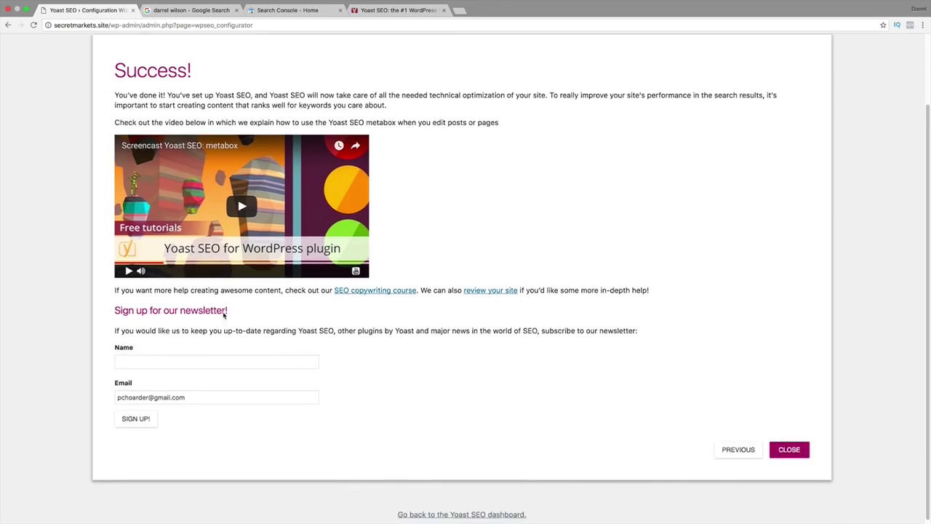
left_click(784, 449)
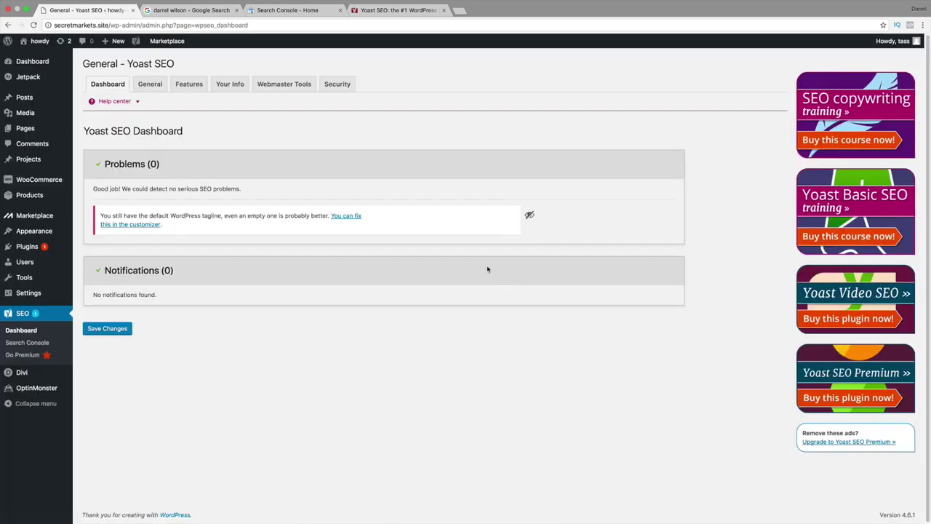
Step: Enable the advanced settings pages in the Yoast SEO features and save the changes
left_click(155, 86)
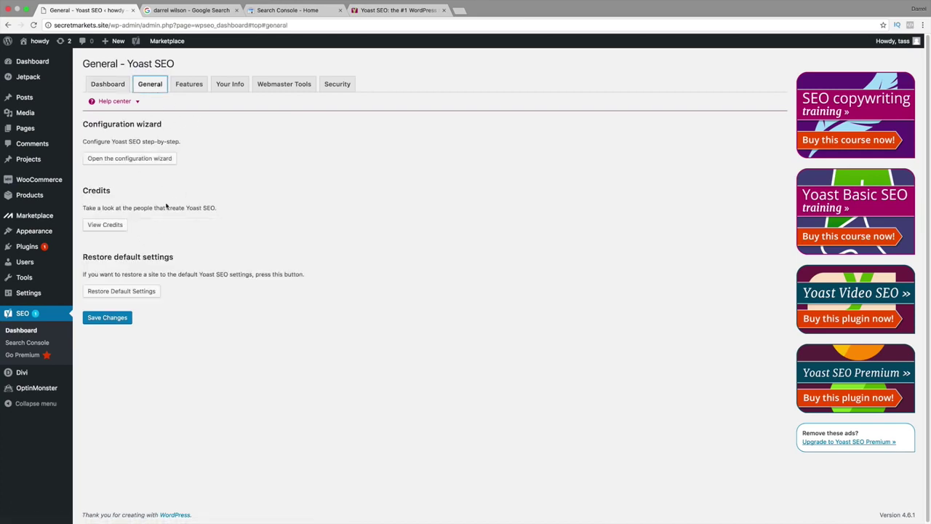
left_click(192, 88)
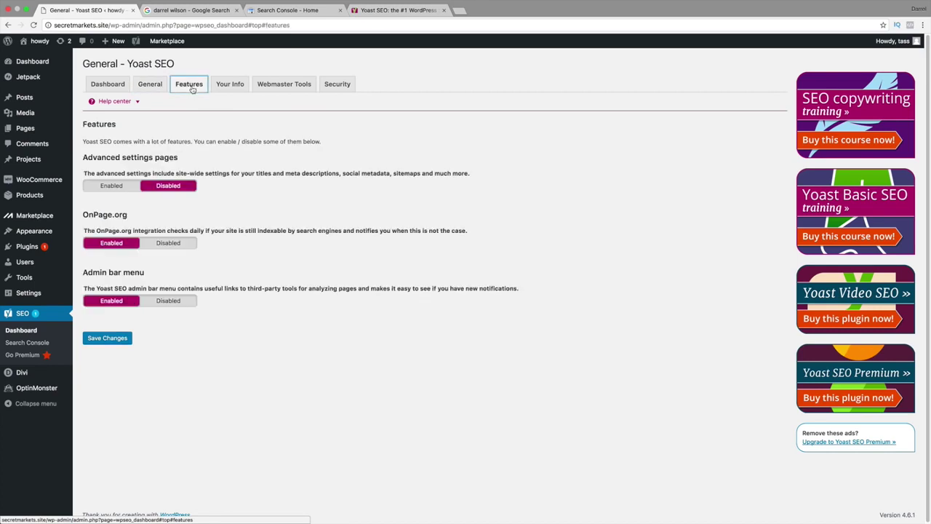
left_click(111, 186)
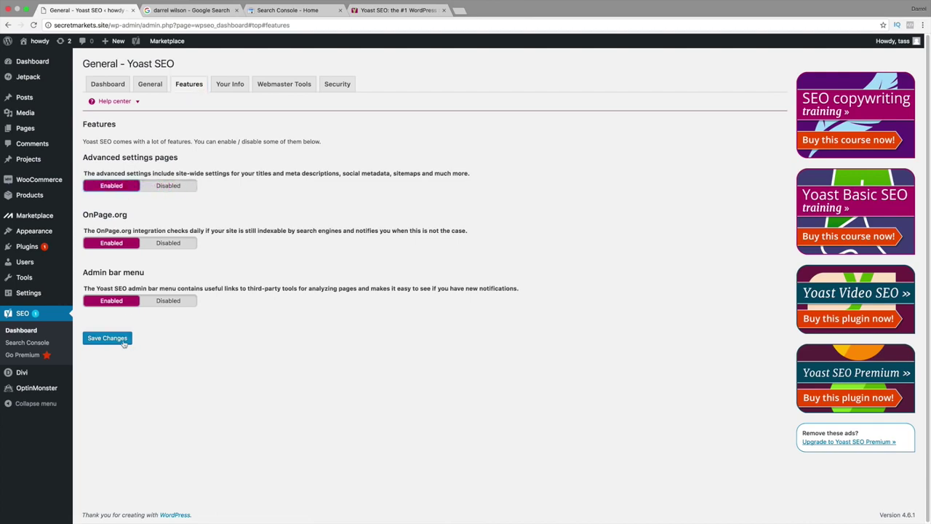
left_click(101, 338)
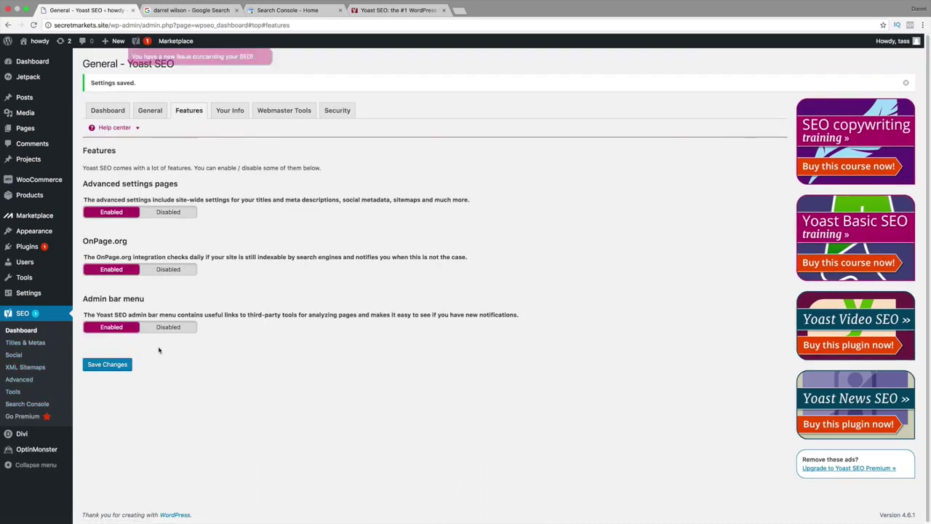
Step: Check the website and person info, and copy the HTML tag verification meta tag that Google provides for secretmarkets.site
left_click(234, 116)
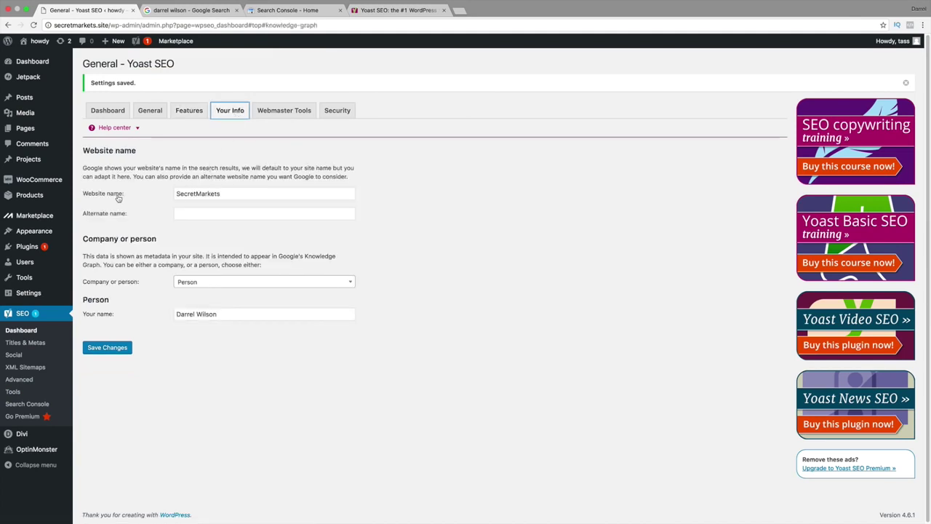
left_click(198, 215)
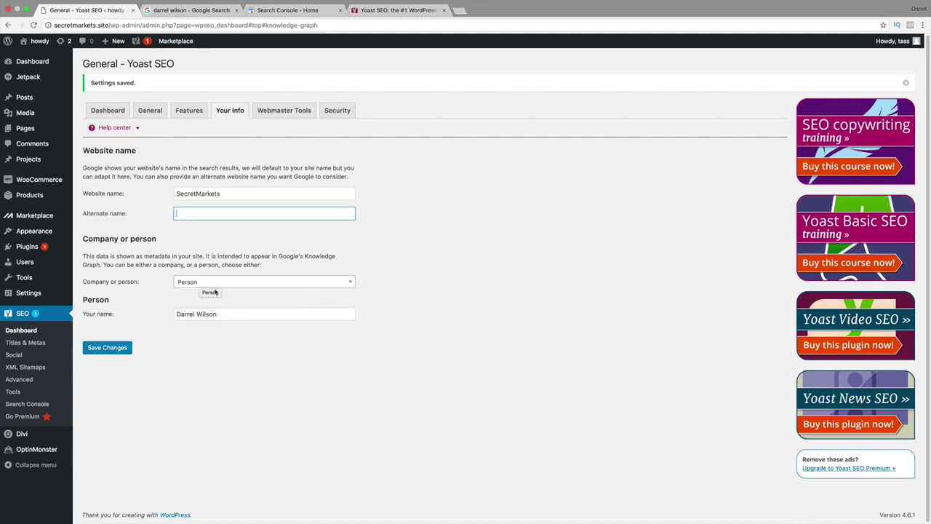
left_click(290, 115)
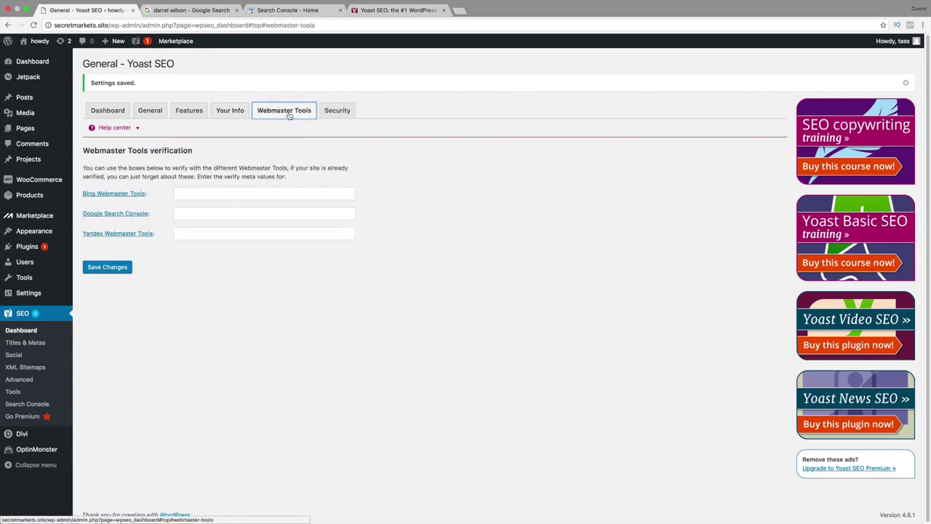
left_click(103, 214)
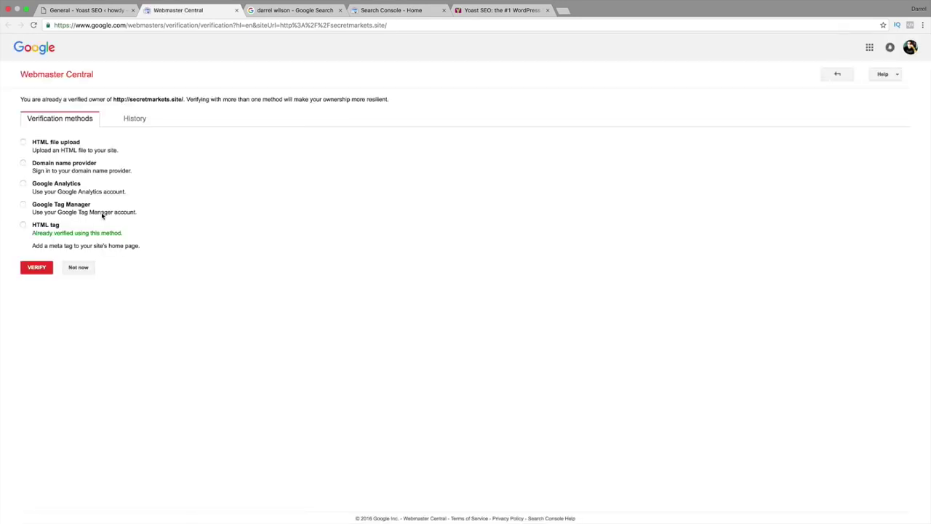
left_click(23, 225)
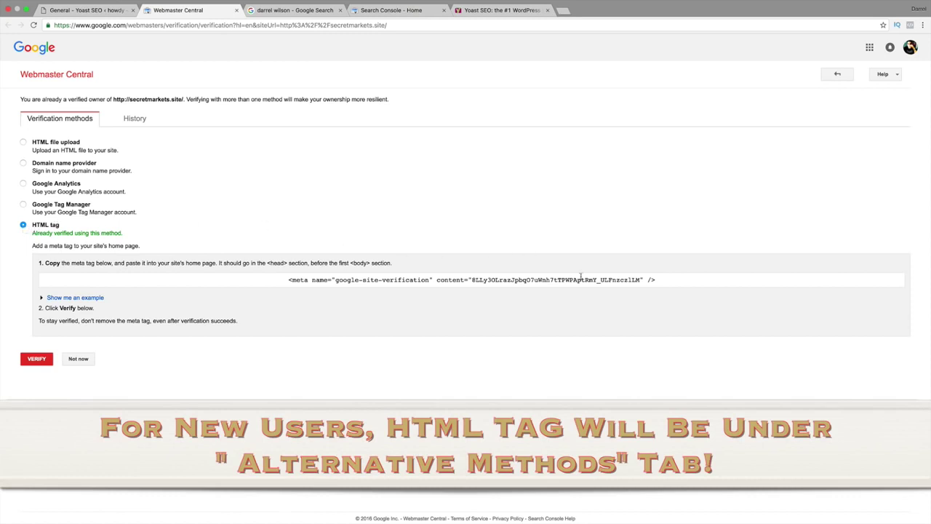
left_click_drag(659, 281, 238, 282)
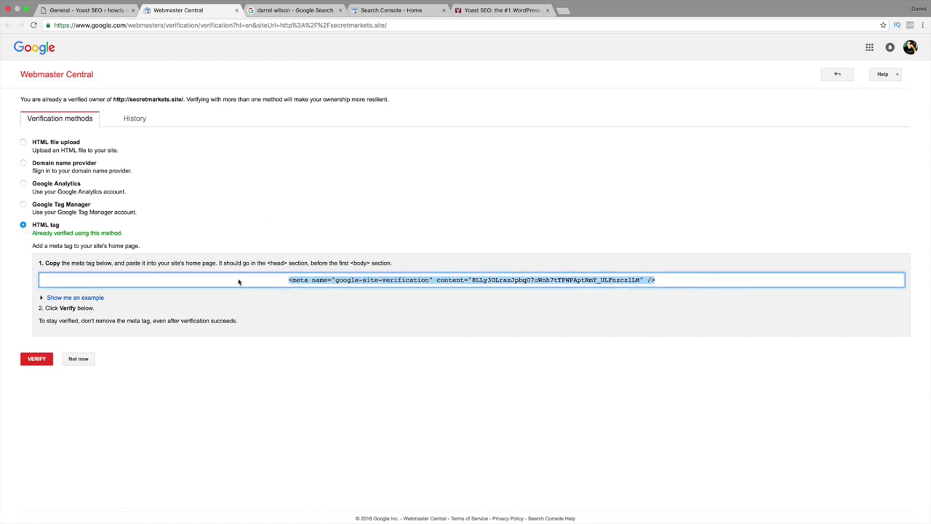
right_click(302, 279)
left_click(318, 300)
Step: Paste the copied verification meta tag as the Google Search Console value in Yoast's webmaster tools verification and save the changes
left_click(92, 10)
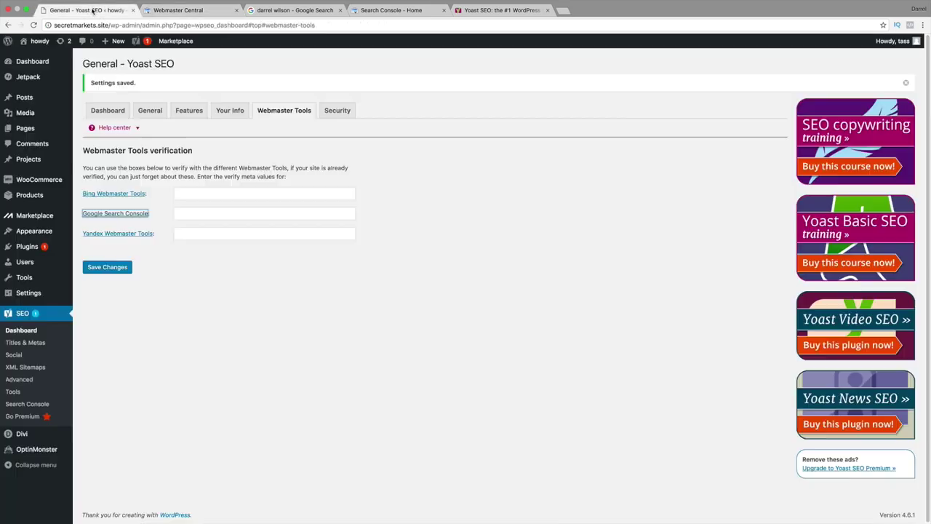
left_click(198, 210)
right_click(196, 210)
left_click(220, 254)
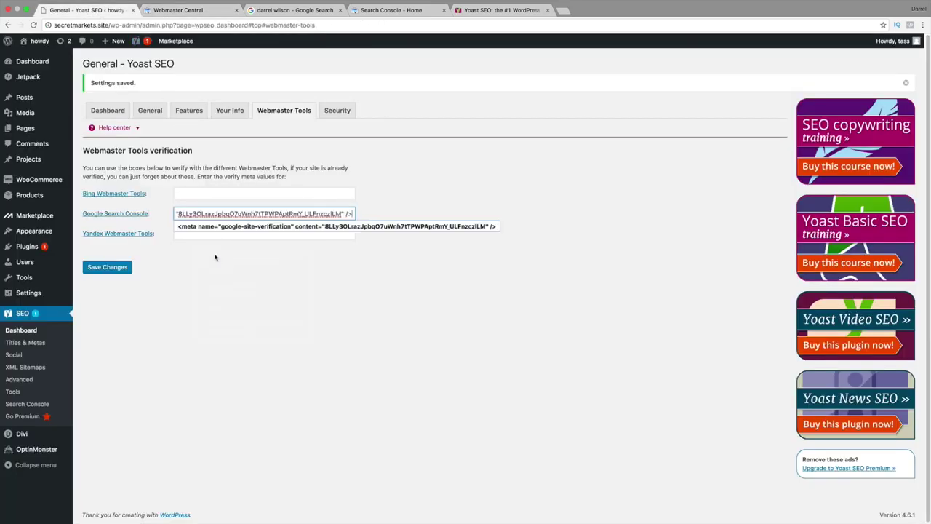
left_click(118, 267)
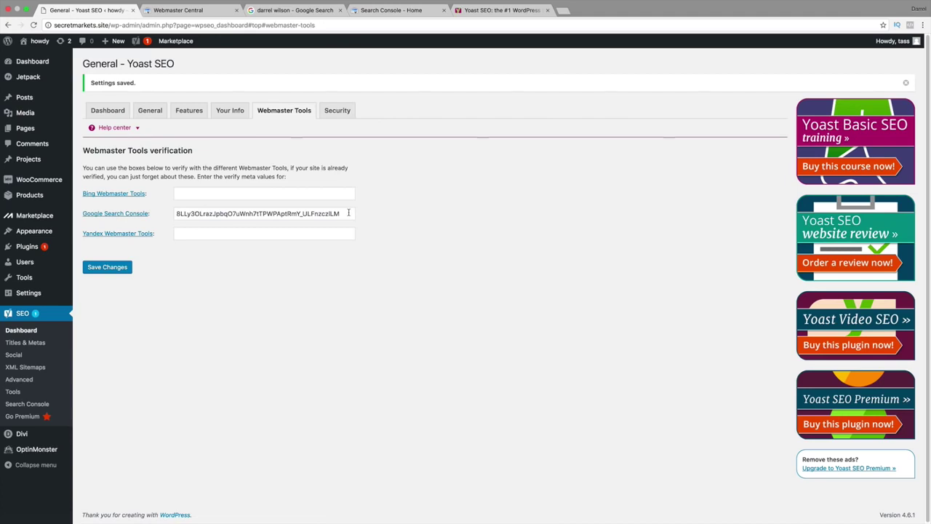
left_click_drag(349, 214, 169, 213)
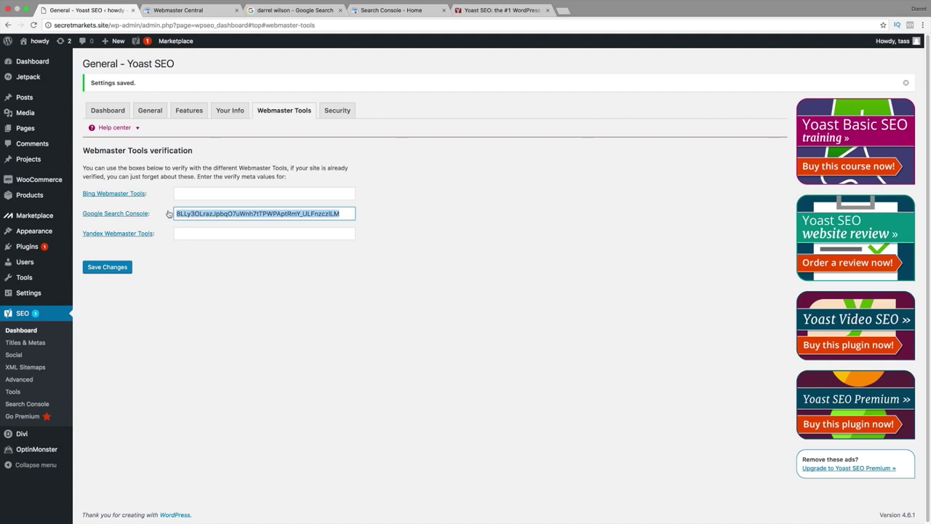
left_click(241, 266)
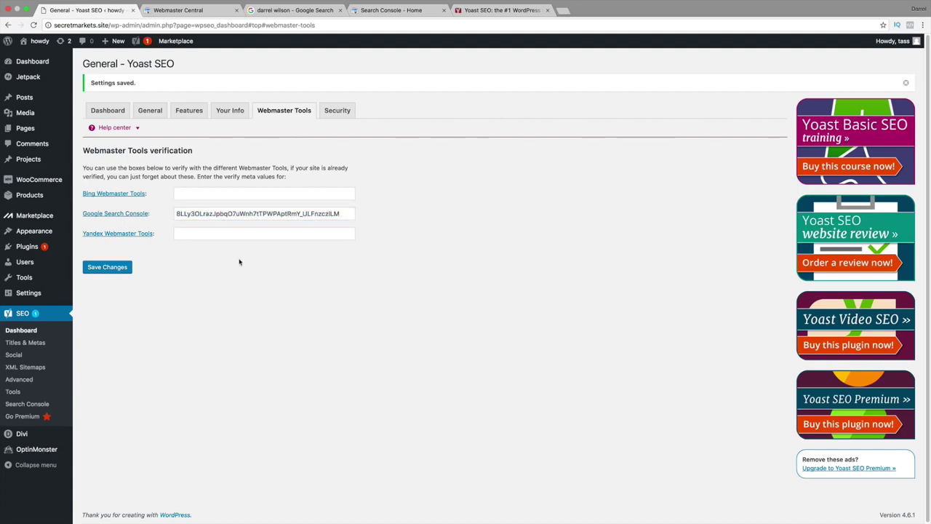
left_click(124, 267)
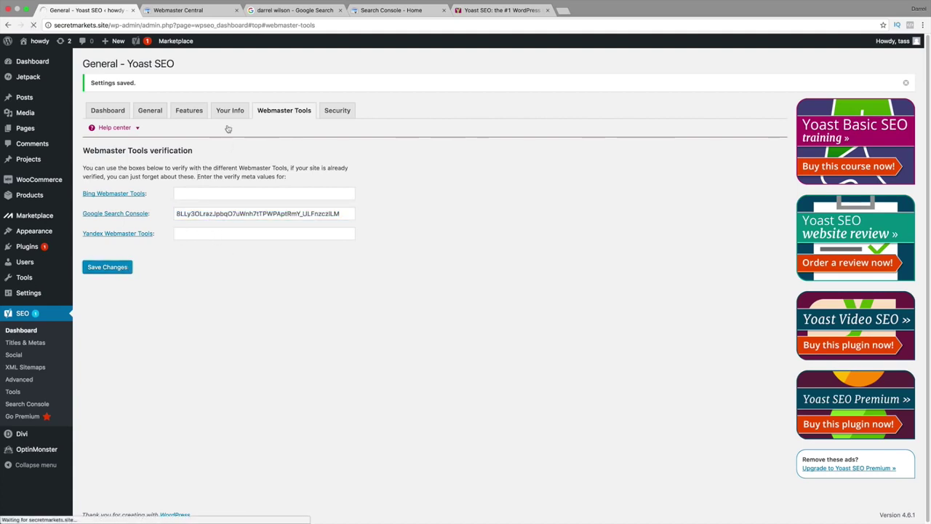
Step: Save the security setting with the advanced part of the Yoast SEO meta box disabled
left_click(334, 111)
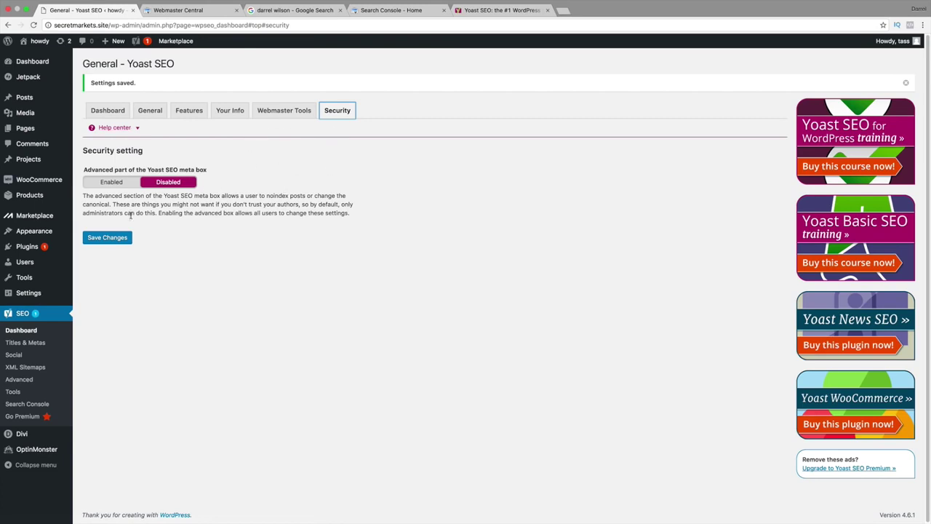
left_click(114, 237)
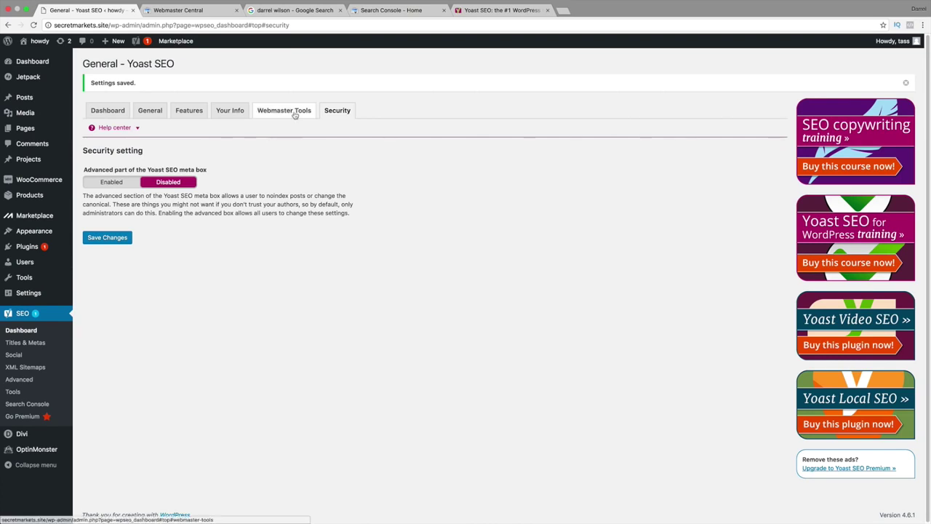
left_click(291, 112)
left_click(228, 111)
left_click(189, 110)
left_click(146, 111)
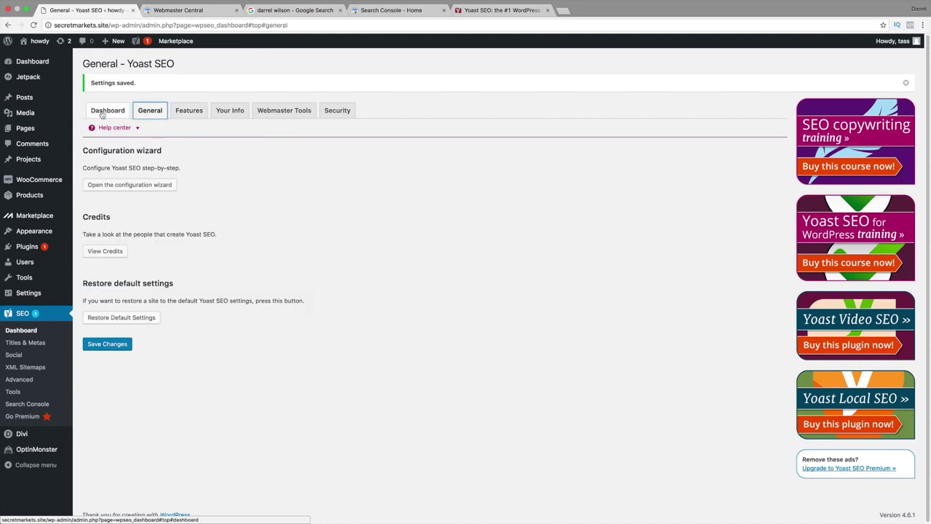
left_click(106, 110)
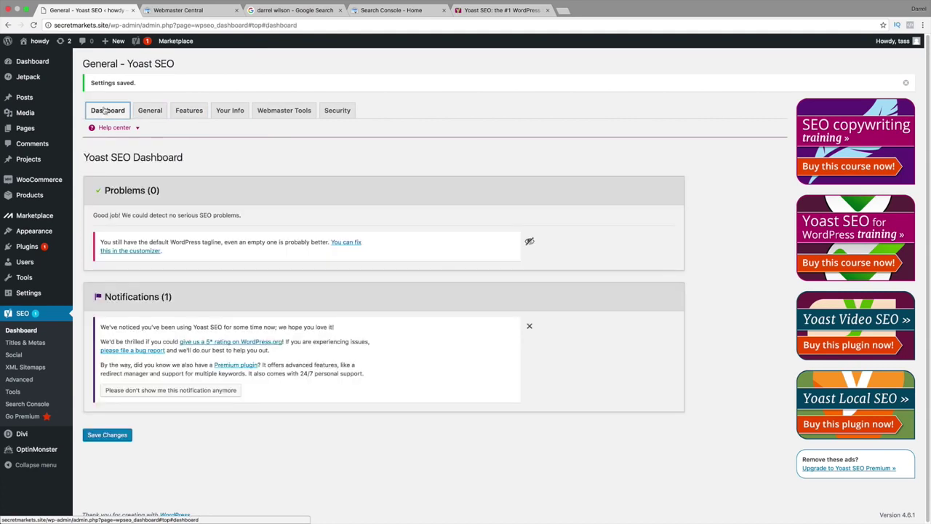
Step: Save the general Titles & Metas settings with the bullet separator and both readability and keyword analysis enabled
left_click(28, 344)
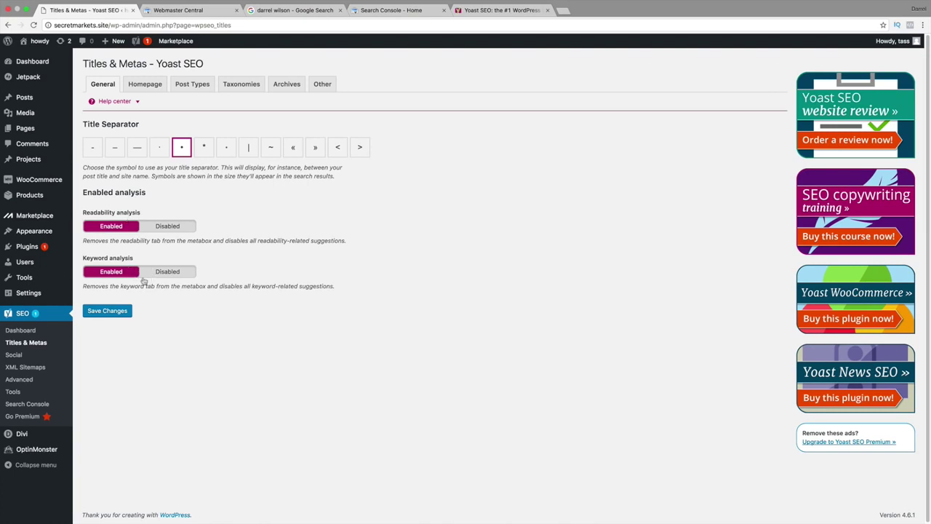
left_click(128, 311)
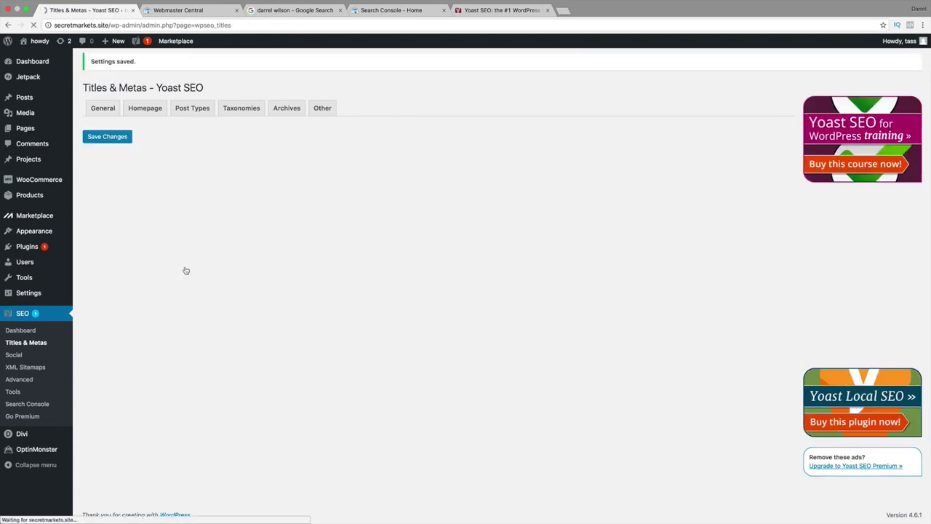
Step: Open the front page for editing from the homepage title settings and bring up its SEO title in the snippet editor
left_click(151, 112)
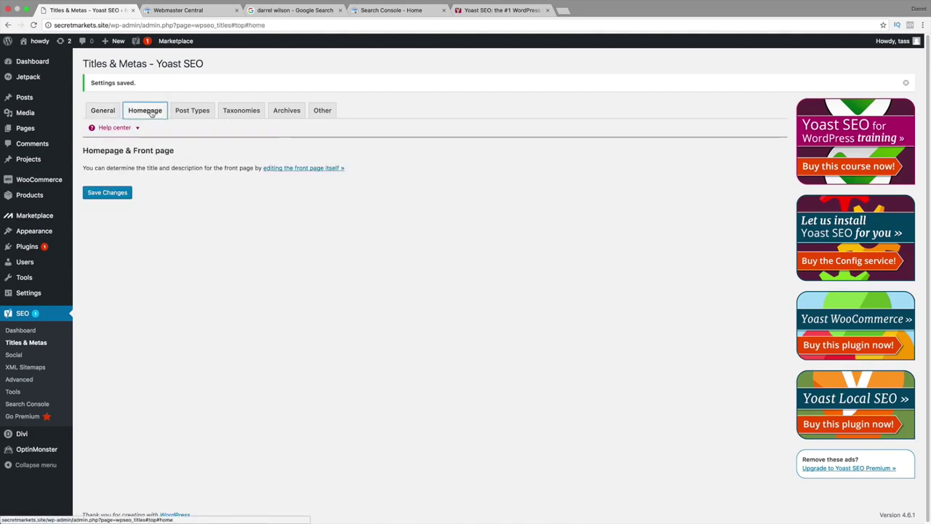
left_click(299, 172)
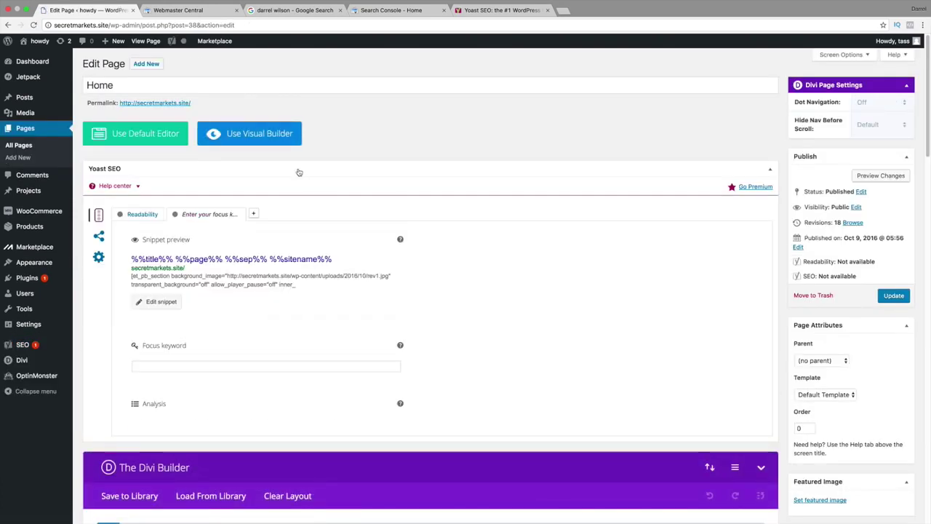
scroll(218, 269, "down", 1)
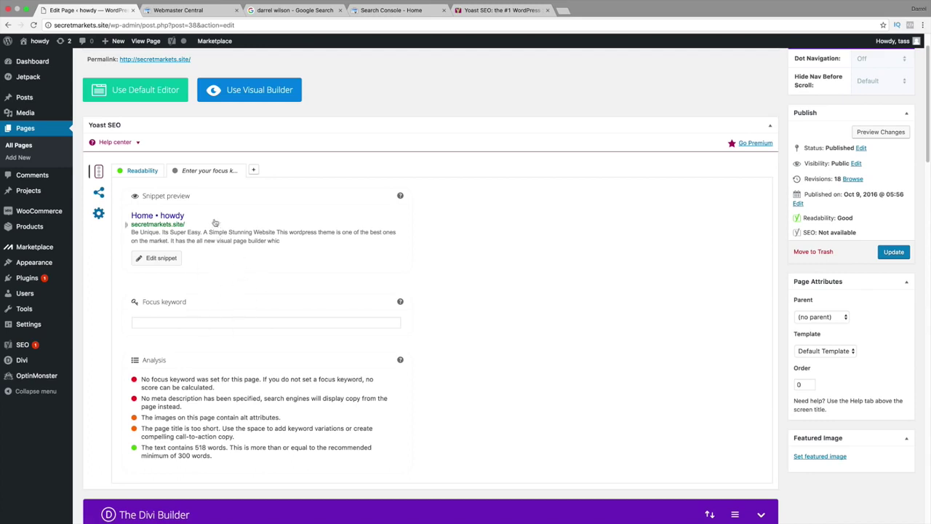
left_click(182, 218)
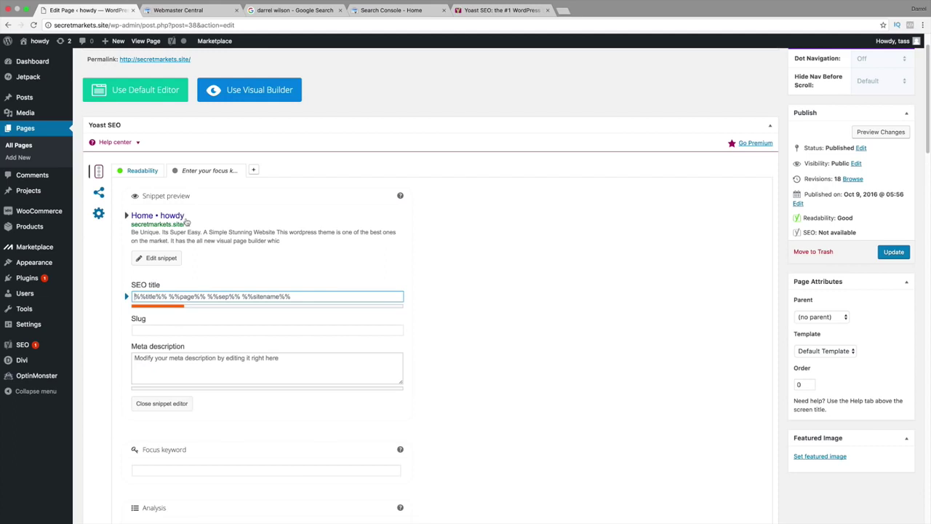
left_click(164, 296)
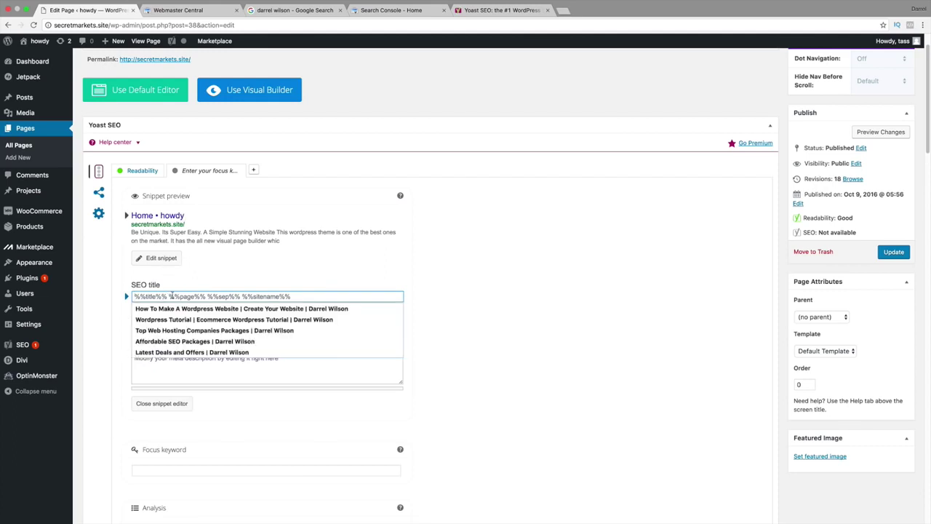
type("Learn")
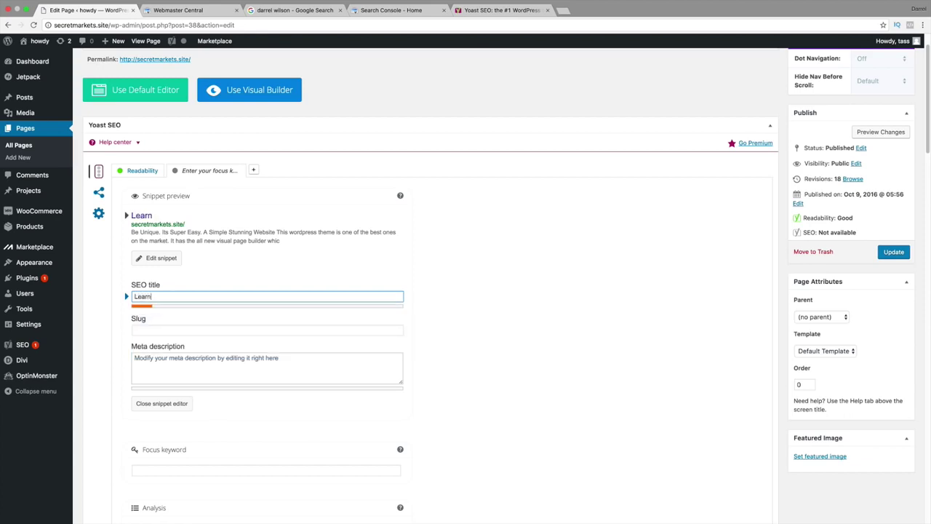
key("BackSpace")
key("BackSpace")
key("BackSpace")
key("BackSpace")
key("BackSpace")
type("C")
key("BackSpace")
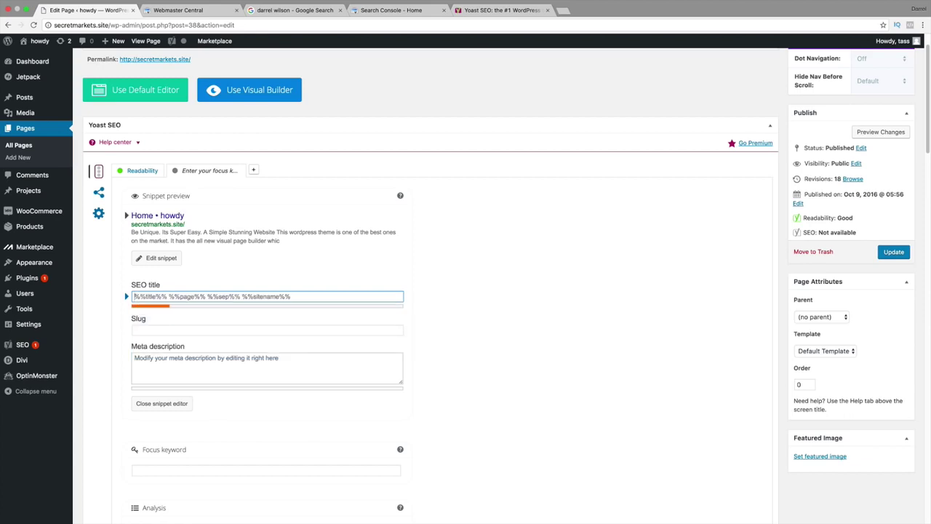
Step: Set the Home page's SEO title to "Come Buy Our Amazing Clothes! We have a cool Clothing Store!"
type("Come Buy Our")
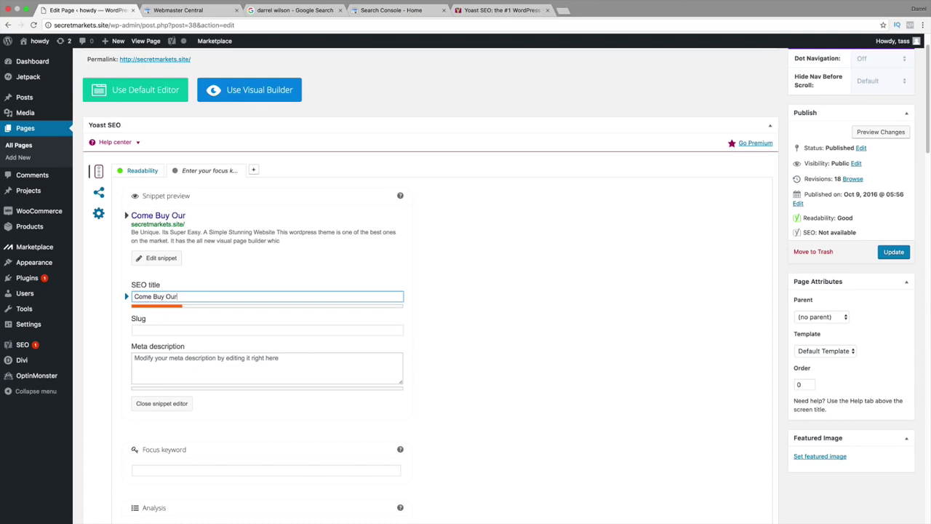
type(" Amazing CL")
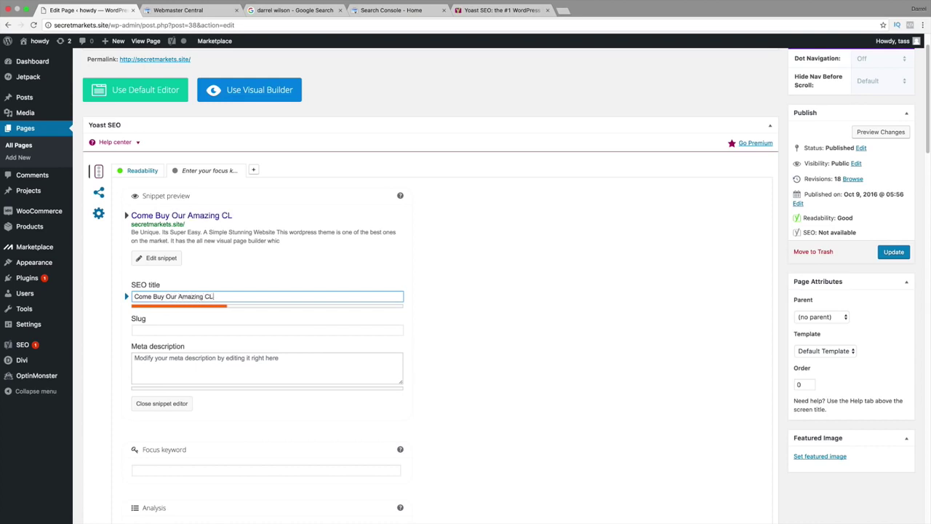
type("othes")
key("BackSpace")
key("BackSpace")
key("BackSpace")
key("BackSpace")
key("BackSpace")
key("BackSpace")
type("kllothes! We hav")
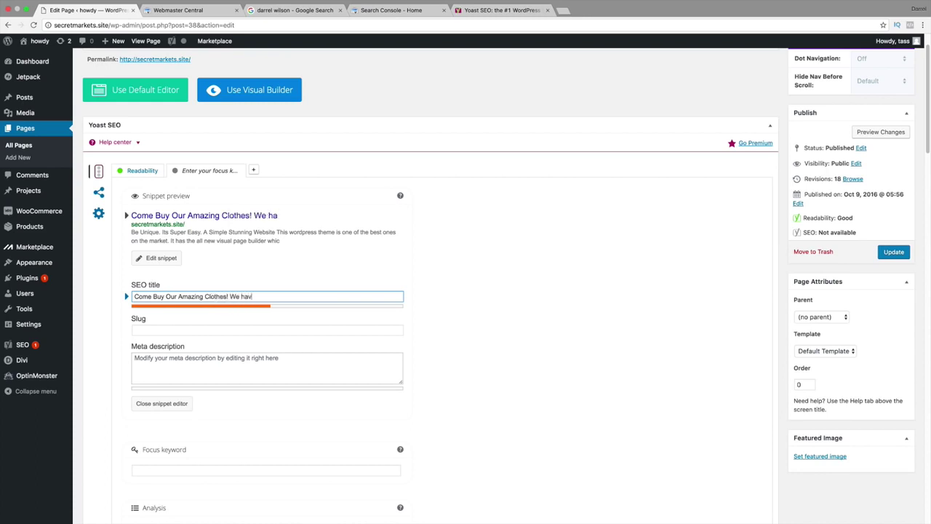
type("e a cool Clothing")
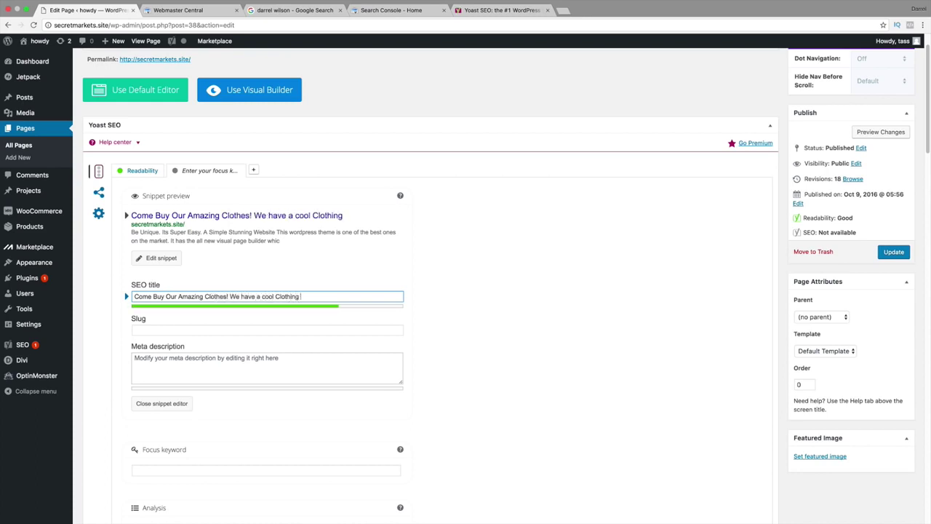
type(" Store!")
Step: Start the Home page's meta description with "This is a cool clothing store we sell really nice clothes."
left_click(175, 330)
left_click(172, 354)
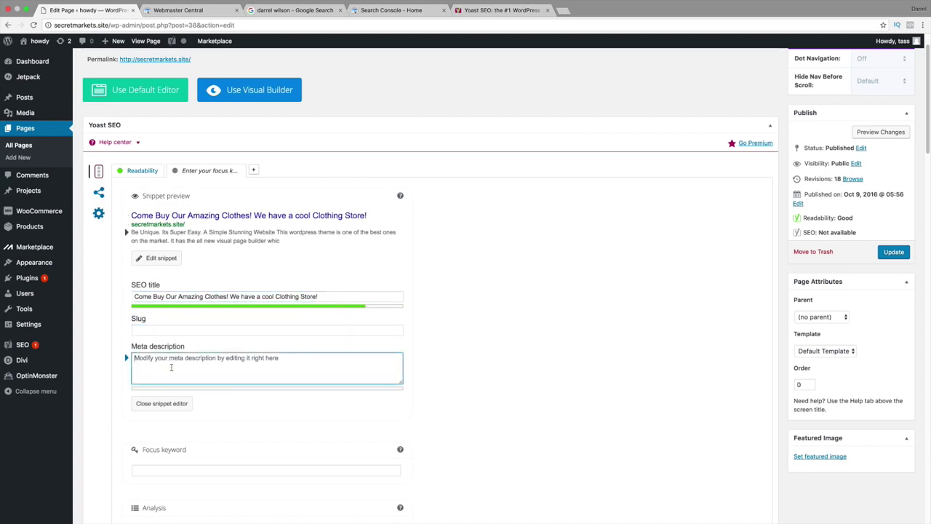
type("This is a")
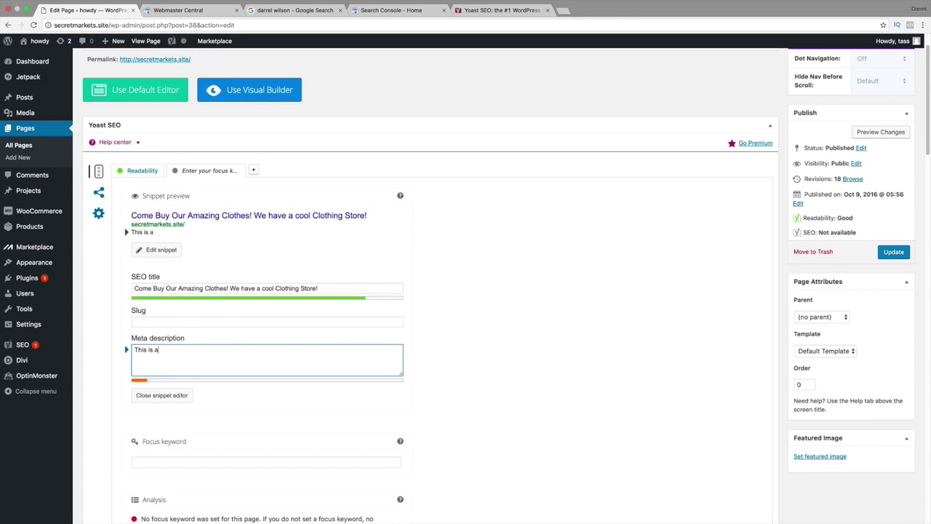
type(" cool clothing stor")
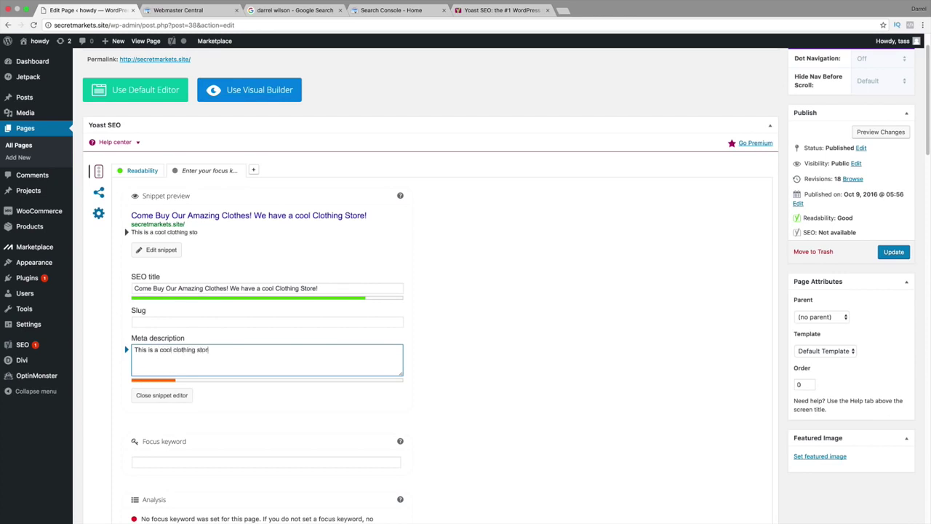
type("e we sell really nic")
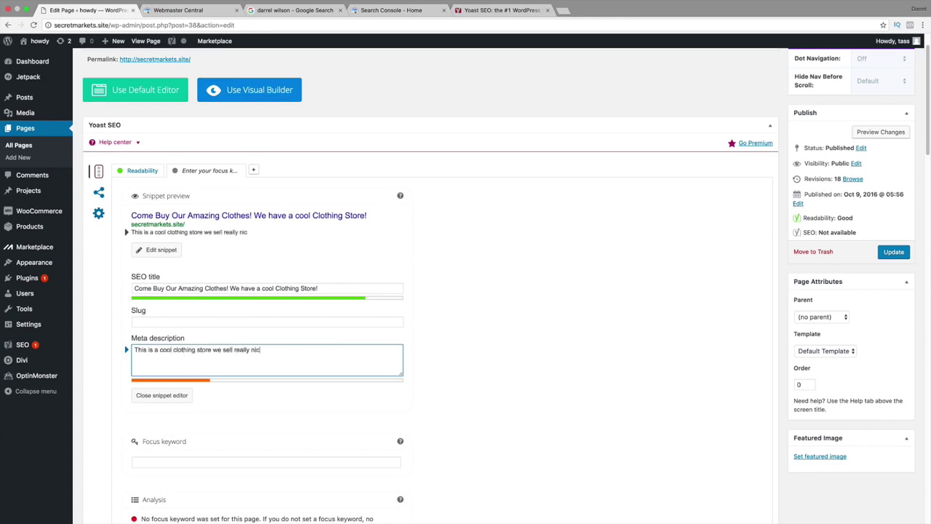
type("e clothes. Comei")
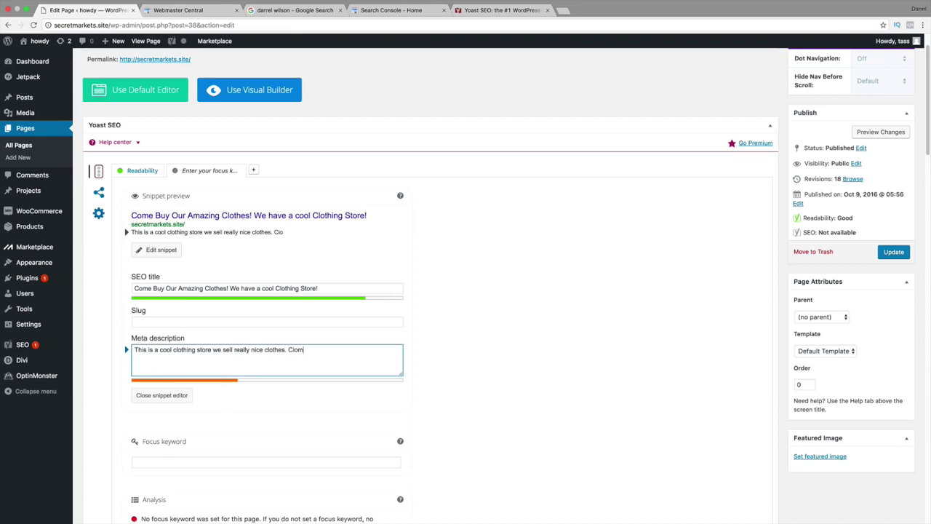
key("BackSpace")
key("BackSpace")
key("BackSpace")
key("BackSpace")
key("BackSpace")
Step: Finish the meta description with "Come learn all about our store and our amazing clothing brands for sale!", correcting the spelling of "amazing"
type("ome learn a;ll about")
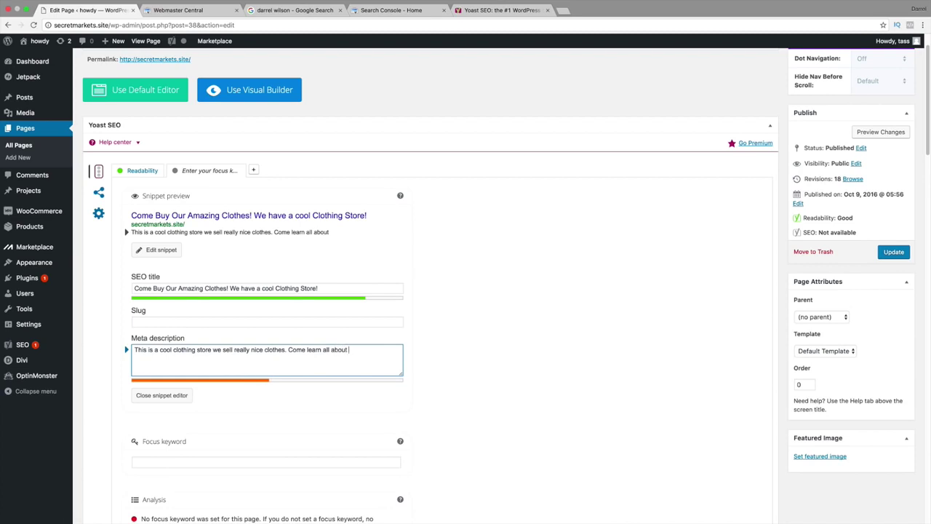
type(" our store a")
type("nd our amazong ")
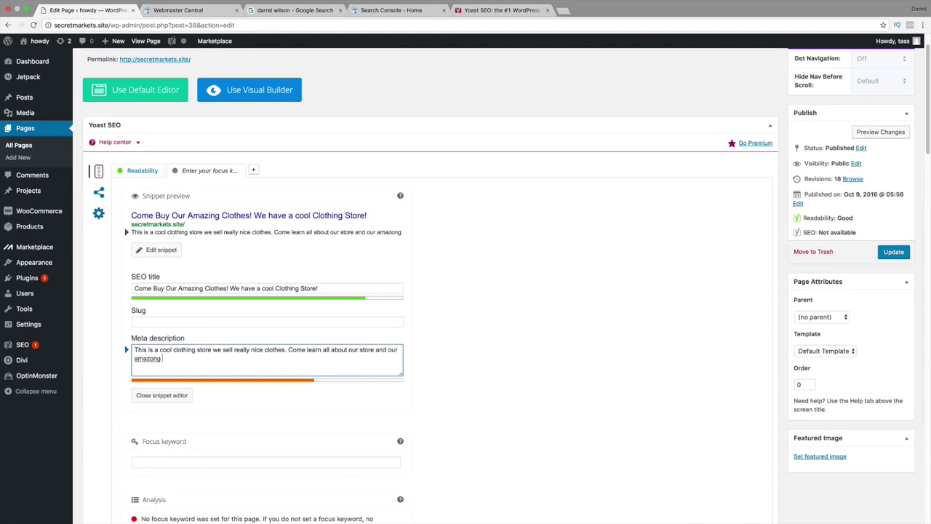
type("clothing brands")
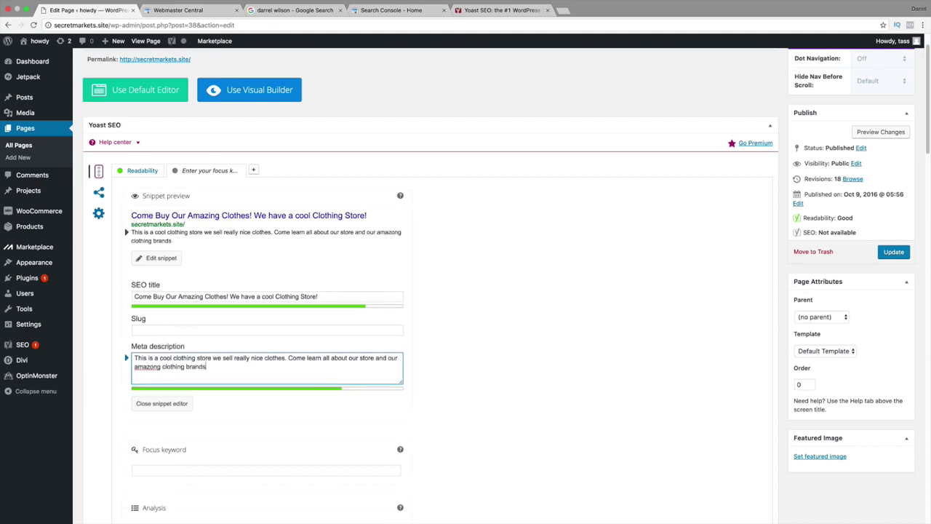
type(" for sale!")
right_click(149, 367)
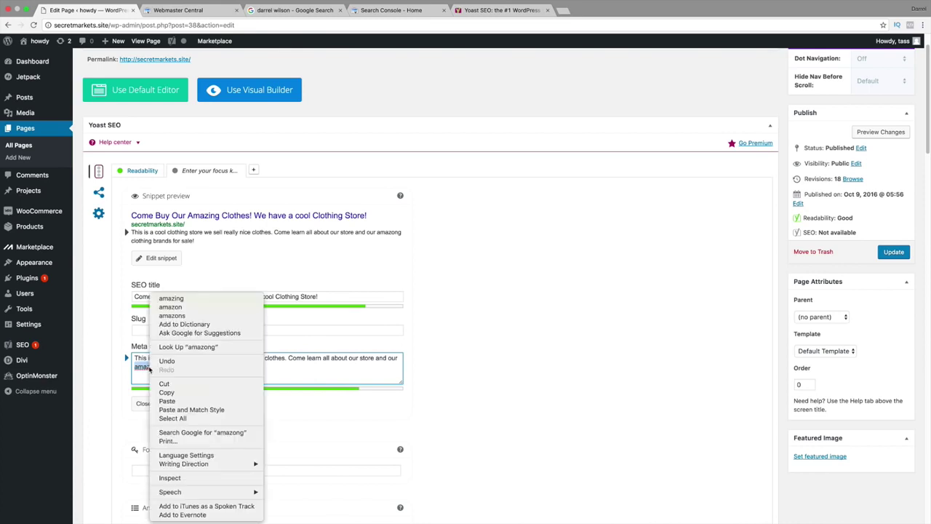
left_click(173, 298)
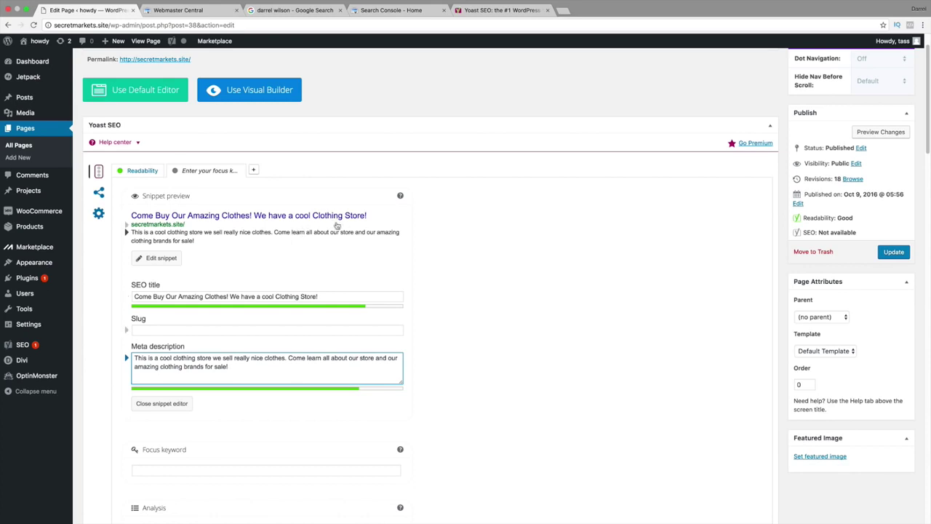
Step: Set the page's focus keyword to "Clothing" and review the resulting SEO analysis
scroll(339, 258, "down", 2)
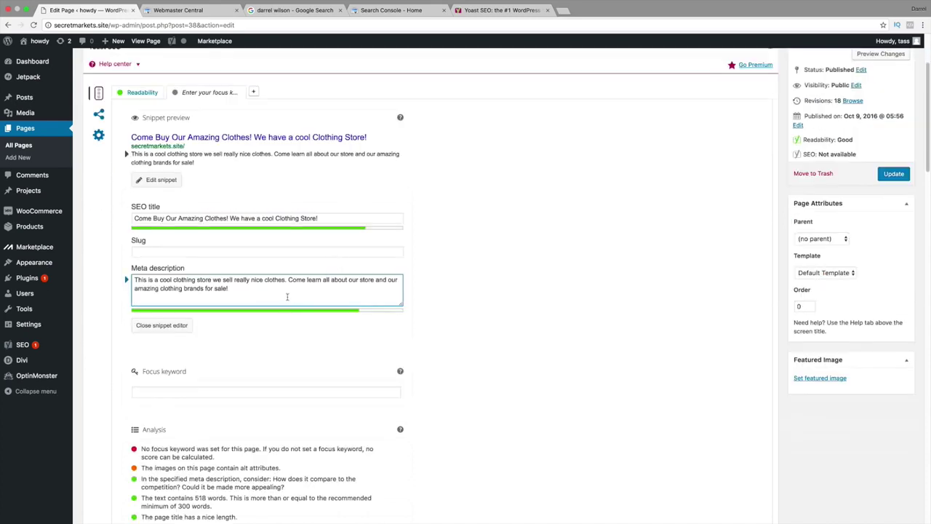
left_click(196, 394)
type("Cl")
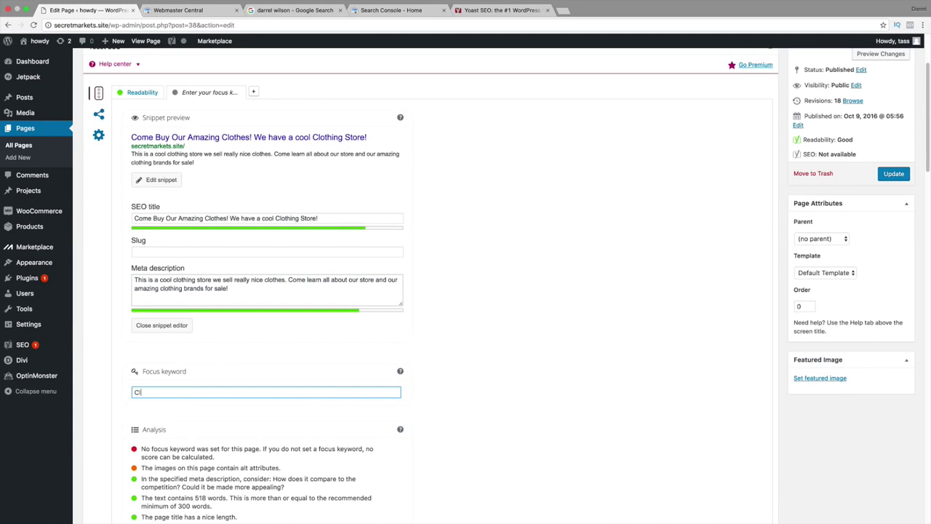
type("othing")
left_click(559, 391)
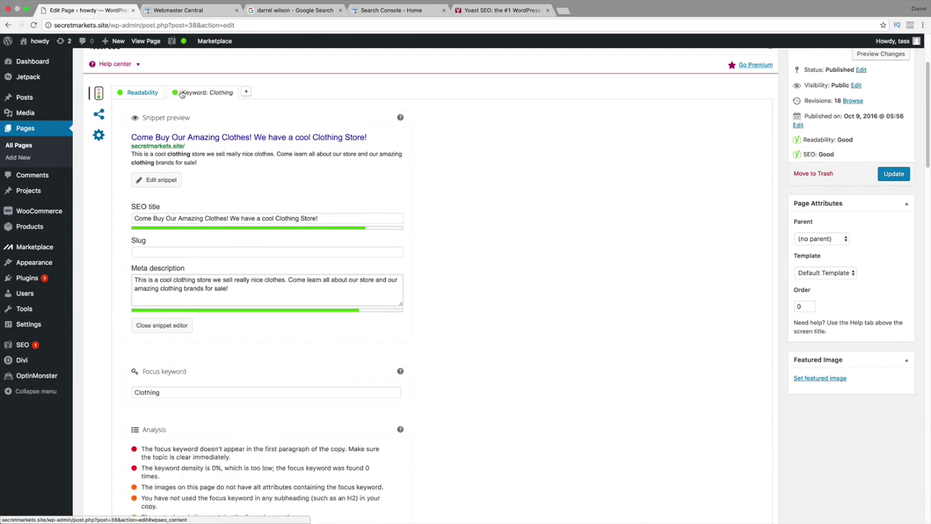
scroll(229, 235, "down", 3)
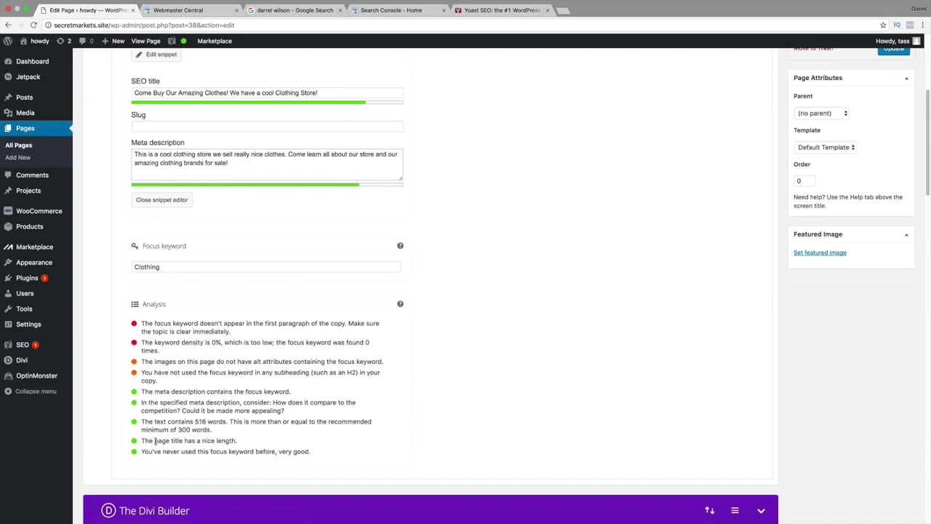
left_click_drag(154, 440, 232, 440)
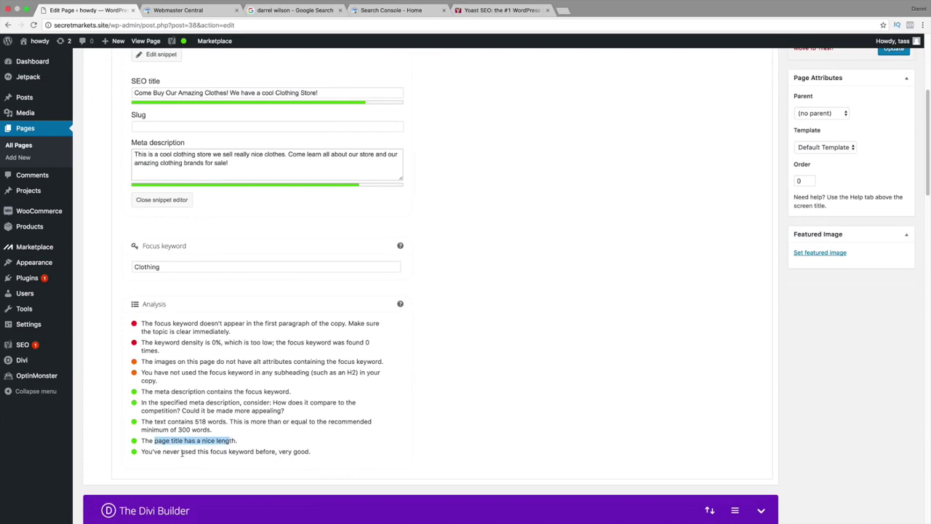
left_click_drag(162, 451, 256, 451)
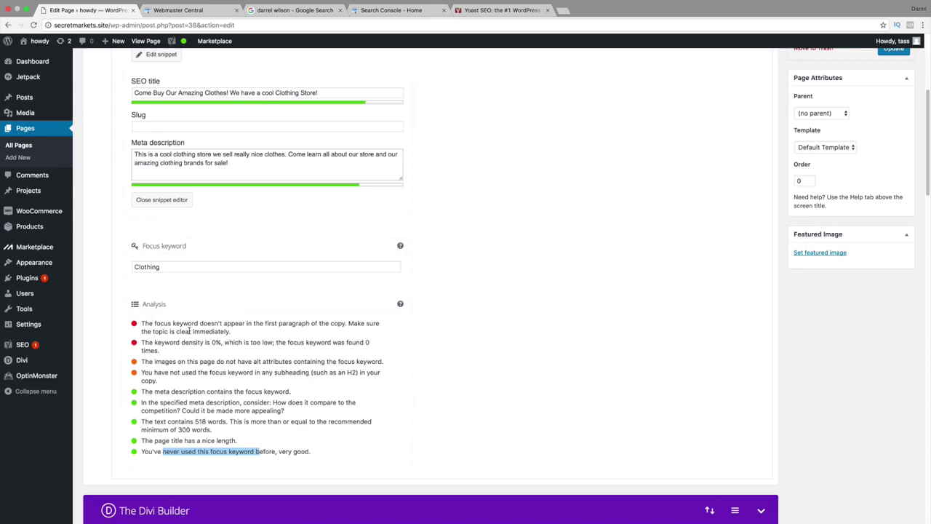
Step: Extend the focus keyword to "Clothing Store"
scroll(188, 331, "up", 2)
left_click(188, 331)
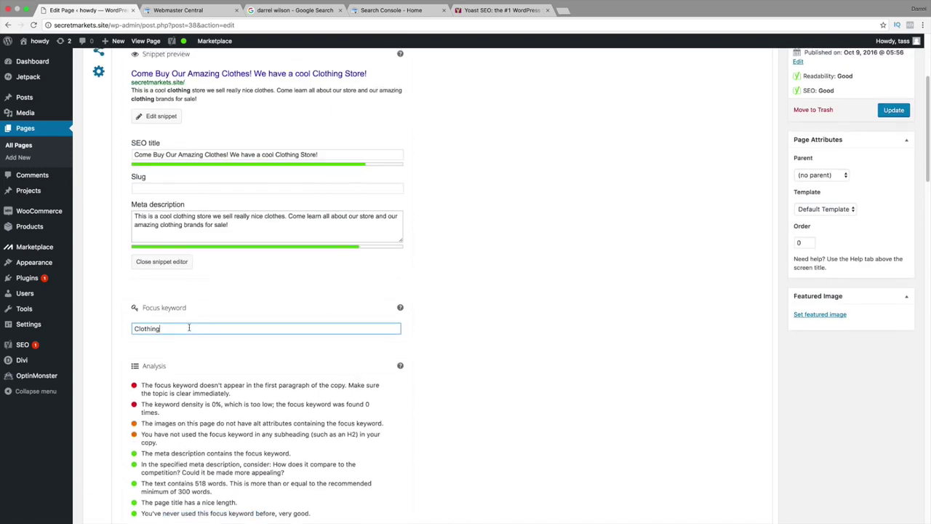
type("Store")
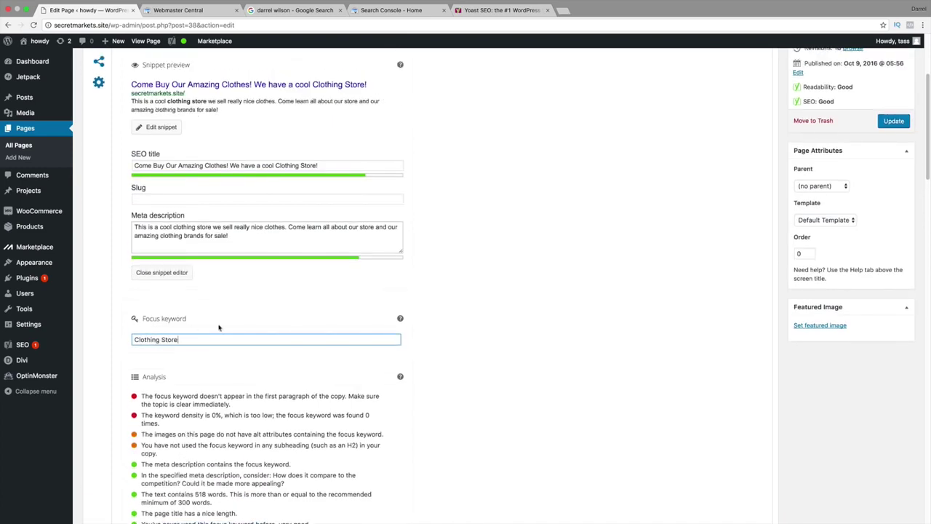
left_click(471, 300)
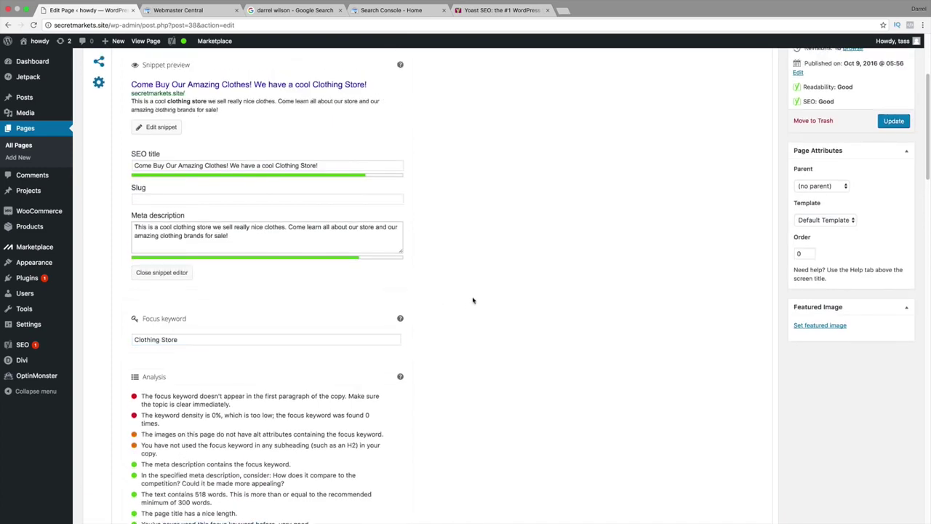
Step: Replace the focus keyword with "Tamale" to test how an unrelated term scores
triple_click(201, 341)
type("Tame")
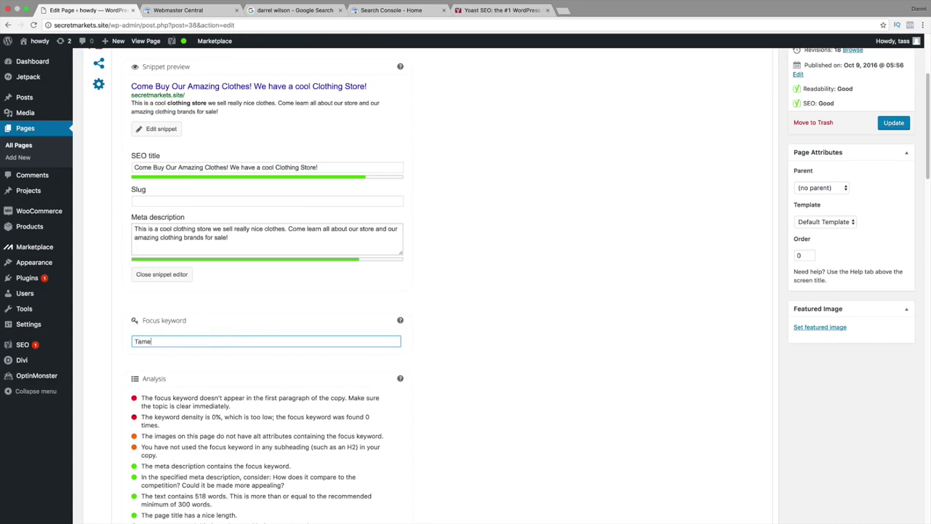
key("BackSpace")
type("ale")
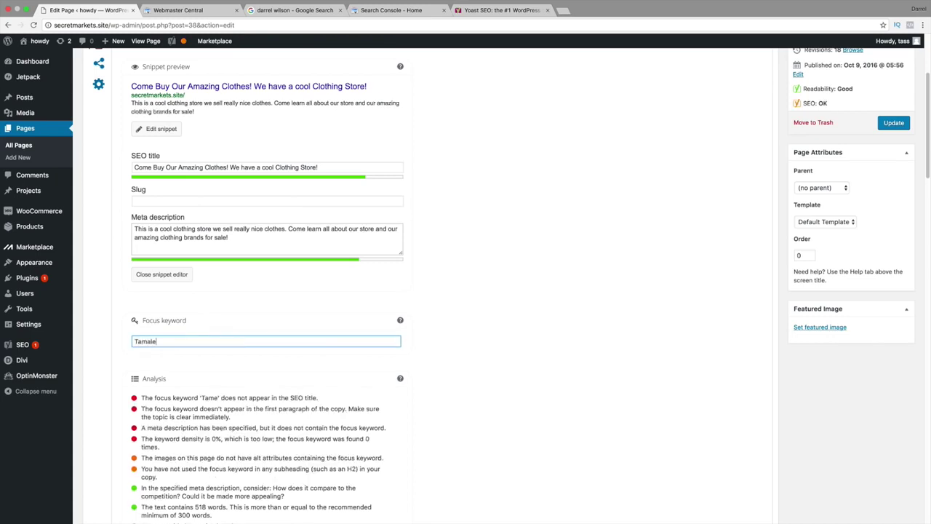
left_click(504, 330)
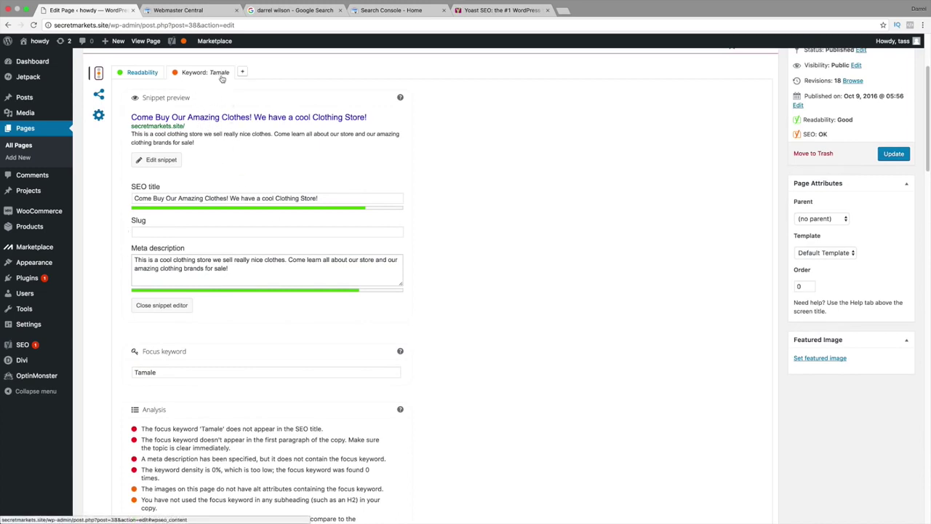
double_click(189, 371)
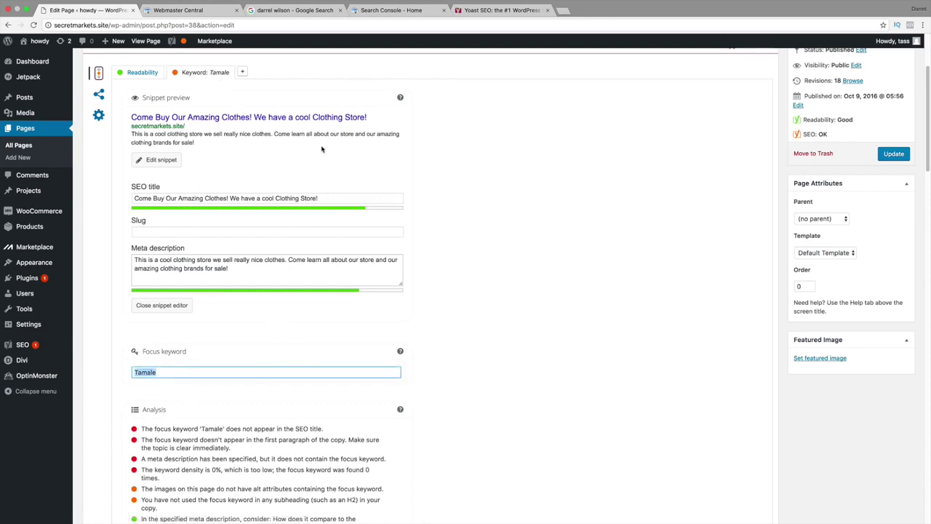
Step: Examine the page's readability analysis in the Yoast SEO box
left_click(140, 72)
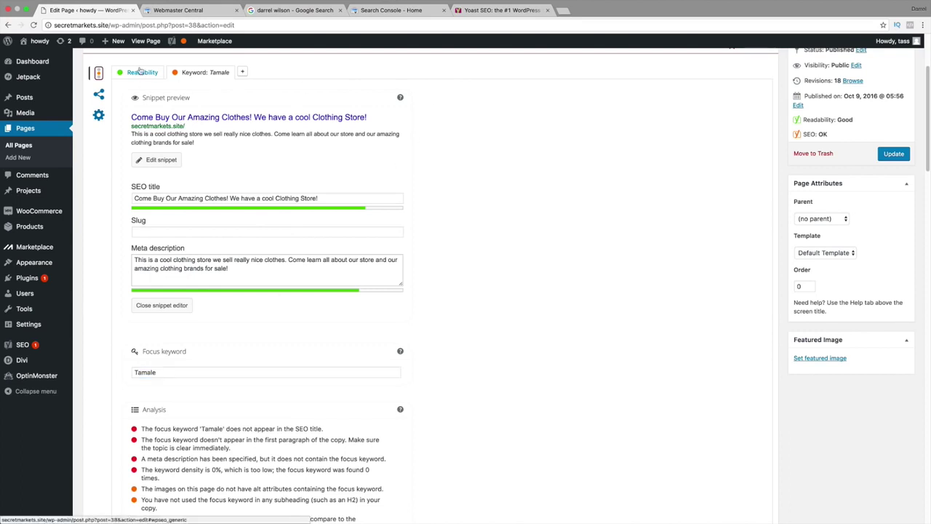
left_click(142, 74)
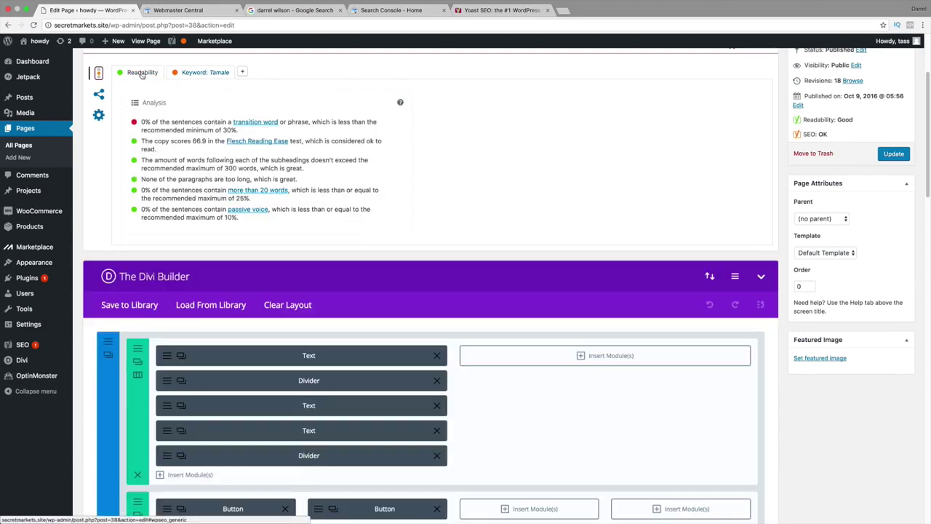
scroll(165, 175, "up", 2)
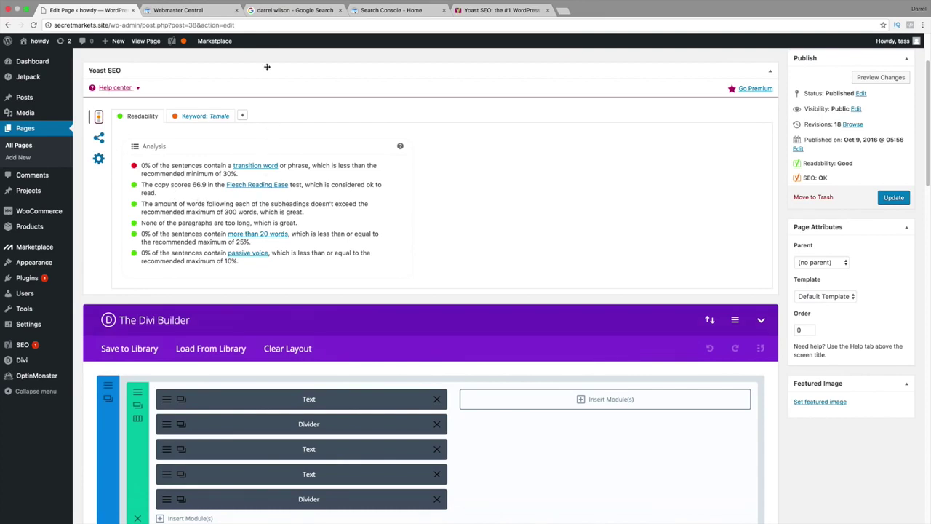
Step: Load the SEO course page at darrelwilson.com/seotutorial in place of the Google search results and view it
left_click(270, 10)
left_click(272, 22)
type("da")
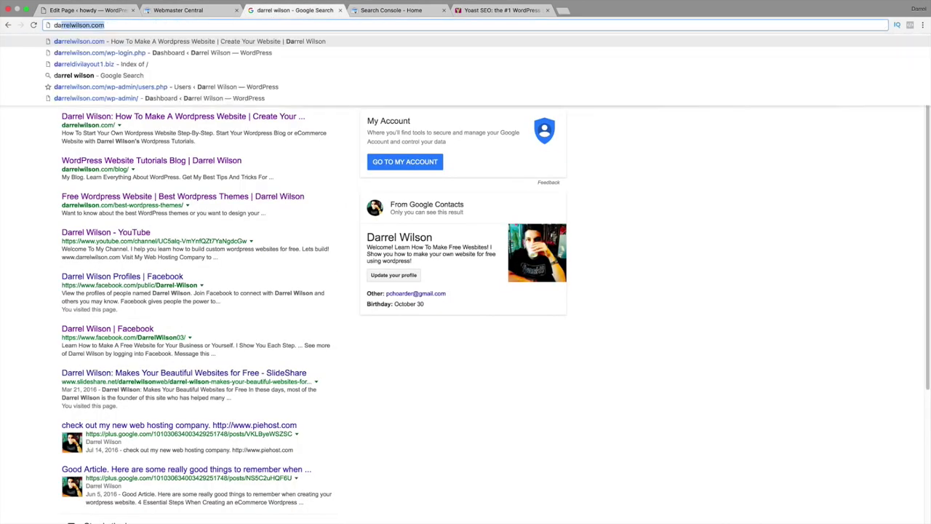
type("rrelwilson.com/s")
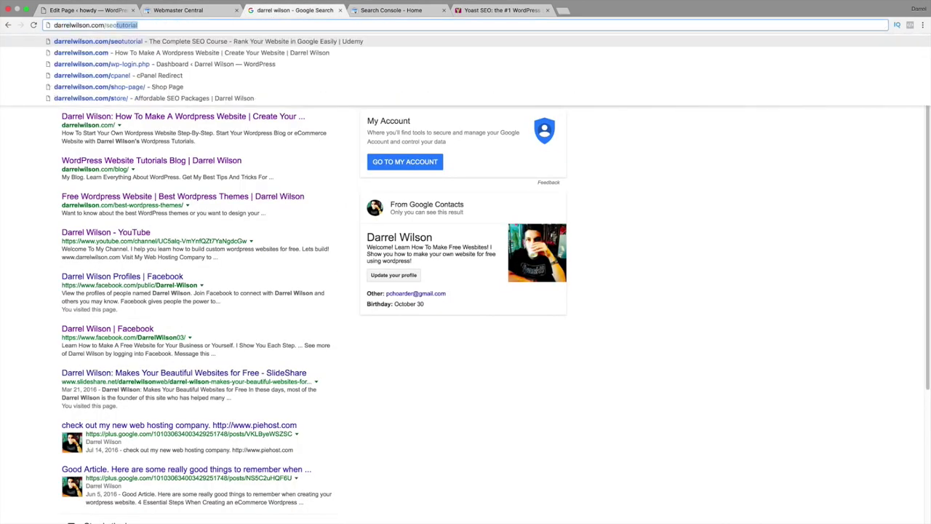
key("Return")
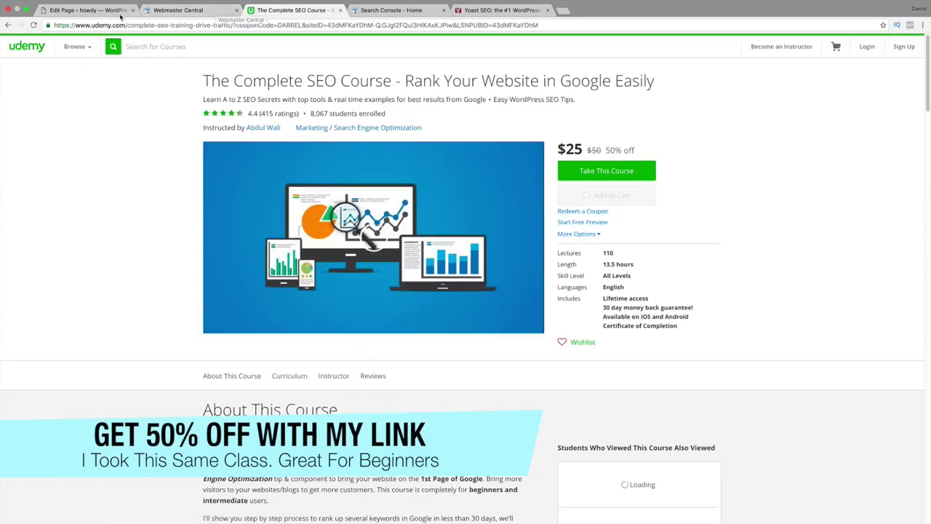
left_click(86, 10)
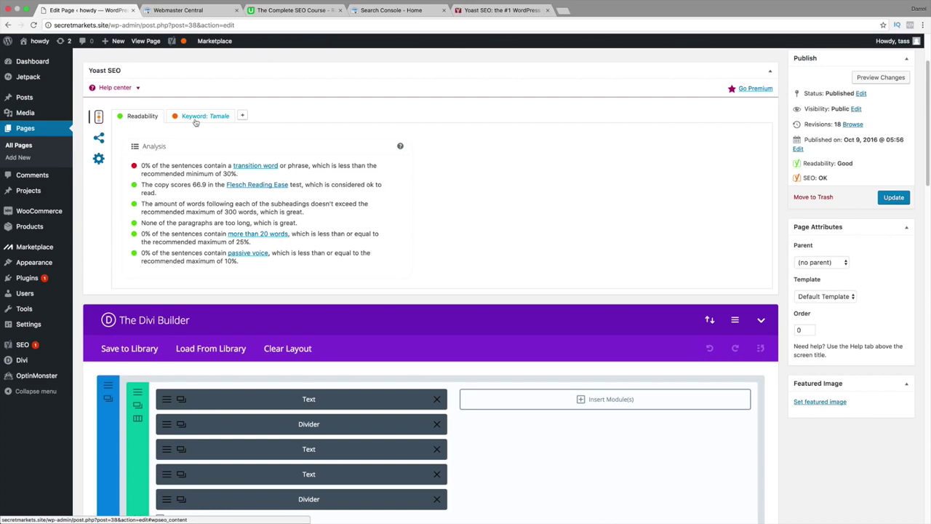
left_click(259, 12)
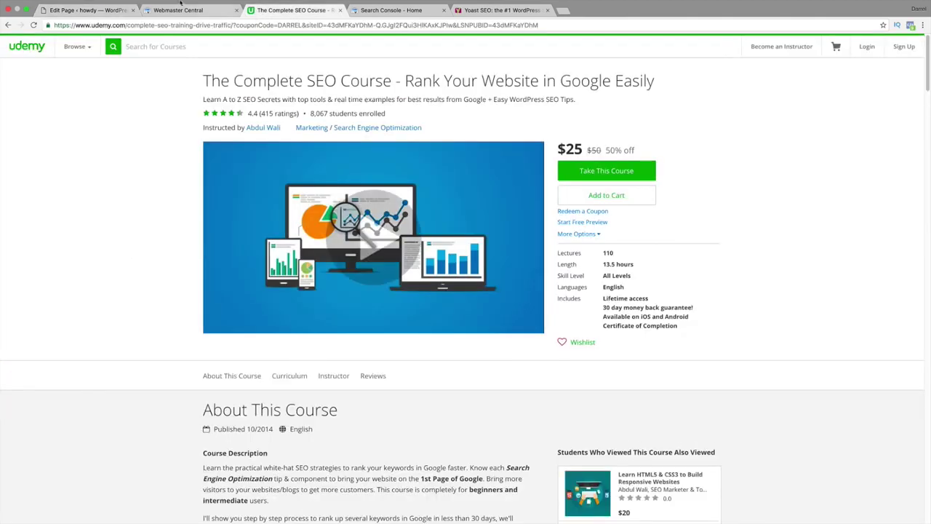
Step: Return to the page editor and examine the Facebook title and description fields in Yoast's social settings
left_click(82, 19)
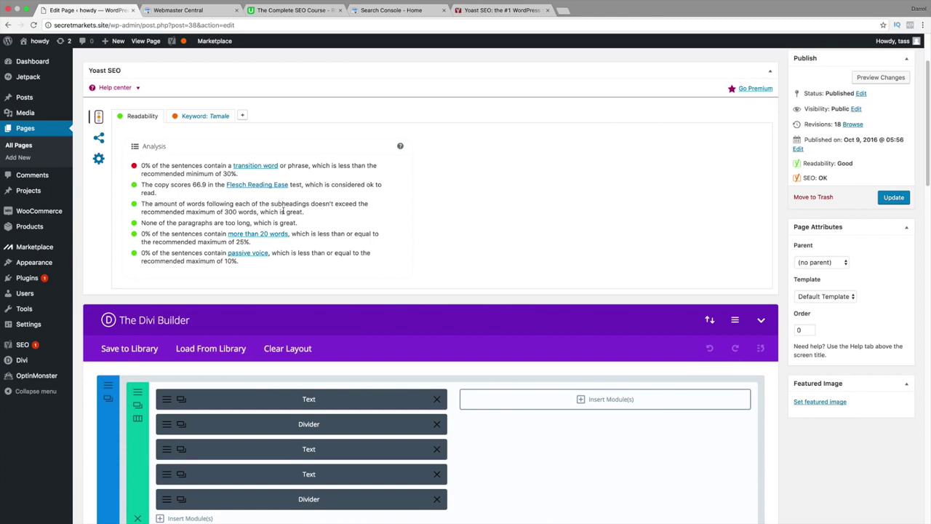
left_click(99, 139)
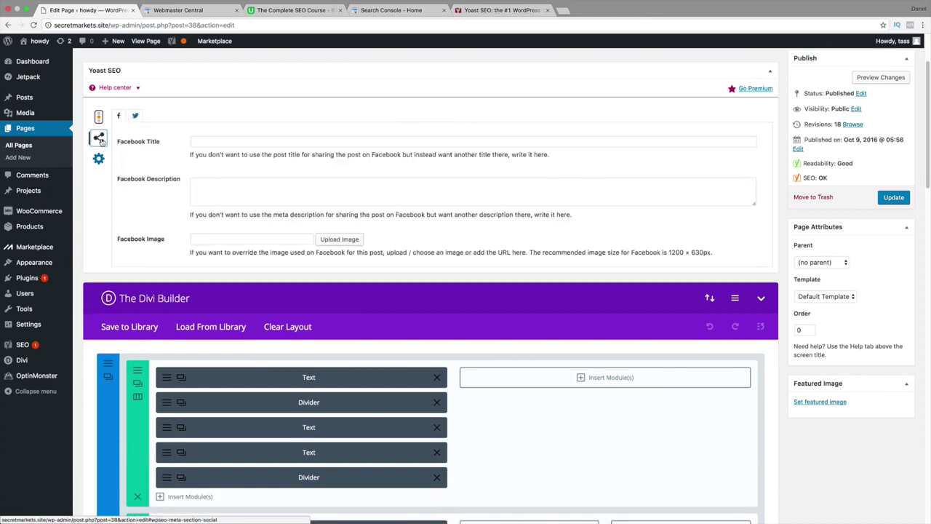
left_click(211, 139)
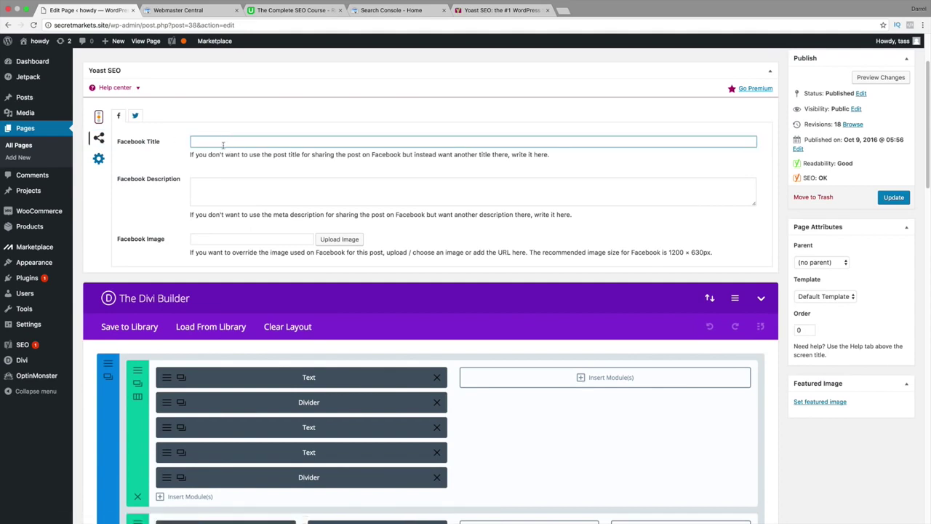
left_click(231, 194)
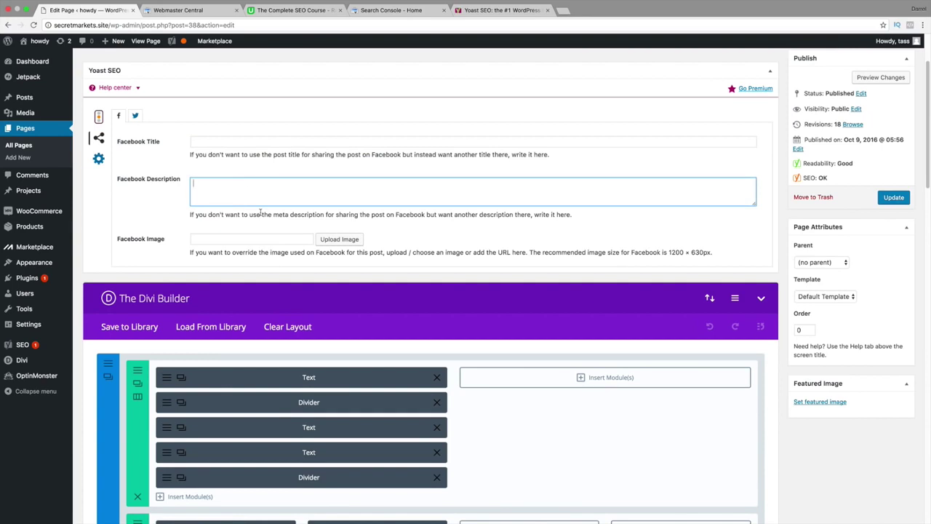
Step: Examine the Facebook image option and its recommended size, plus the page's advanced robots and canonical settings in the Yoast SEO box
left_click(262, 239)
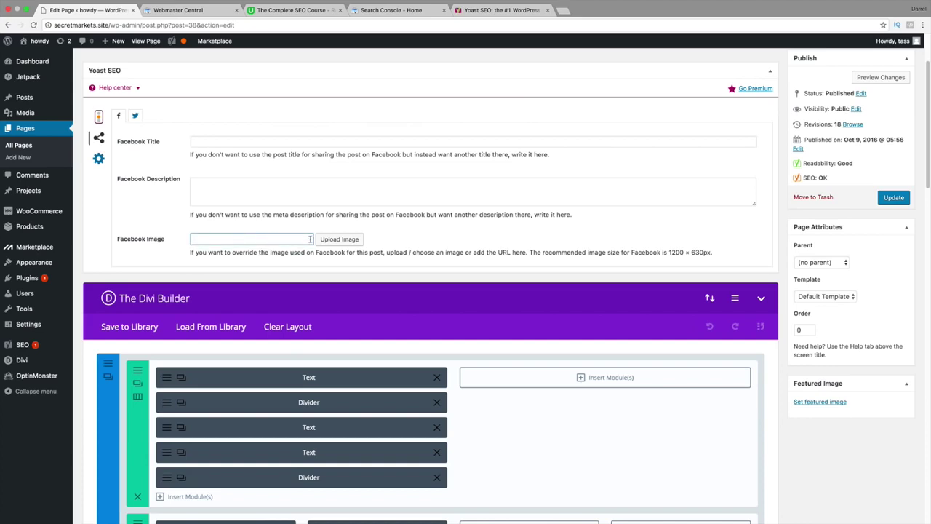
left_click(668, 252)
left_click_drag(668, 252, 712, 252)
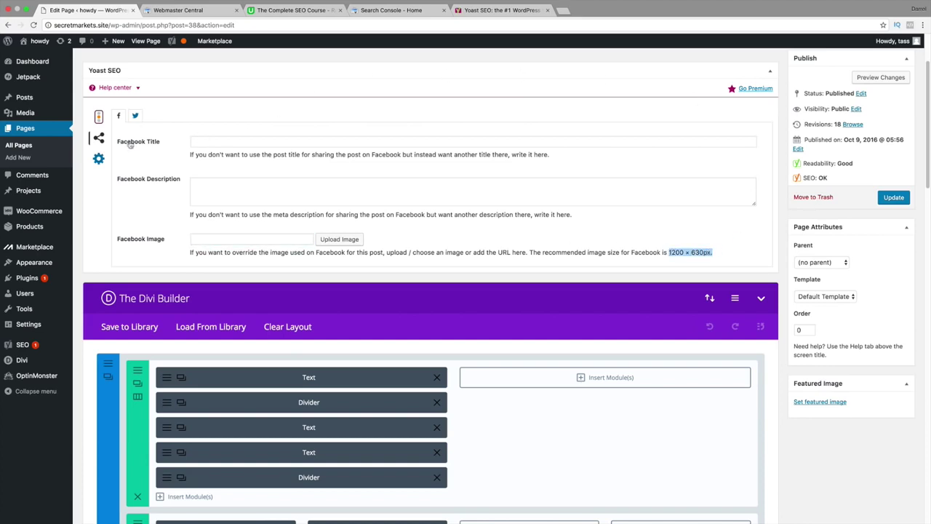
left_click(99, 158)
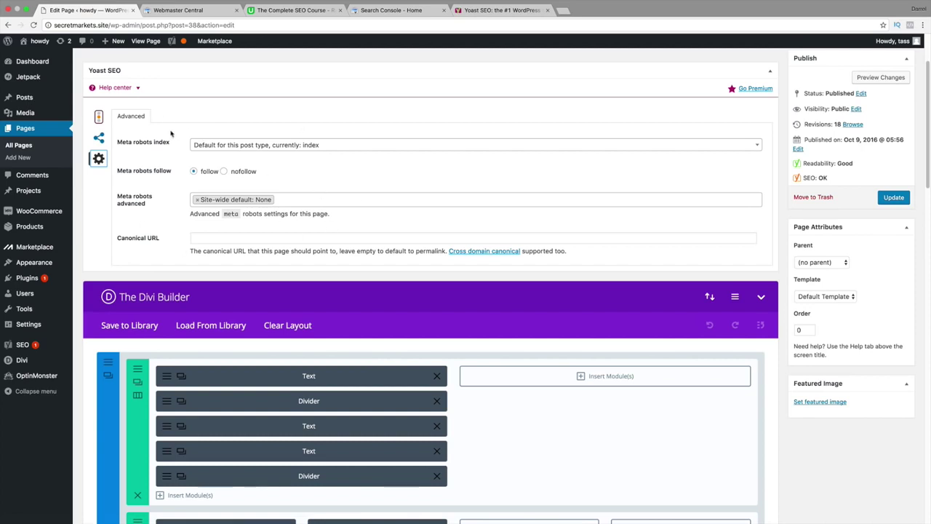
left_click(99, 119)
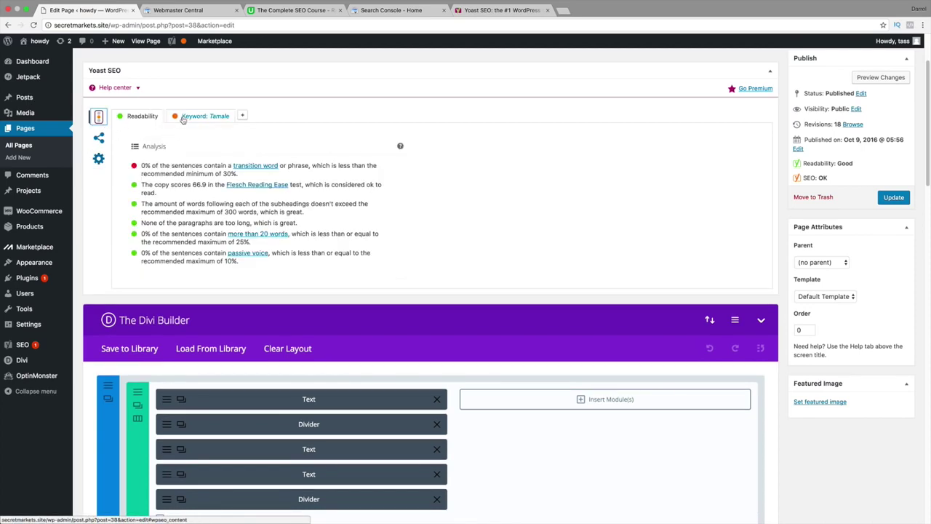
Step: Open Yoast's Titles & Metas settings and view the general and homepage options
mouse_move(28, 347)
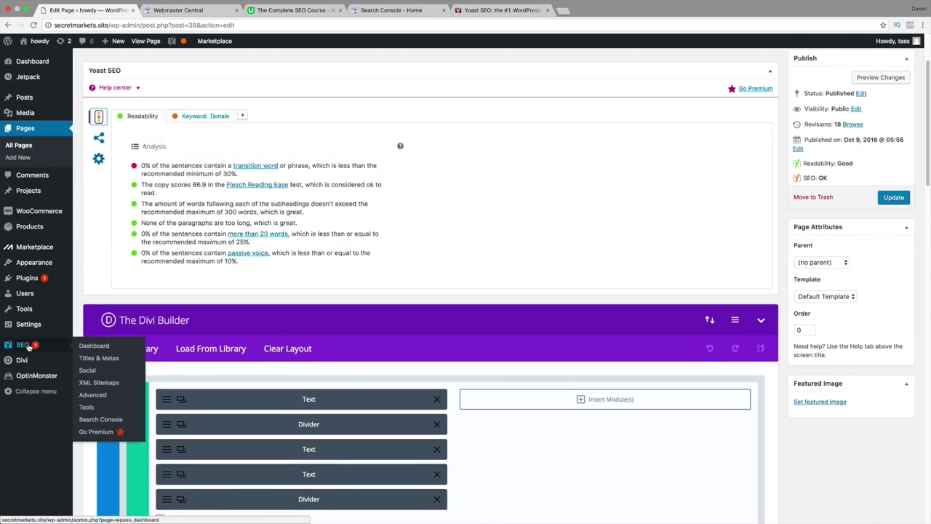
left_click(101, 360)
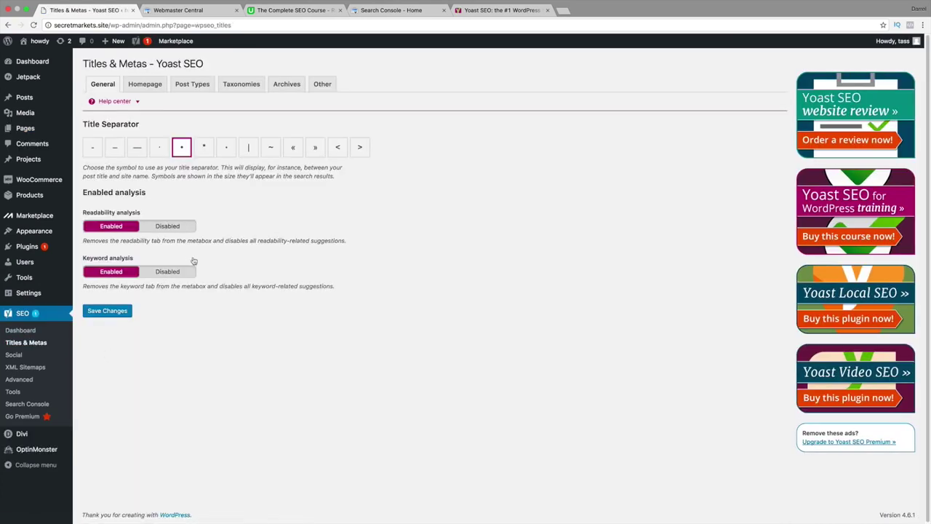
left_click(151, 90)
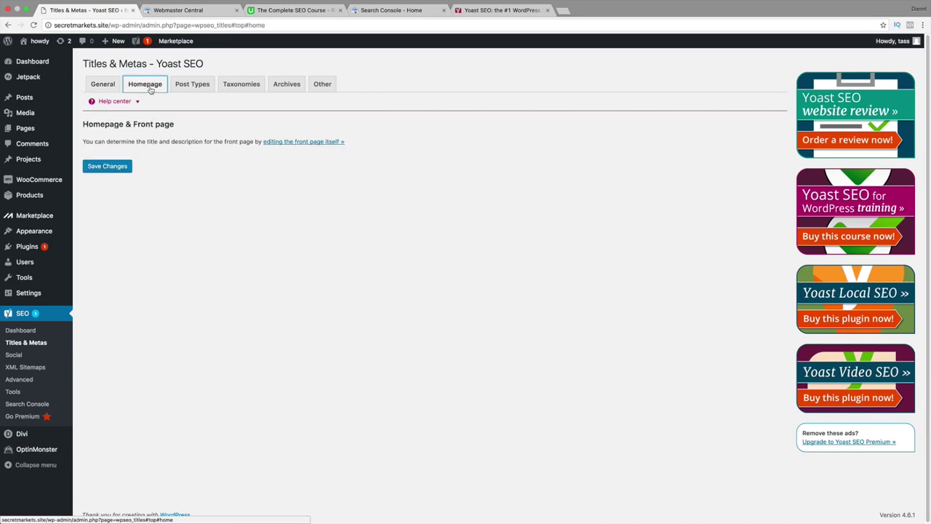
Step: Shorten the Posts title template to %%title%% in the post type settings
left_click(190, 88)
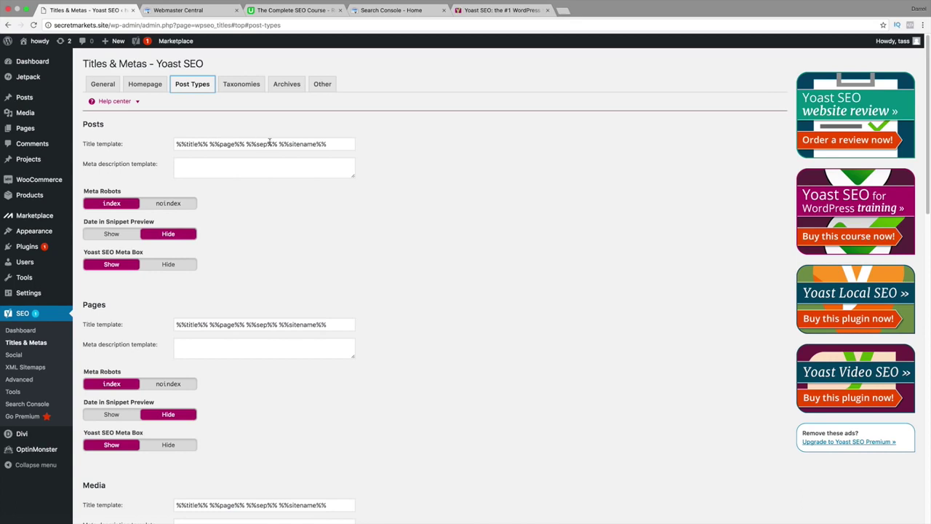
left_click_drag(339, 143, 211, 143)
key("BackSpace")
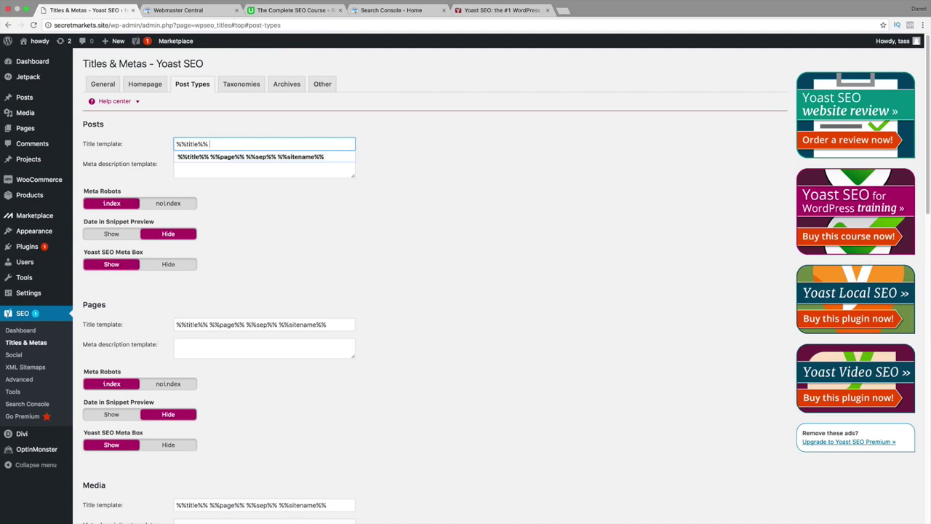
key("Tab")
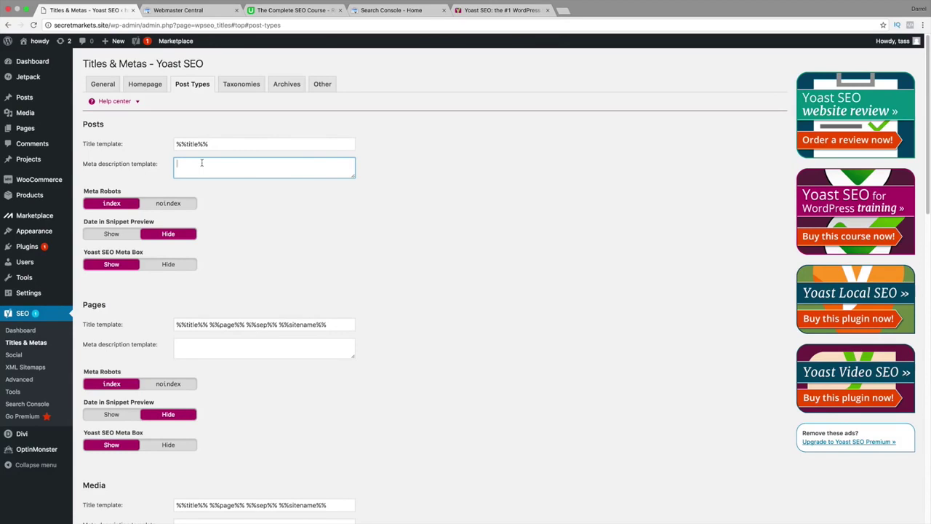
Step: Copy the %%excerpt%% variable from the help center's basic variables and paste it into the Posts meta description template
left_click(137, 103)
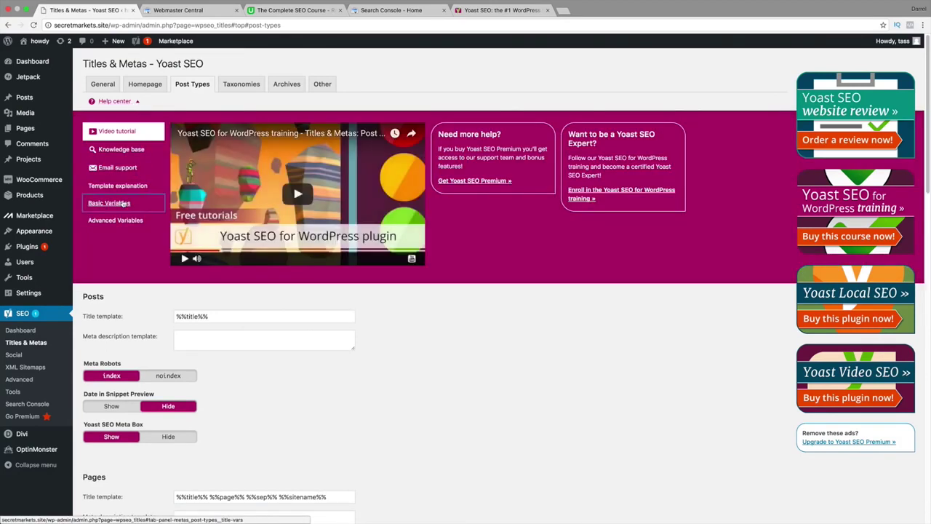
left_click(124, 204)
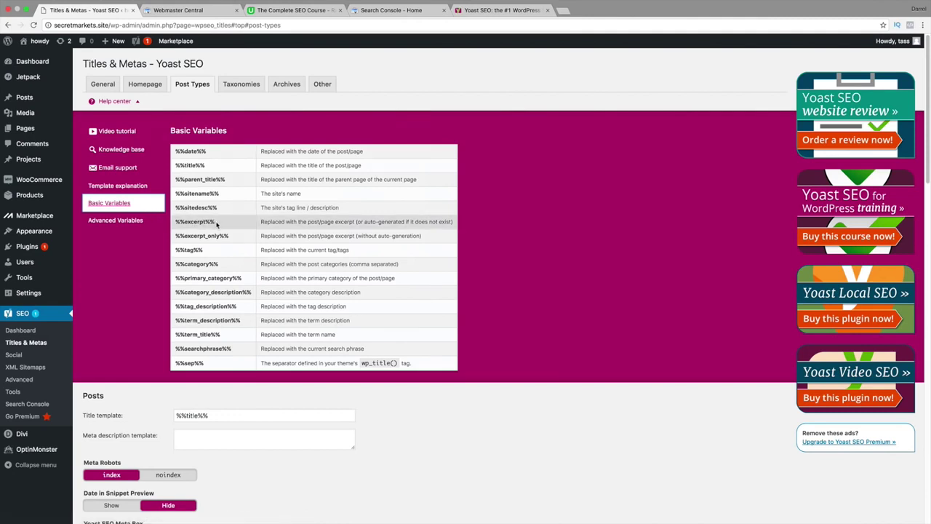
left_click_drag(216, 224, 176, 224)
right_click(179, 224)
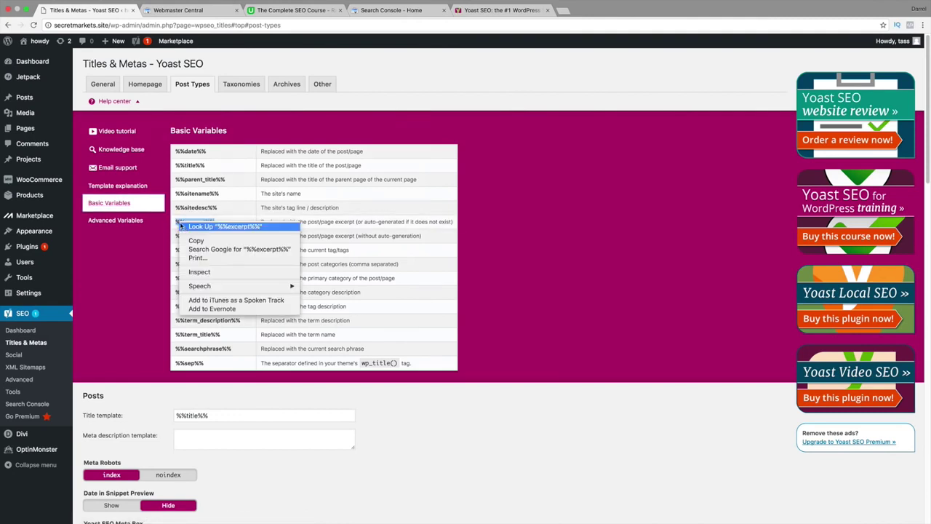
left_click(196, 240)
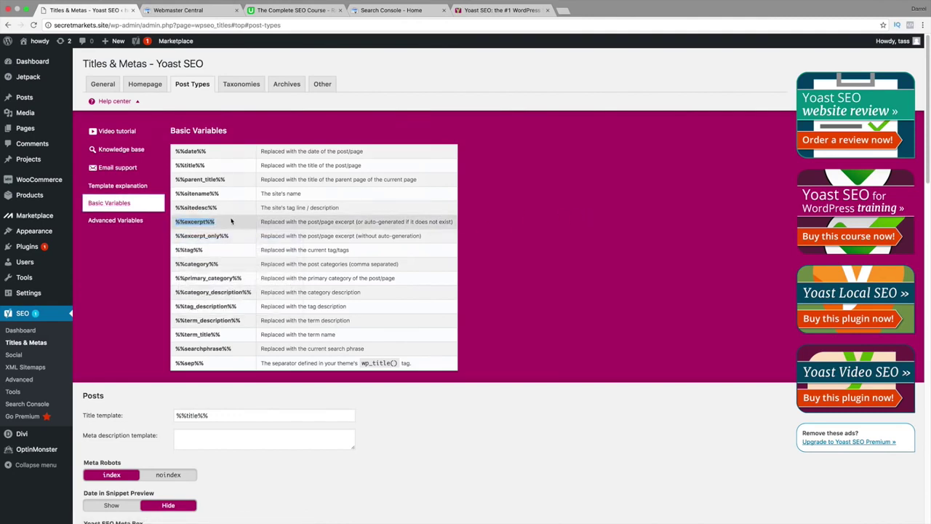
left_click(139, 103)
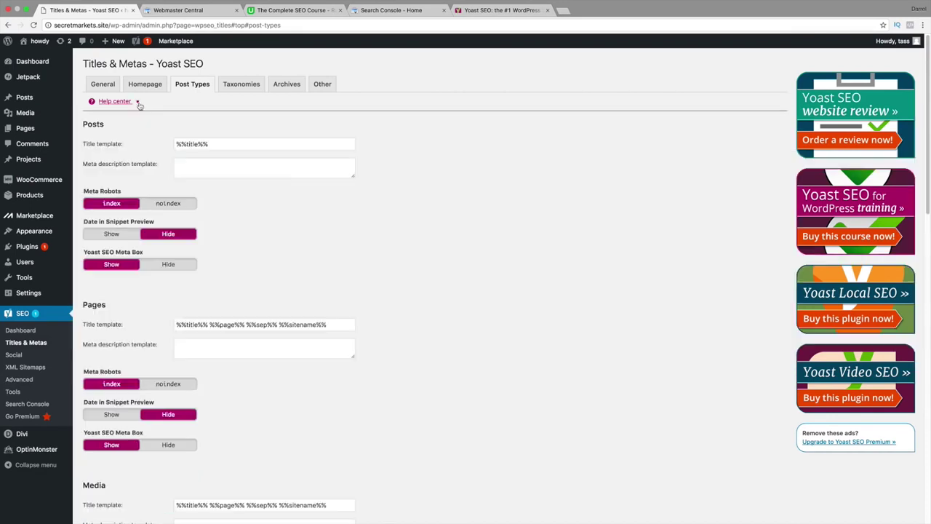
left_click(194, 167)
right_click(193, 168)
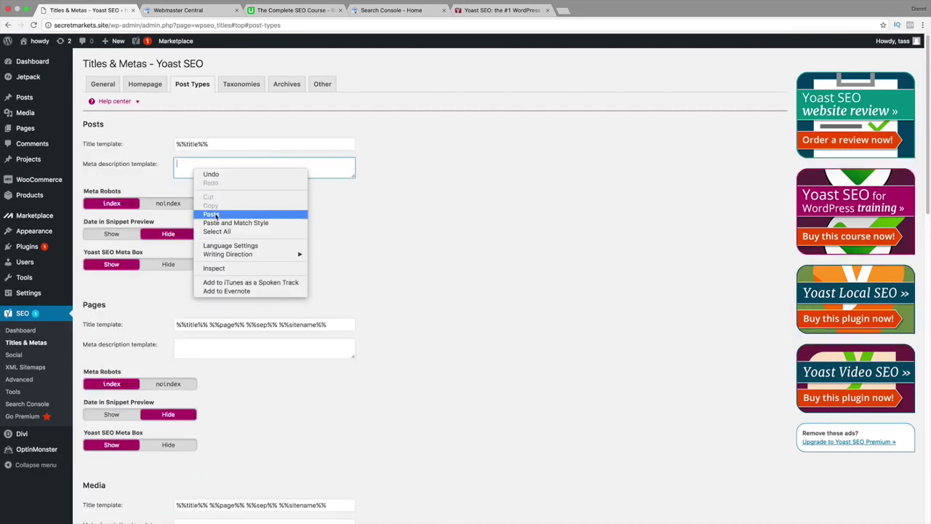
left_click(213, 215)
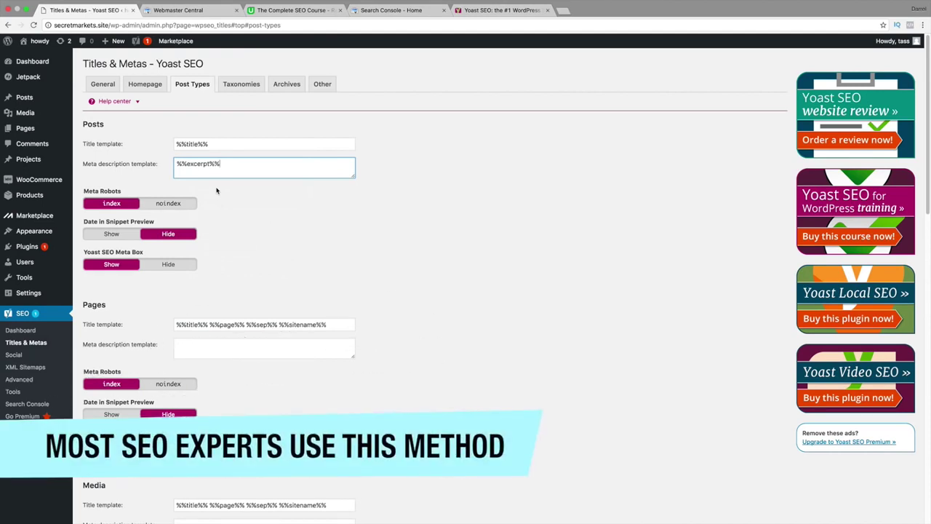
Step: Review the Posts title and meta description templates and the variables in the Pages title template
key("shift+Tab")
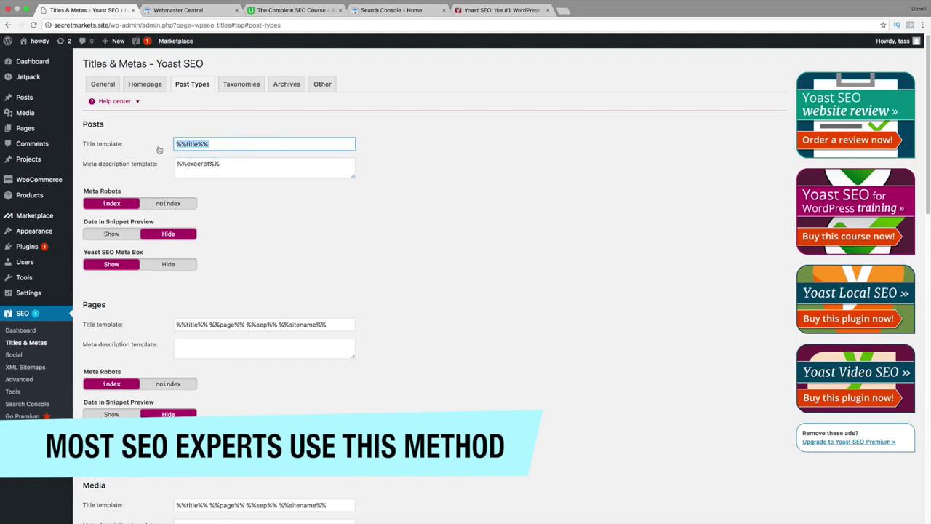
key("Tab")
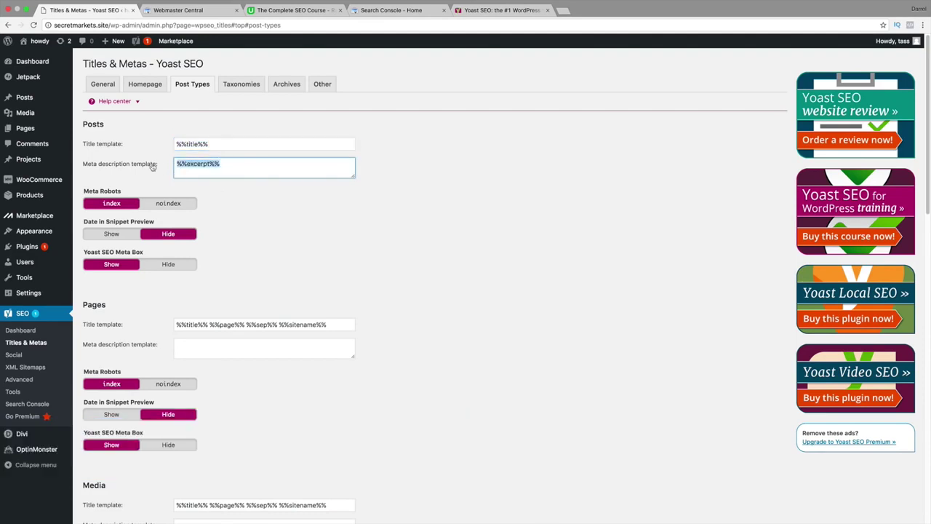
left_click_drag(297, 327, 326, 329)
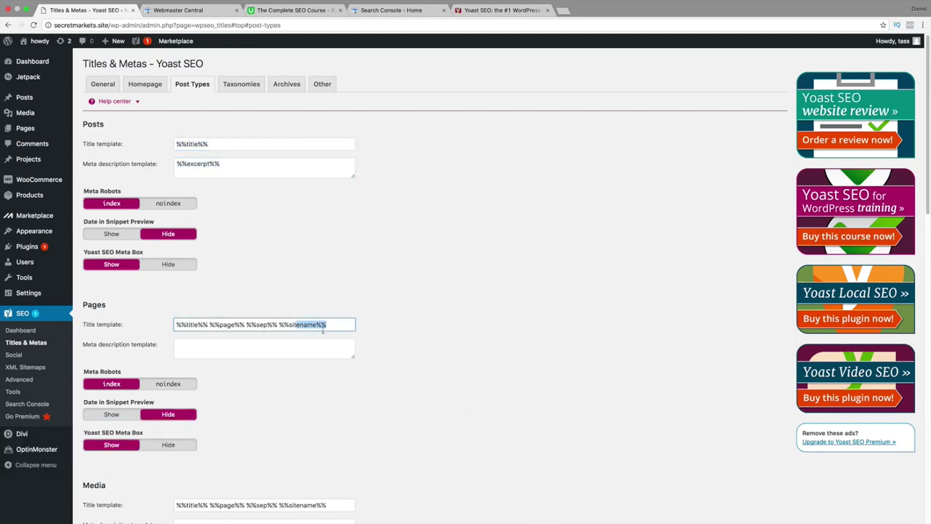
left_click(254, 329)
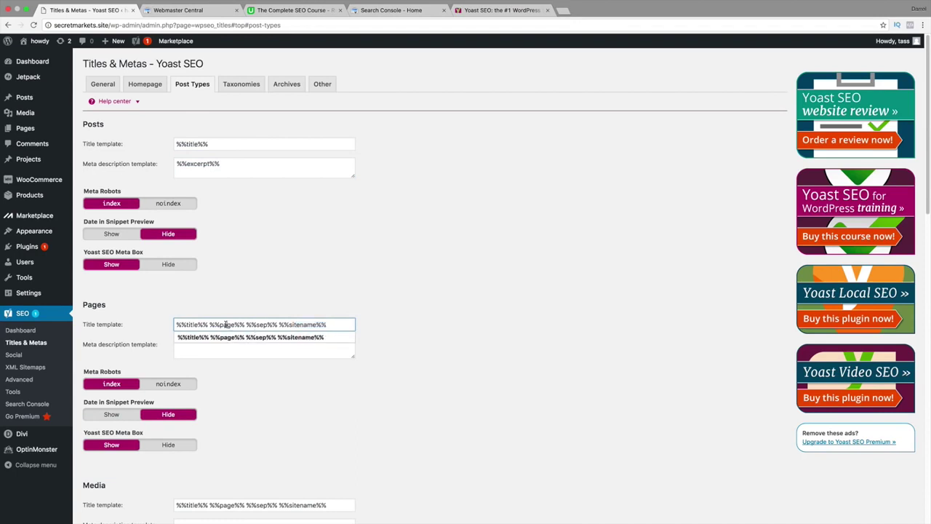
Step: Load google.com in place of the Yoast plugin page, search for "coffee mugs" and examine the titles and descriptions of the results
left_click(471, 13)
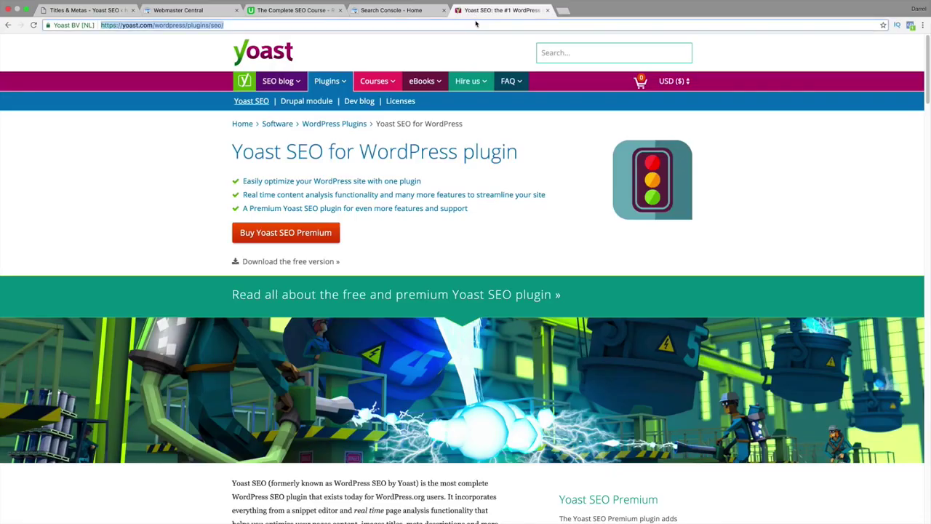
type("google.com")
key("Return")
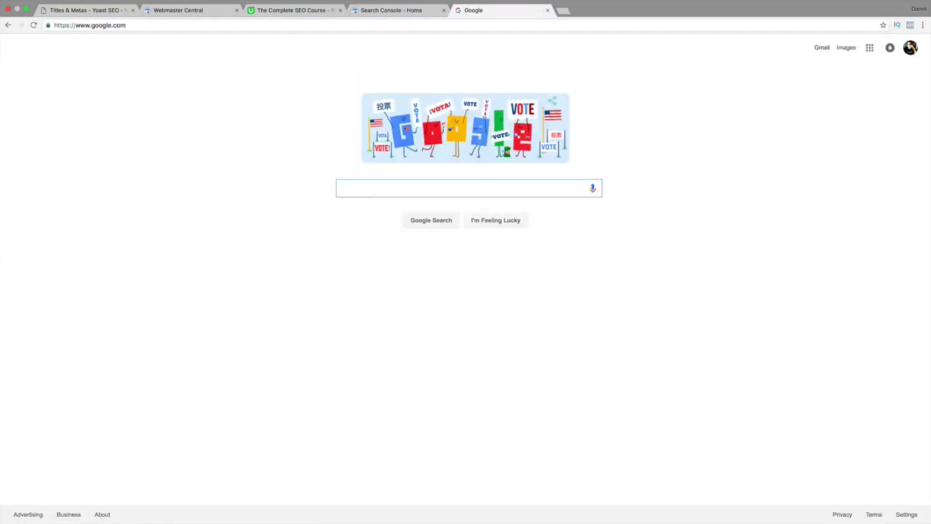
type("coofee muyg")
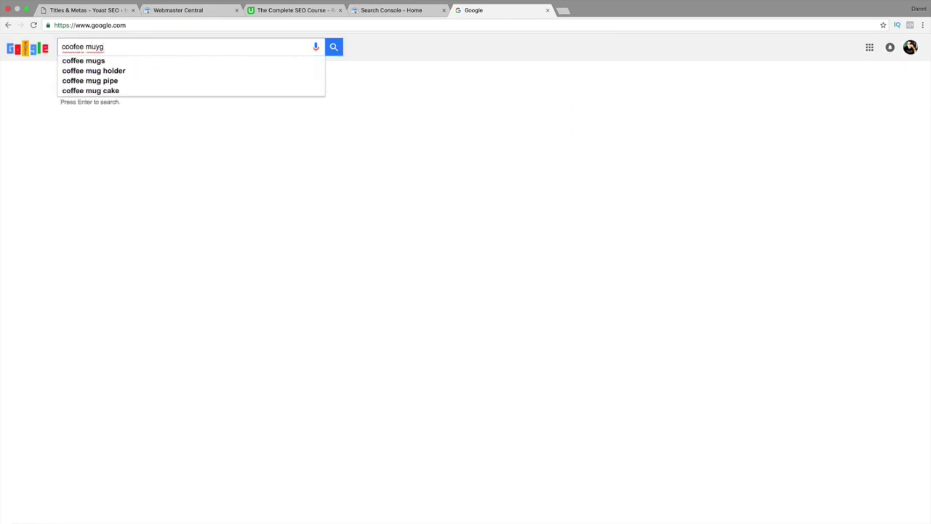
key("Down")
key("Return")
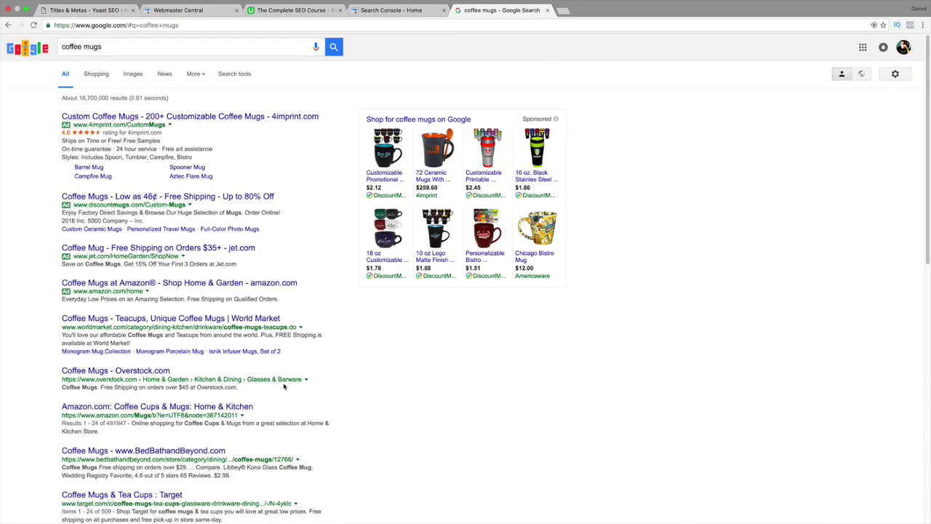
scroll(284, 387, "down", 2)
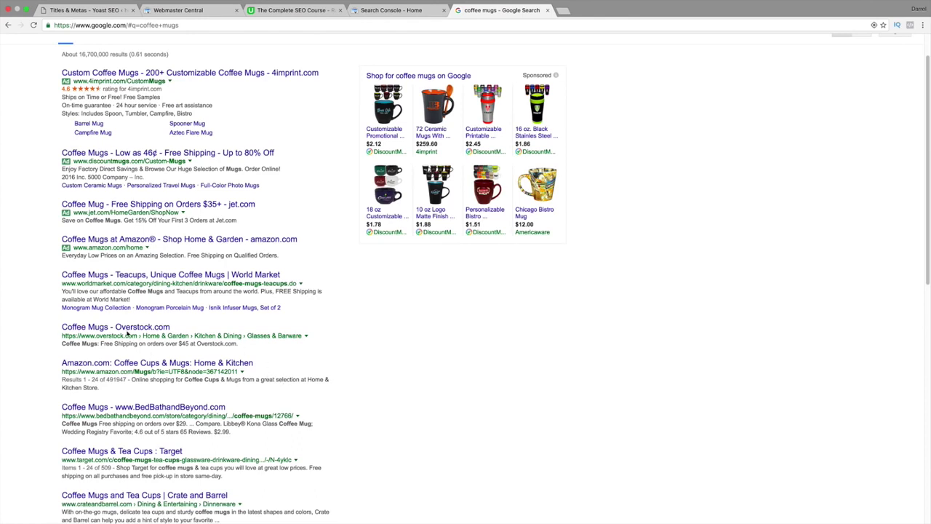
left_click_drag(238, 344, 72, 344)
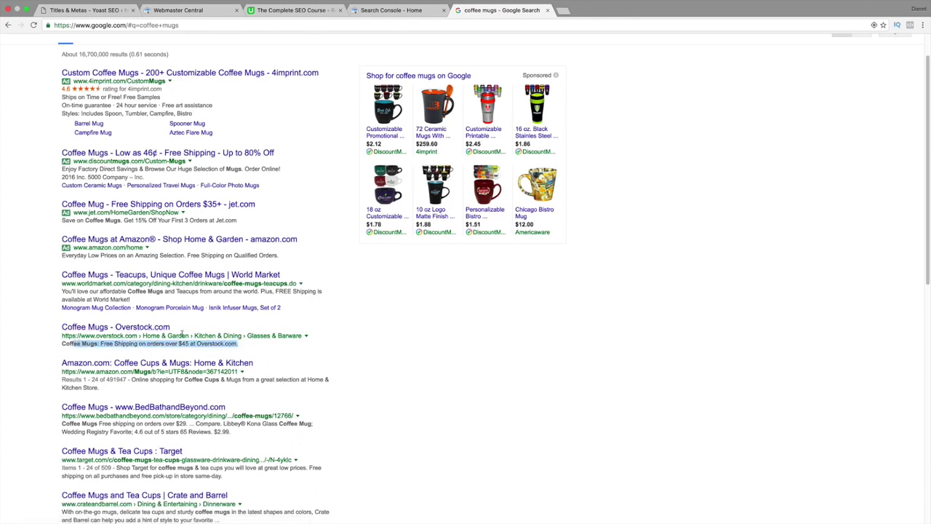
Step: Return to the Titles & Metas settings and review the Posts title and meta description templates
left_click(93, 12)
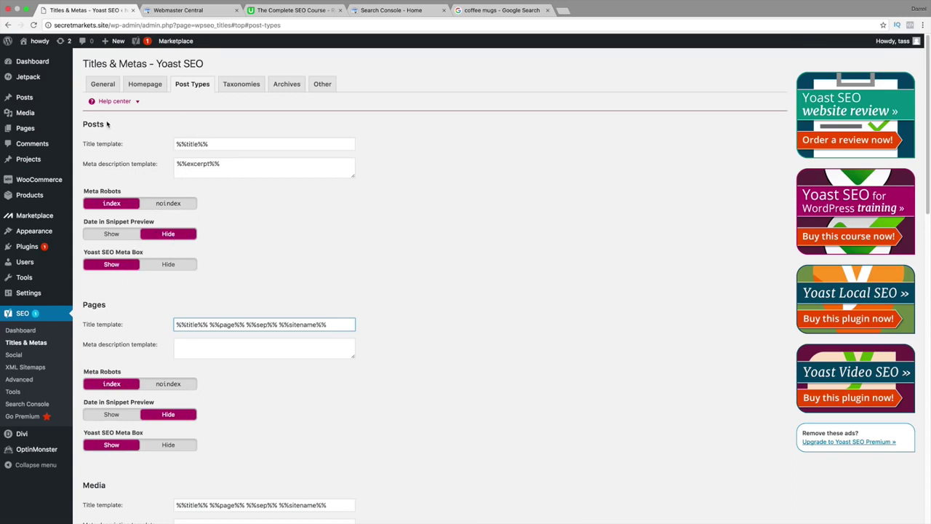
left_click_drag(107, 124, 82, 124)
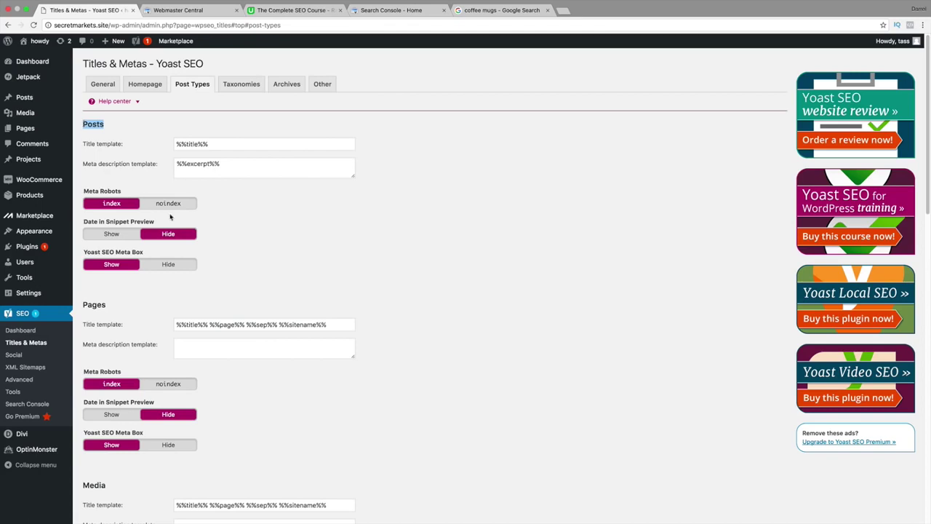
left_click(219, 143)
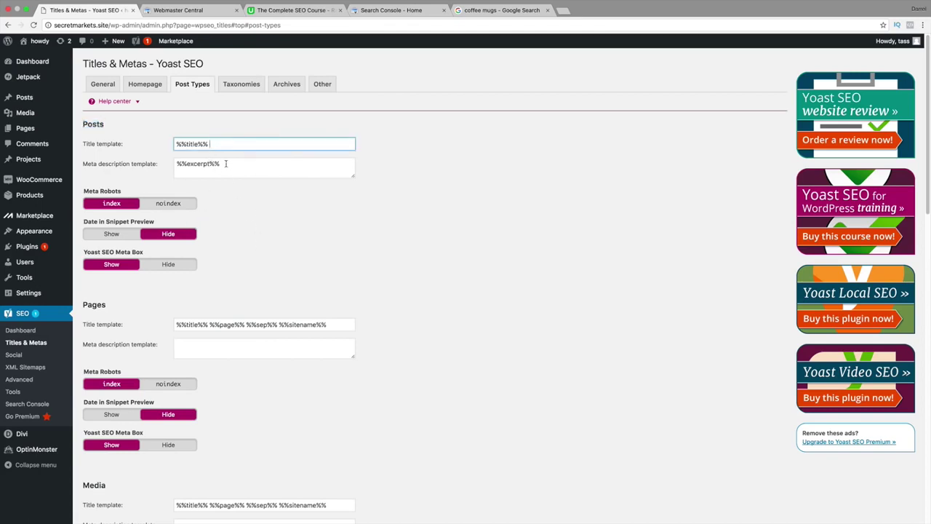
left_click(227, 163)
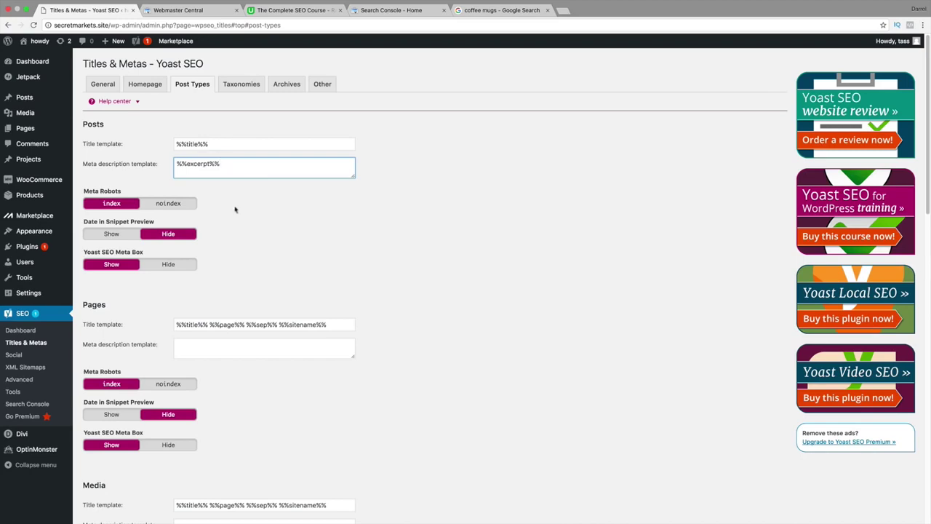
Step: Shorten the Pages title template to %%title%%
left_click_drag(329, 325, 209, 321)
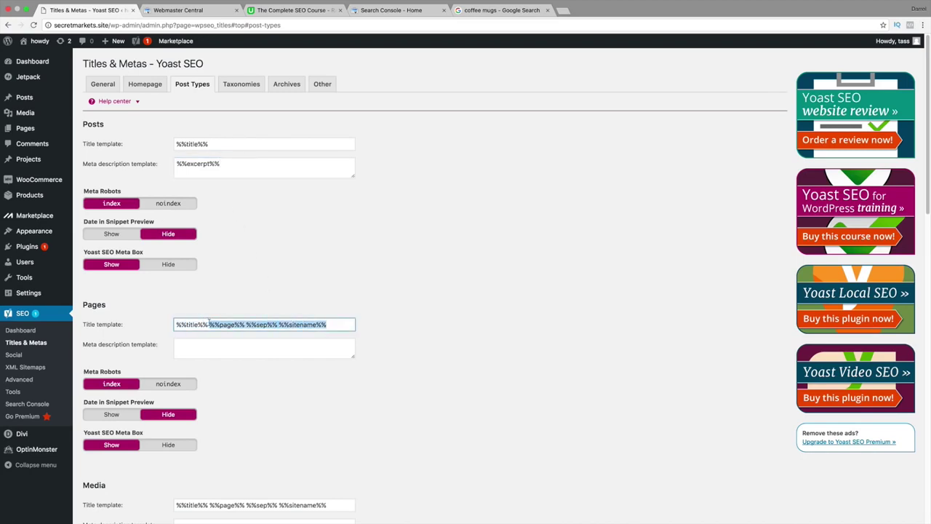
key("BackSpace")
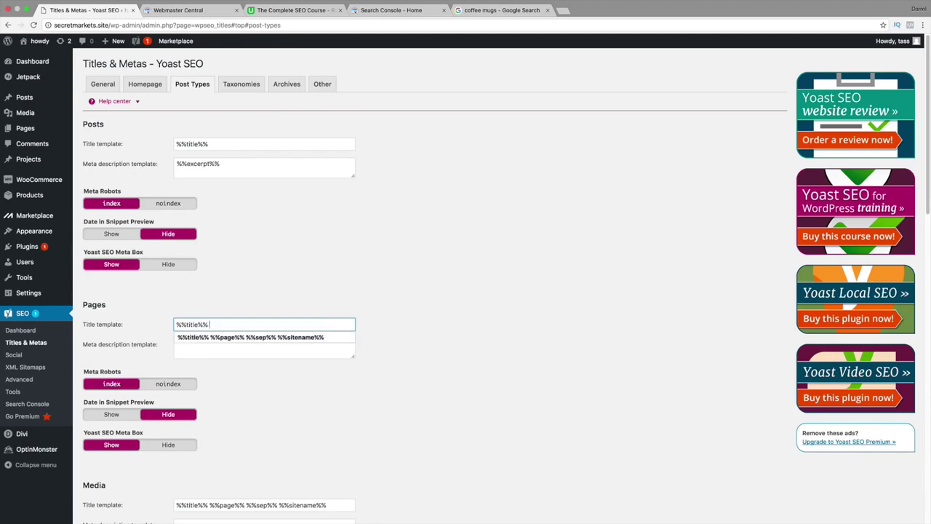
key("BackSpace")
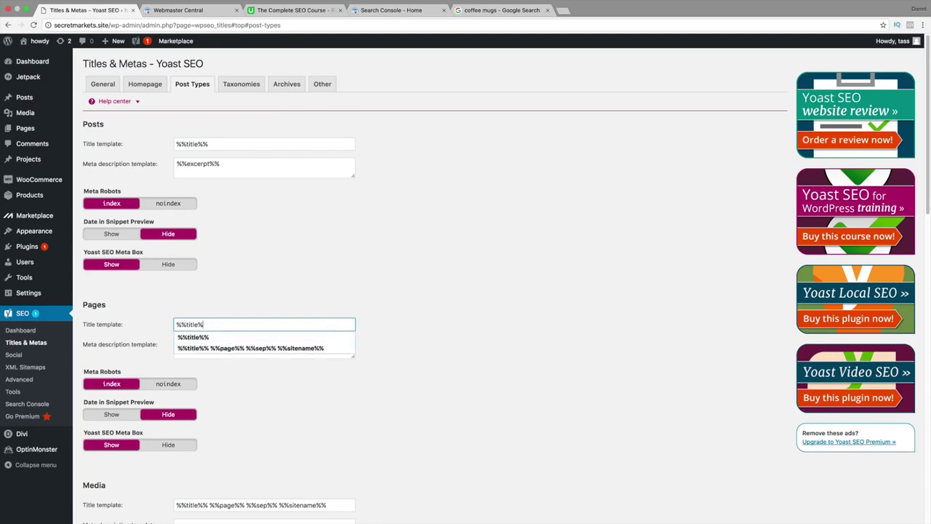
type("%")
key("Tab")
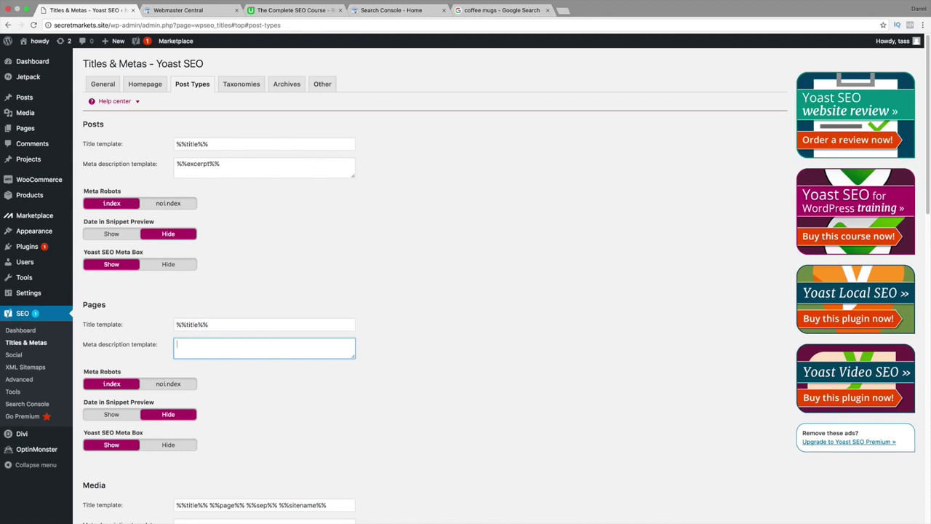
Step: Copy %%excerpt%% from the Posts meta description template into the Pages one and check its meaning in the Basic Variables reference
left_click(204, 164)
triple_click(203, 165)
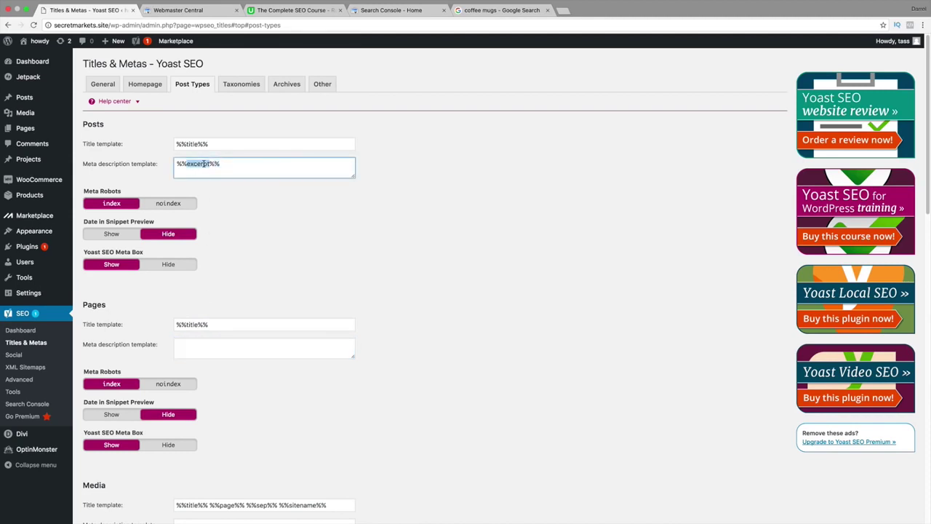
right_click(204, 164)
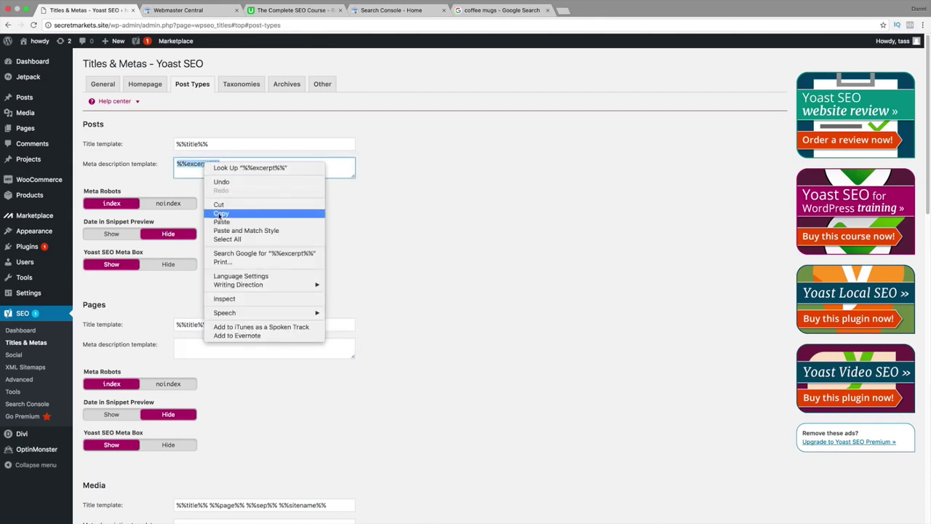
left_click(220, 213)
left_click(214, 343)
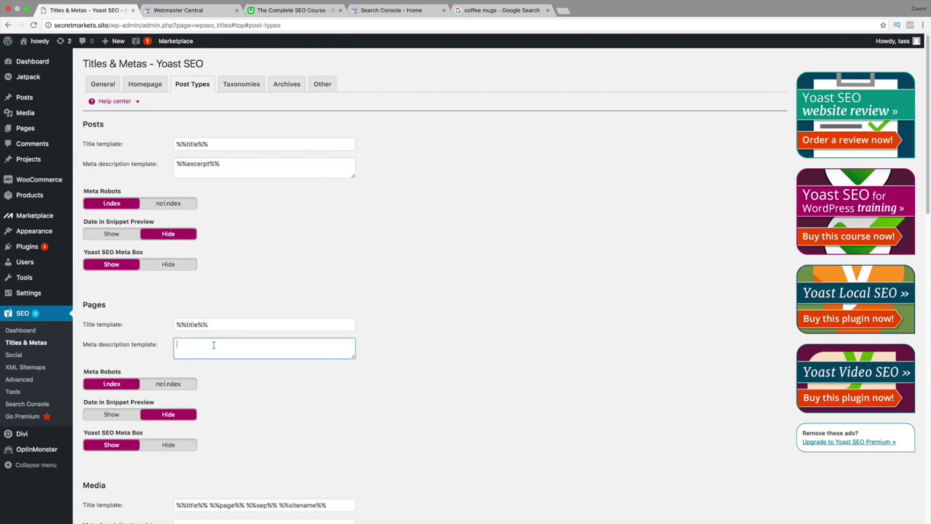
right_click(215, 345)
left_click(232, 389)
left_click(137, 102)
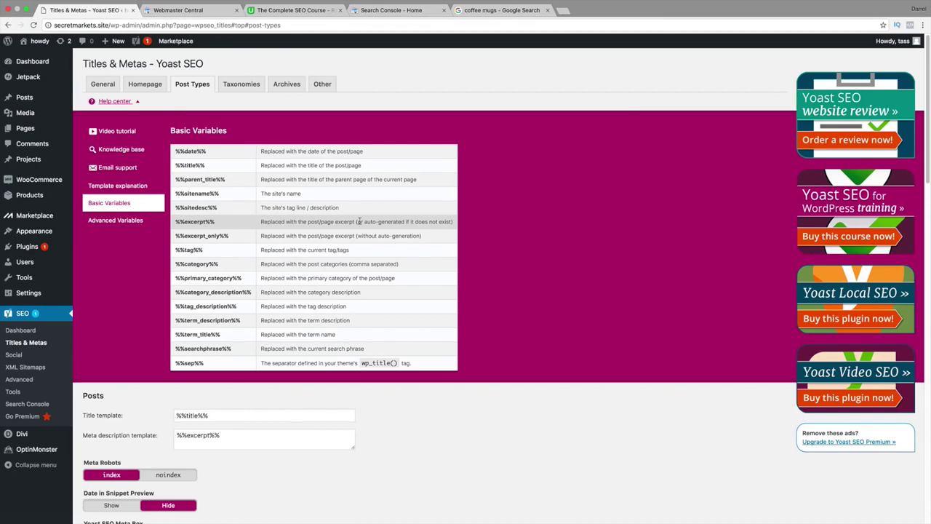
left_click(136, 103)
Step: Review the title and meta description templates for Media, Projects and Products
scroll(207, 214, "down", 5)
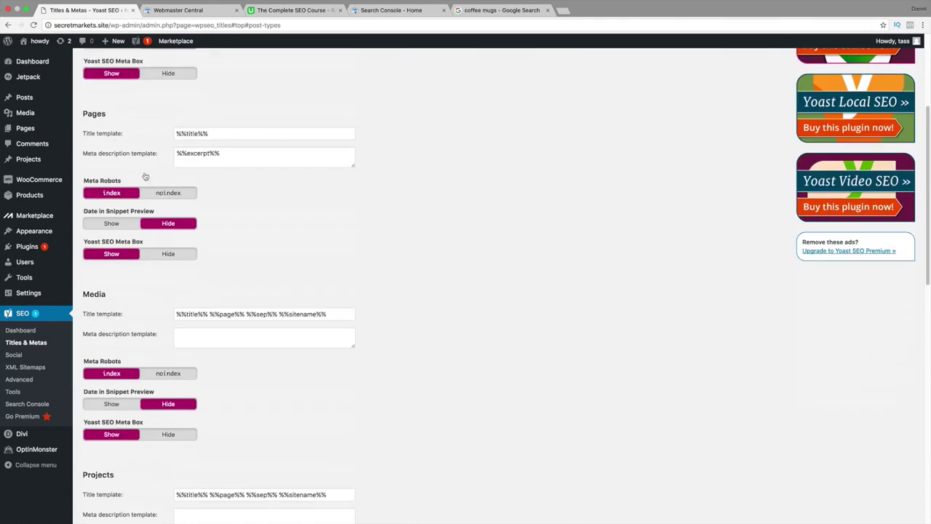
scroll(164, 192, "down", 2)
scroll(161, 298, "down", 4)
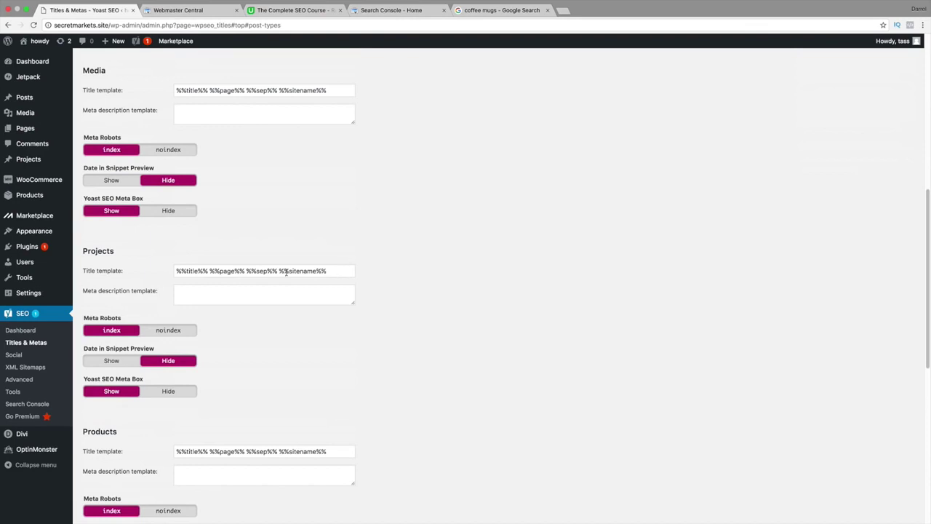
left_click(269, 296)
scroll(270, 296, "down", 4)
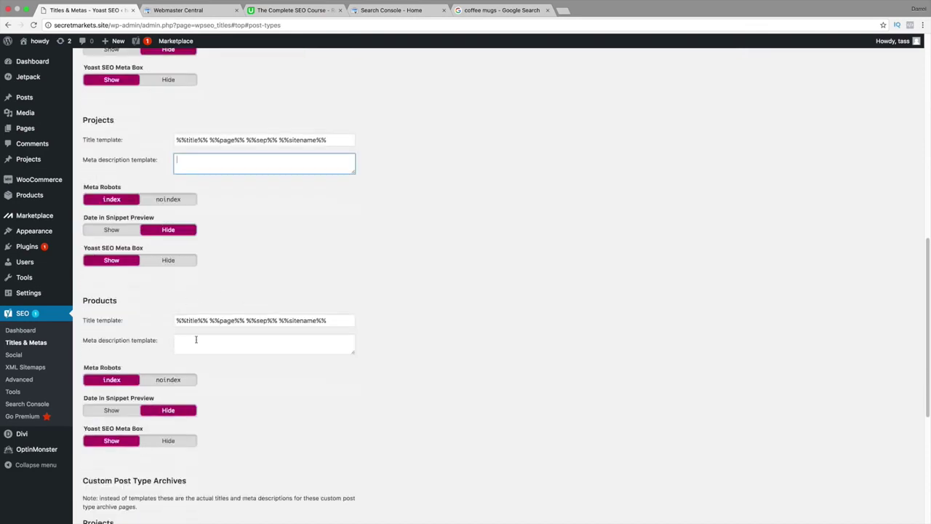
left_click(210, 321)
left_click(218, 339)
scroll(218, 336, "down", 3)
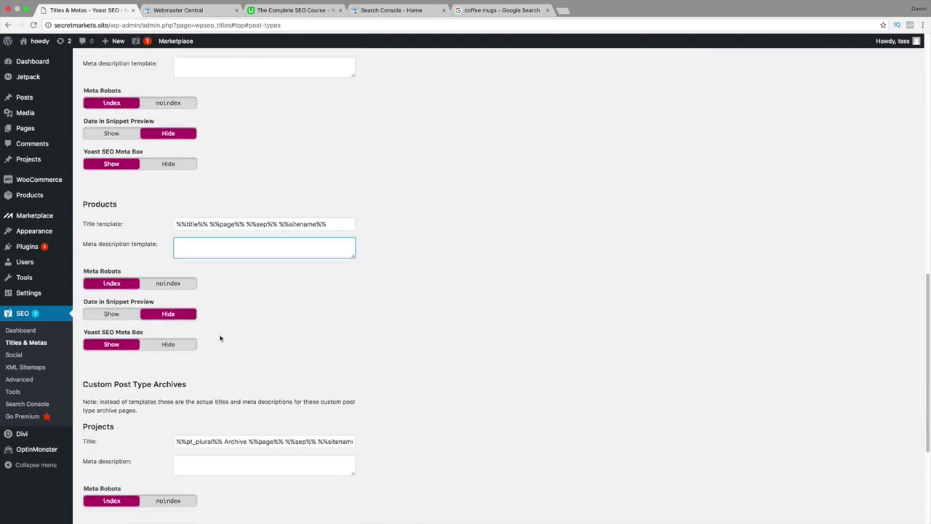
scroll(225, 328, "down", 2)
scroll(173, 363, "down", 1)
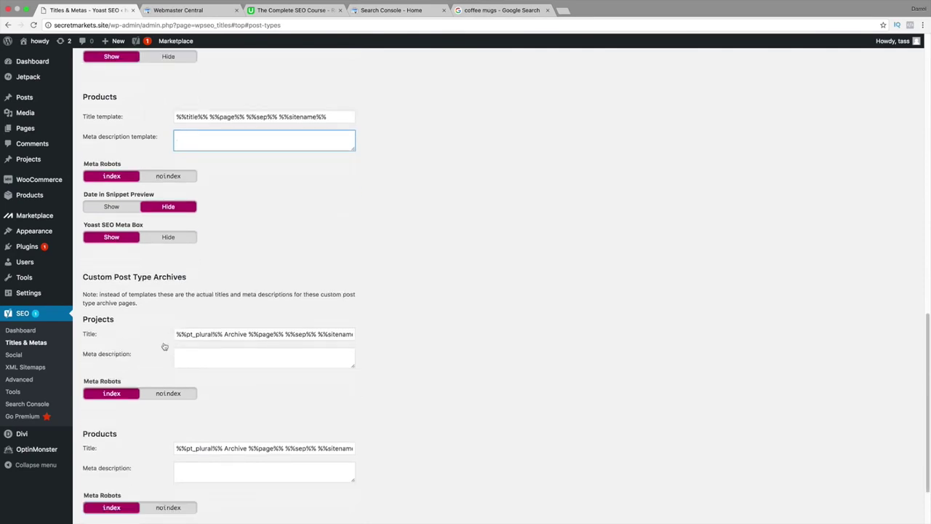
Step: Review the Projects and Products titles under Custom Post Type Archives and save the Post Types settings
left_click_drag(114, 277, 172, 277)
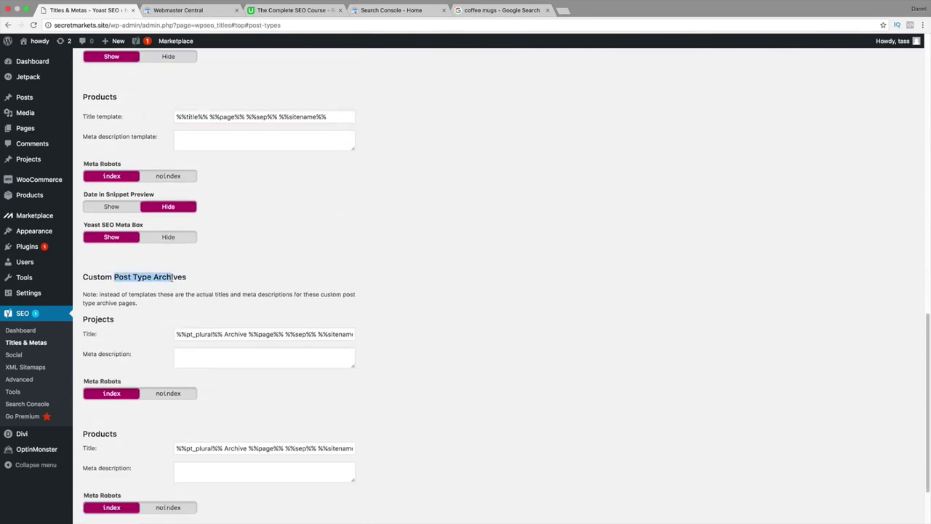
left_click(186, 334)
scroll(193, 340, "down", 2)
left_click(211, 378)
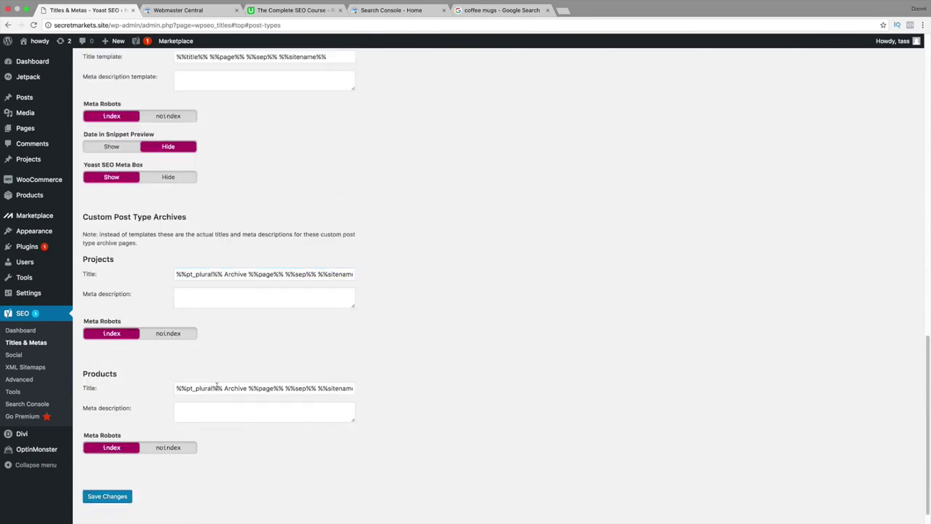
left_click(215, 386)
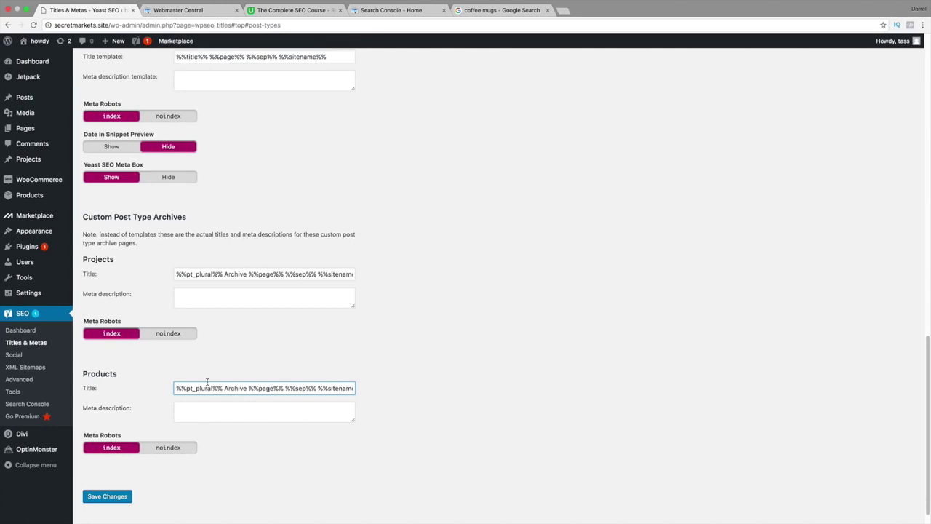
left_click(122, 496)
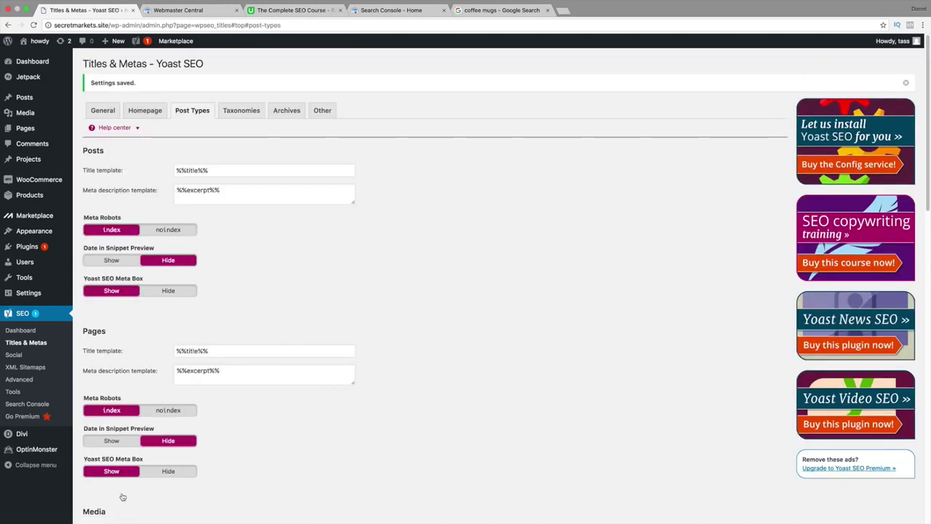
Step: Examine the Categories and Tags title and meta description templates in the Taxonomies settings
left_click(238, 112)
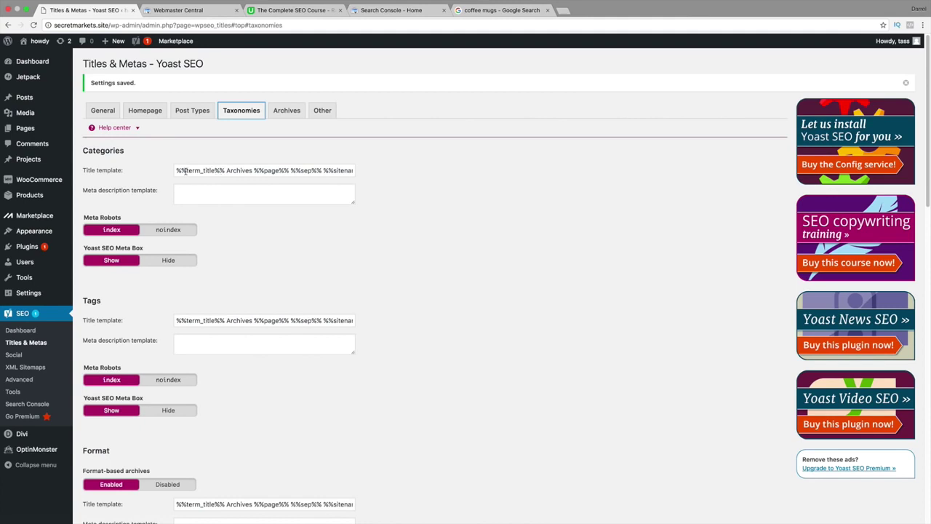
left_click_drag(185, 171, 377, 171)
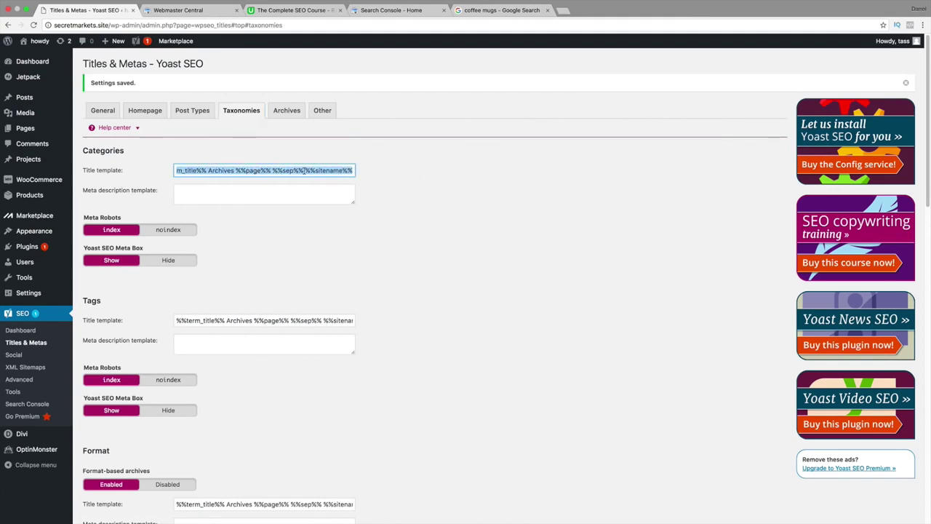
scroll(303, 229, "down", 3)
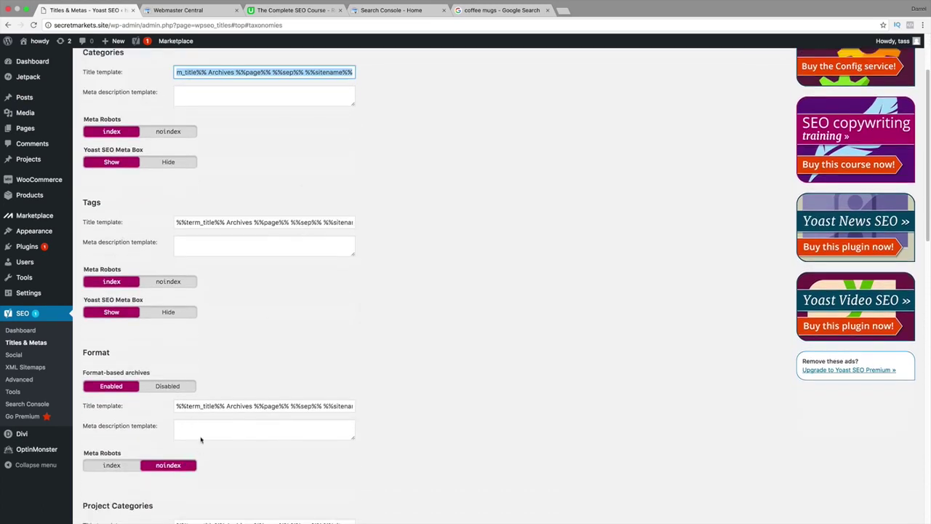
scroll(182, 286, "up", 2)
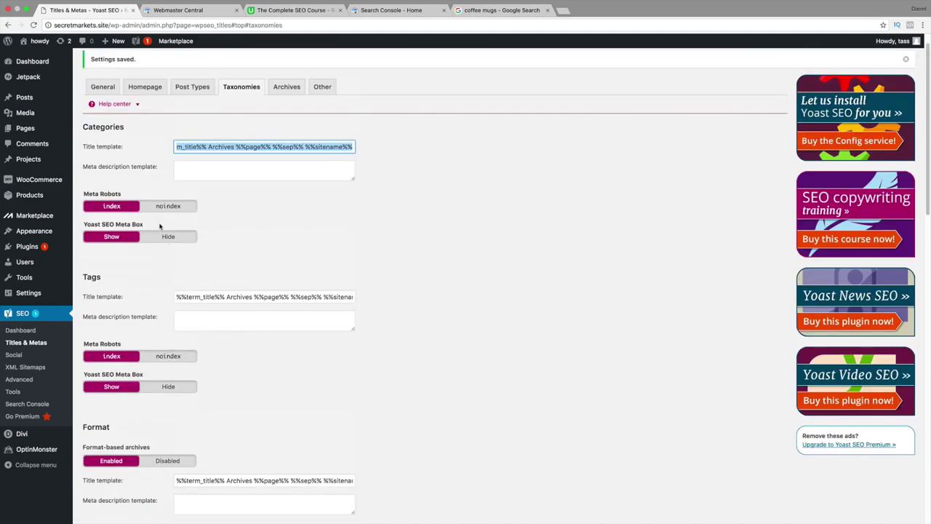
left_click(315, 198)
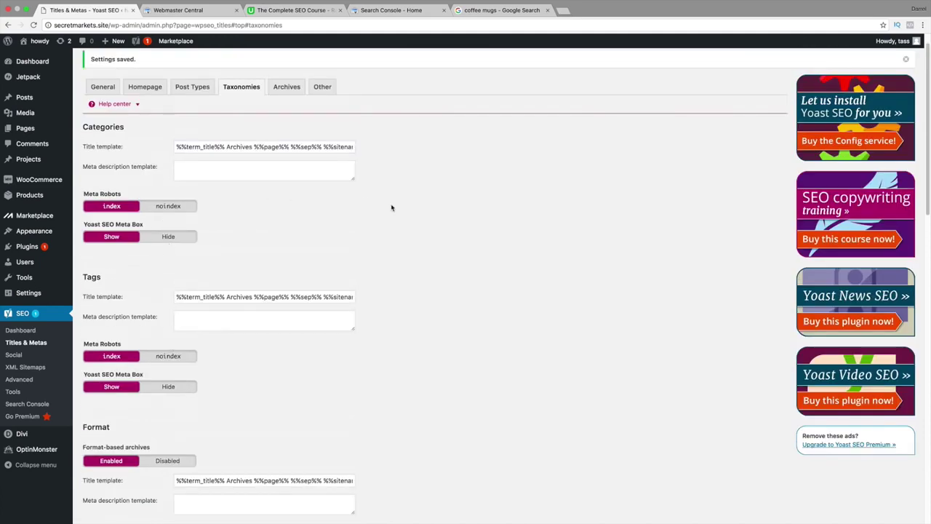
scroll(400, 231, "down", 1)
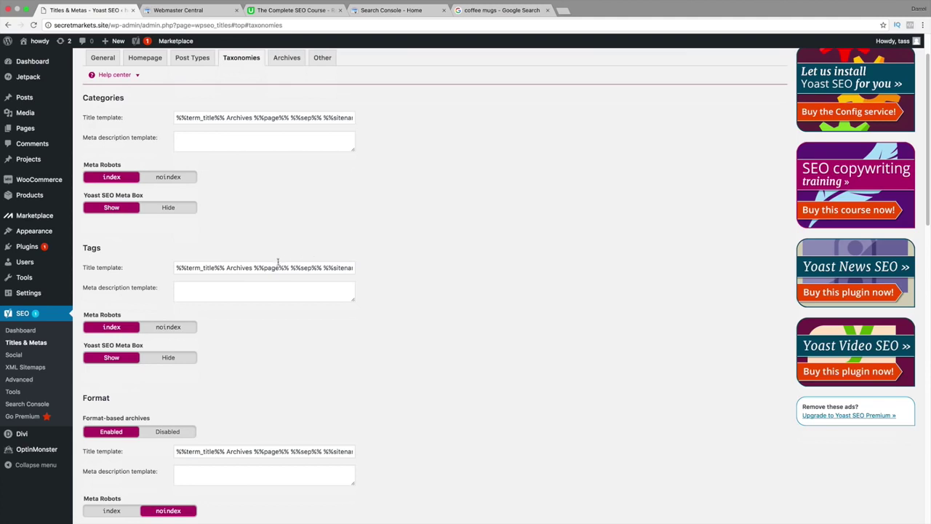
left_click_drag(256, 269, 468, 270)
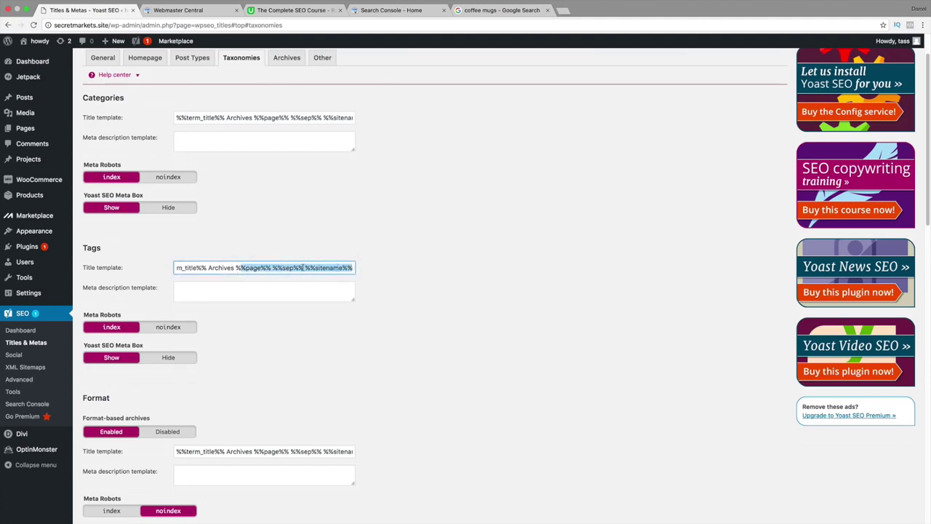
left_click(216, 137)
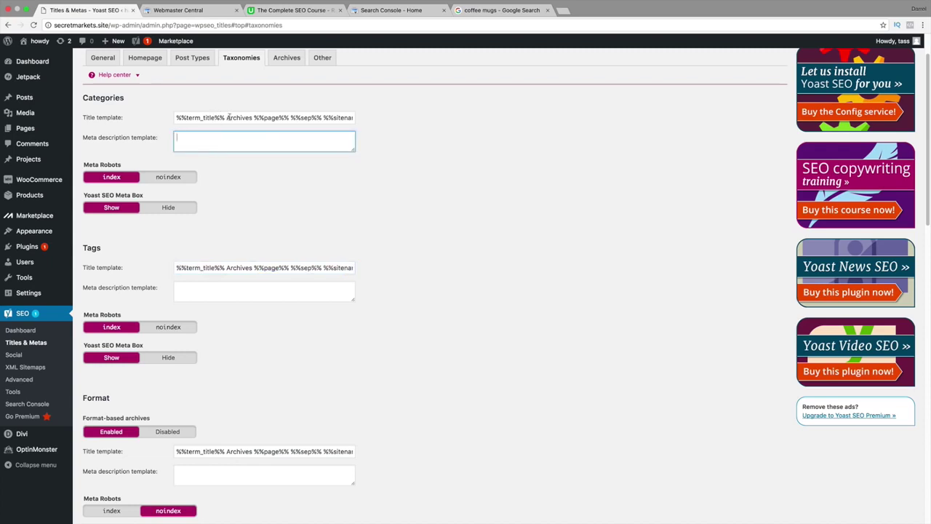
left_click_drag(227, 117, 608, 117)
left_click(296, 117)
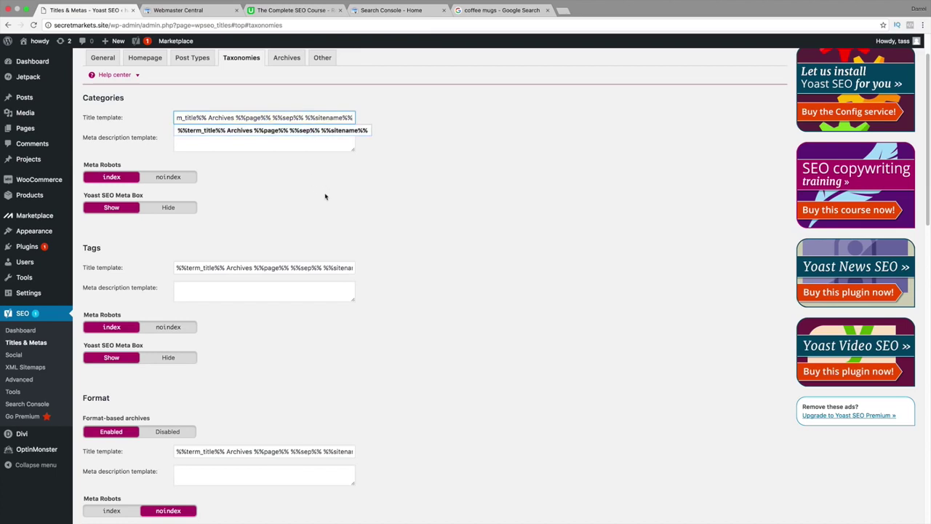
Step: Review the Format, project, product and Shipping Classes templates and save the Taxonomies settings
scroll(342, 196, "down", 1)
scroll(357, 196, "down", 1)
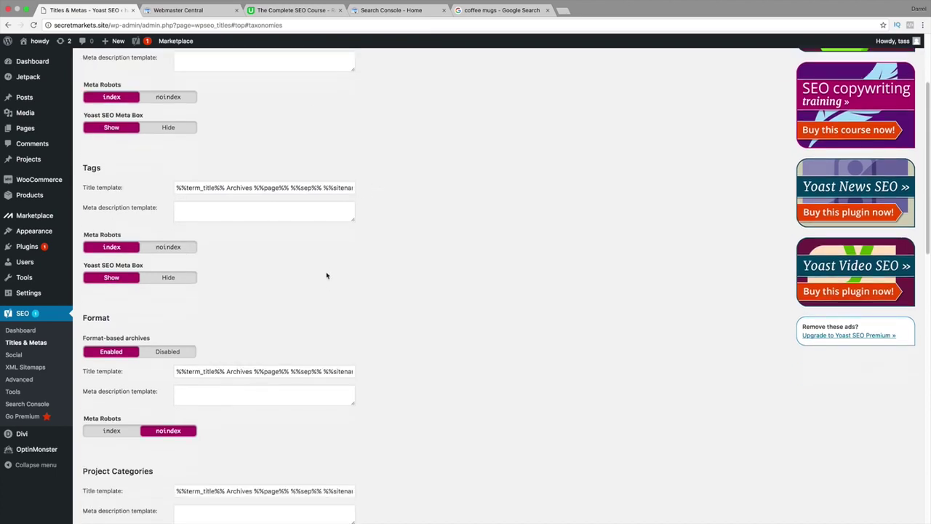
scroll(273, 352, "down", 1)
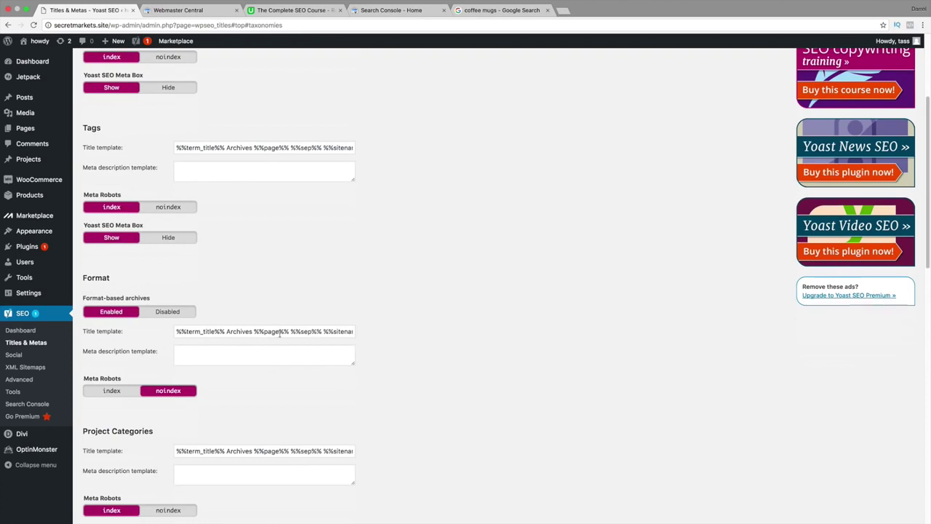
scroll(278, 333, "down", 2)
scroll(278, 334, "down", 3)
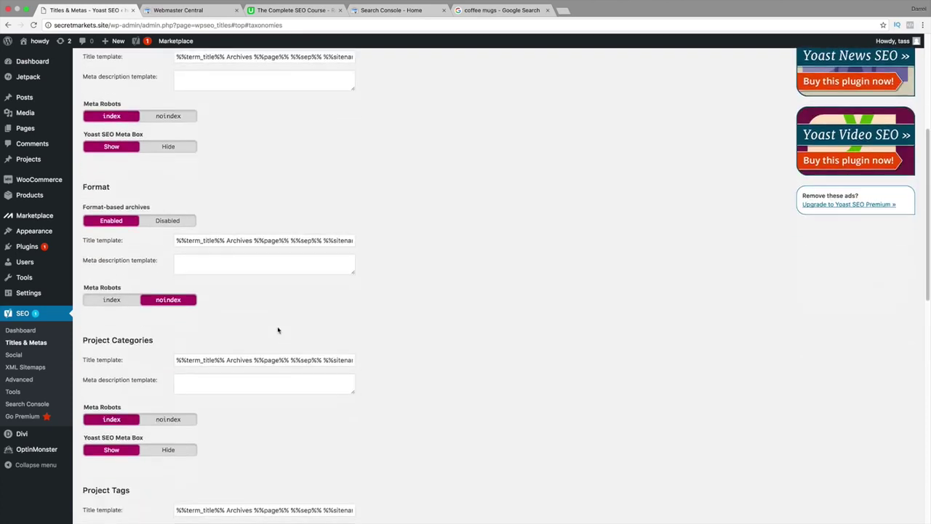
scroll(280, 304, "down", 3)
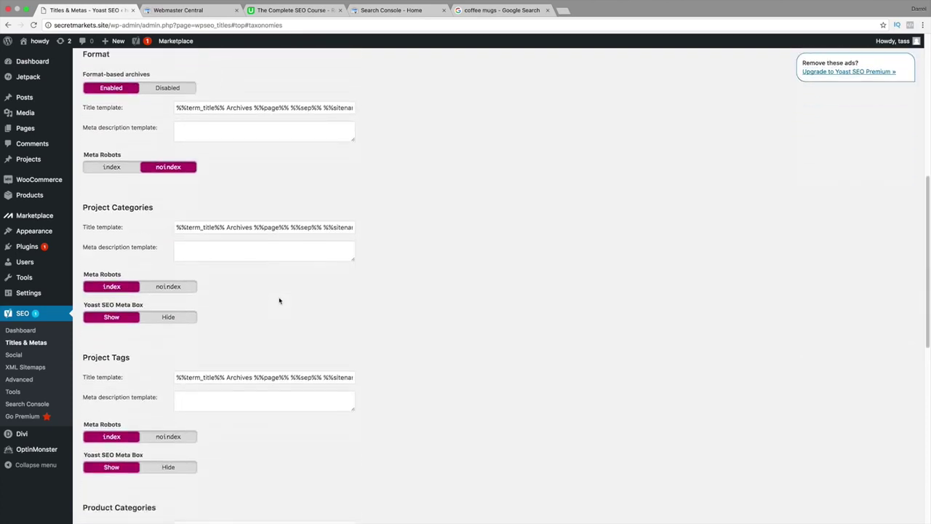
scroll(258, 371, "down", 5)
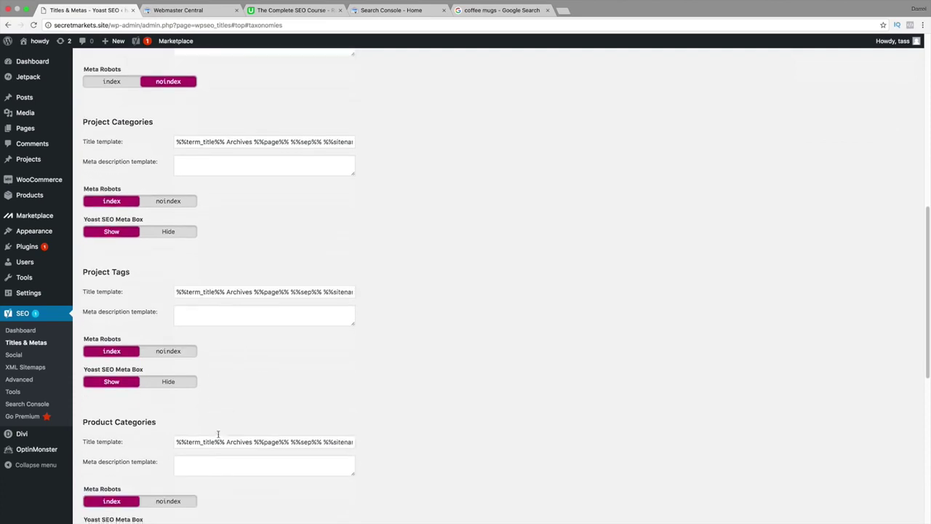
scroll(238, 372, "down", 1)
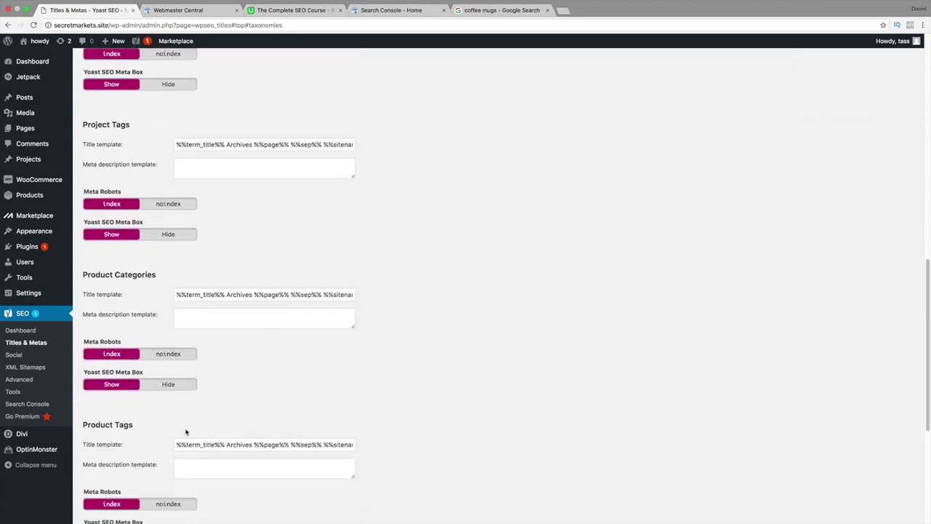
left_click_drag(193, 444, 356, 444)
scroll(233, 441, "down", 2)
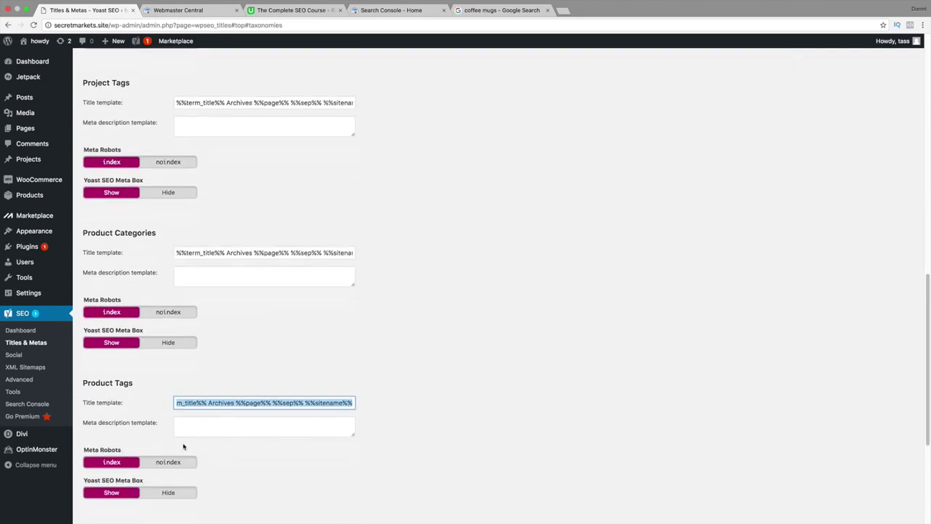
scroll(179, 461, "down", 4)
scroll(205, 370, "down", 2)
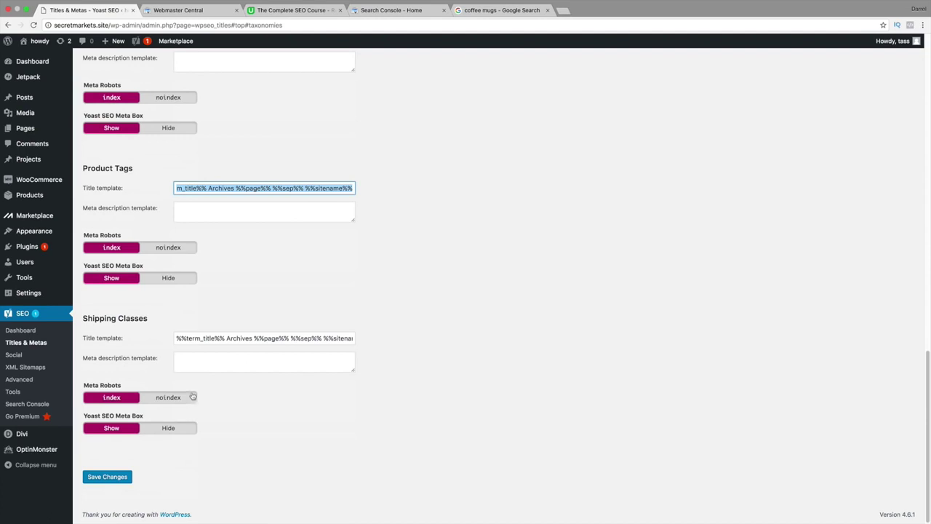
left_click(122, 477)
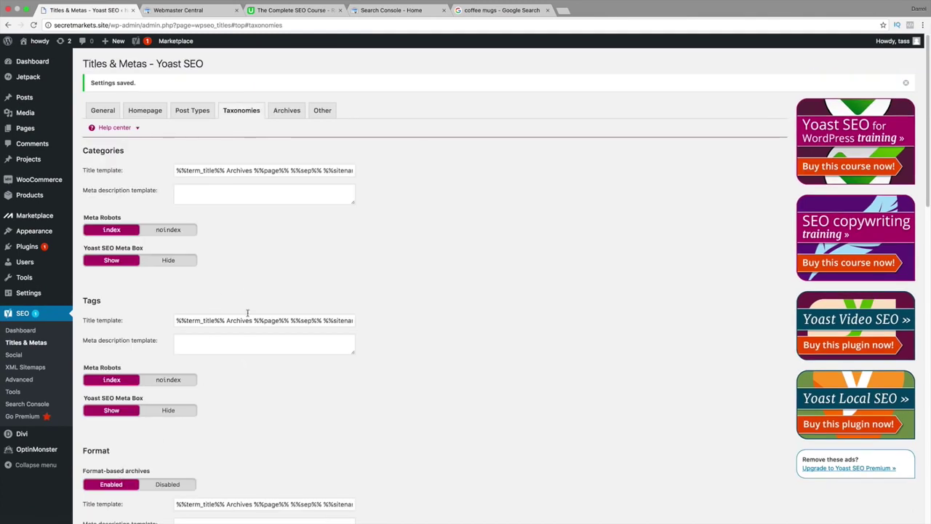
Step: Examine the Author archives and Date archives settings, including the note on duplicate content for date-based archives
left_click(284, 110)
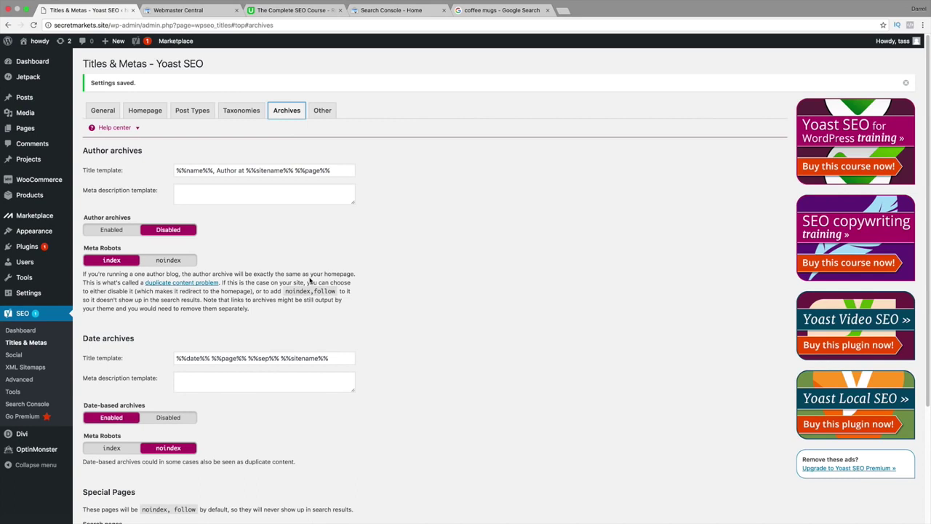
scroll(310, 281, "down", 1)
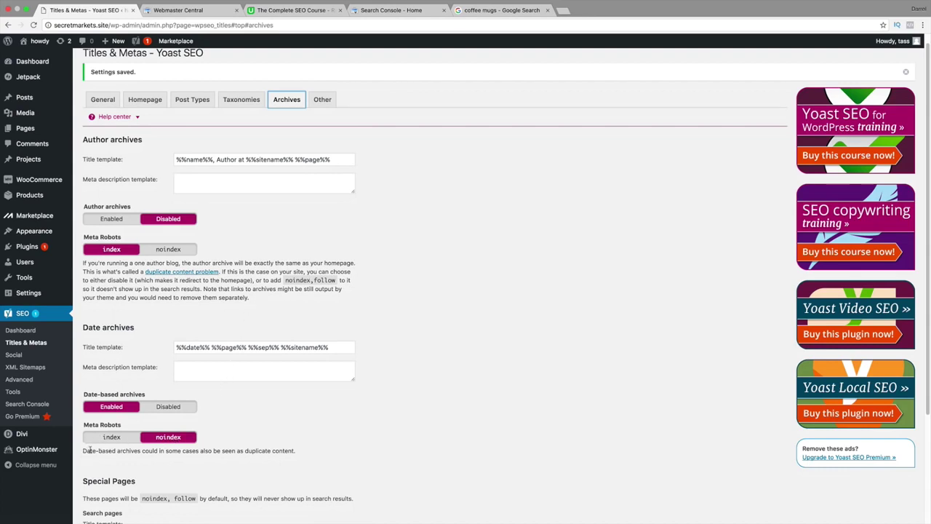
left_click_drag(88, 450, 299, 453)
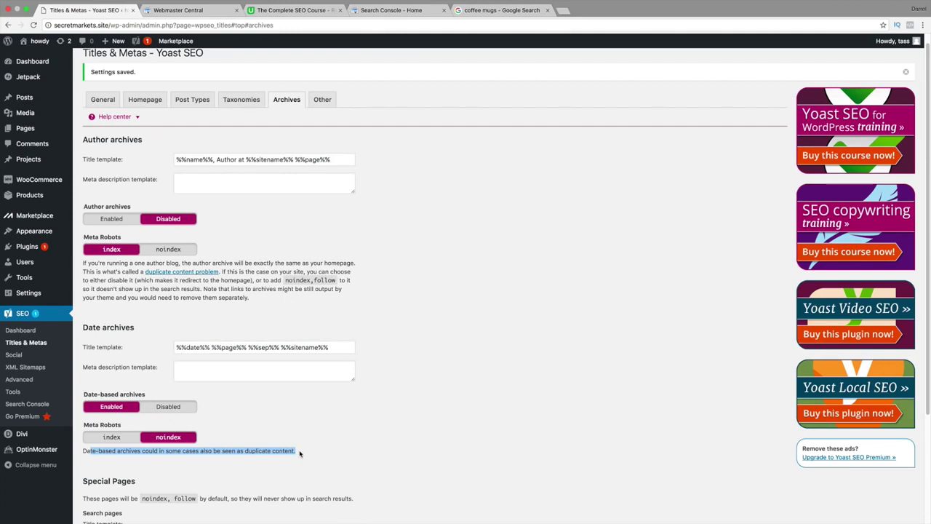
scroll(215, 441, "down", 1)
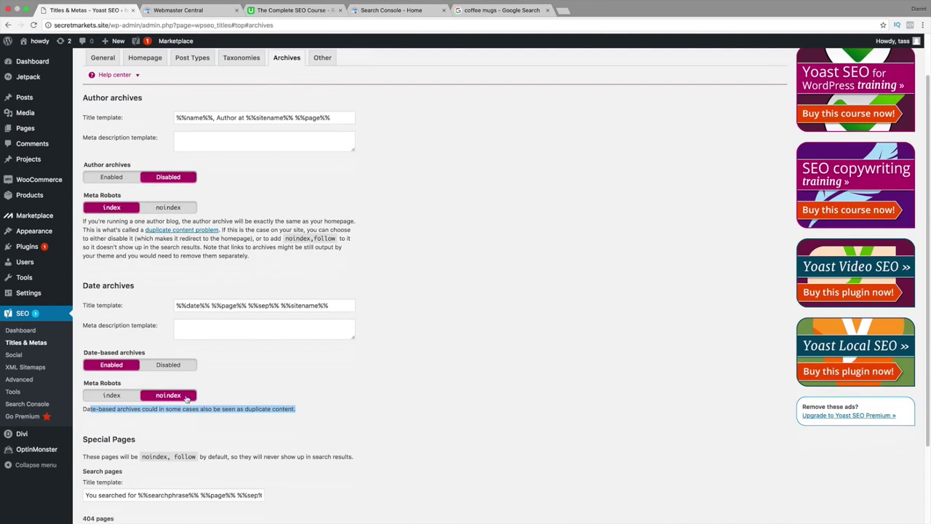
Step: Set the Meta Robots option for Author archives to noindex and read the note on duplicate content for one-author blogs
scroll(182, 400, "down", 1)
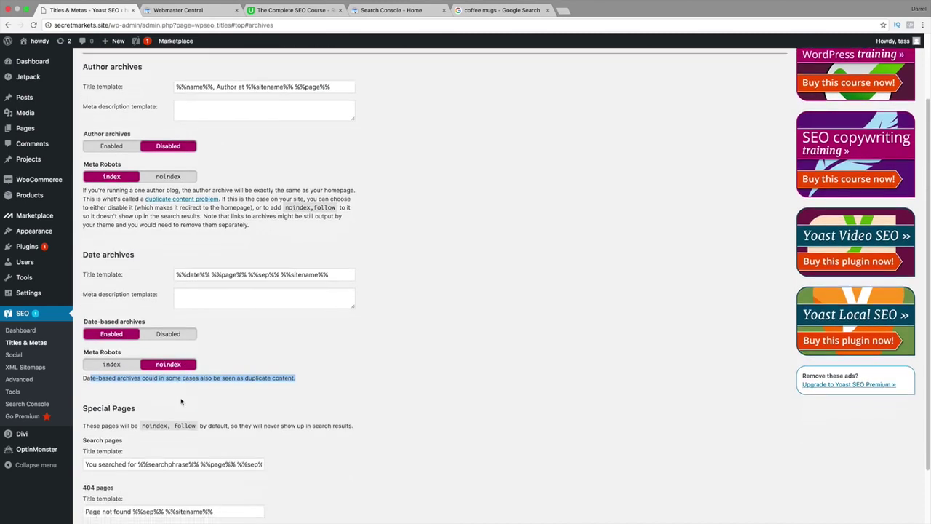
scroll(193, 343, "down", 1)
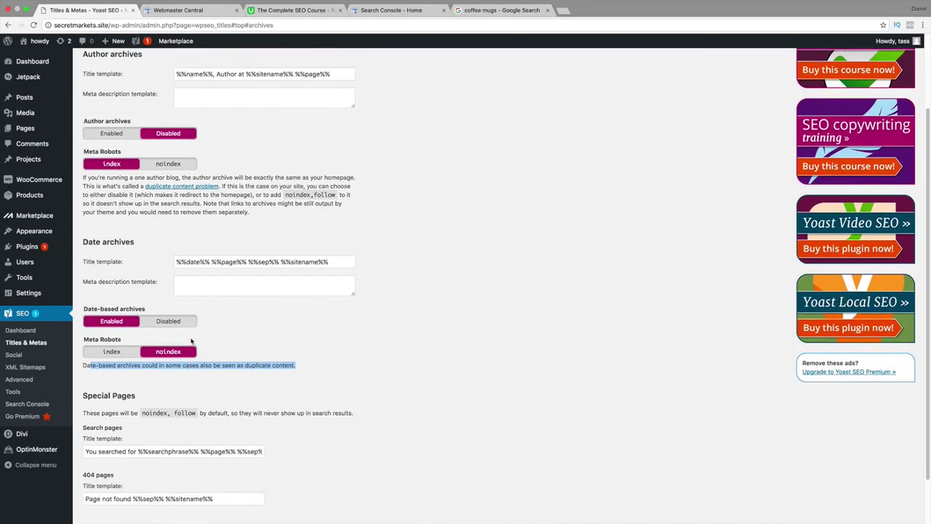
scroll(215, 291, "up", 1)
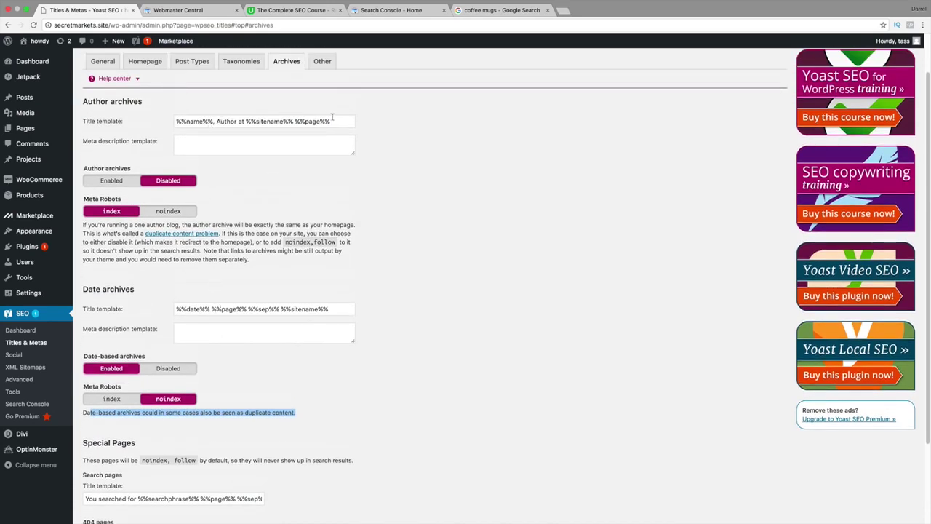
left_click_drag(342, 119, 179, 114)
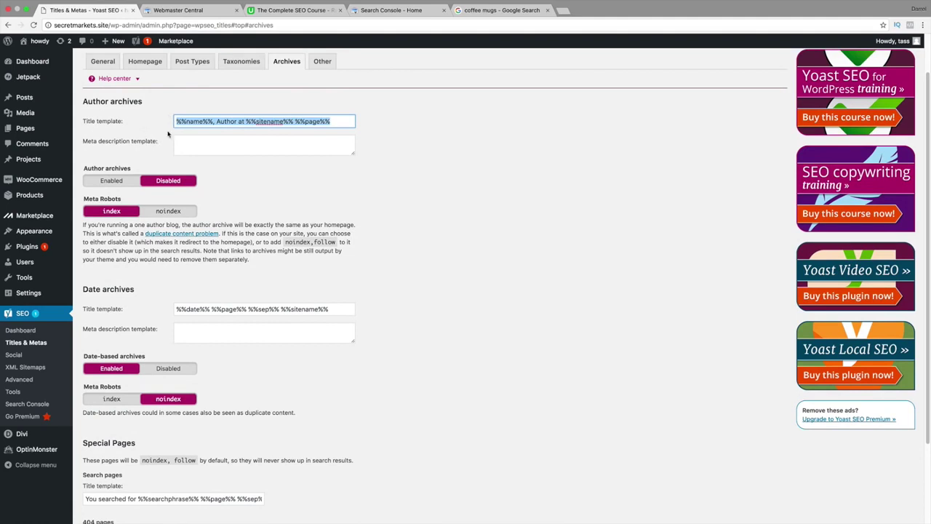
left_click(184, 211)
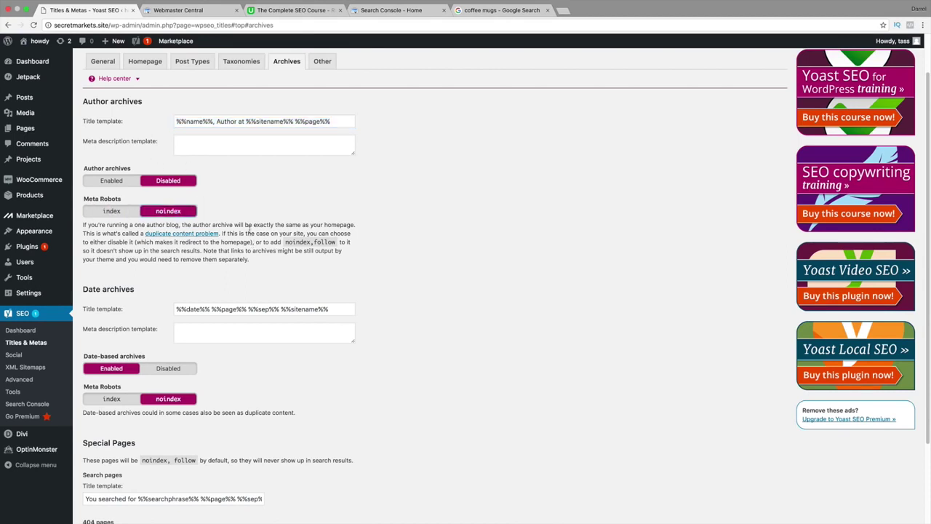
left_click_drag(249, 234, 198, 246)
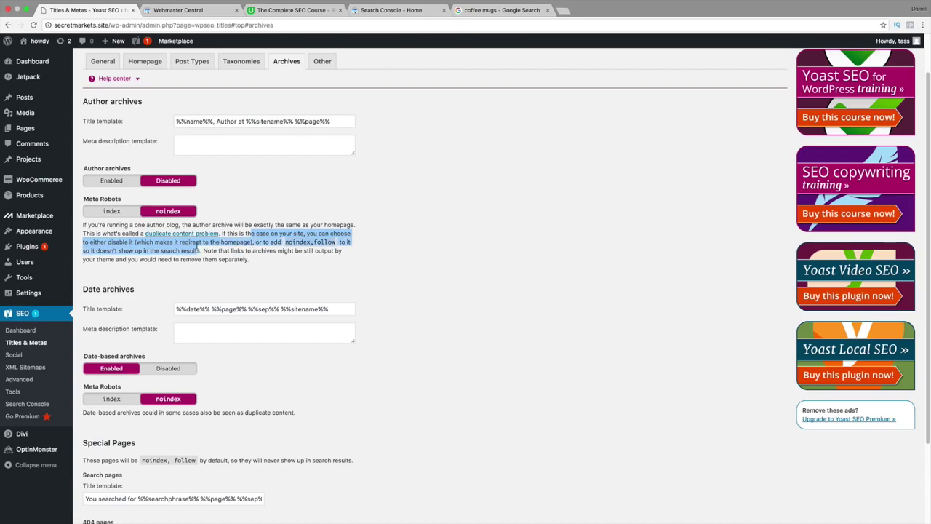
left_click(278, 220)
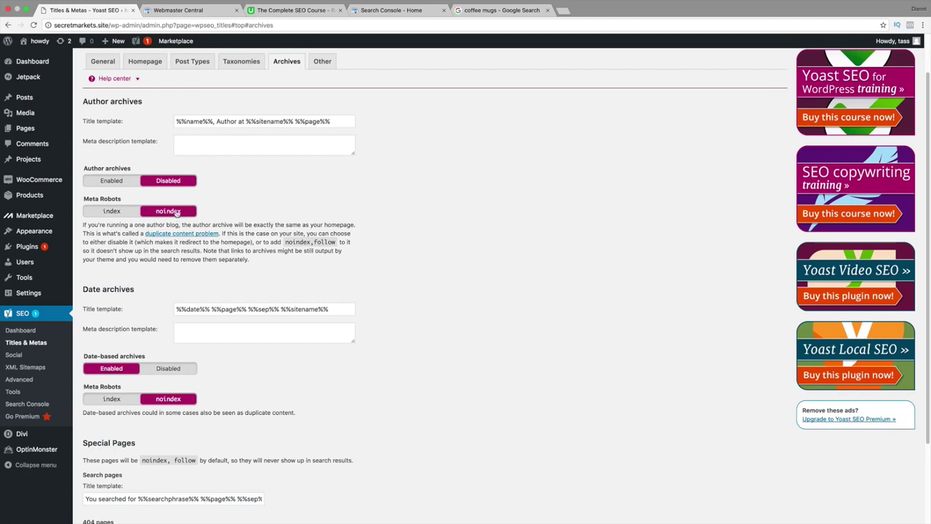
Step: Review the title template for 404 pages under Special Pages and save the Archives settings
scroll(160, 186, "down", 2)
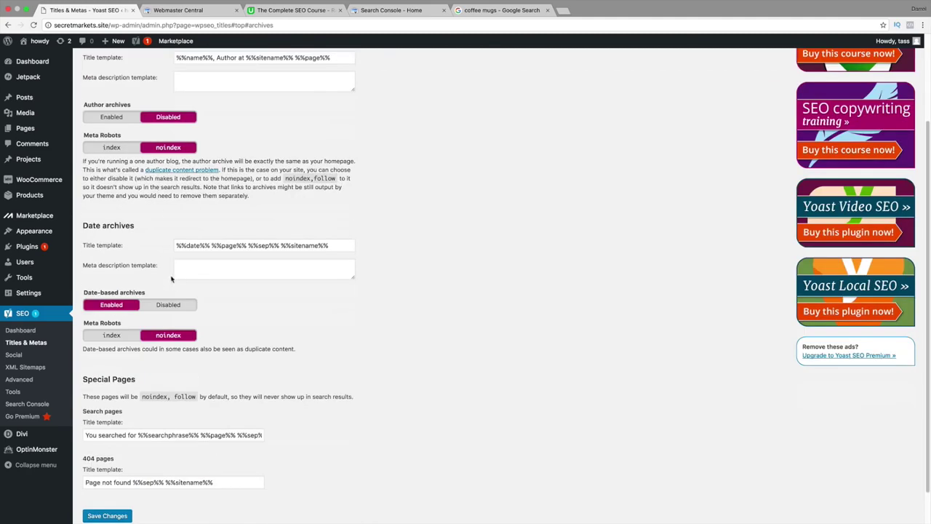
scroll(193, 324, "down", 1)
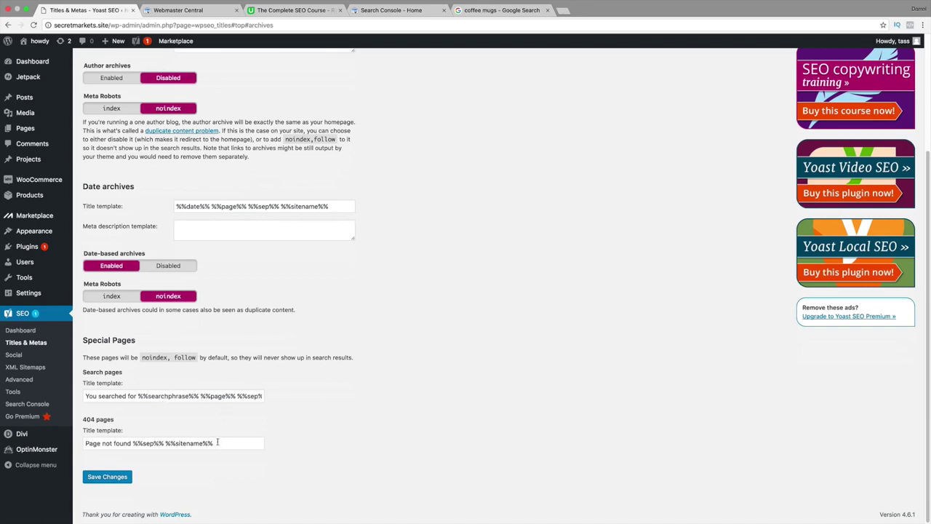
left_click_drag(228, 441, 78, 444)
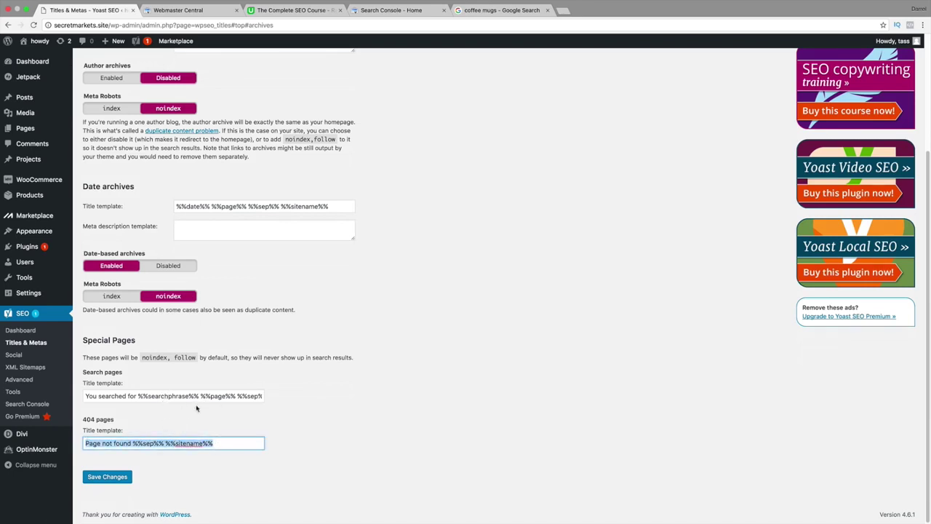
left_click(195, 432)
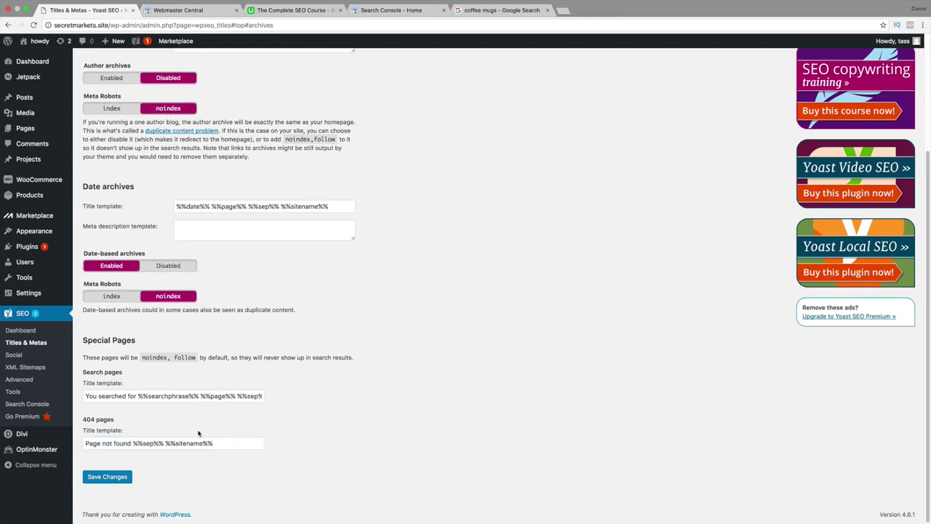
left_click_drag(133, 443, 237, 444)
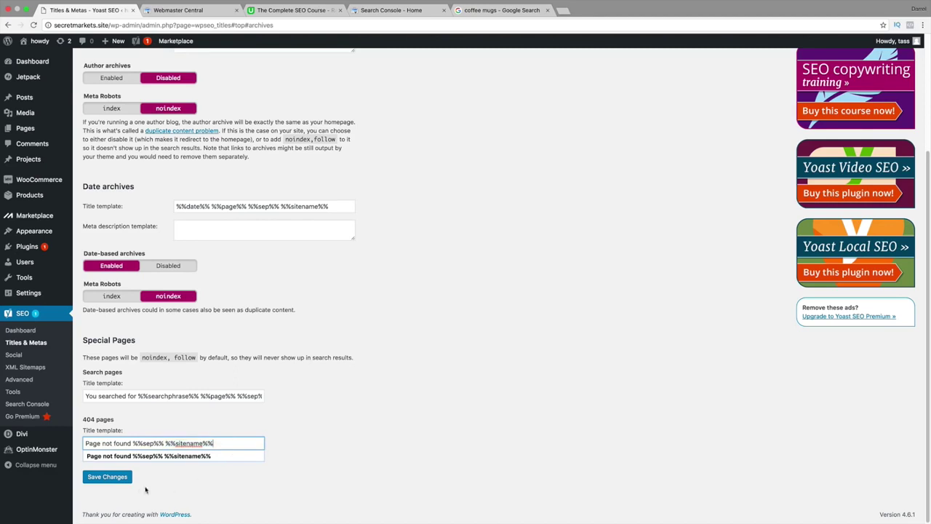
left_click(107, 477)
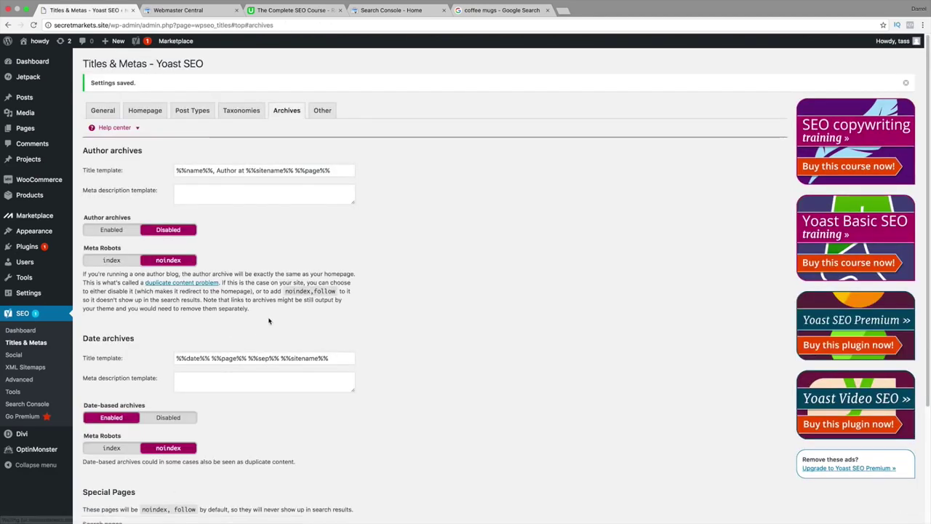
Step: Open the Other settings of Titles & Metas to examine the sitewide meta options
left_click(318, 113)
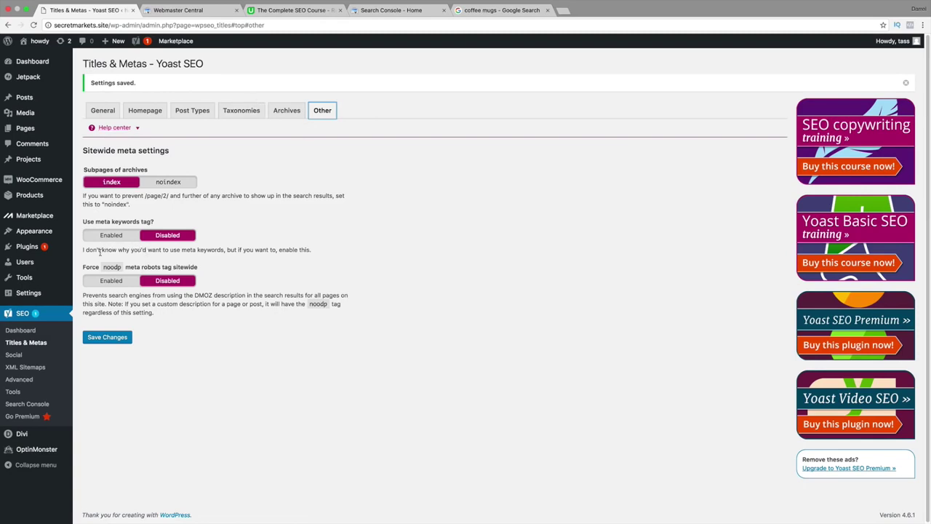
Step: Read the meta keywords note and save the sitewide meta settings
left_click_drag(101, 251, 307, 249)
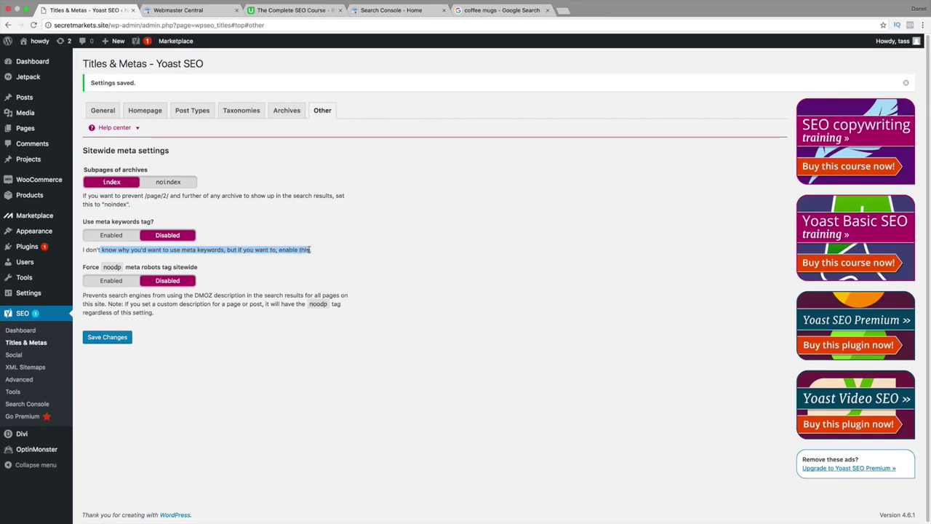
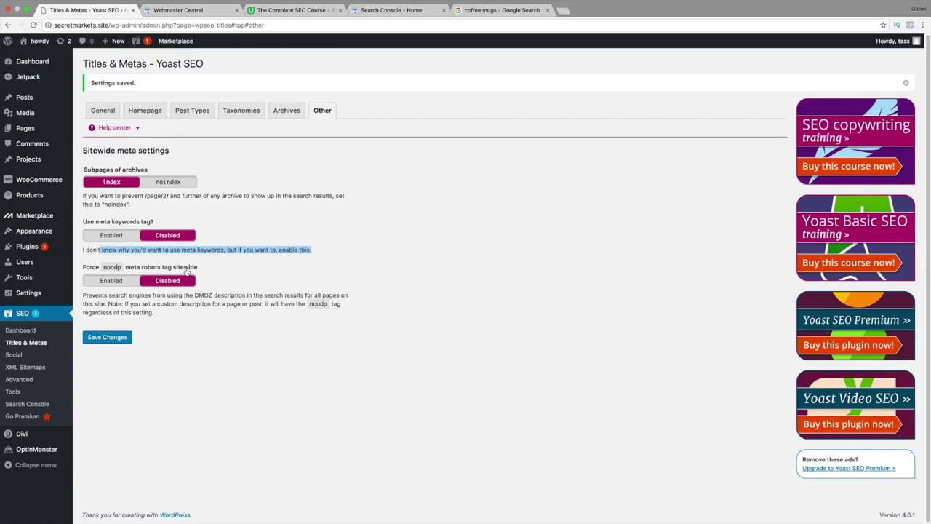
left_click(125, 338)
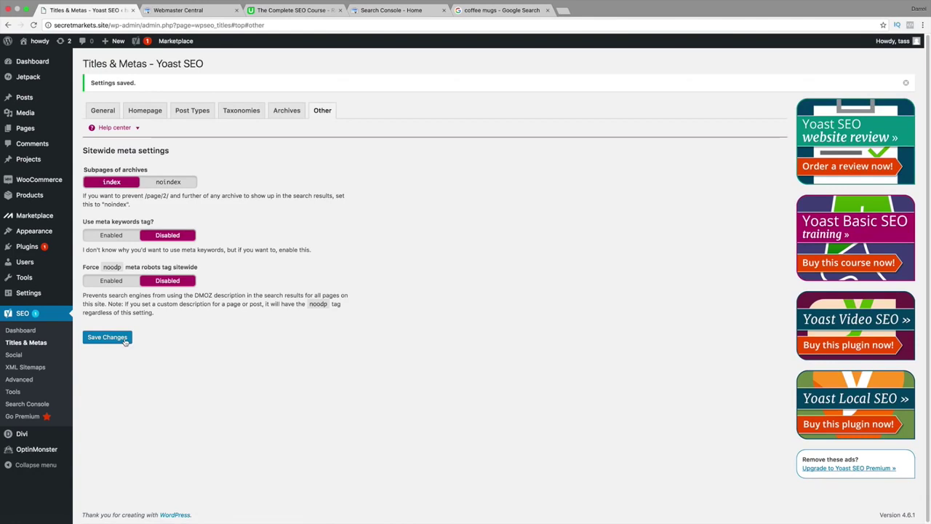
Step: Review the Titles & Metas settings across General, Homepage, Post Types, Taxonomies, Archives and Other
left_click(106, 110)
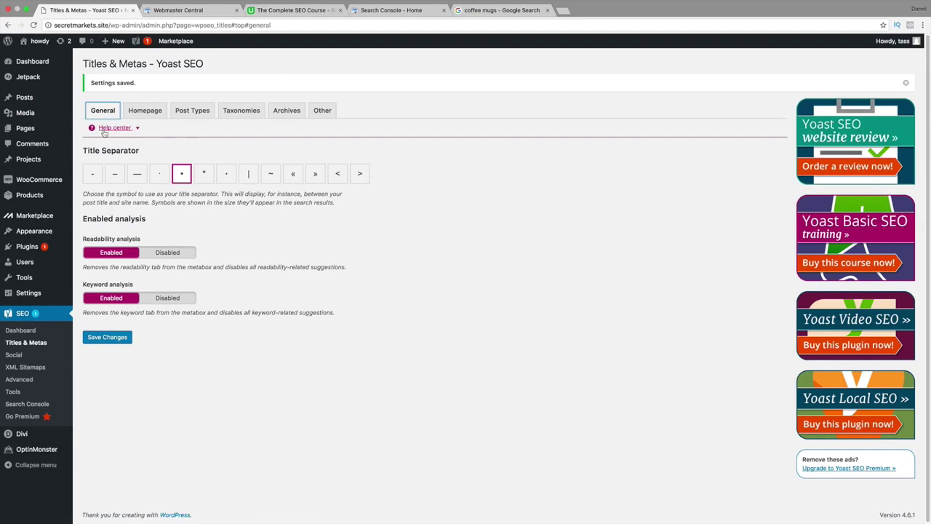
left_click(145, 110)
left_click(189, 113)
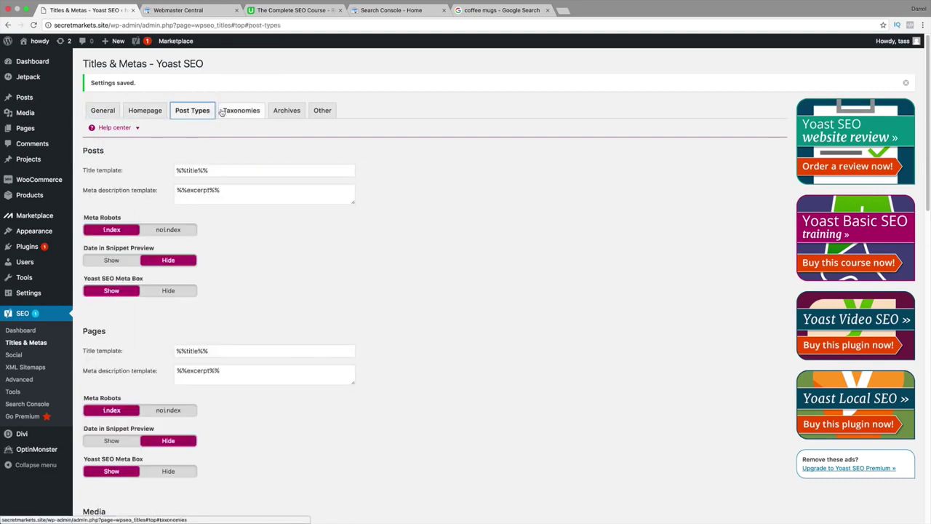
left_click(231, 112)
left_click(284, 111)
left_click(331, 112)
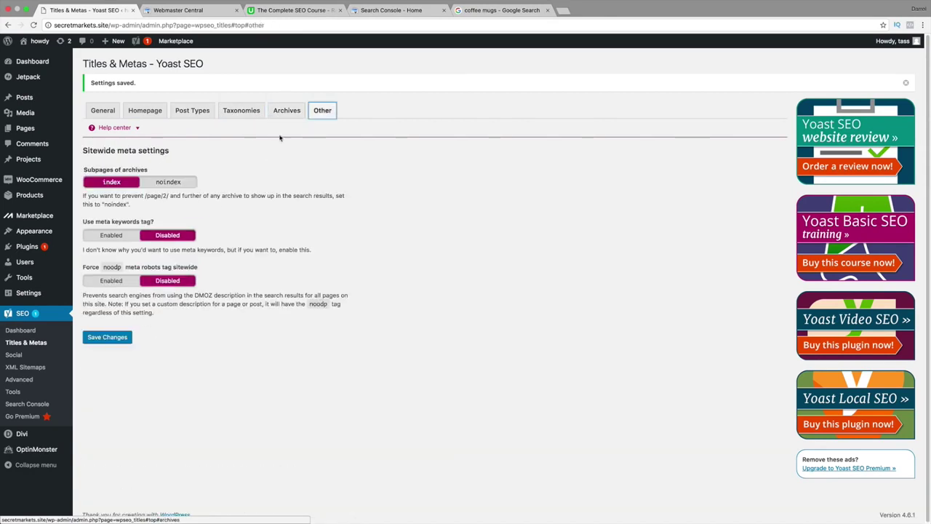
left_click(281, 111)
left_click(253, 110)
left_click(191, 110)
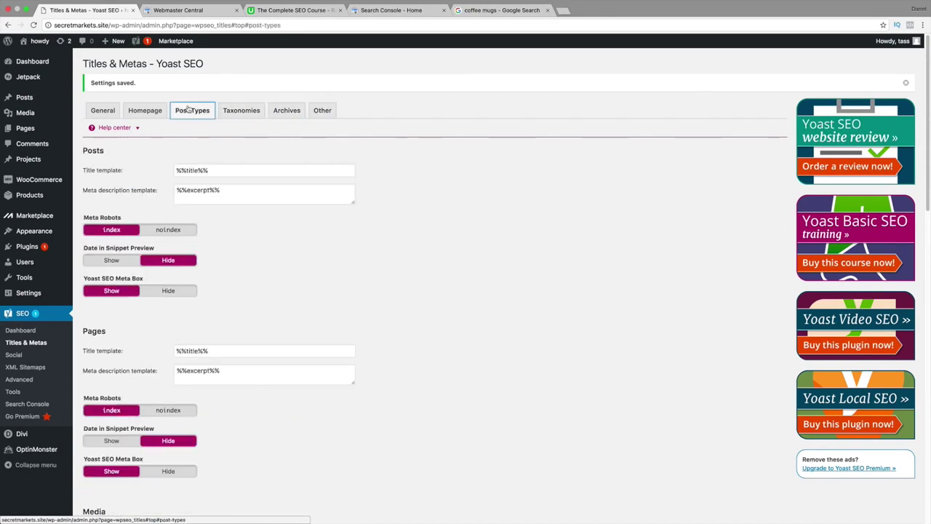
triple_click(219, 169)
left_click(145, 110)
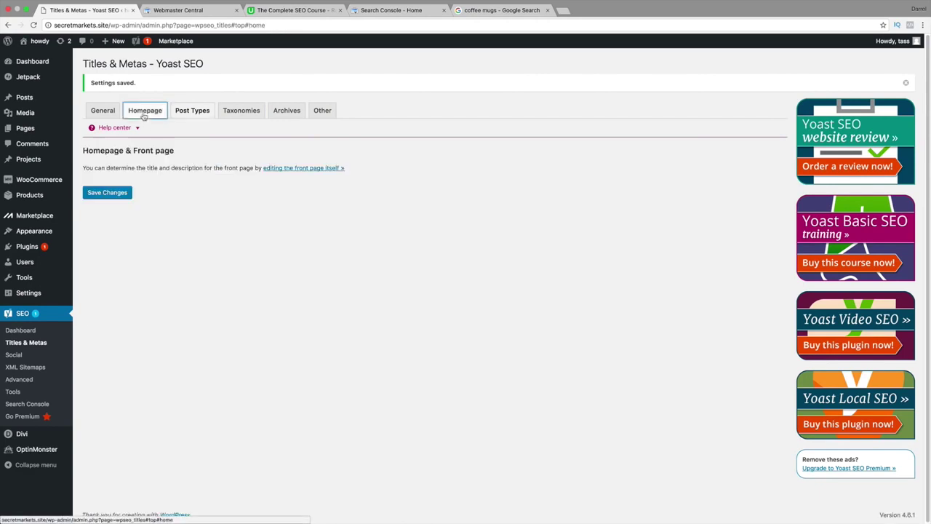
left_click(103, 110)
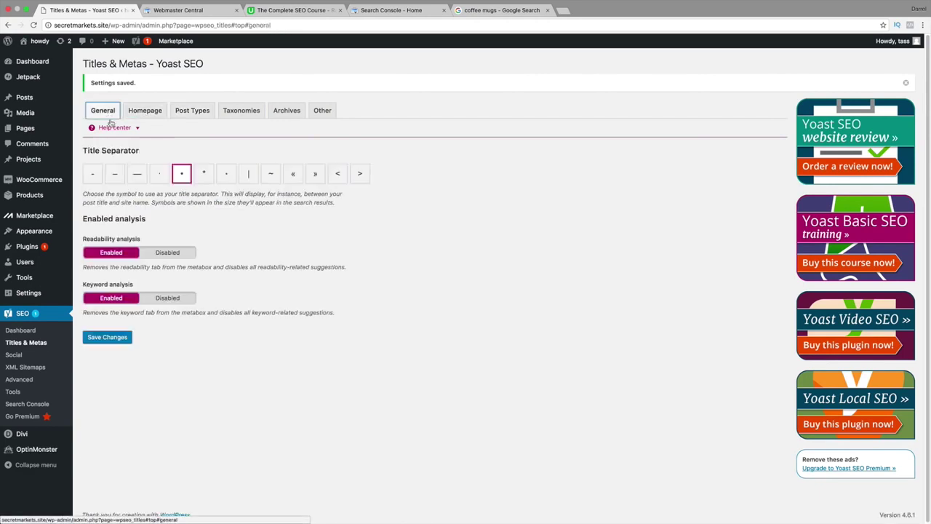
Step: Open the Yoast Social settings, visit the site owner's Facebook page in a new browser tab, and copy its address
left_click(11, 355)
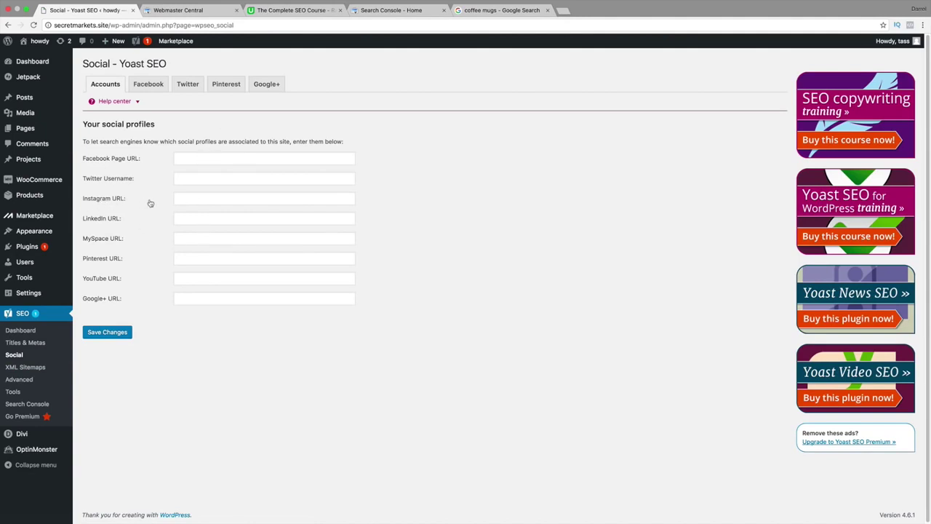
left_click(565, 12)
type("face")
key("Return")
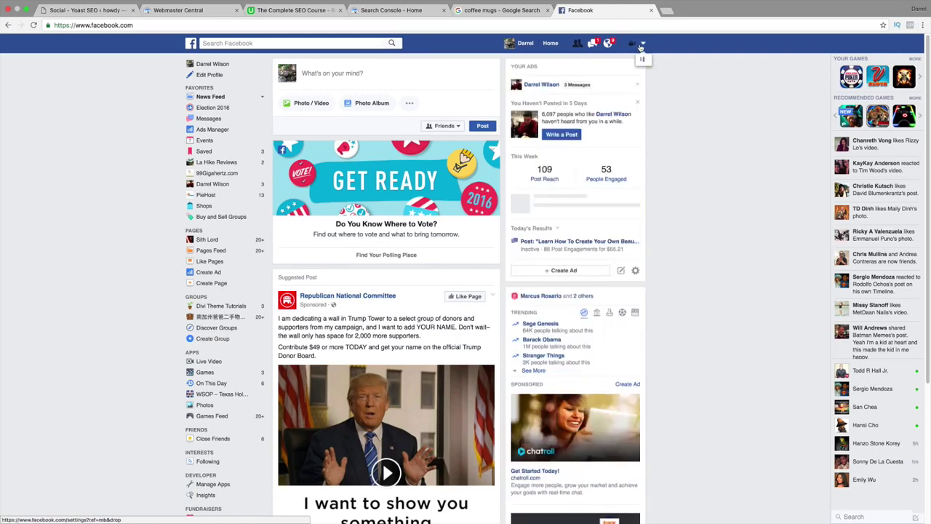
left_click(640, 45)
left_click(601, 75)
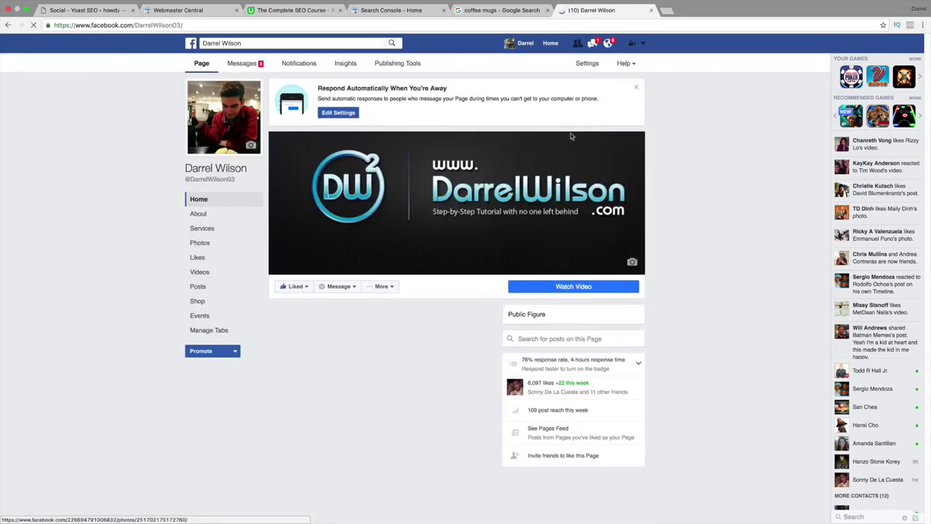
right_click(138, 24)
left_click(151, 37)
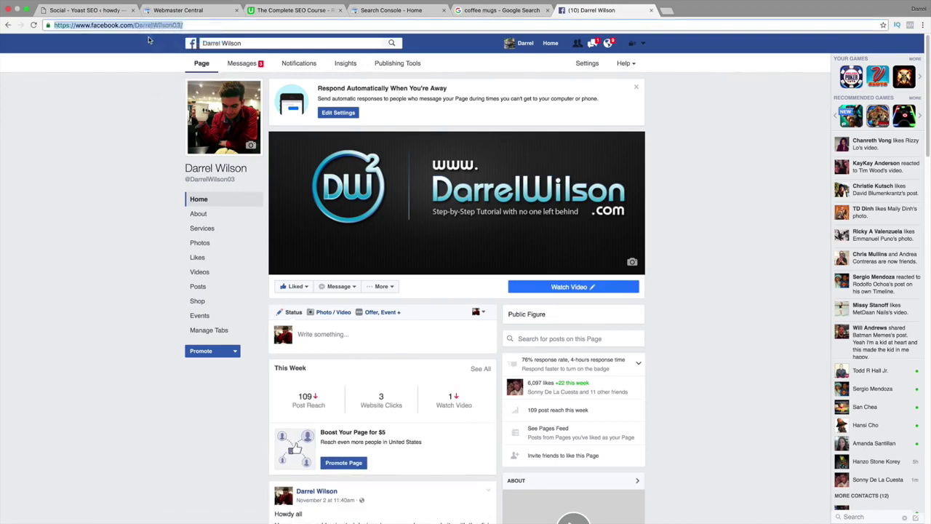
Step: Paste the copied Facebook page address as the Facebook Page URL in the Yoast social profiles and save the changes
left_click(117, 7)
right_click(194, 151)
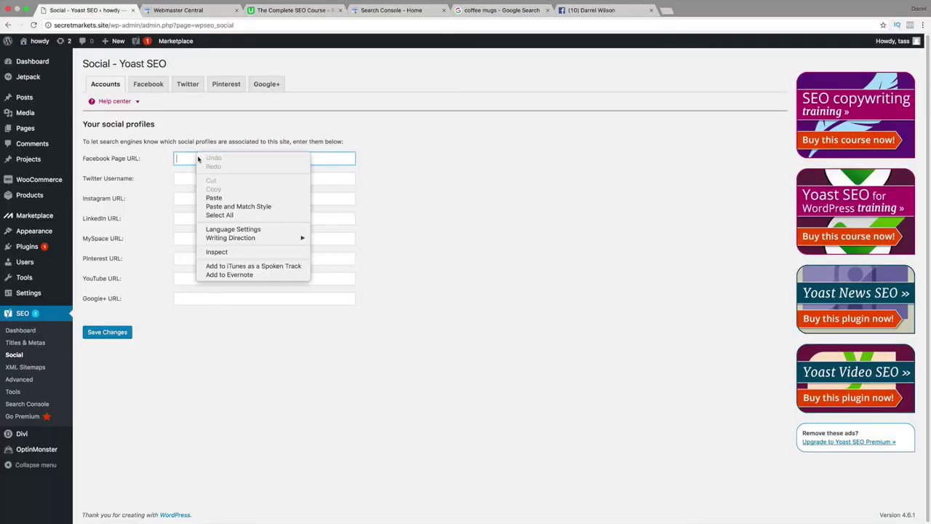
left_click(217, 194)
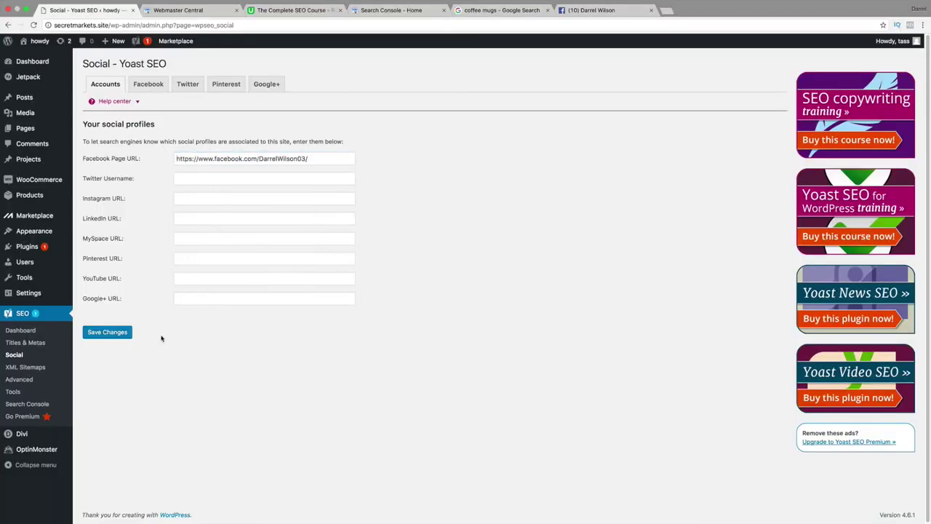
left_click(129, 334)
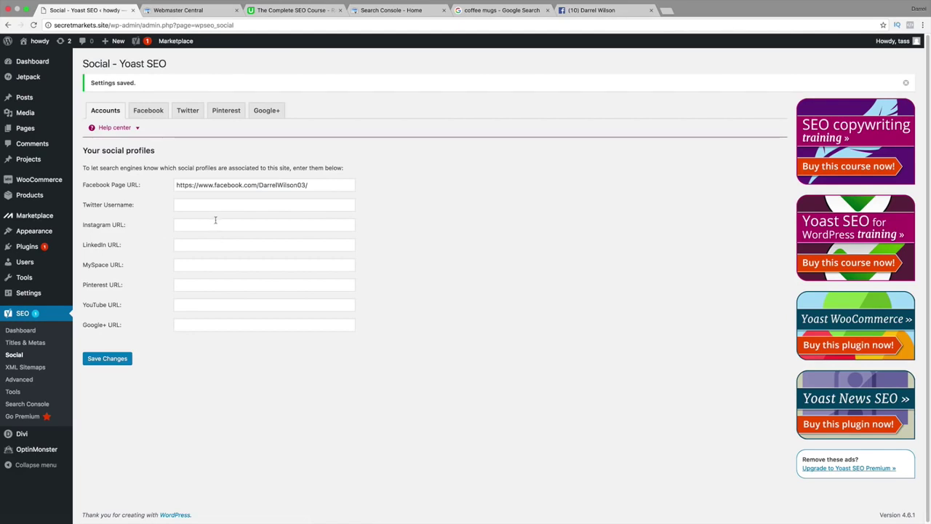
Step: Review the Facebook Open Graph, default image and app ID settings, and the available Twitter default card types
left_click(155, 117)
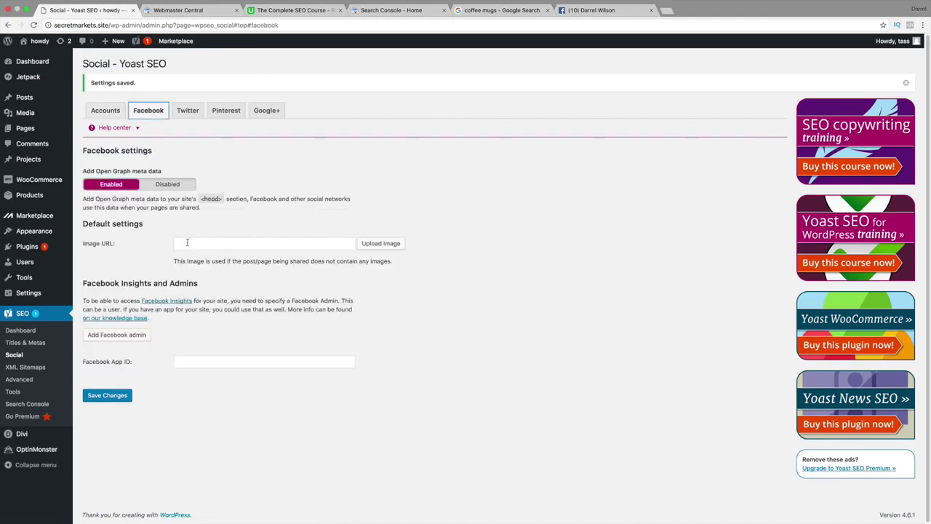
left_click(317, 245)
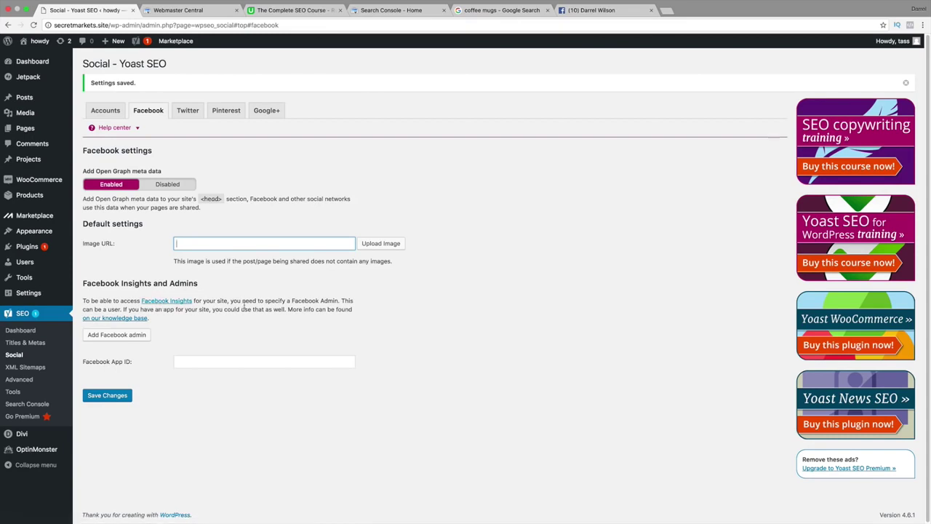
left_click(230, 361)
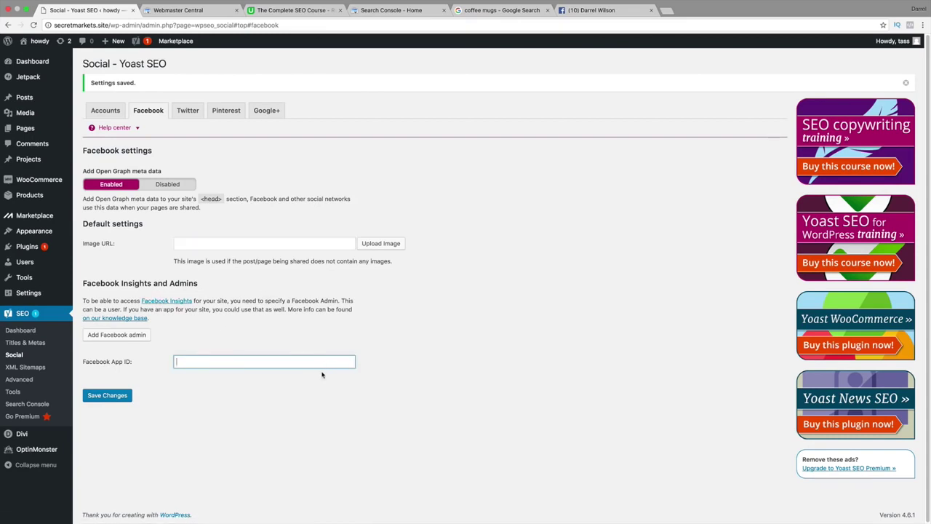
left_click(193, 112)
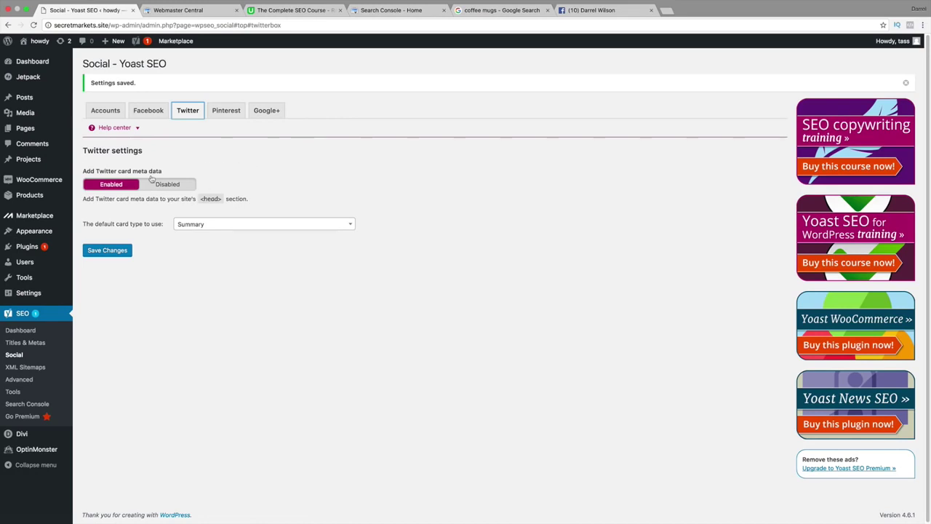
left_click(190, 226)
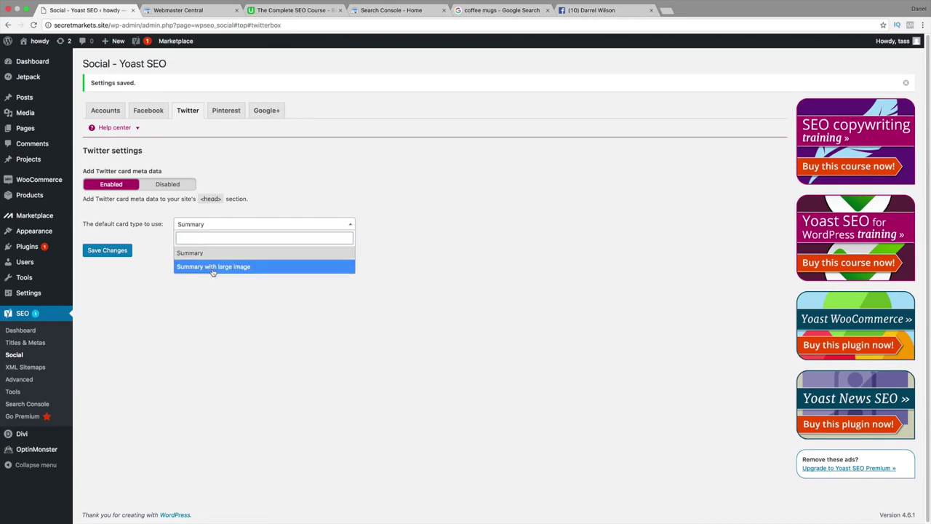
left_click(267, 142)
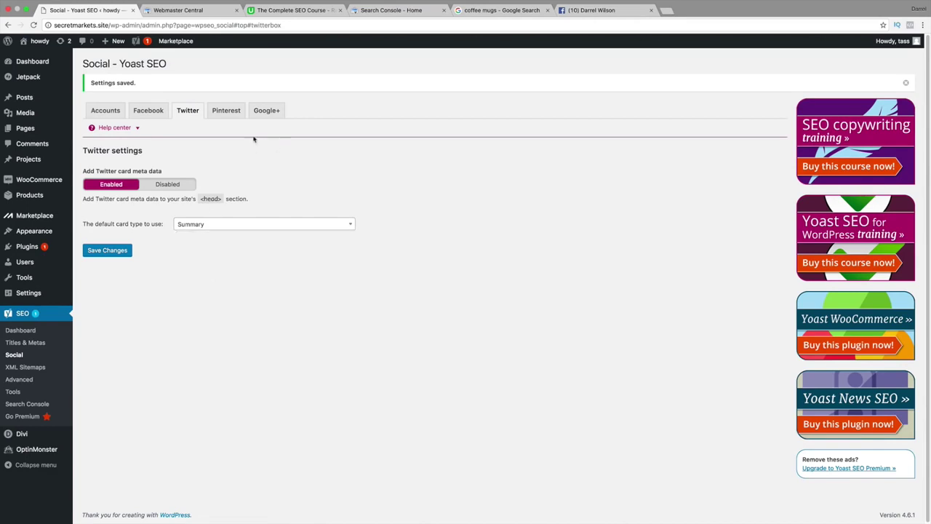
Step: Open the help center on the Twitter settings and view the card example in its video tutorial, pausing it there
left_click(137, 128)
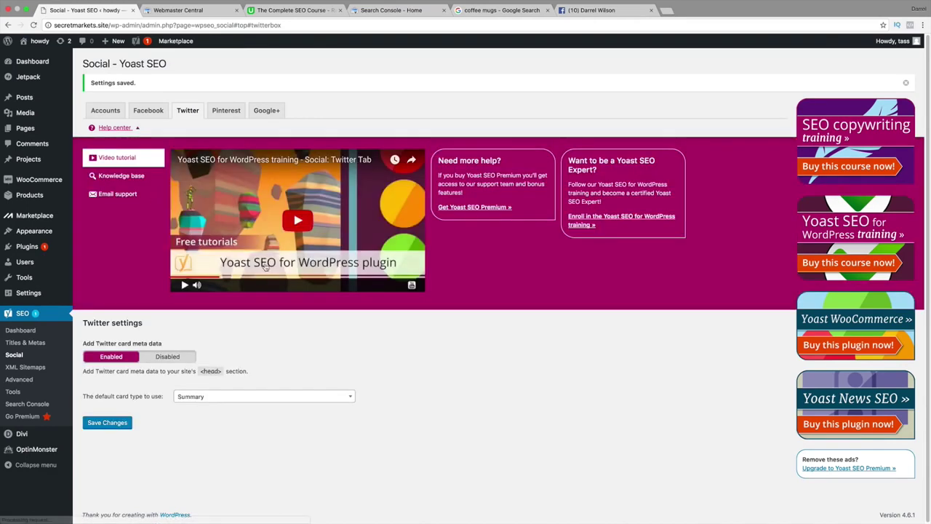
left_click(283, 226)
left_click(277, 275)
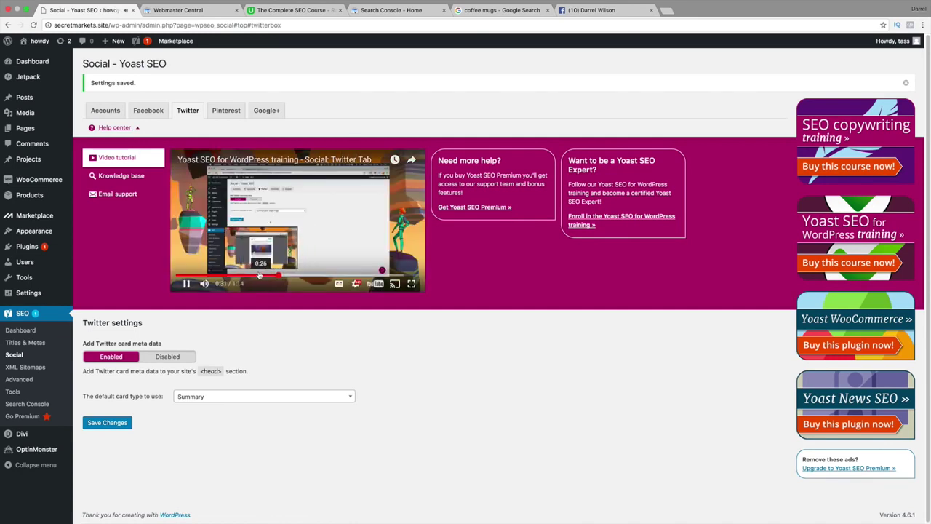
left_click(253, 274)
left_click(221, 211)
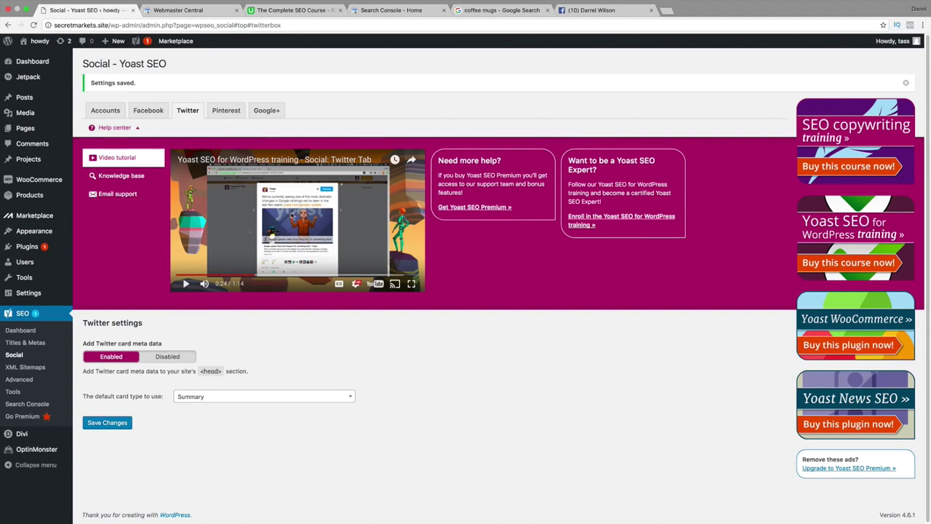
Step: Try Summary with large image as the default Twitter card type, set it back to Summary, and save the changes
left_click(232, 396)
left_click(233, 439)
left_click(243, 397)
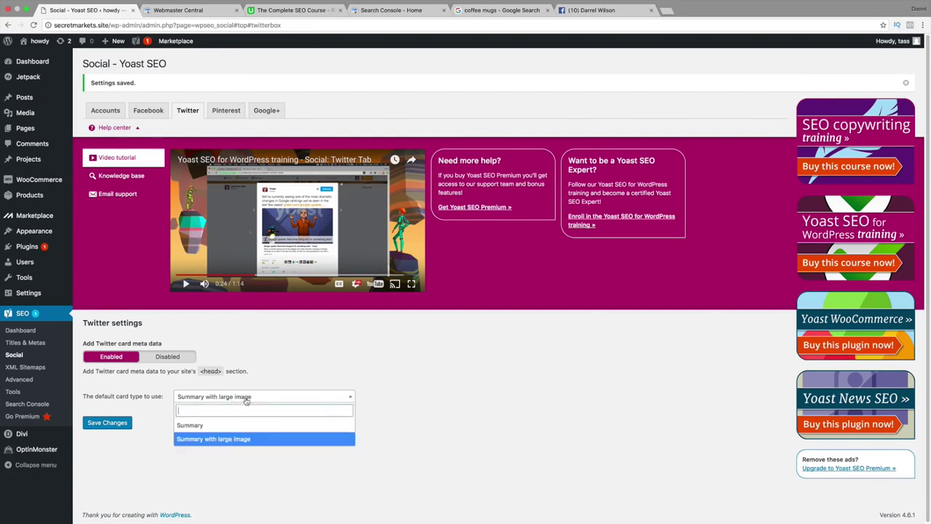
left_click(265, 427)
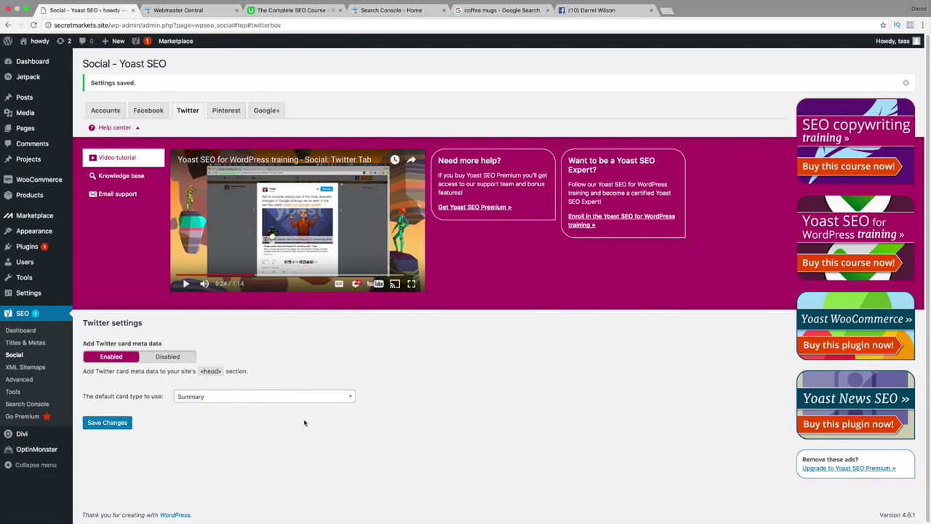
left_click(115, 422)
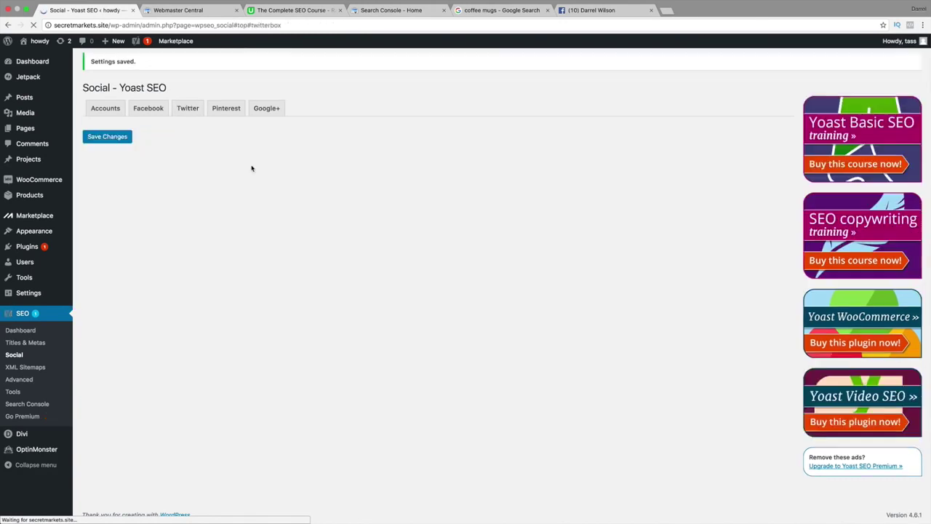
Step: Review the Pinterest confirmation and Google+ publisher page settings, including the email support information in the help center
left_click(223, 111)
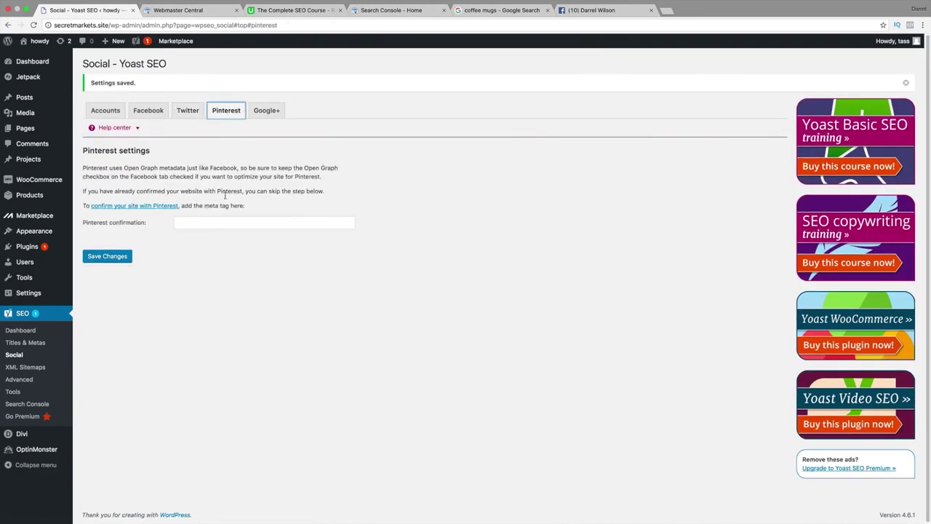
left_click(247, 226)
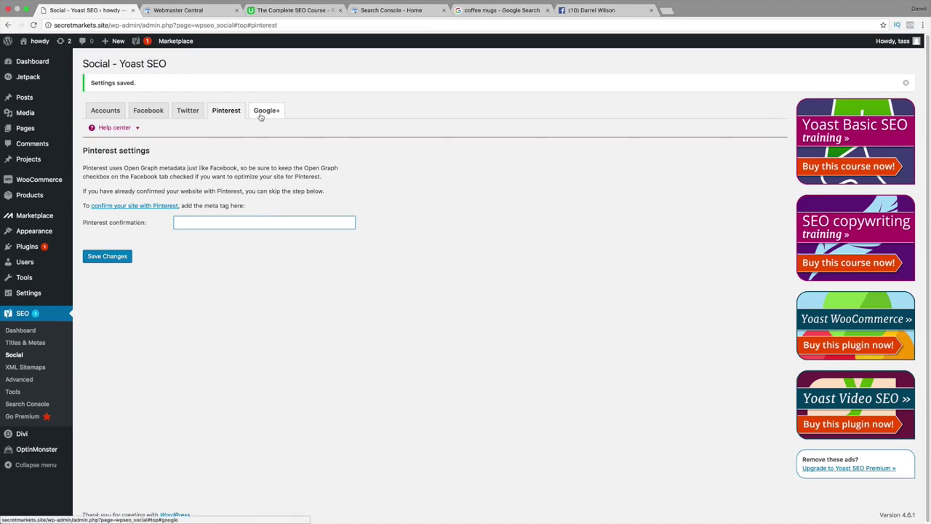
left_click(262, 115)
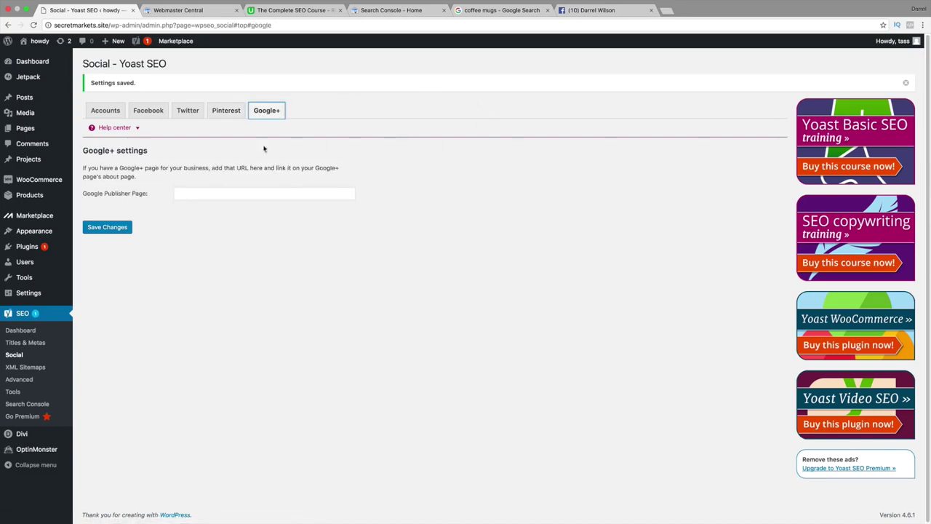
left_click(232, 193)
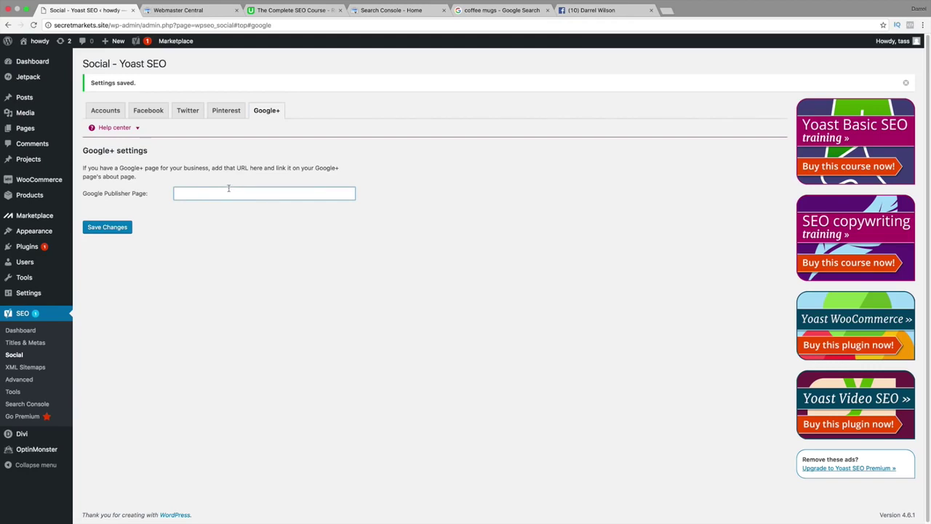
left_click(139, 129)
left_click(123, 195)
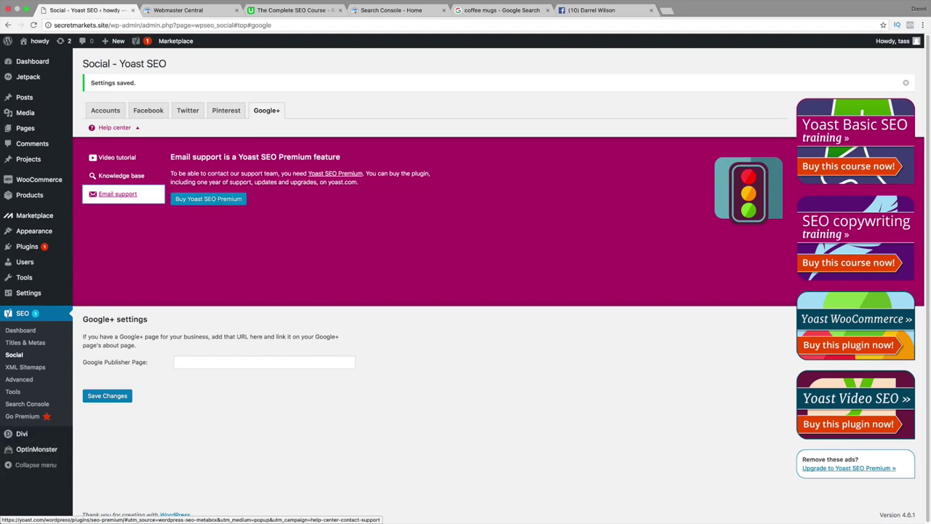
Step: Look back through the Pinterest and Twitter settings and return to the social profile accounts
left_click(233, 110)
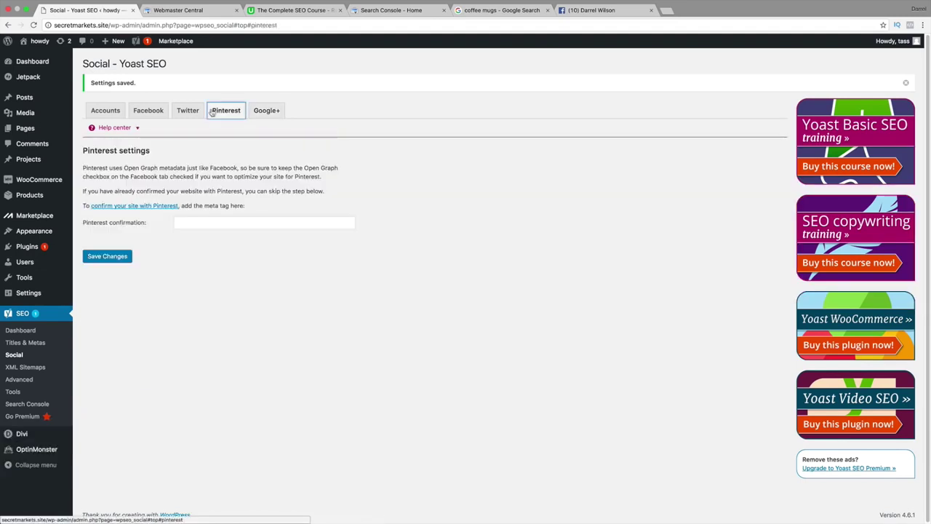
left_click(188, 110)
left_click(106, 110)
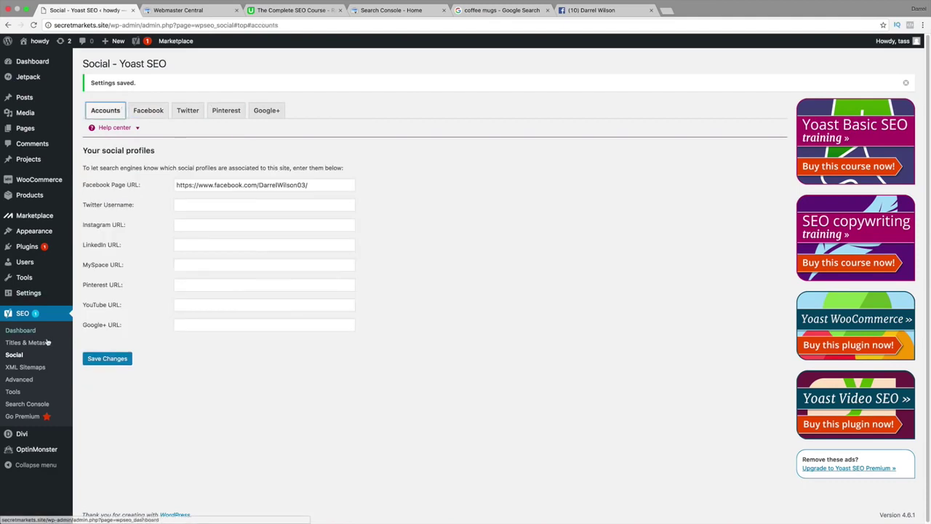
Step: Review the XML Sitemaps general and post type settings and the excluded posts section, including the comma-separated Post ID format
left_click(28, 369)
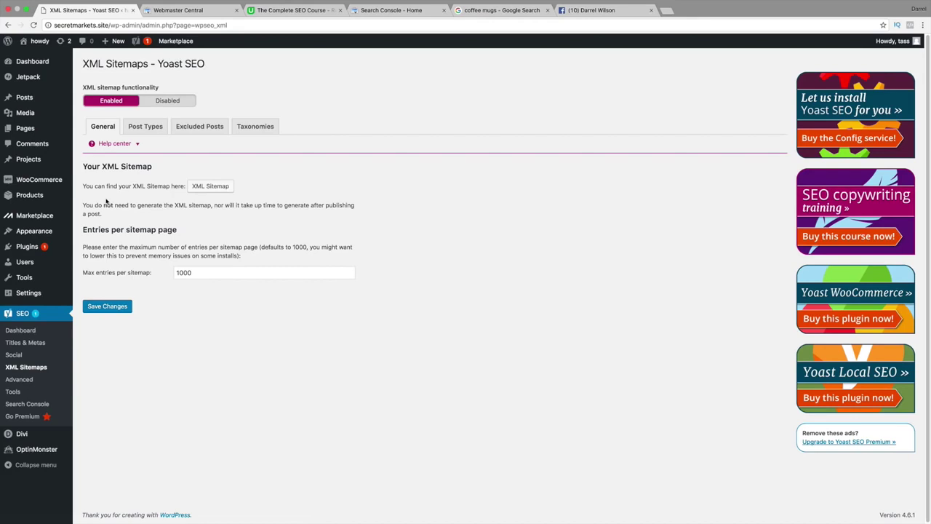
left_click(153, 128)
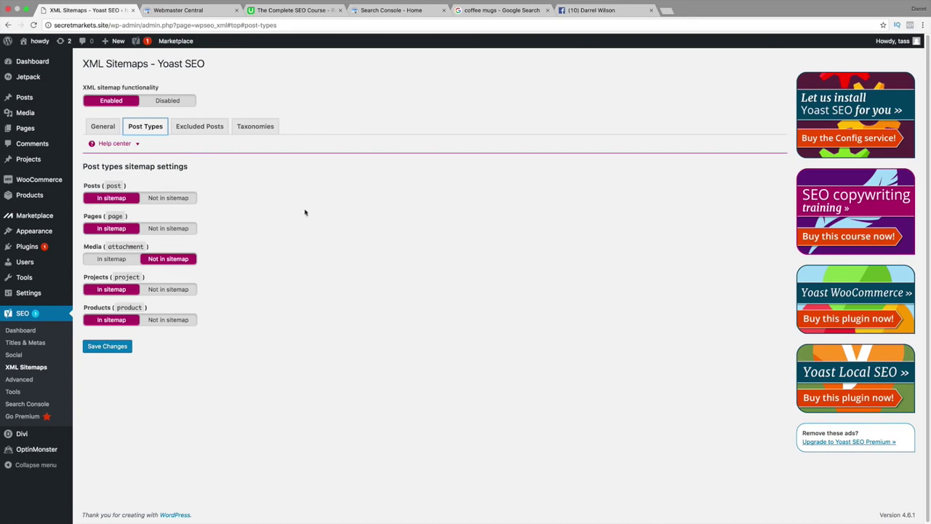
left_click(208, 128)
left_click(231, 211)
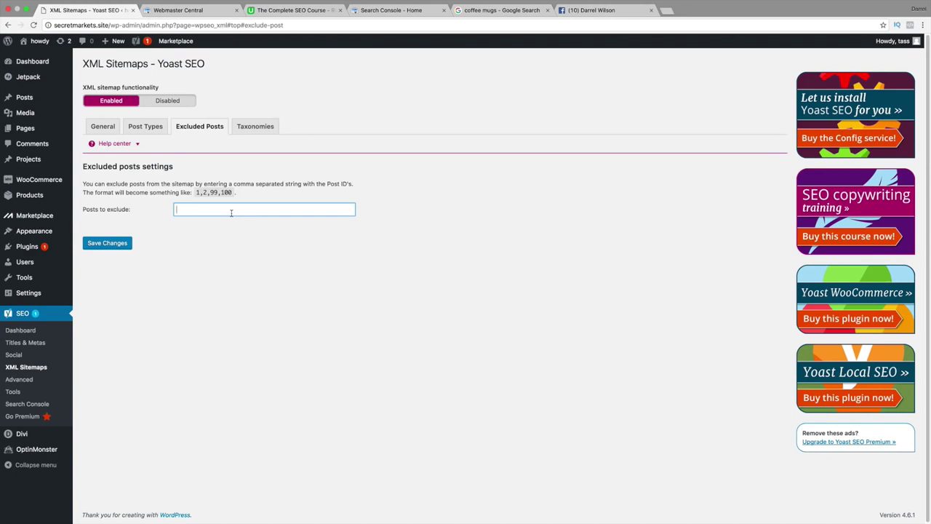
left_click_drag(327, 184, 356, 184)
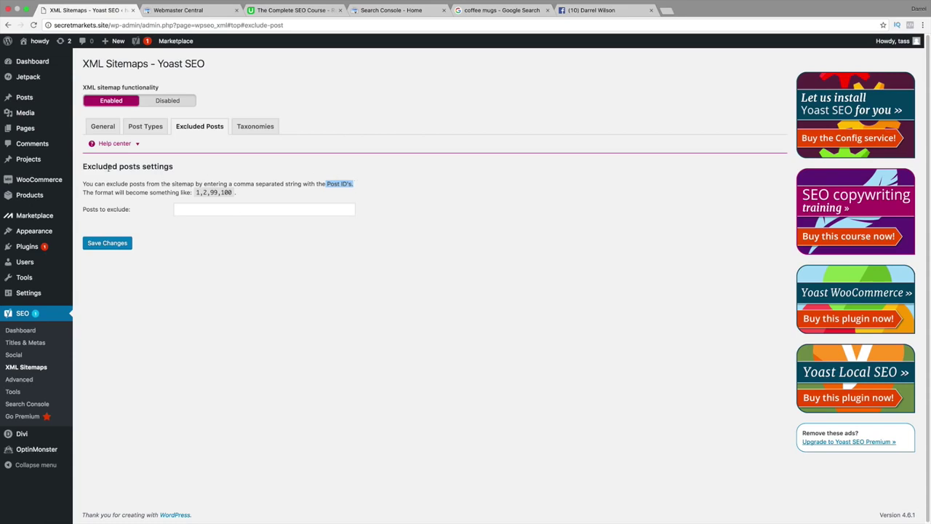
mouse_move(30, 104)
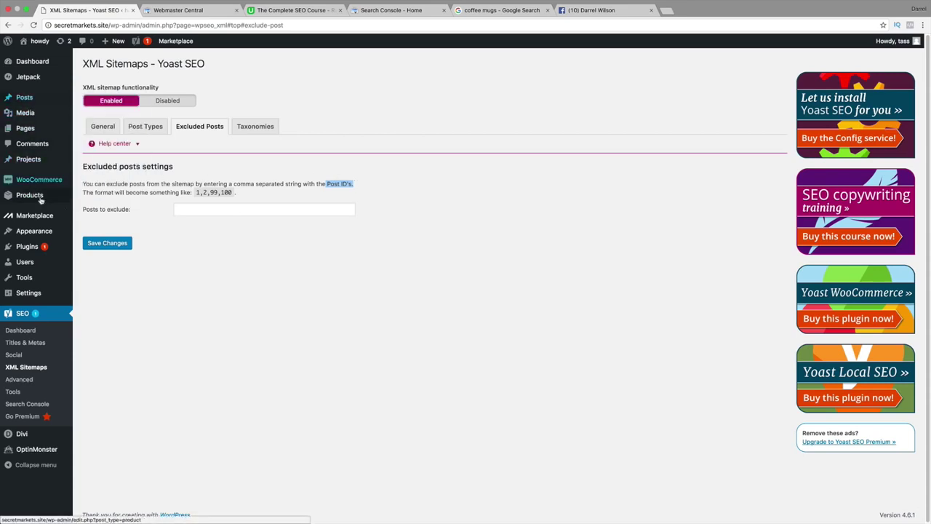
left_click(201, 211)
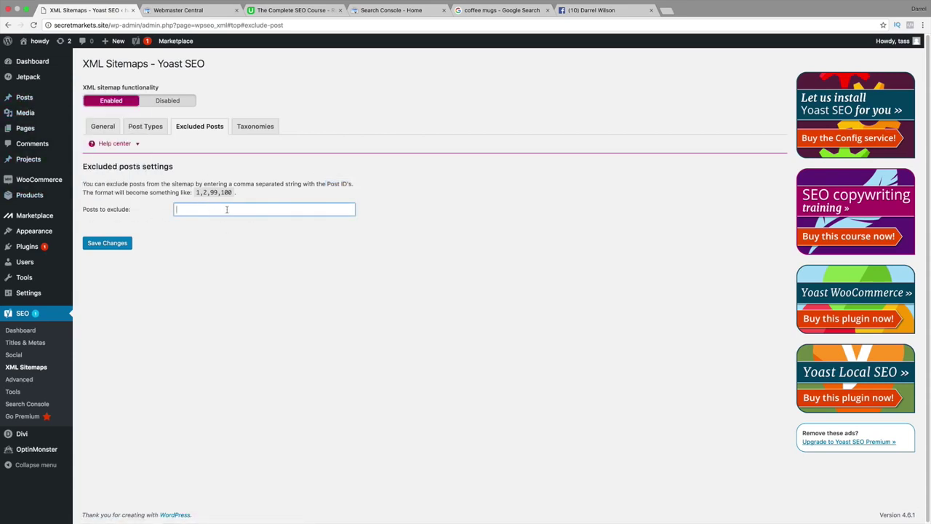
left_click_drag(188, 192, 236, 192)
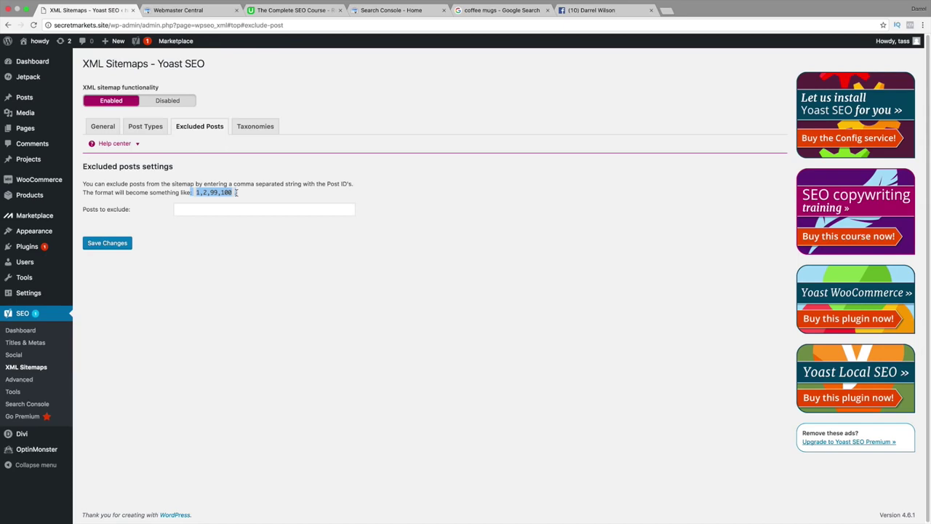
Step: Keep all taxonomies in the sitemap and the XML sitemap functionality enabled, and save the changes
left_click(246, 129)
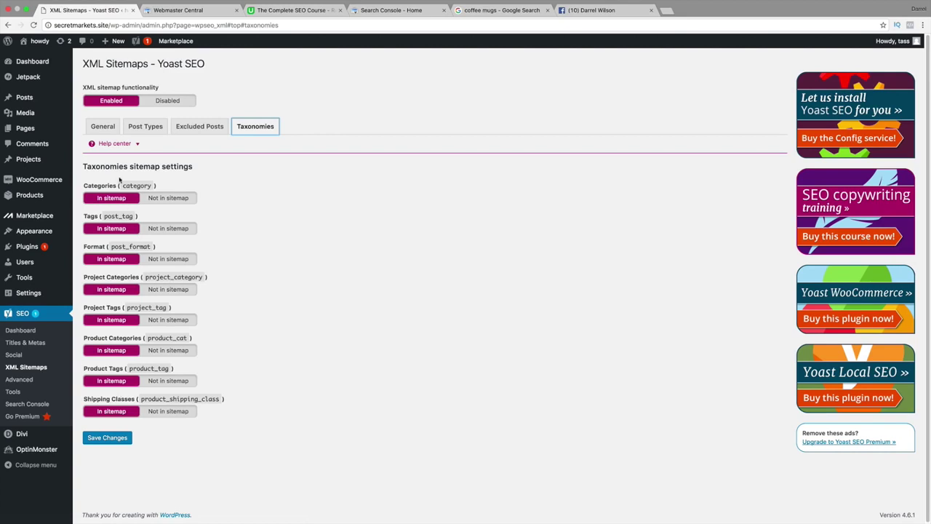
left_click(116, 442)
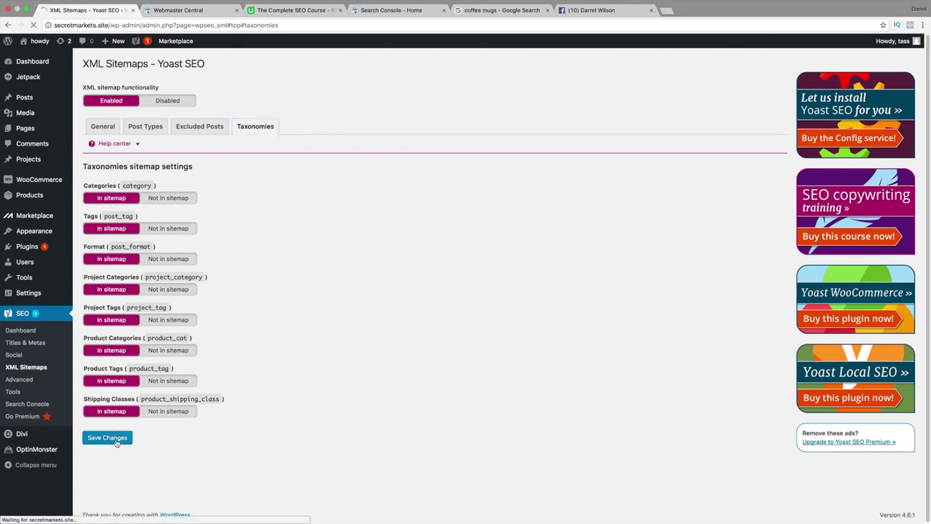
left_click(107, 126)
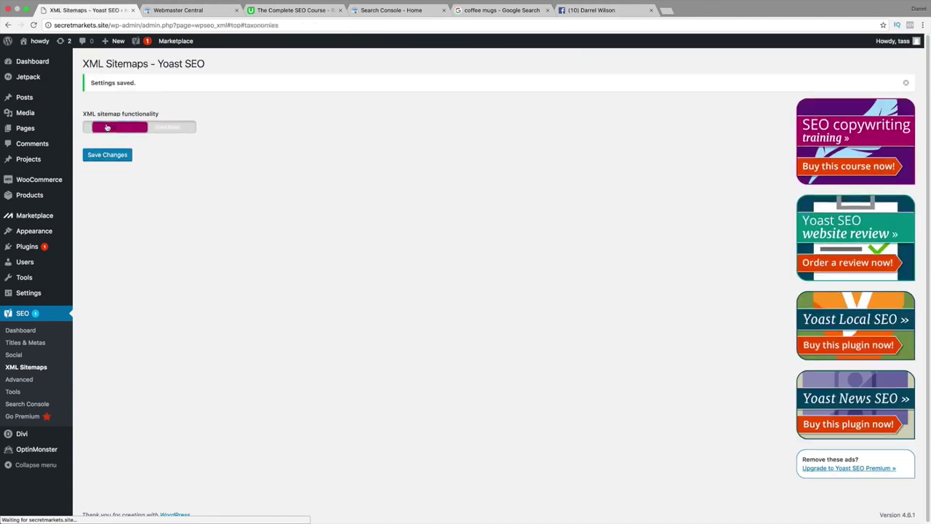
left_click(119, 131)
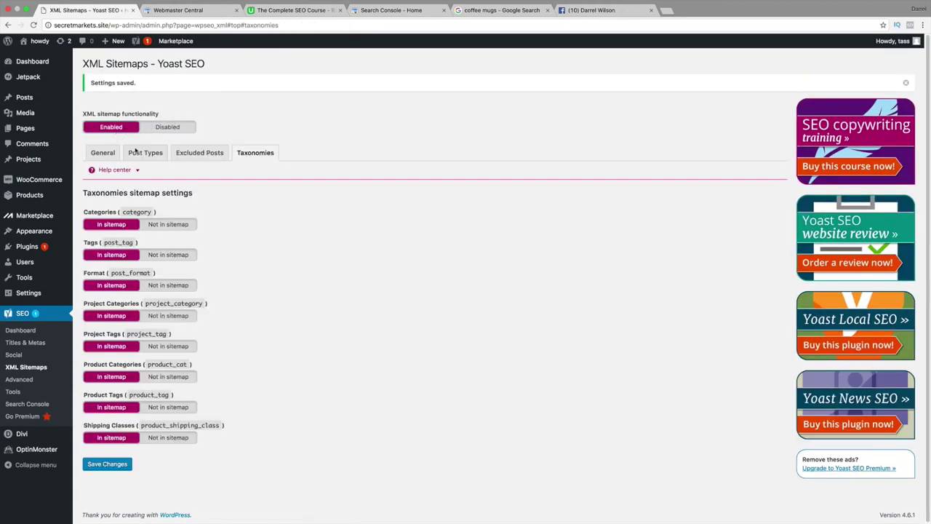
left_click(119, 469)
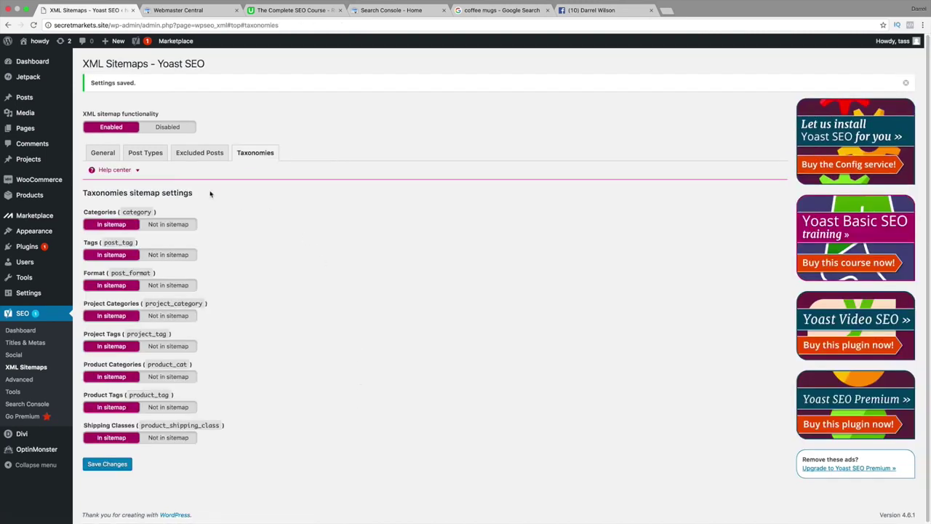
Step: View the site's XML sitemap from the general sitemap settings and return to the Yoast settings page
left_click(109, 152)
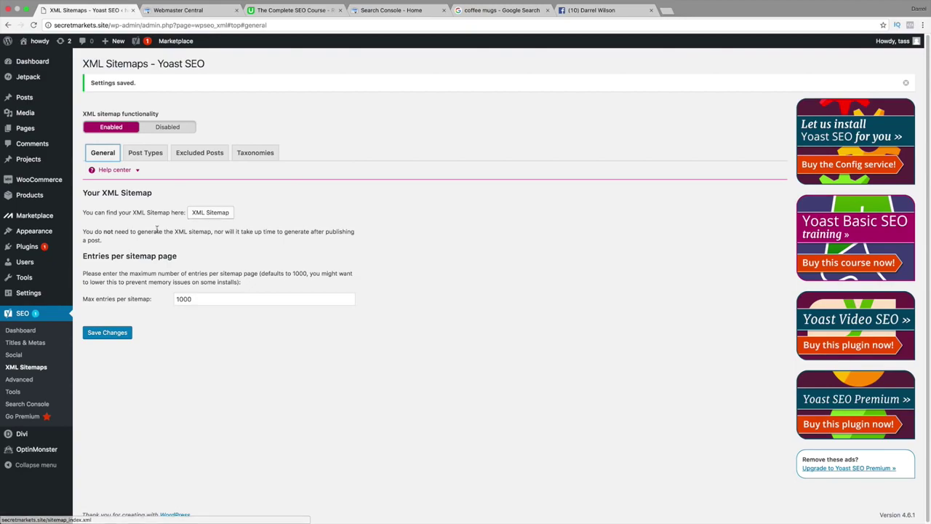
left_click(203, 212)
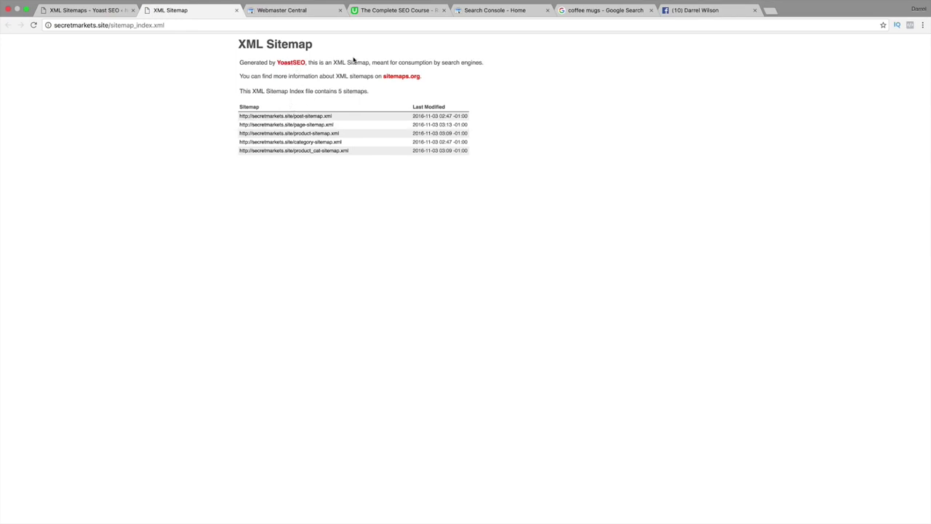
left_click(72, 10)
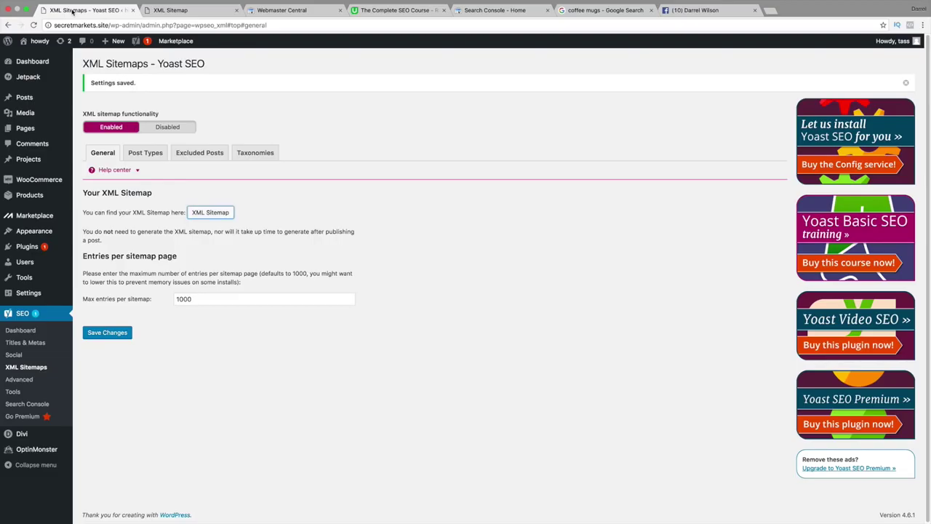
Step: Switch the WordPress permalink structure to Day and name and save the change
mouse_move(72, 295)
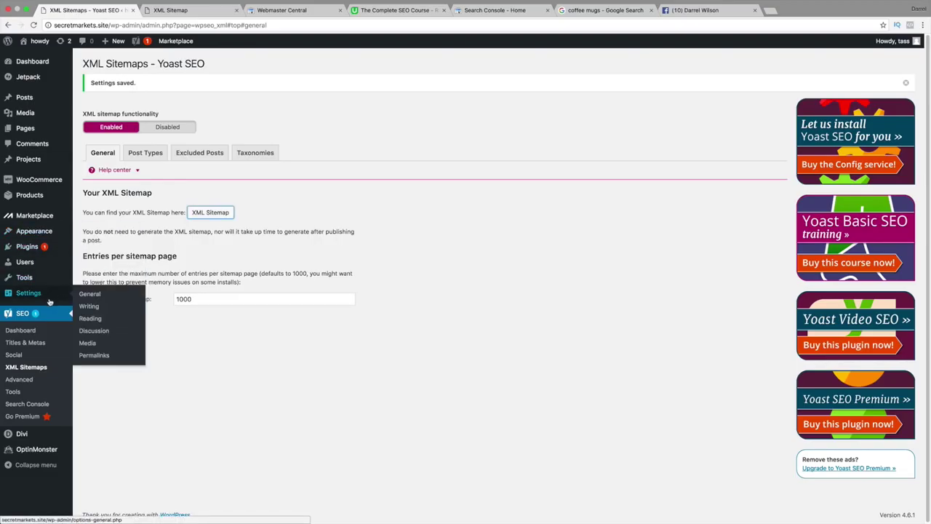
left_click(109, 356)
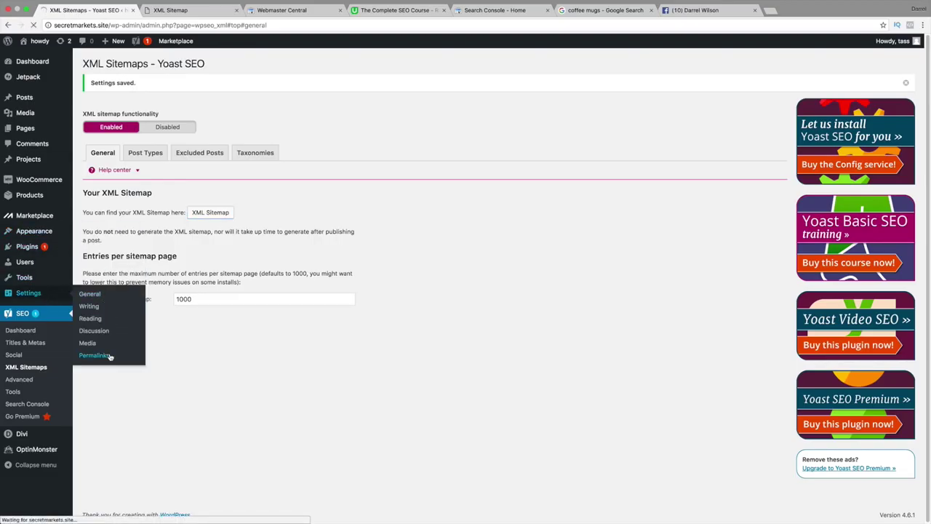
left_click(87, 260)
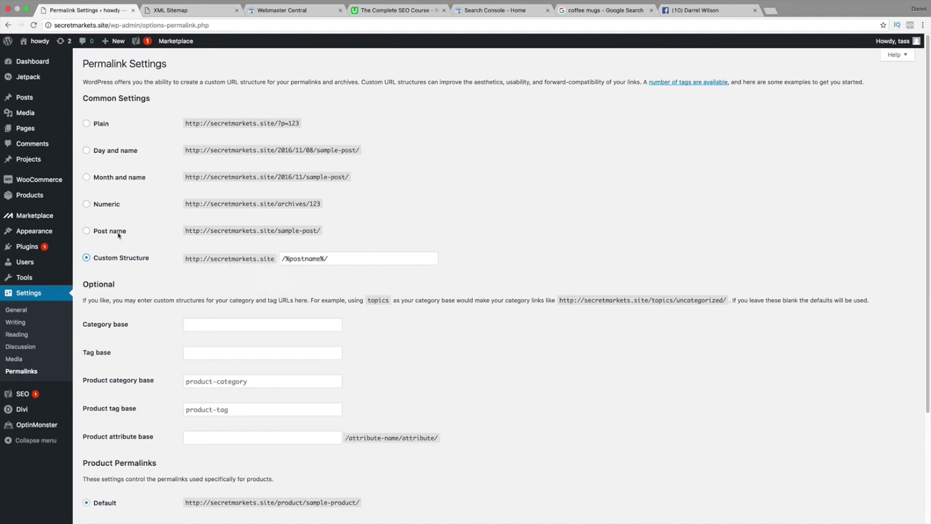
left_click(87, 232)
left_click(88, 150)
scroll(221, 403, "down", 3)
left_click(107, 476)
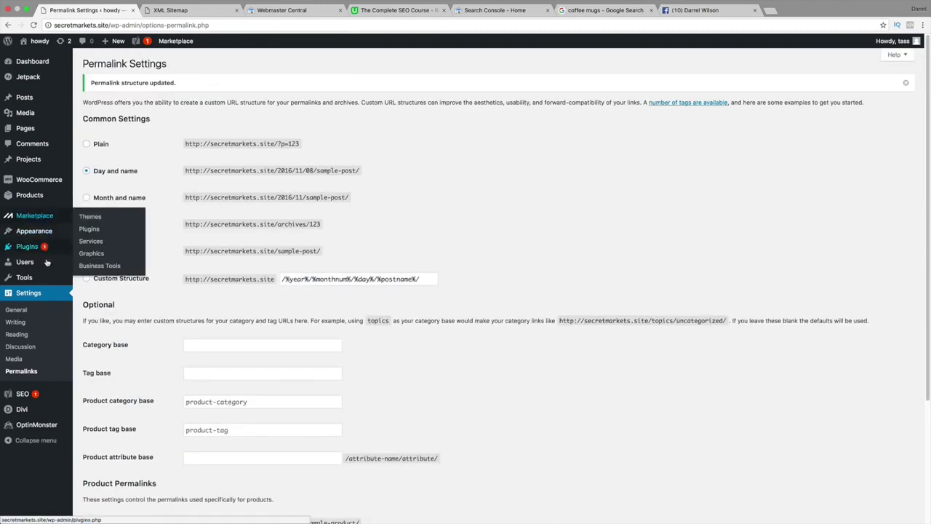
Step: Recheck the XML sitemap through the Yoast XML Sitemaps settings and return to those settings
mouse_move(40, 398)
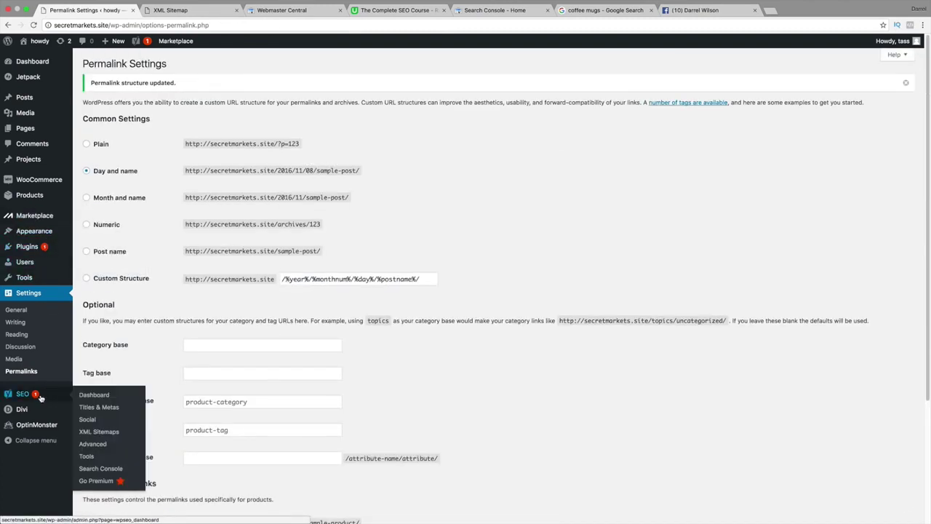
left_click(83, 432)
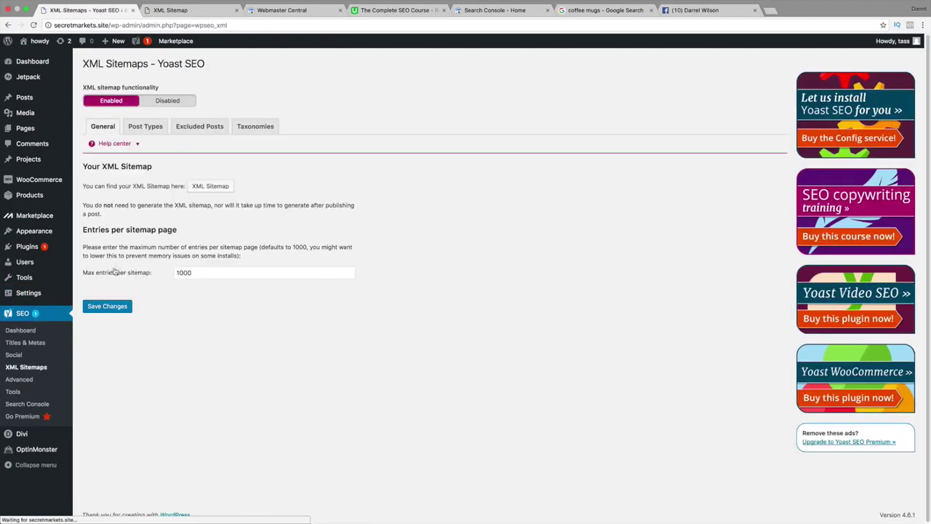
left_click(197, 186)
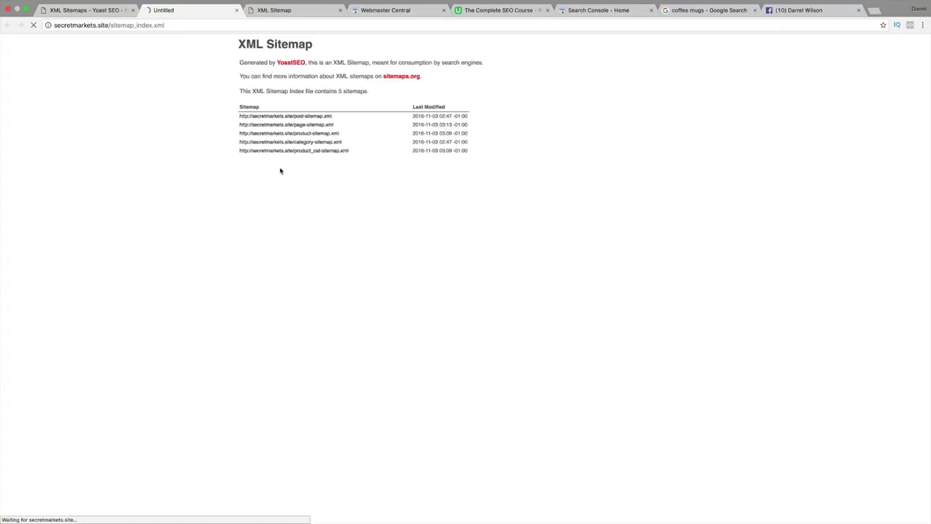
left_click(100, 6)
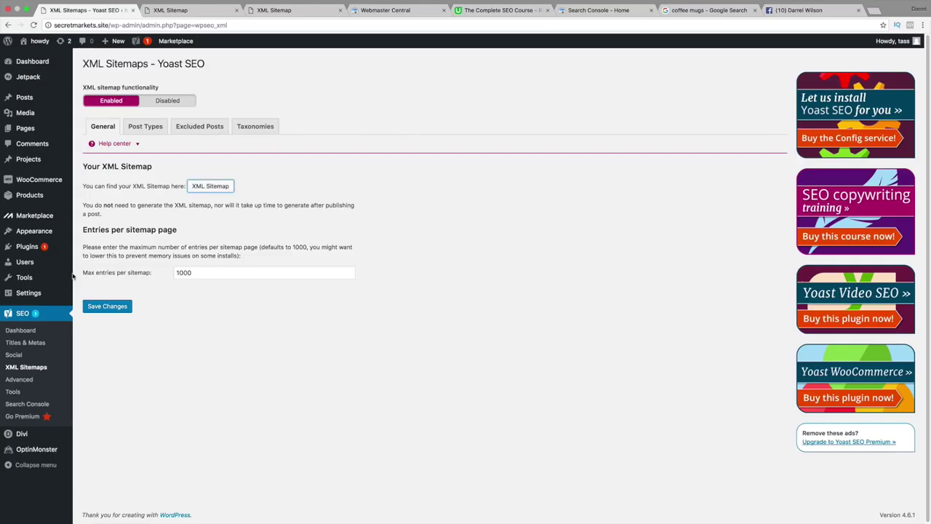
Step: Set the WordPress permalink structure to Post name and save the change
mouse_move(41, 298)
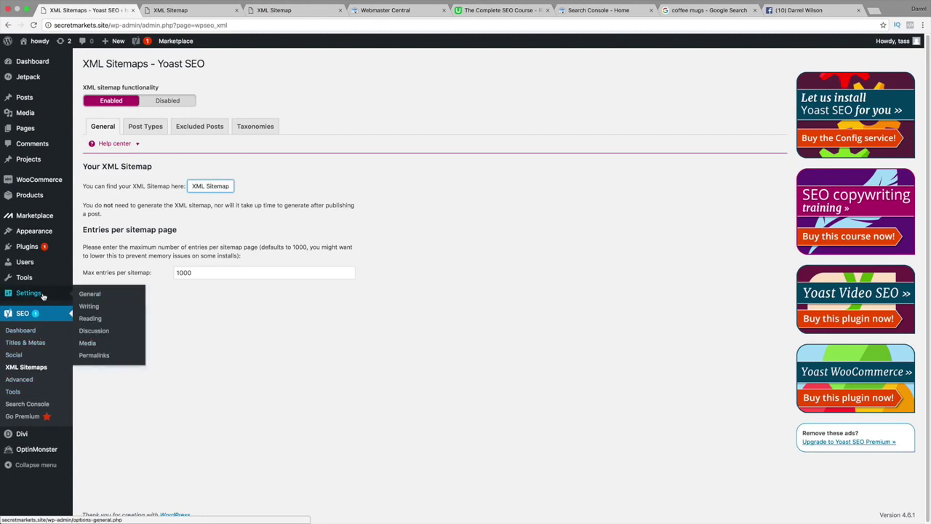
left_click(95, 356)
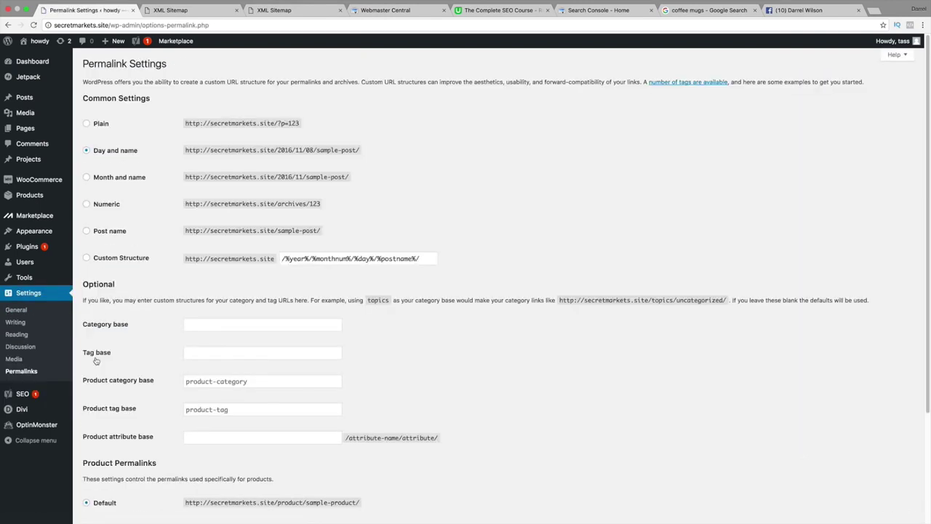
left_click(86, 232)
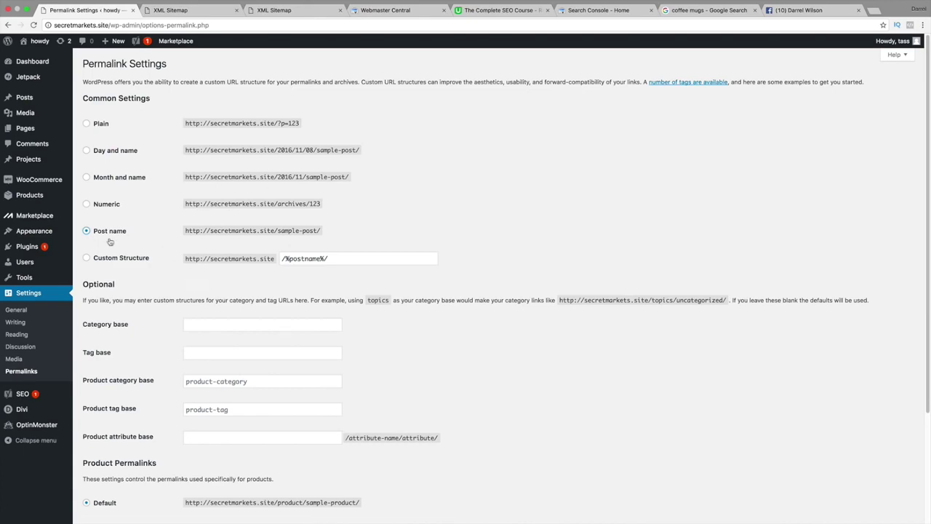
scroll(128, 265, "down", 3)
left_click(128, 476)
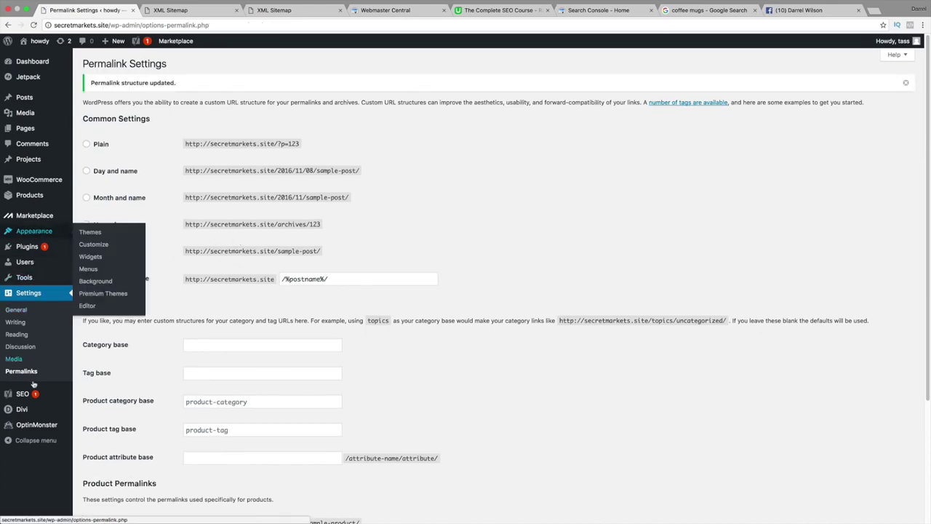
Step: Go back to the Yoast XML Sitemaps settings and open the site's XML sitemap in a new tab
mouse_move(27, 396)
left_click(107, 433)
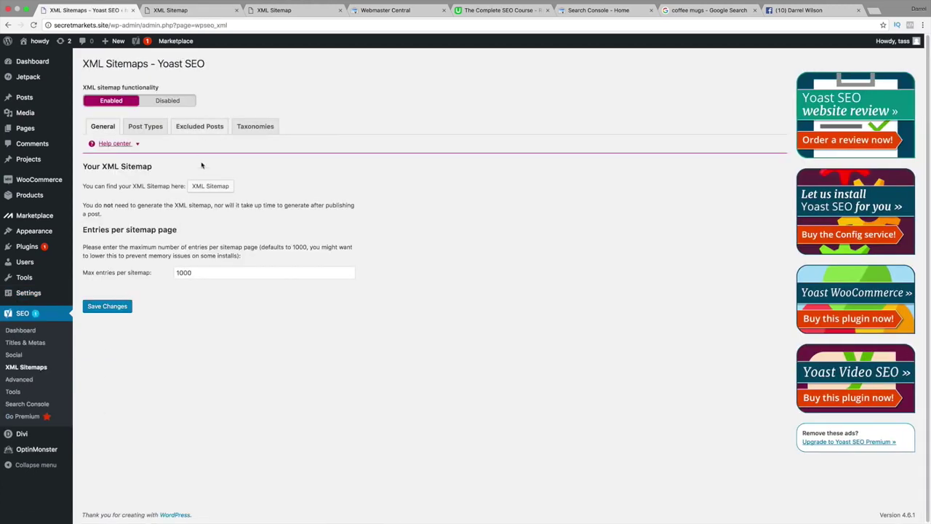
left_click(206, 188)
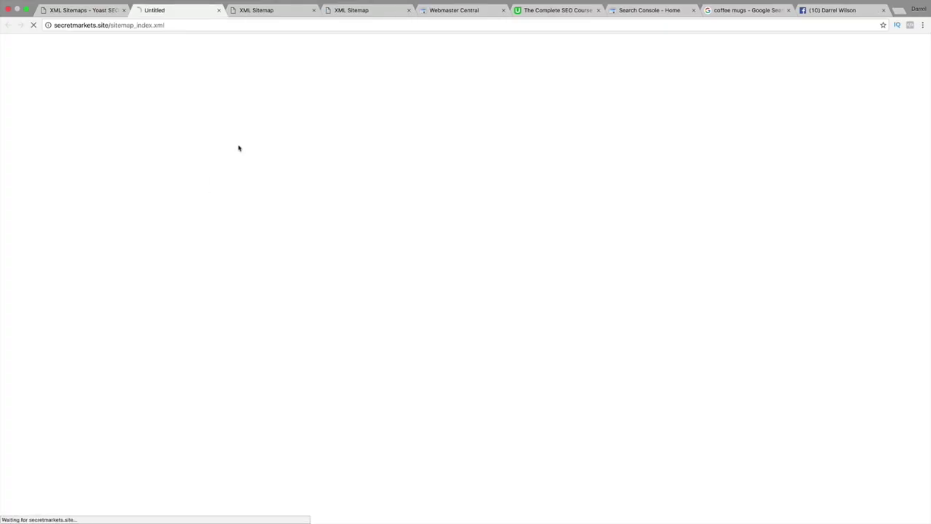
Step: Close the duplicate sitemap, Webmaster Central, Search Console, coffee mugs search and Facebook tabs, and examine the post sitemap entry in the remaining XML Sitemap
left_click(314, 11)
left_click(313, 11)
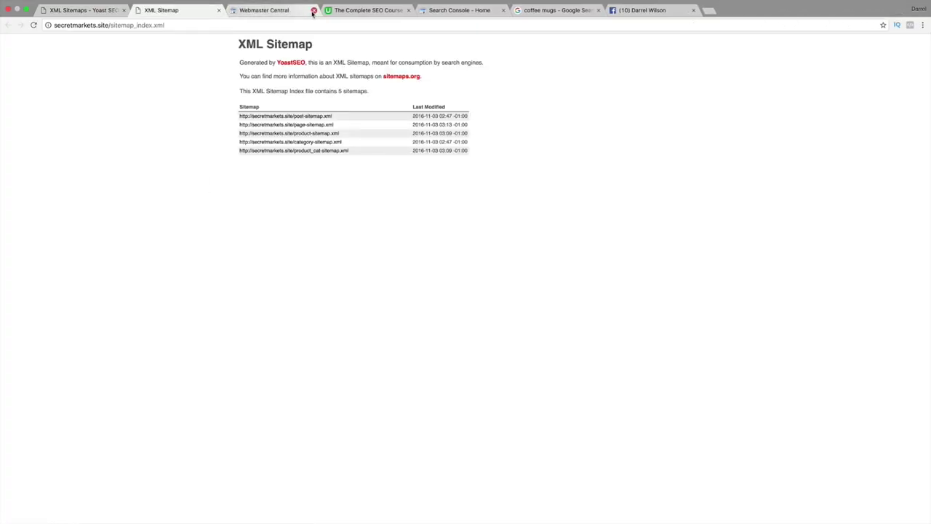
left_click(313, 11)
left_click(398, 10)
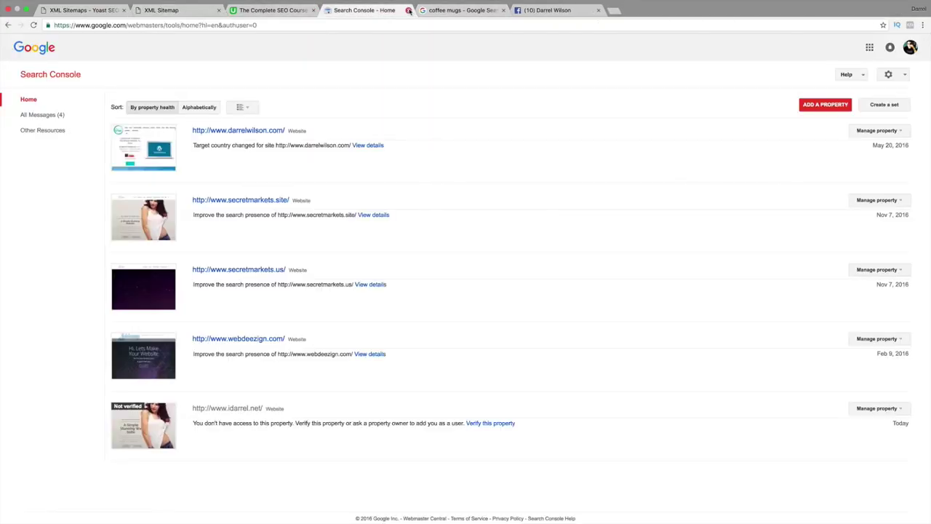
left_click(409, 10)
left_click(409, 11)
left_click(409, 10)
left_click(202, 10)
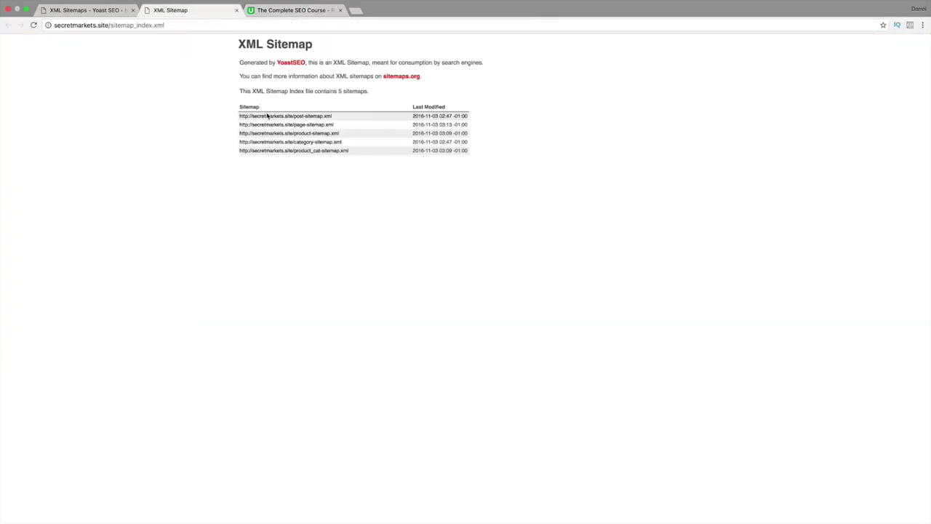
left_click_drag(334, 117, 296, 115)
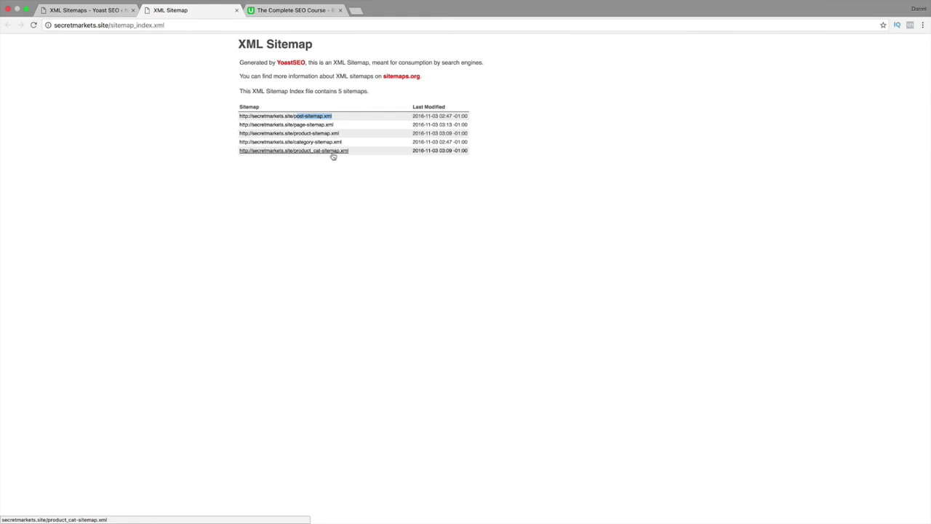
Step: Open google.com in a new tab, search for google search console and open the Search Console site
left_click(355, 10)
type("google.com")
key("Return")
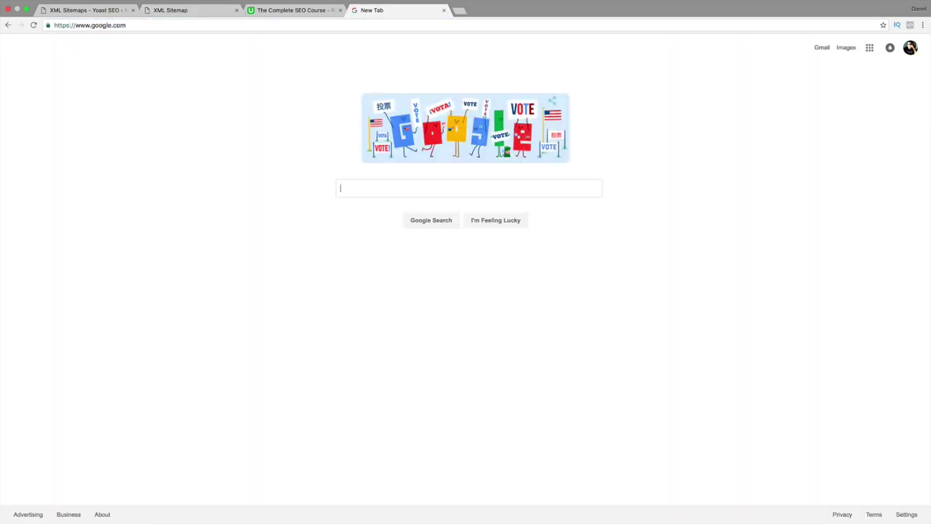
type("google")
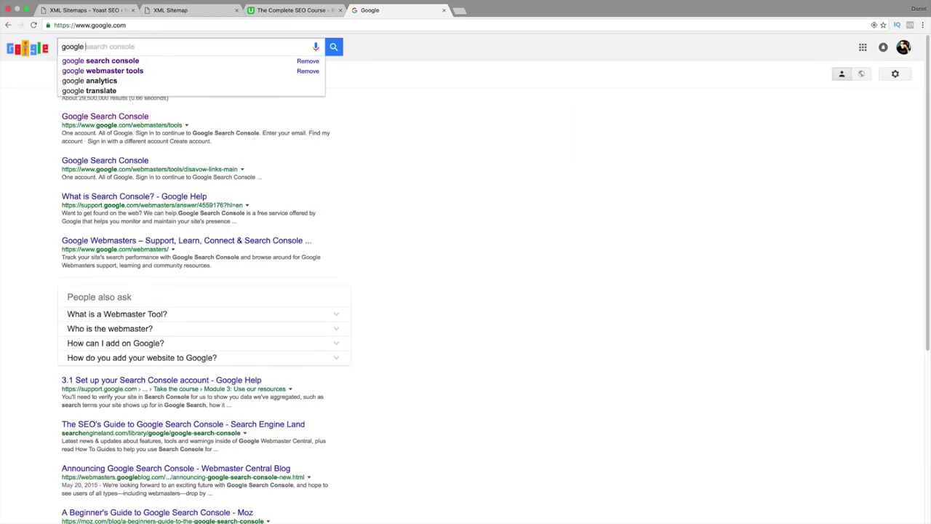
key("Down")
key("Return")
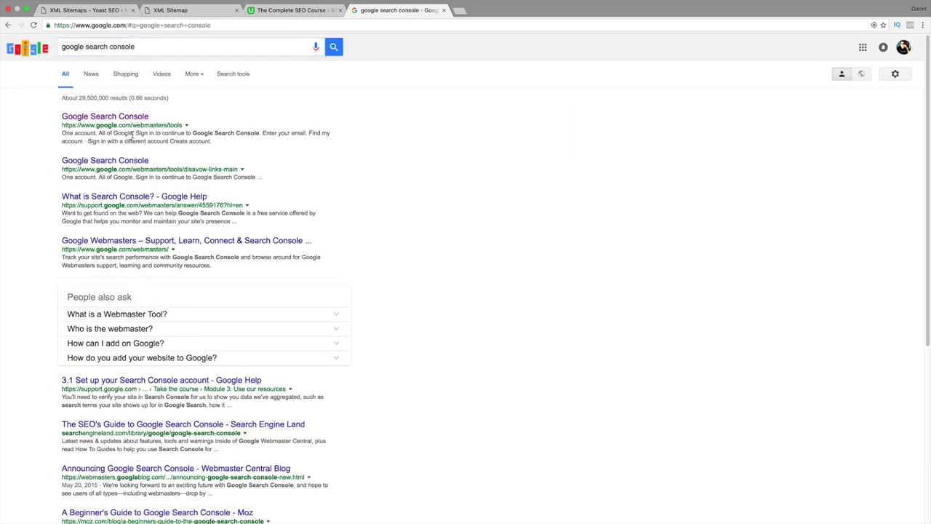
left_click(120, 117)
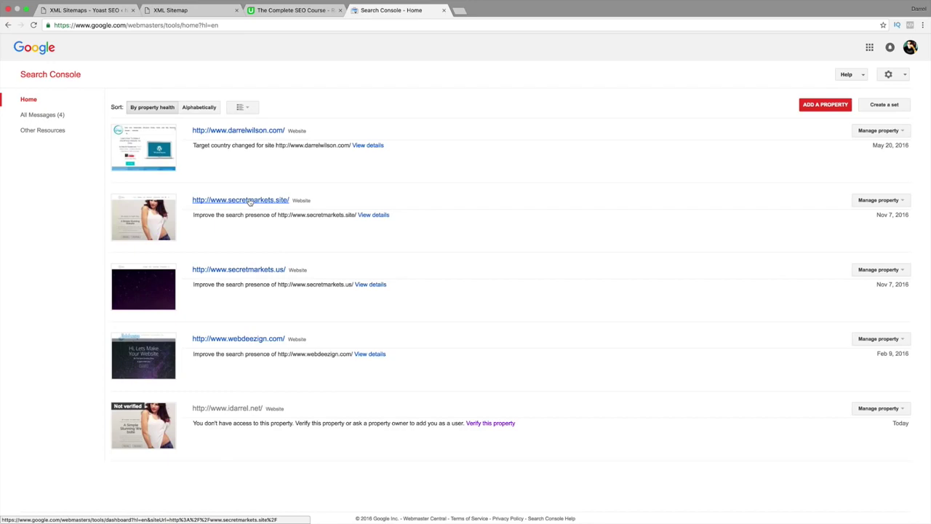
Step: Restart Google authentication in Yoast's Search Console settings, request an authorization code and allow Yoast SEO to access the Search Console data
left_click(101, 12)
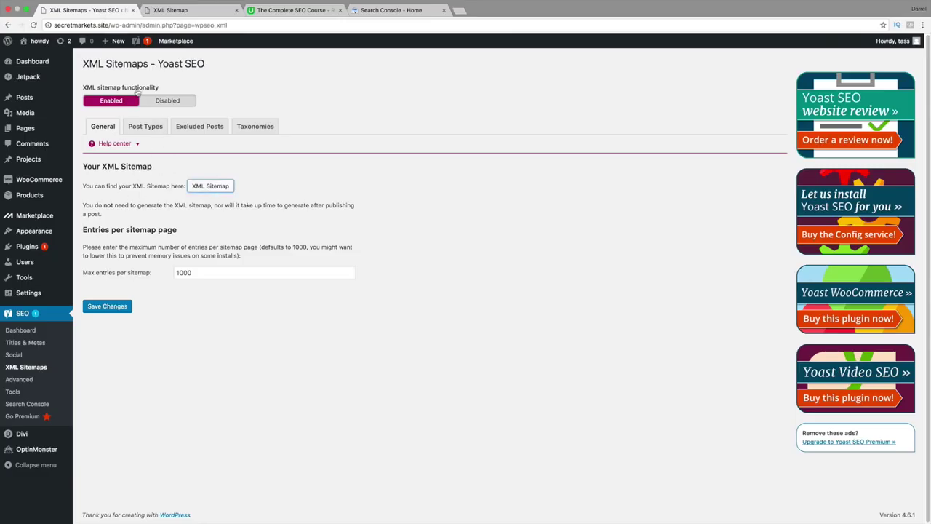
left_click(23, 405)
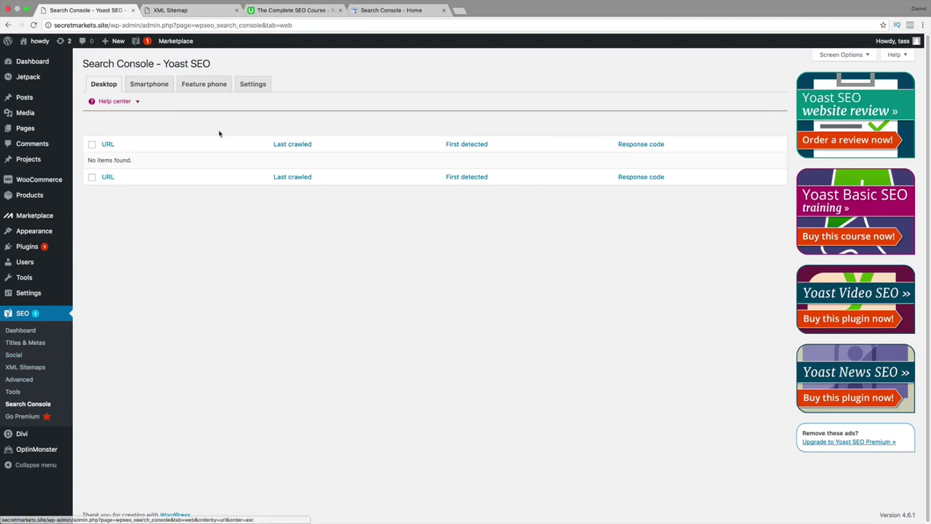
left_click(254, 87)
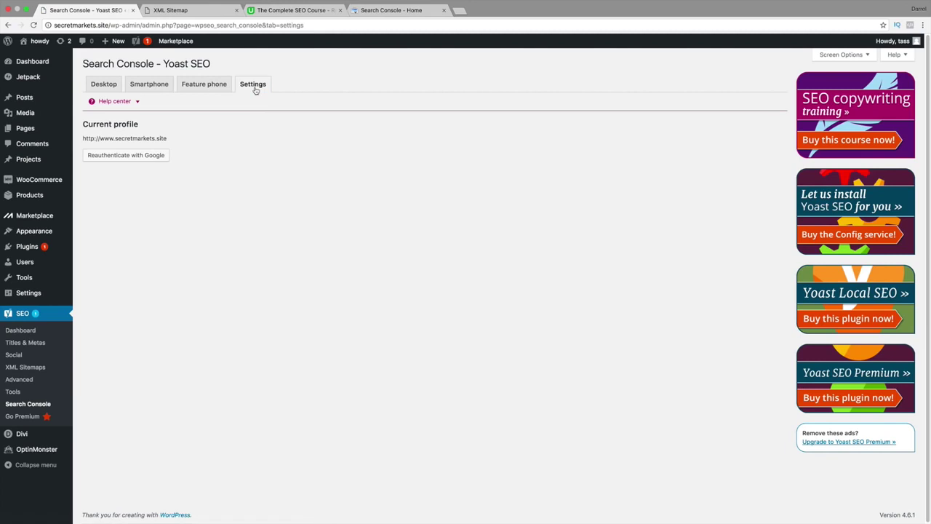
left_click(125, 156)
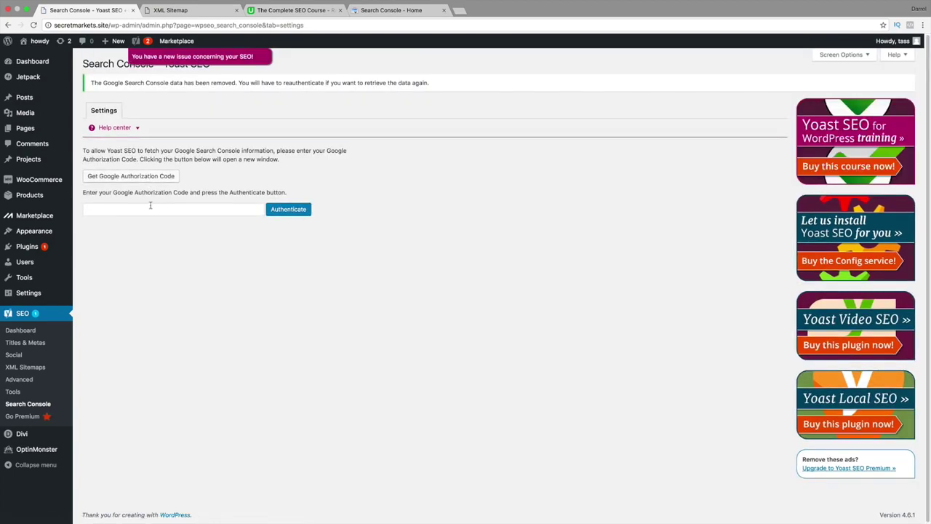
left_click(125, 177)
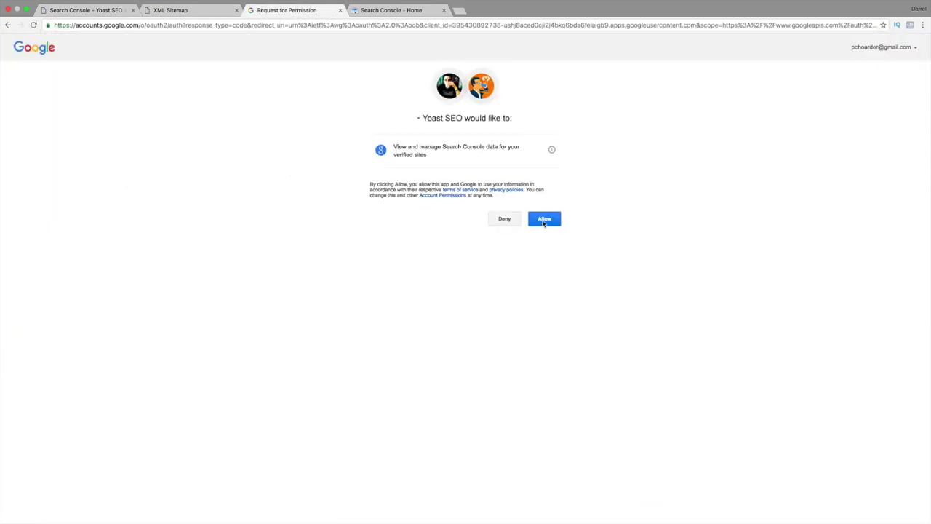
left_click(543, 219)
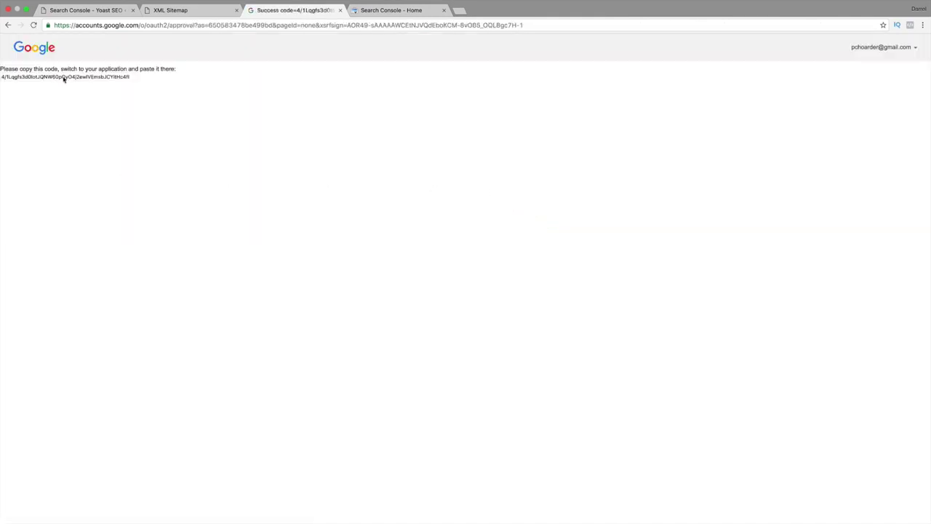
Step: Copy the Google authorization code into Yoast's authorization code field and authenticate
triple_click(64, 78)
right_click(64, 78)
left_click(75, 95)
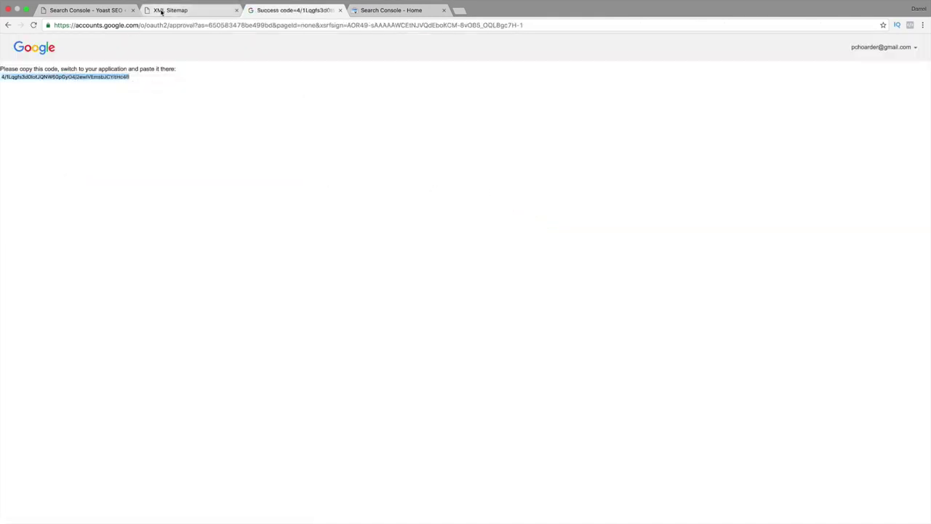
left_click(86, 10)
left_click(133, 210)
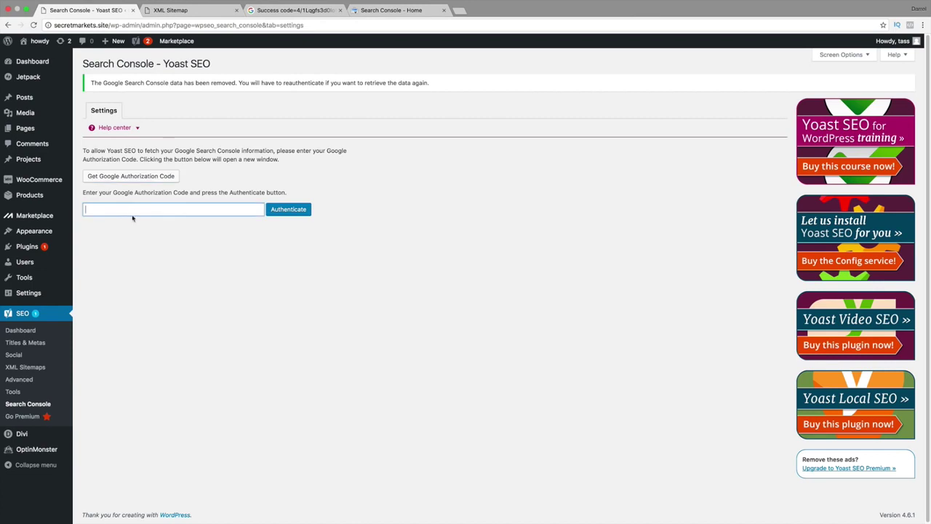
right_click(132, 210)
left_click(178, 256)
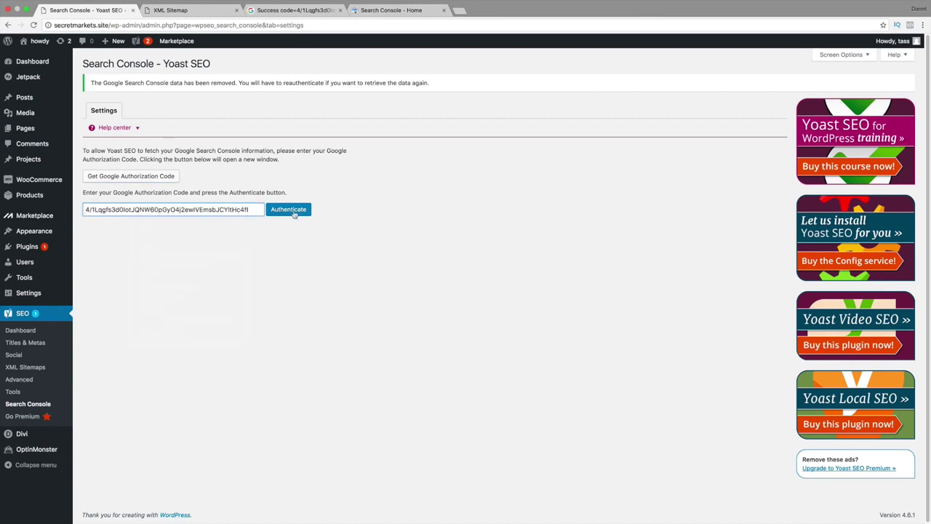
left_click(294, 212)
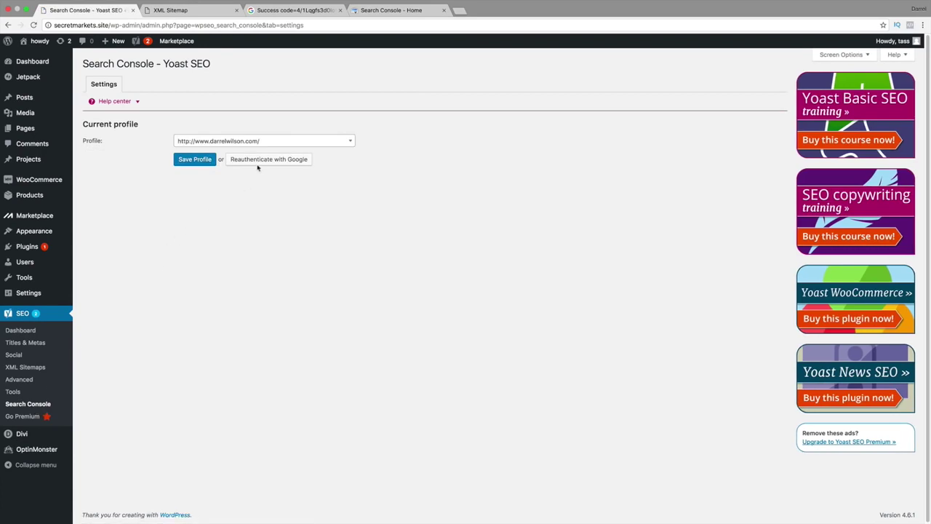
left_click(270, 145)
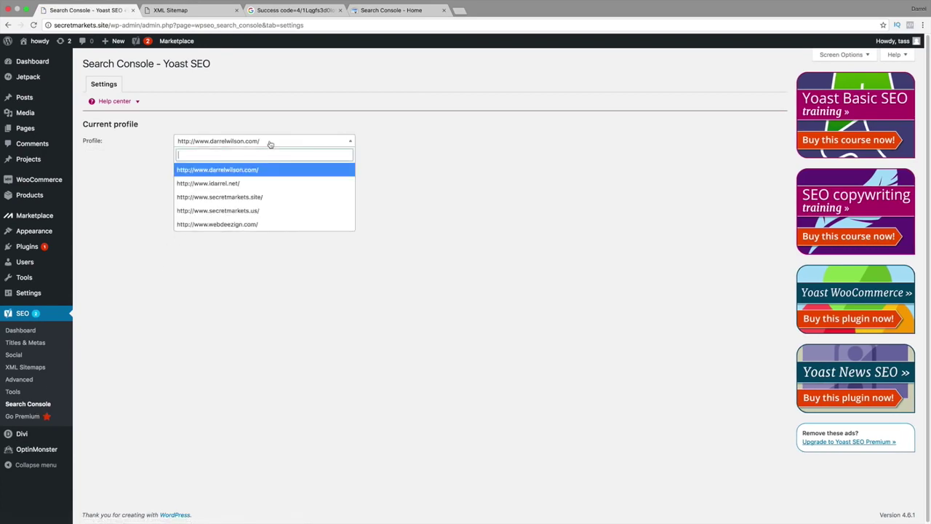
left_click(270, 197)
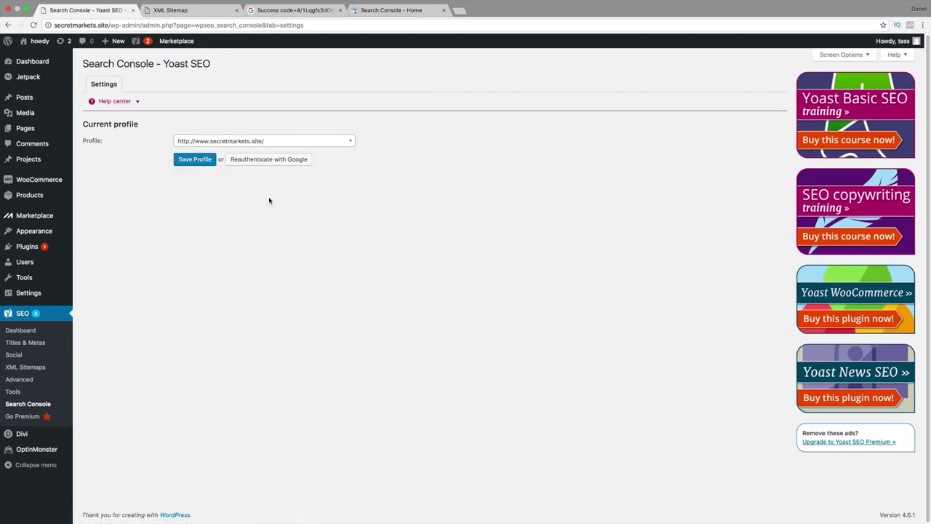
left_click(196, 160)
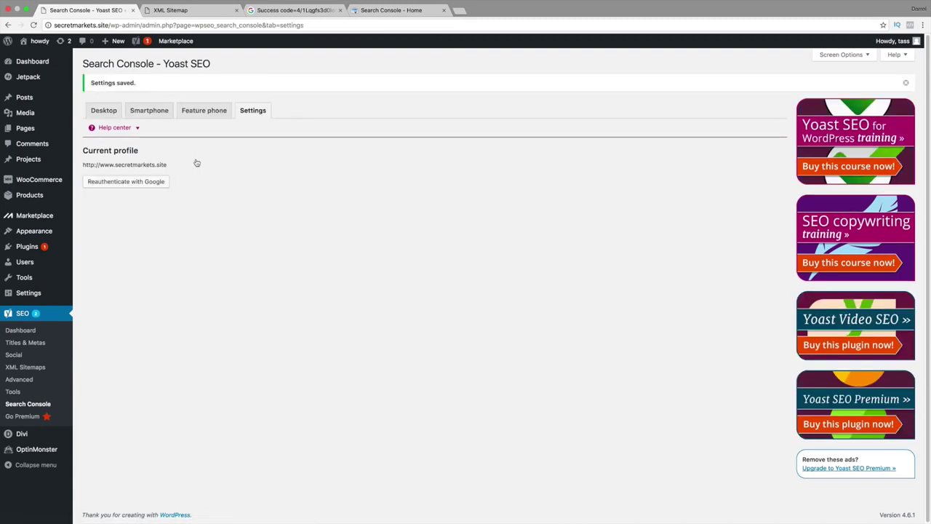
Step: Look through the Yoast SEO general settings, examine the Google Search Console entry under Webmaster Tools verification, and return to XML Sitemaps
left_click(32, 333)
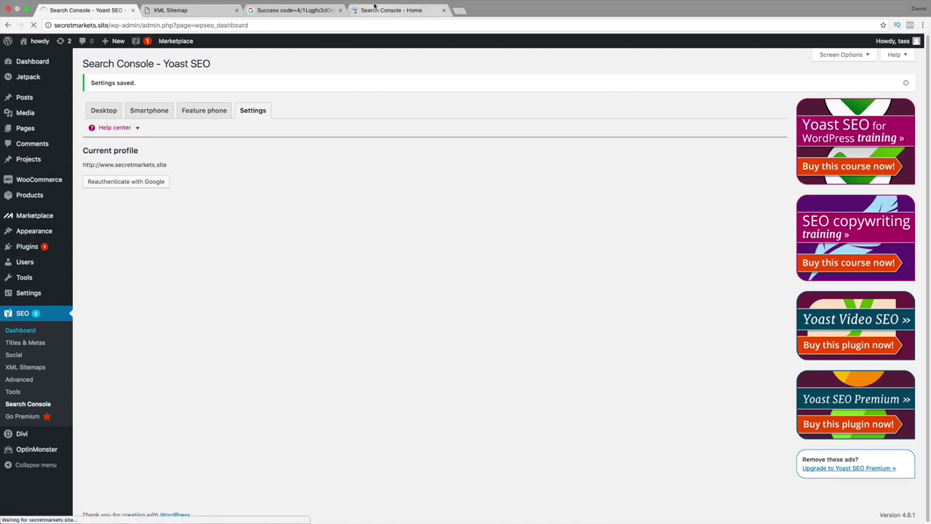
left_click(279, 12)
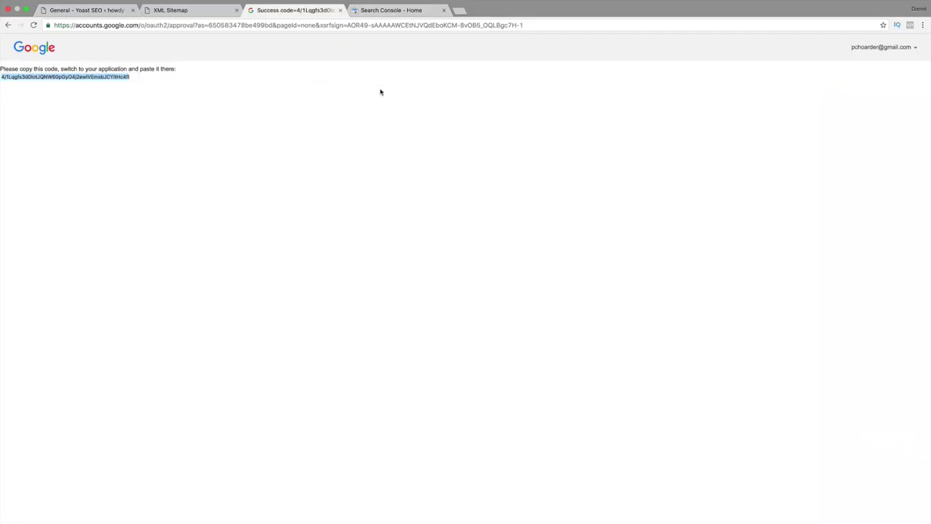
left_click(79, 11)
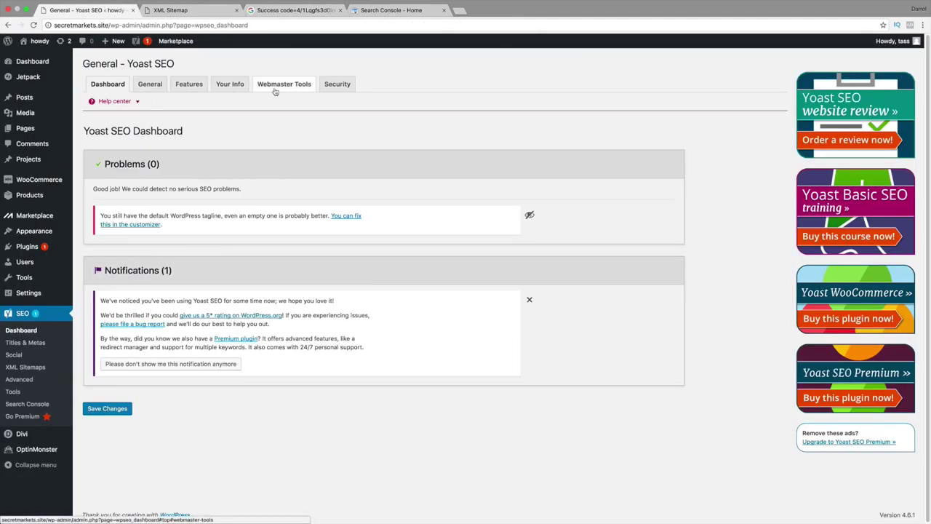
left_click(230, 87)
left_click(188, 86)
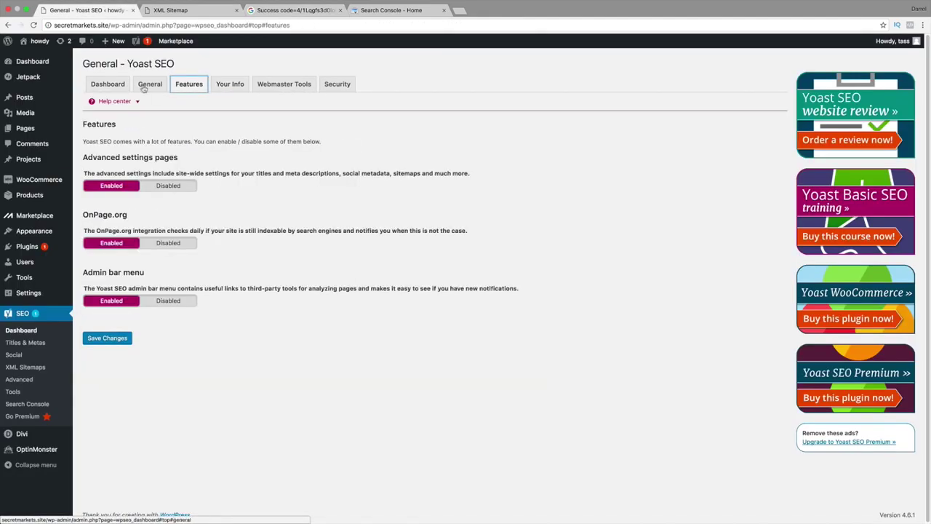
left_click(143, 86)
left_click(284, 84)
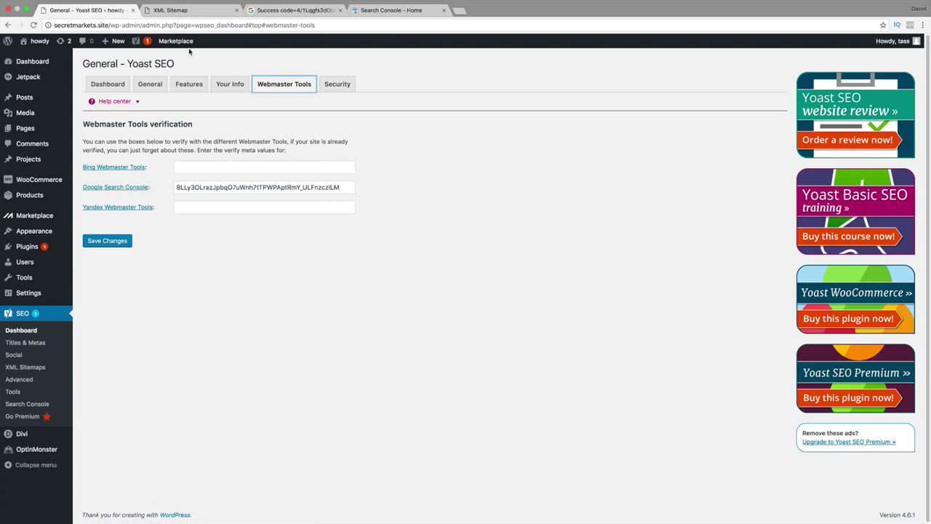
double_click(226, 188)
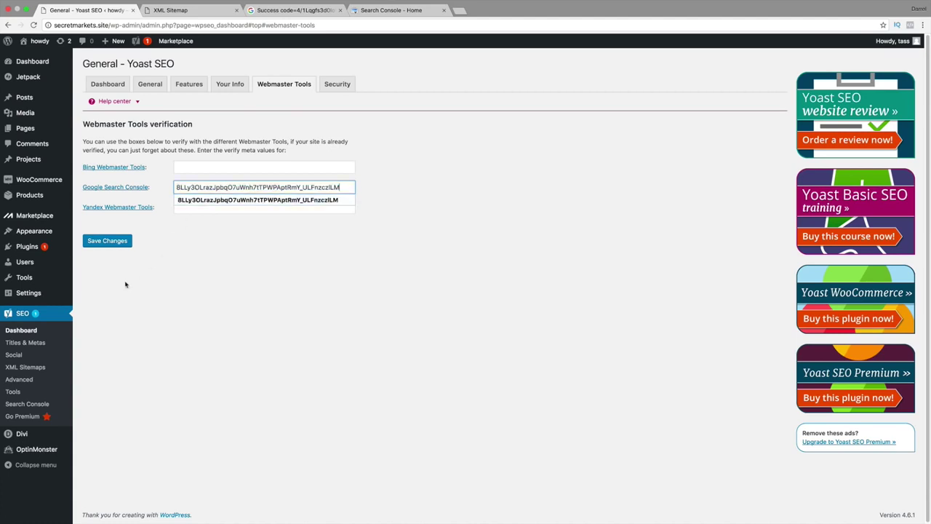
left_click(29, 368)
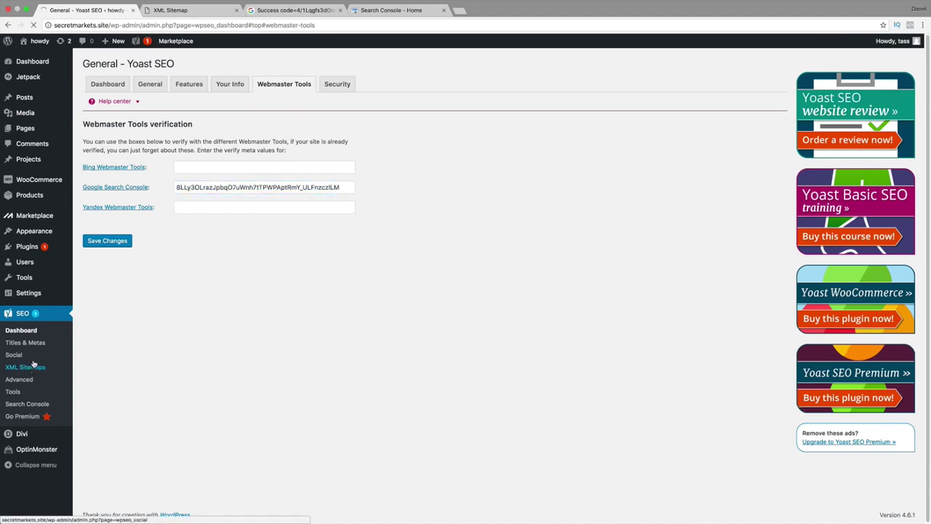
Step: Open the secretmarkets.site property in Google Search Console and start adding a sitemap under its crawl sitemaps
left_click(373, 11)
left_click(316, 14)
left_click(386, 13)
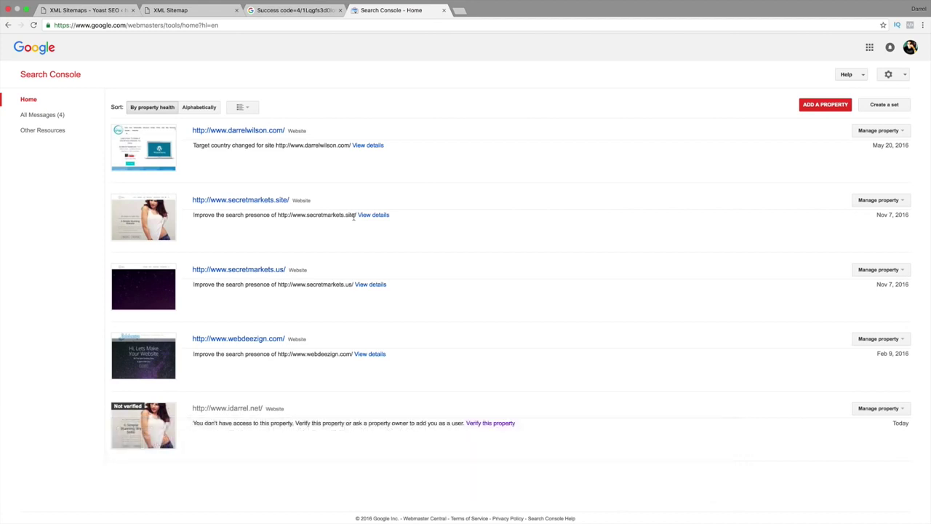
left_click(903, 202)
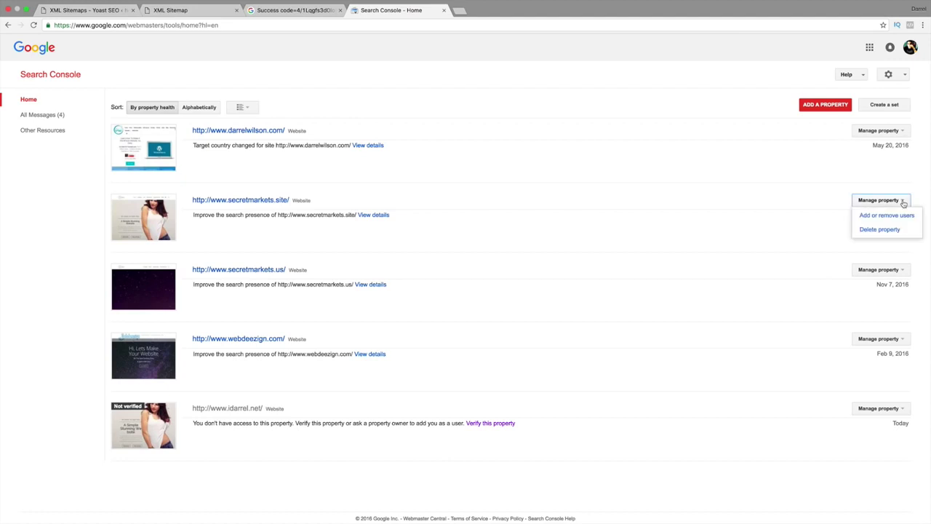
left_click(273, 203)
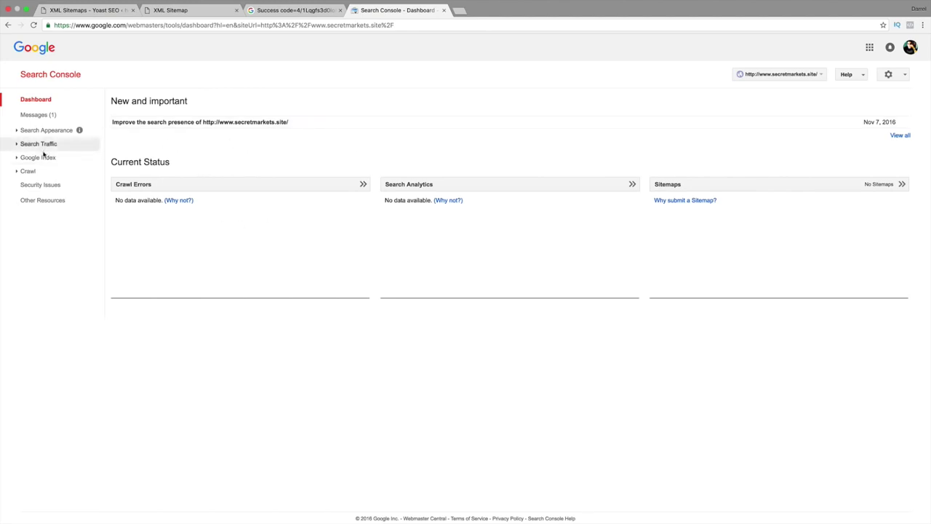
left_click(29, 172)
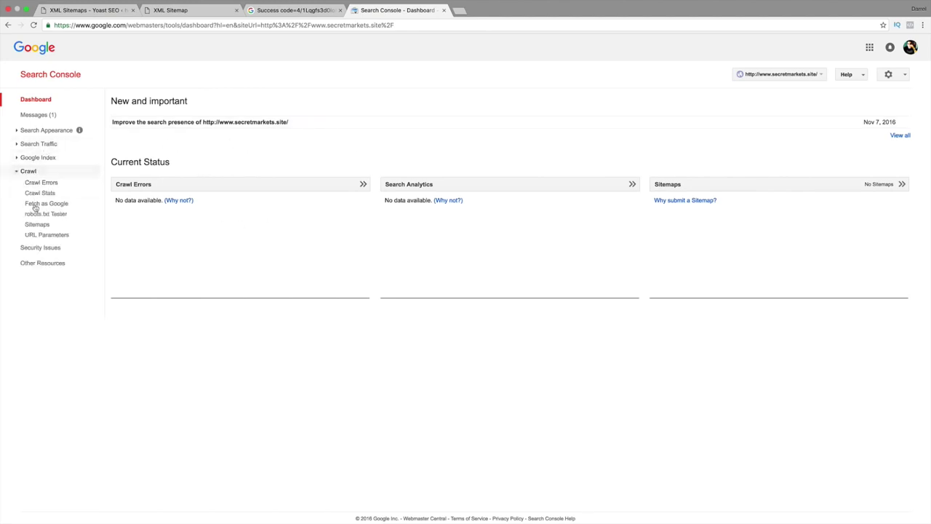
left_click(36, 226)
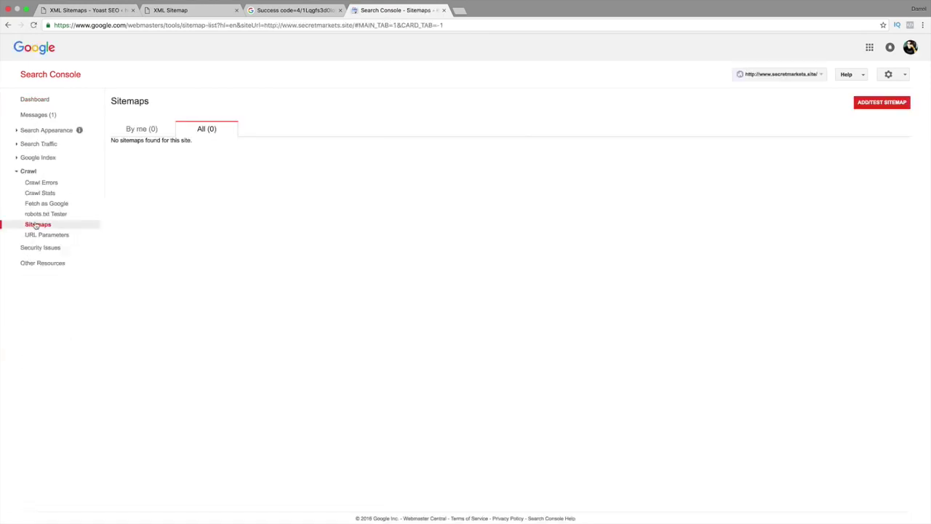
left_click(867, 106)
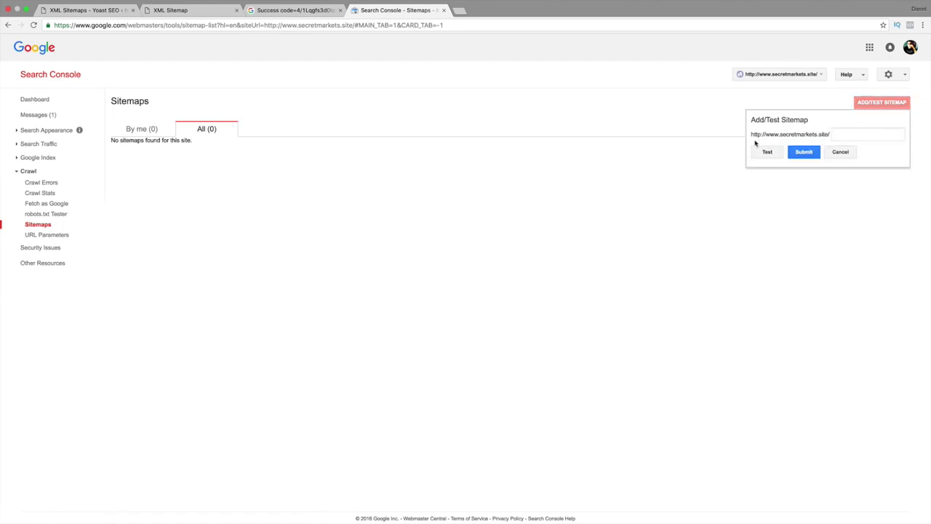
Step: Copy category-sitemap.xml from the site's XML sitemap index into the new sitemap address in Search Console
left_click(216, 9)
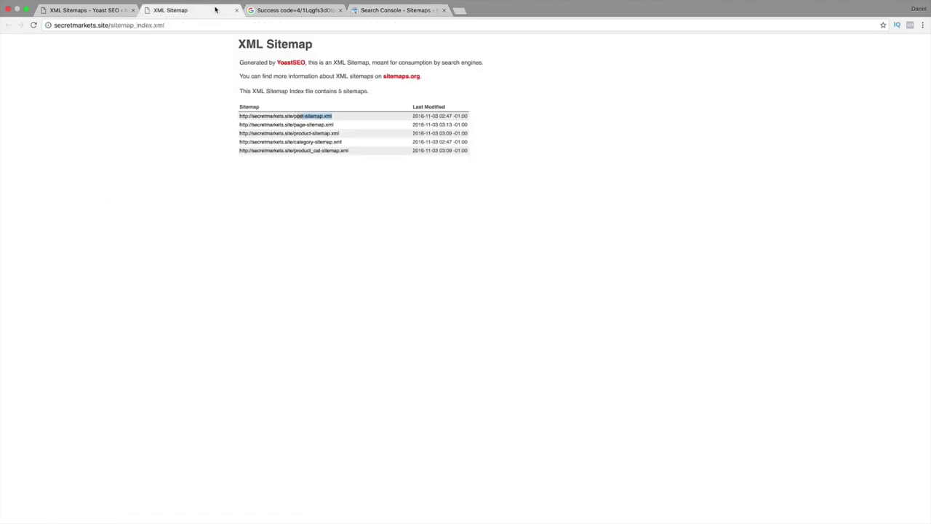
left_click(339, 108)
left_click_drag(345, 119, 298, 113)
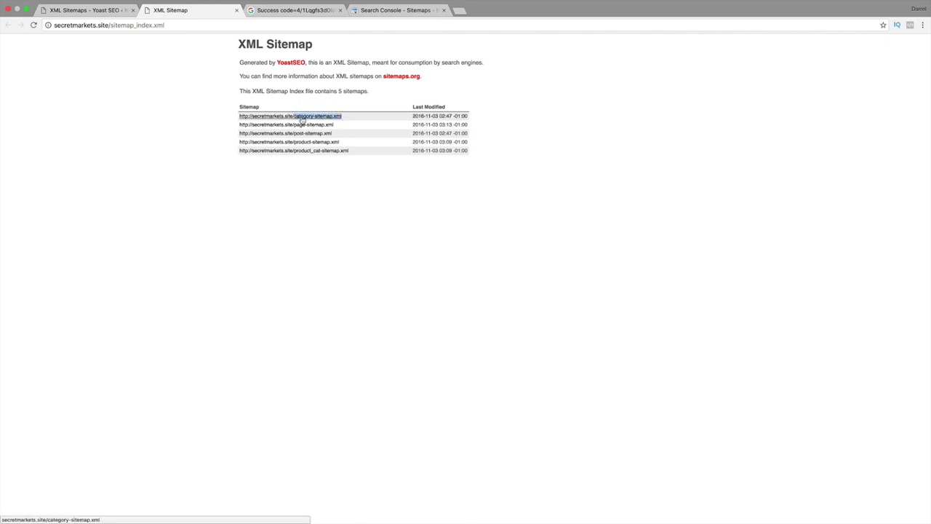
right_click(302, 117)
left_click(324, 175)
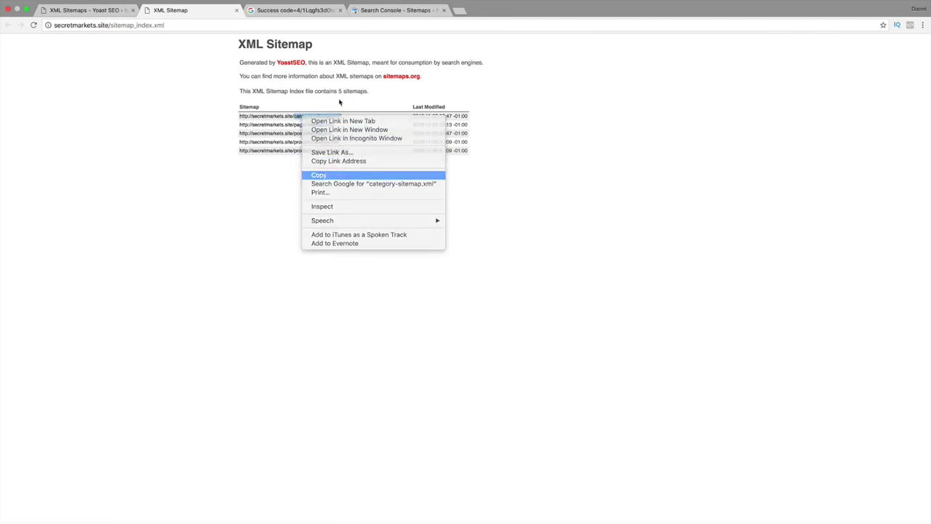
left_click(374, 11)
left_click(840, 134)
right_click(841, 136)
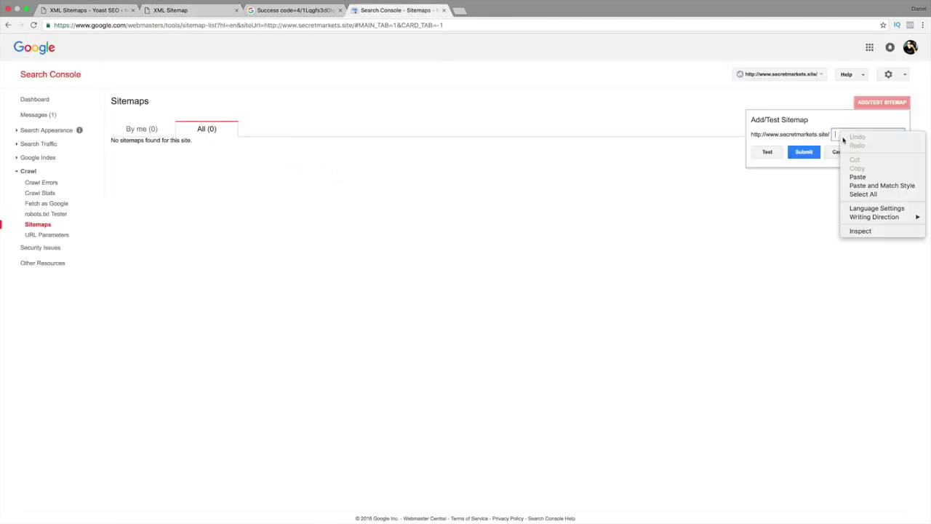
left_click(861, 176)
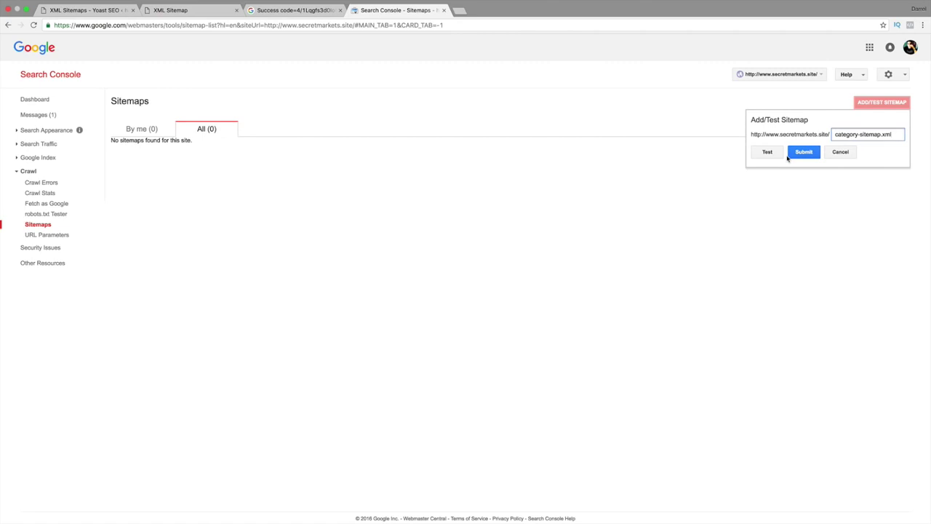
Step: Test the category sitemap, check its error details, and close the test
left_click(764, 156)
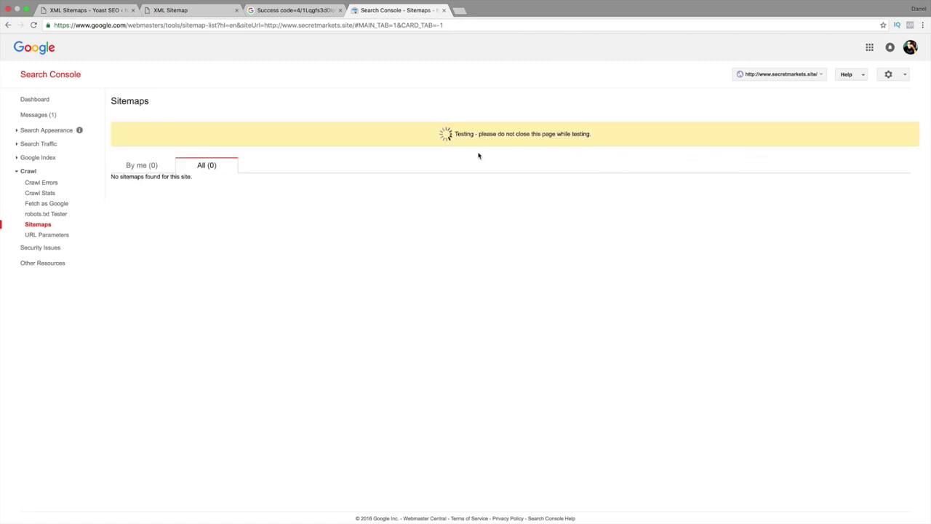
left_click(543, 135)
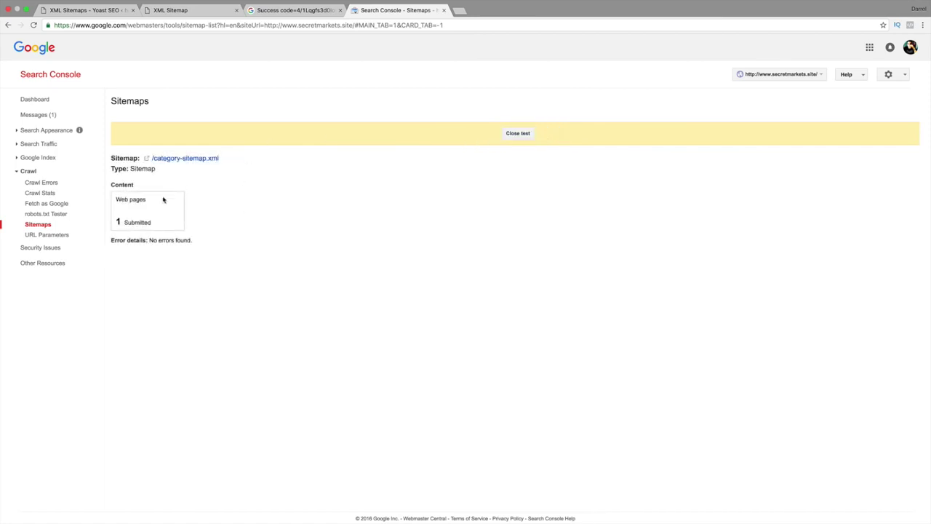
left_click_drag(196, 243, 128, 241)
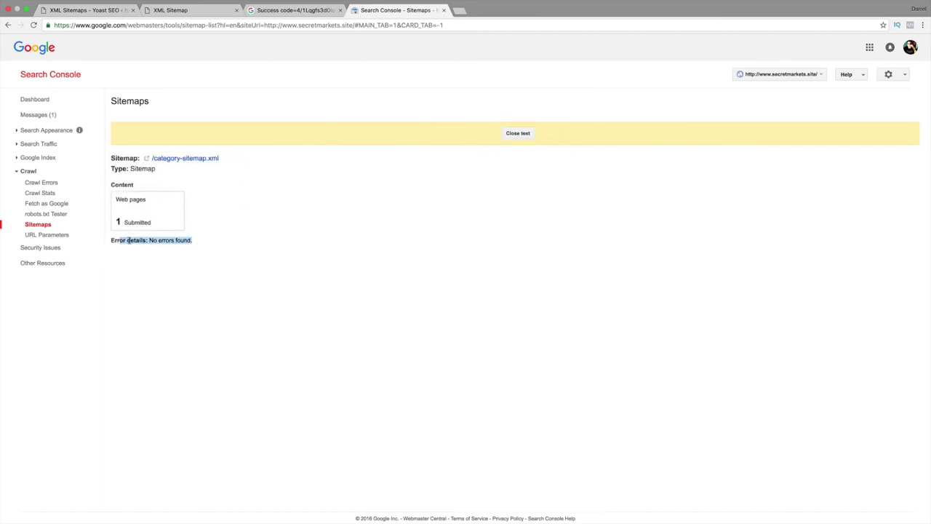
left_click(525, 136)
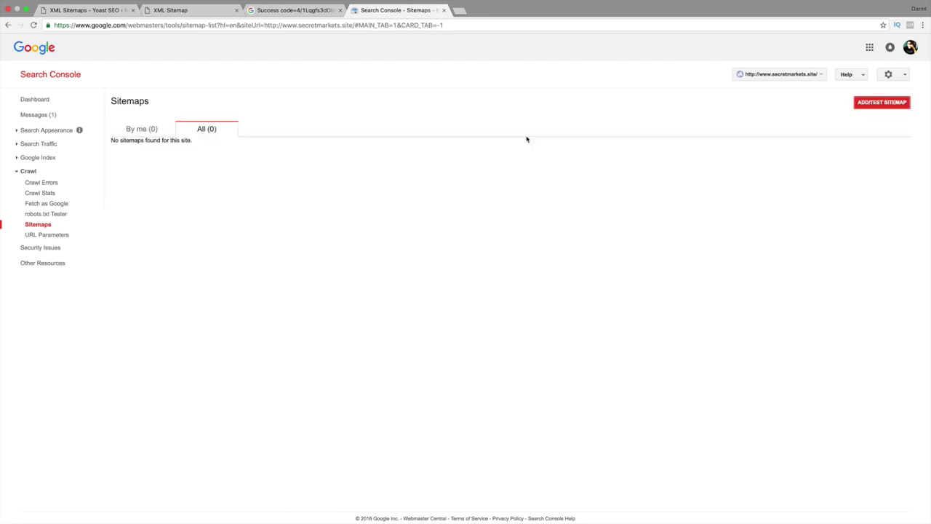
Step: Submit category-sitemap.xml as a sitemap for the site and refresh the sitemap list
left_click(873, 106)
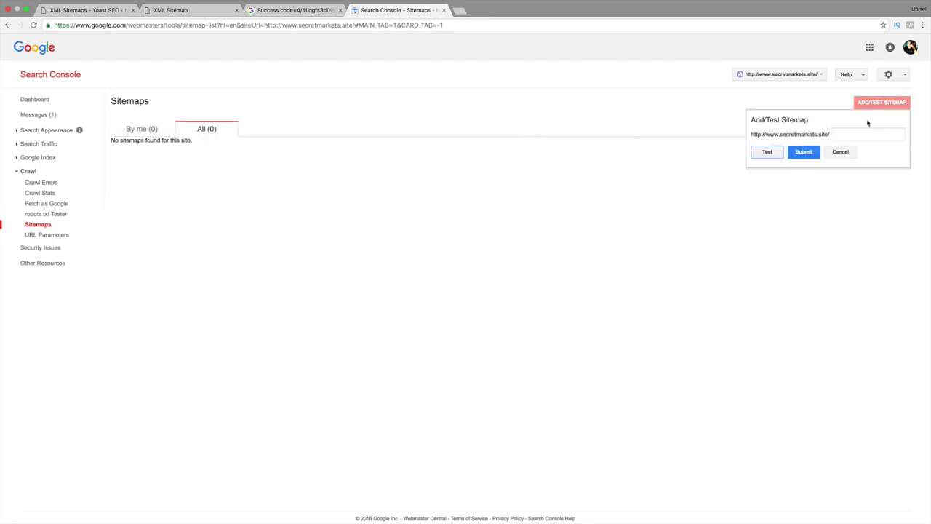
right_click(854, 135)
left_click(837, 179)
left_click(803, 153)
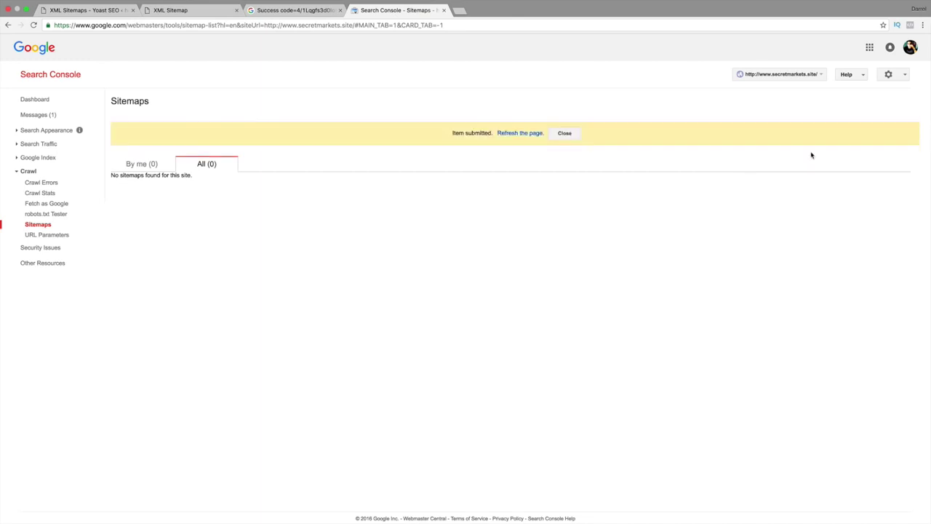
left_click(529, 133)
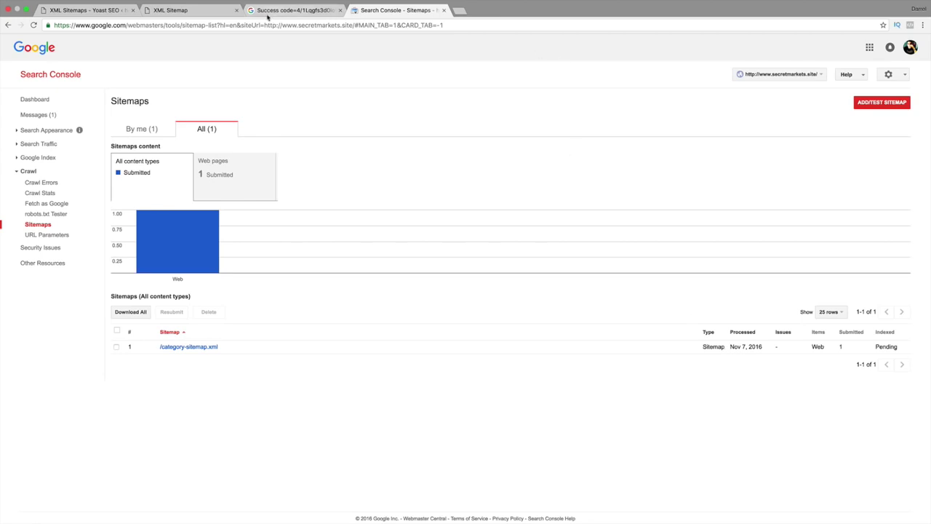
Step: Copy page-sitemap.xml from the XML sitemap index, submit it in Search Console, and reload the sitemap list
left_click(182, 10)
left_click_drag(338, 125, 294, 124)
right_click(295, 125)
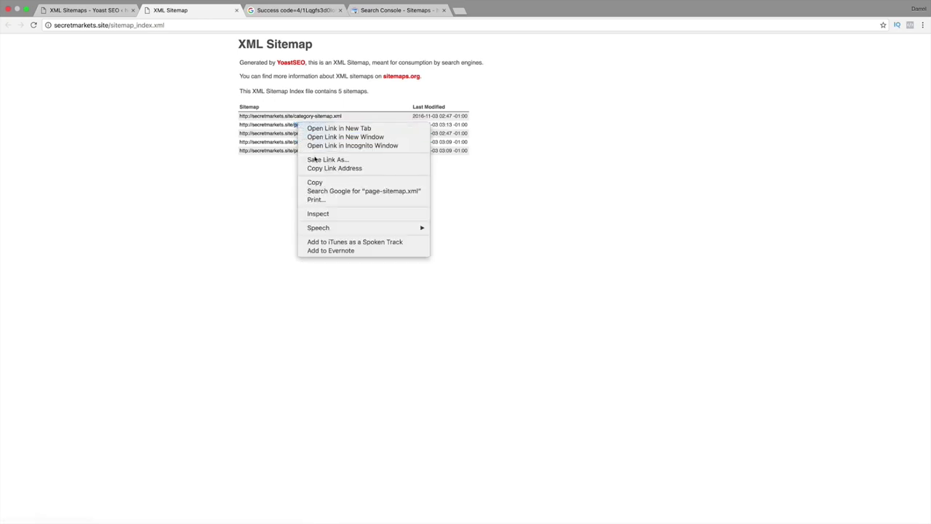
left_click(314, 182)
left_click(408, 10)
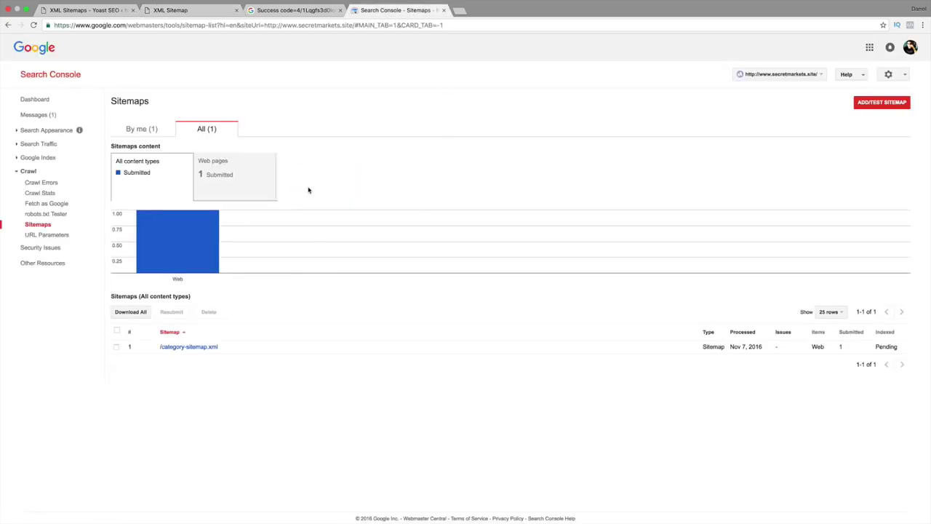
left_click(873, 104)
right_click(847, 137)
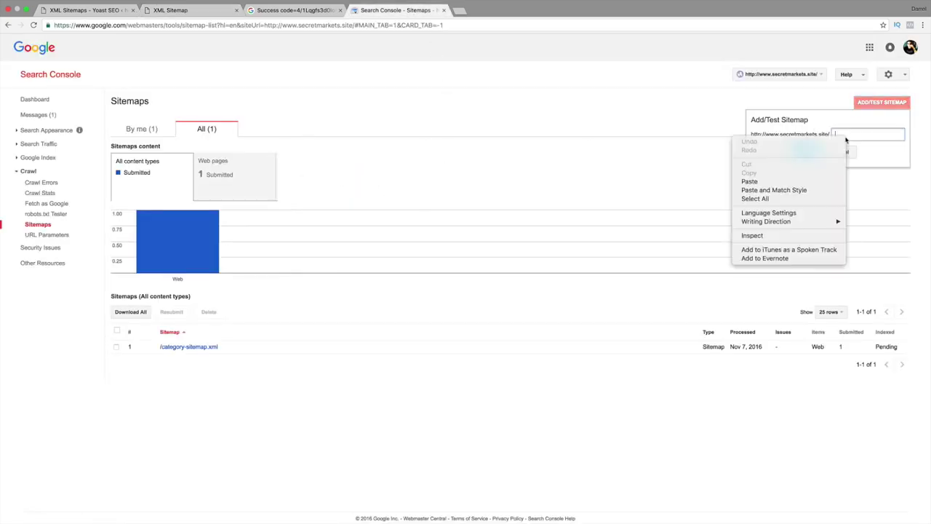
left_click(822, 181)
left_click(813, 152)
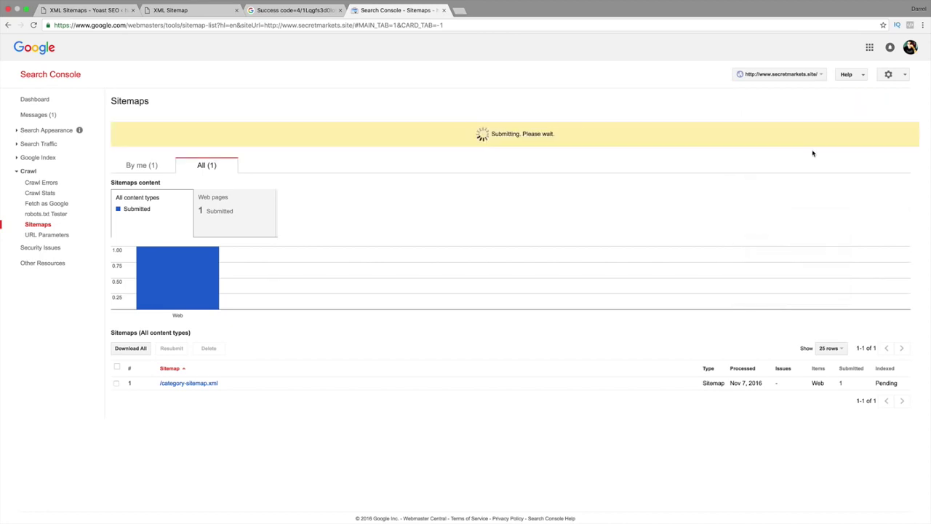
left_click(563, 136)
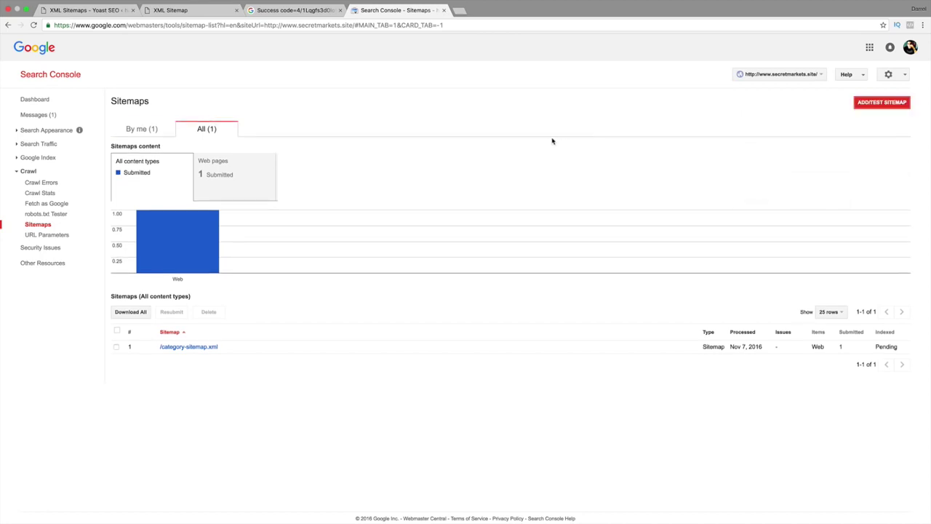
left_click(33, 25)
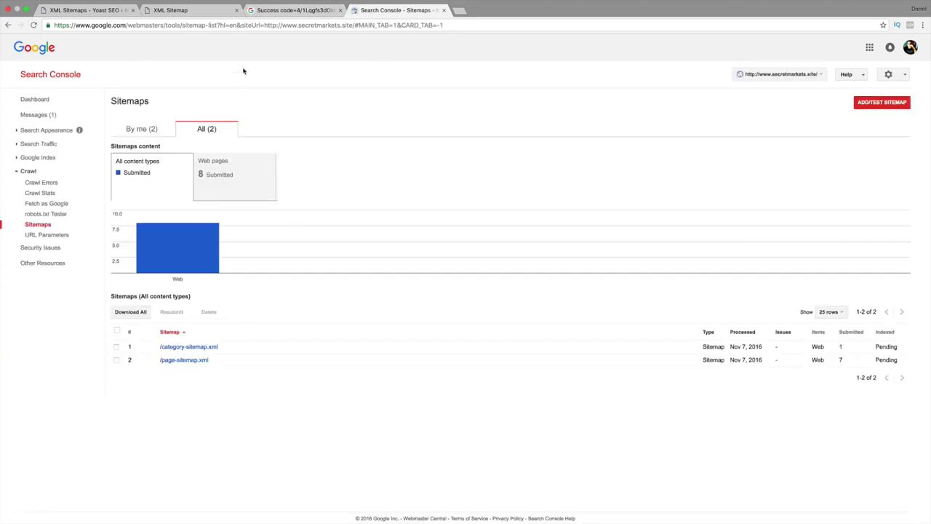
Step: Copy post-sitemap.xml from the XML sitemap index, submit it in Search Console, and refresh the sitemap list
left_click(263, 11)
left_click(188, 11)
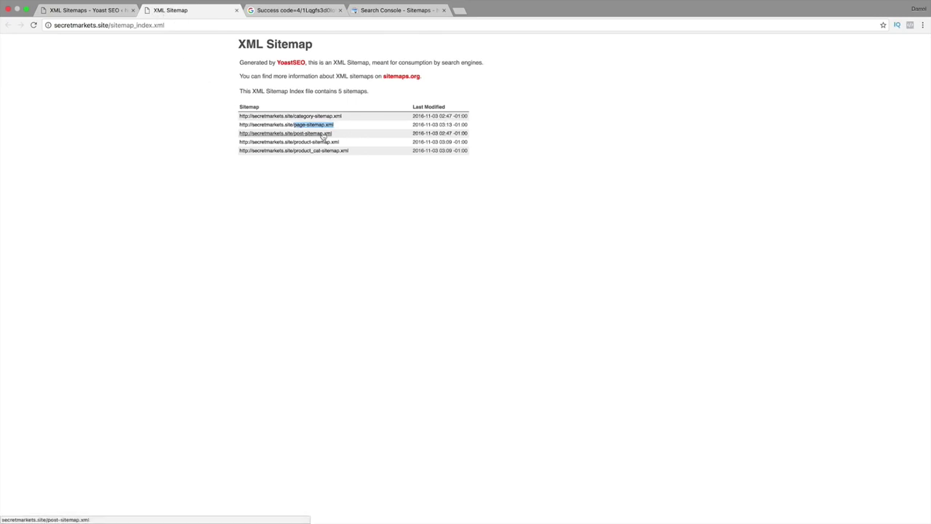
left_click_drag(333, 133, 296, 134)
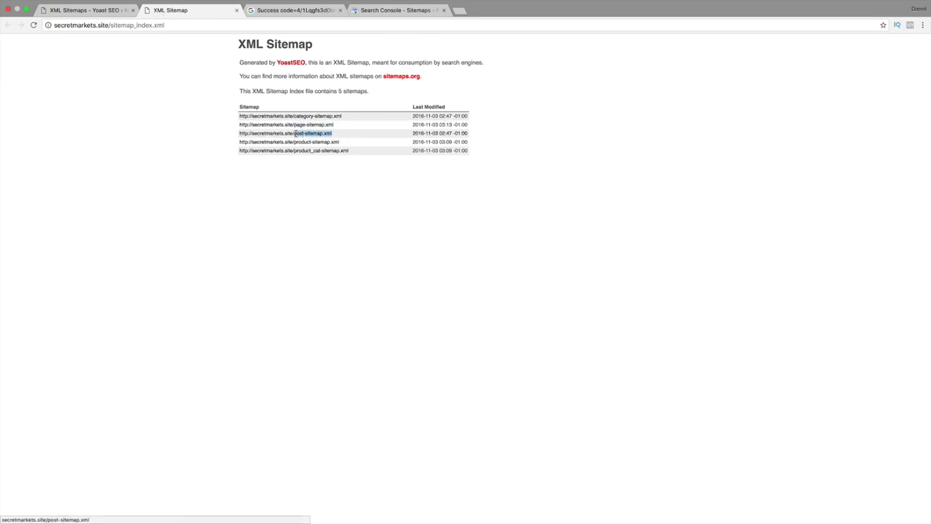
right_click(297, 134)
left_click(317, 190)
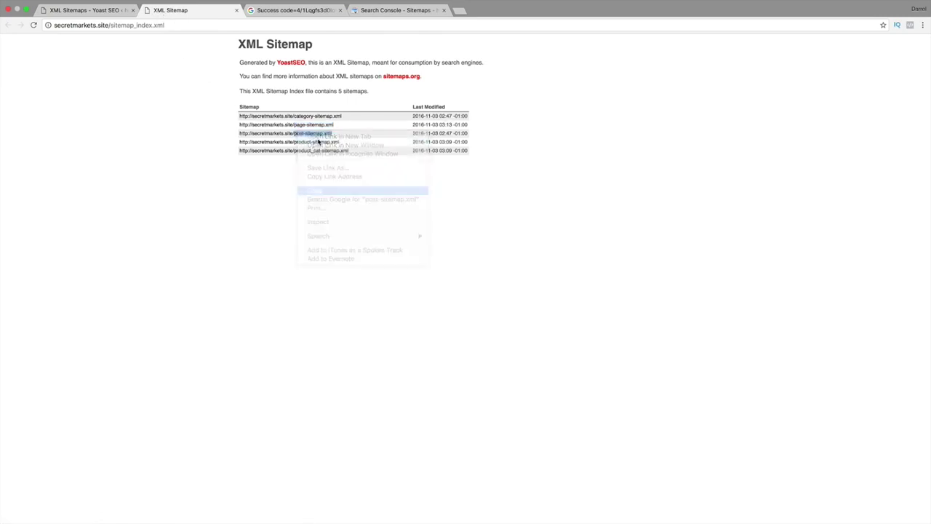
left_click(386, 10)
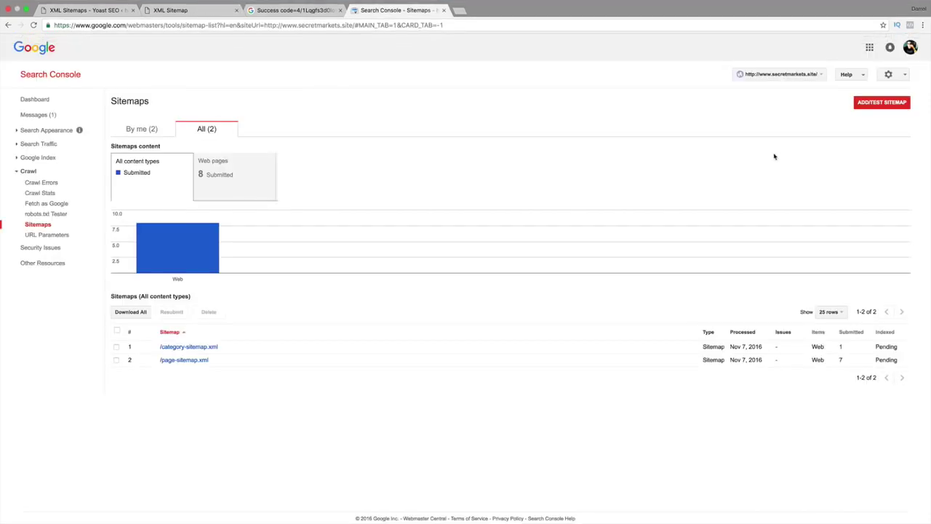
left_click(873, 104)
right_click(842, 130)
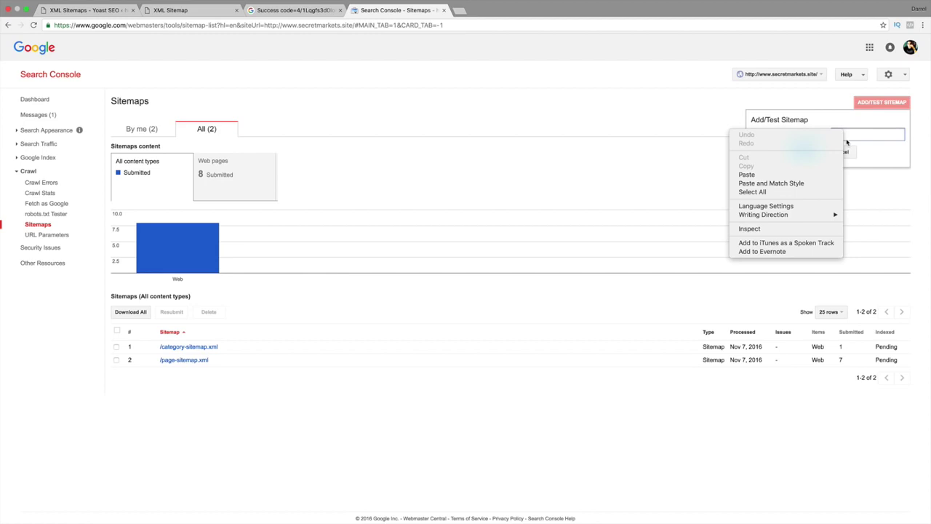
left_click(832, 174)
left_click(808, 154)
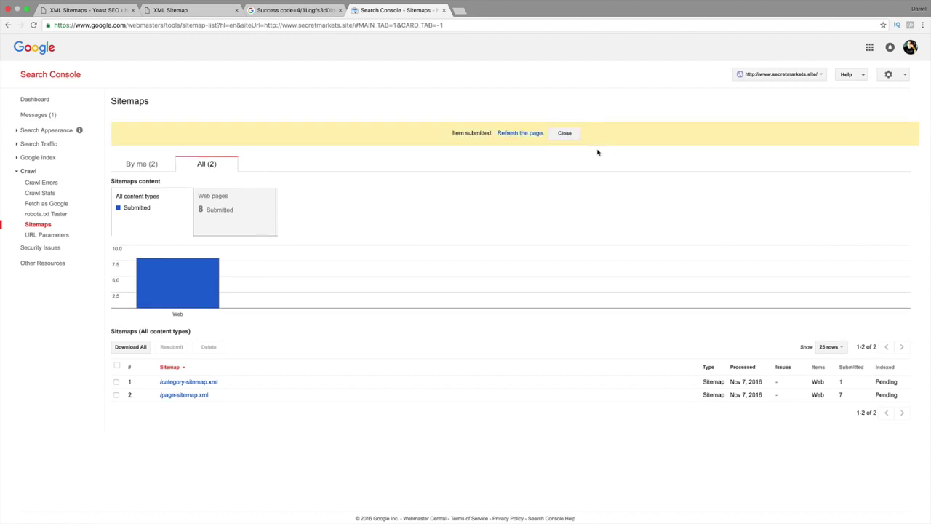
left_click(533, 133)
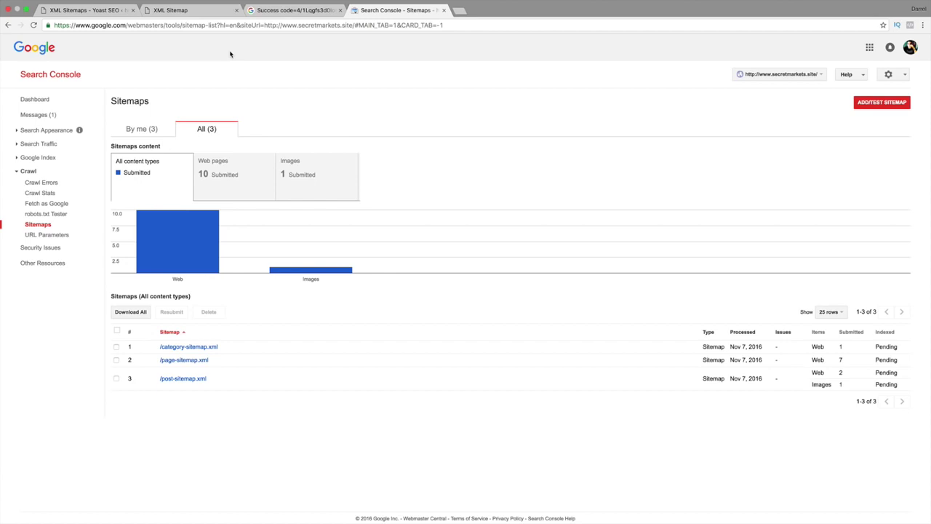
Step: Close the XML sitemap index page and the Google authorization code page
left_click(201, 14)
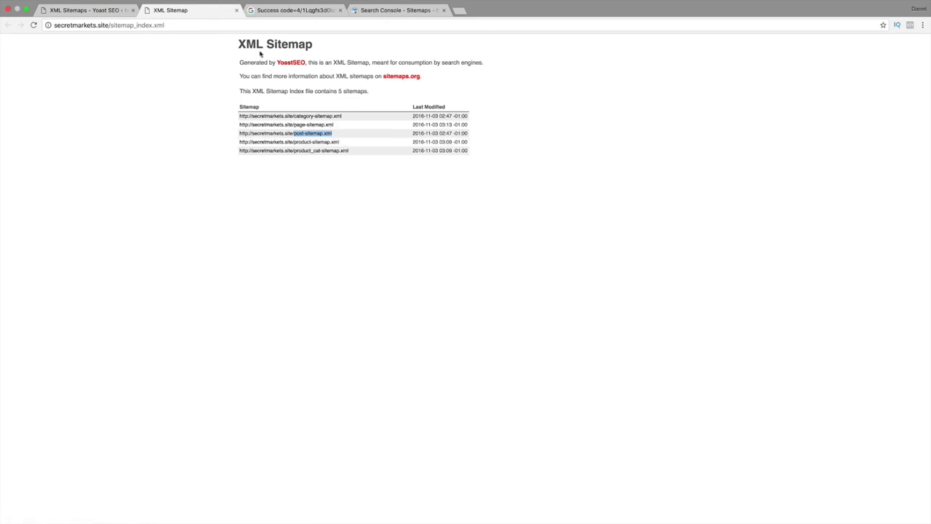
left_click(235, 10)
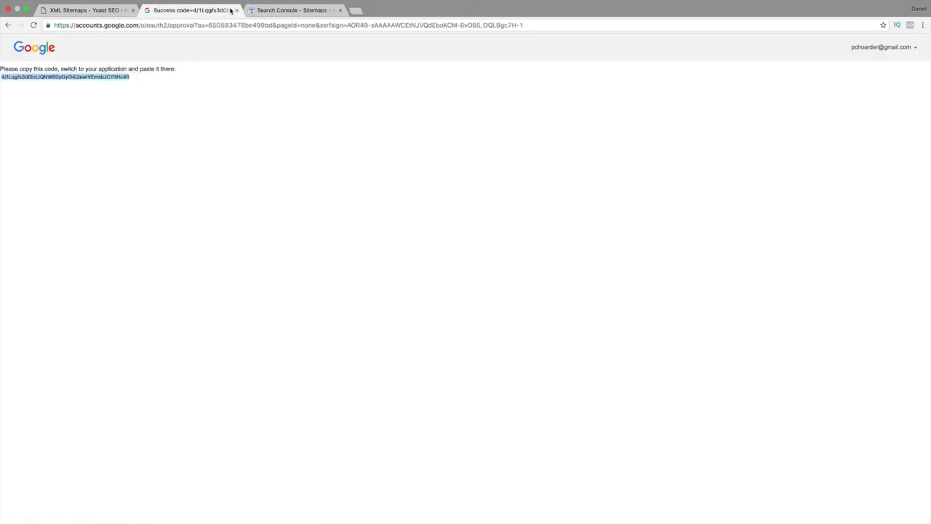
left_click(235, 10)
Step: Enable breadcrumbs in Yoast SEO's Advanced settings and look over the separator and other breadcrumb options
left_click(83, 10)
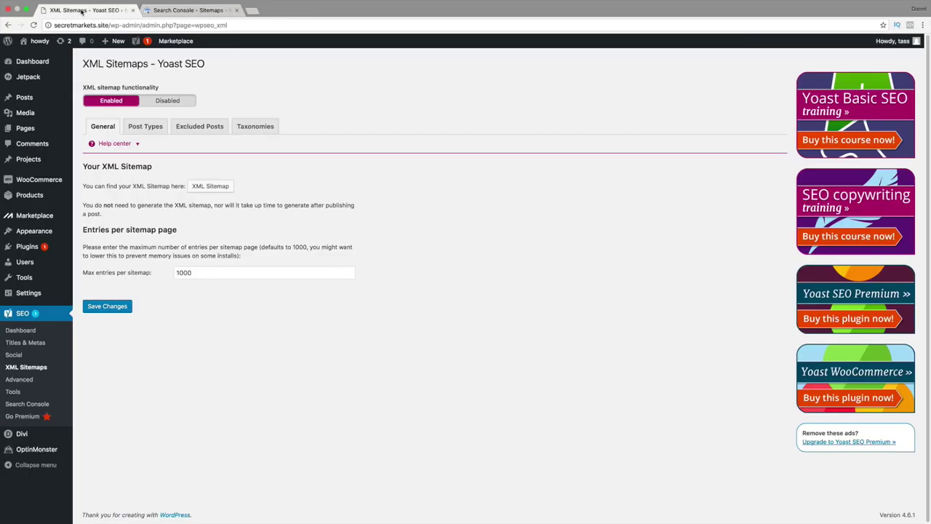
left_click(27, 381)
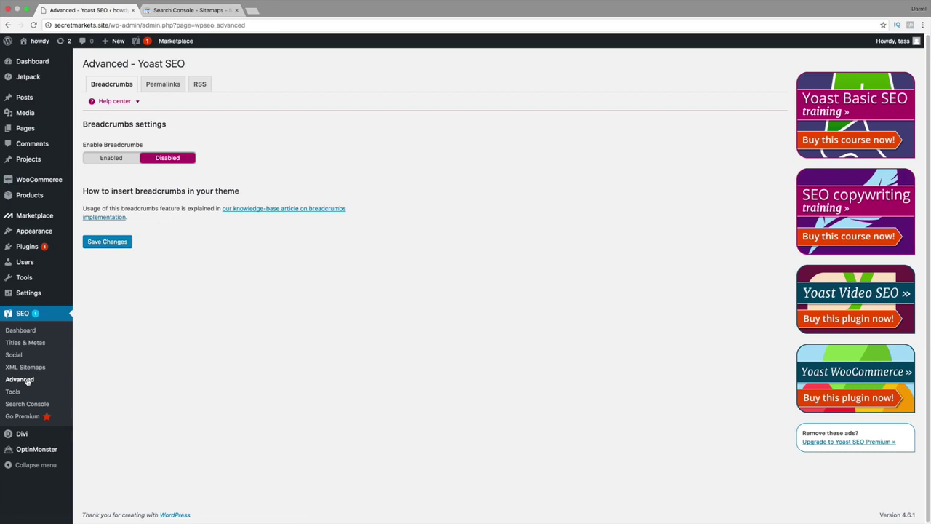
left_click(119, 159)
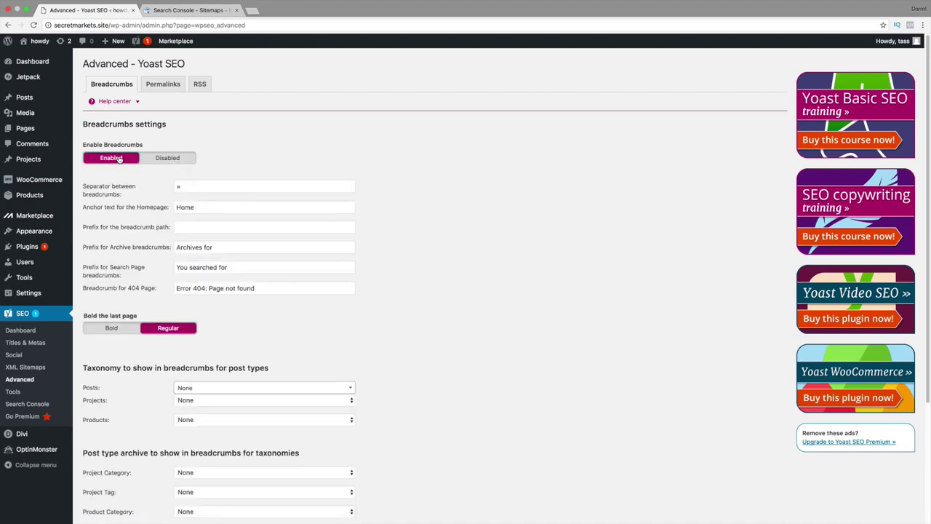
left_click_drag(192, 188, 167, 191)
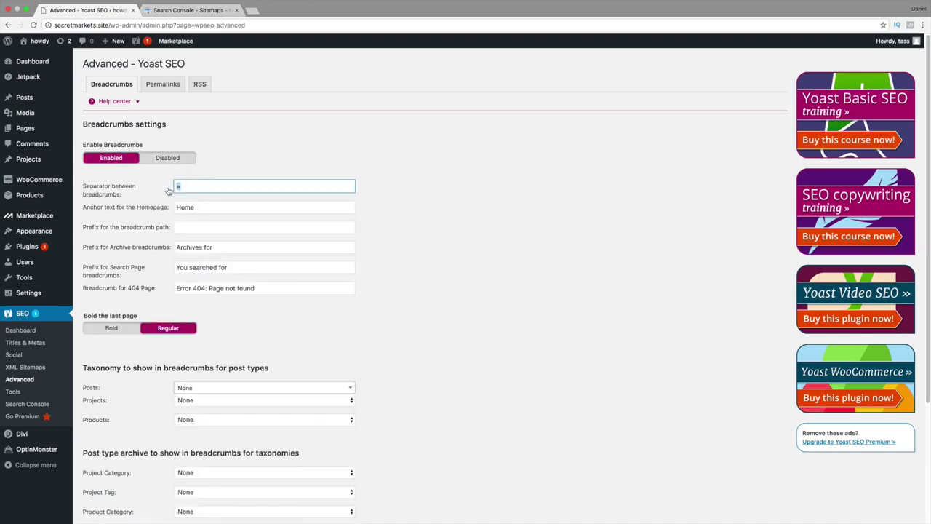
left_click(177, 187)
scroll(219, 158, "down", 1)
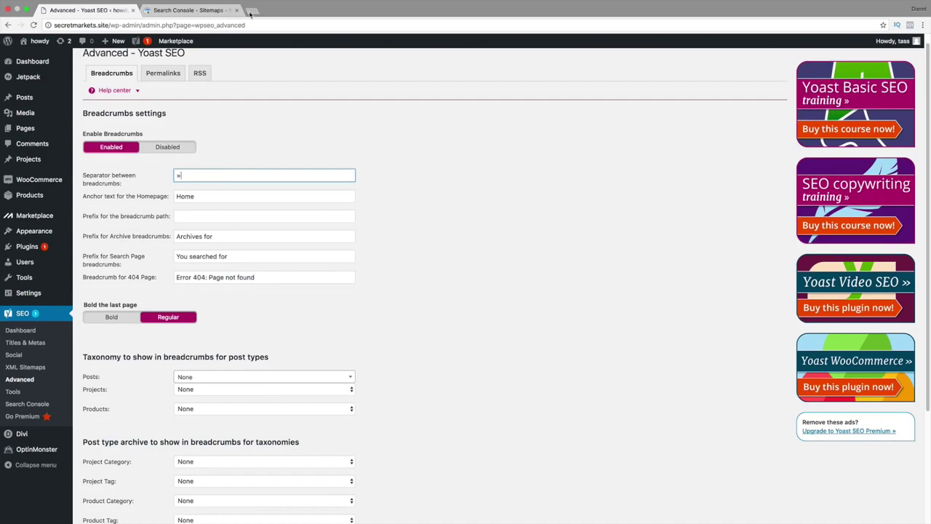
Step: Open google.com in a new browser tab and search for "wp beginner"
left_click(252, 10)
type("google.com")
key("Return")
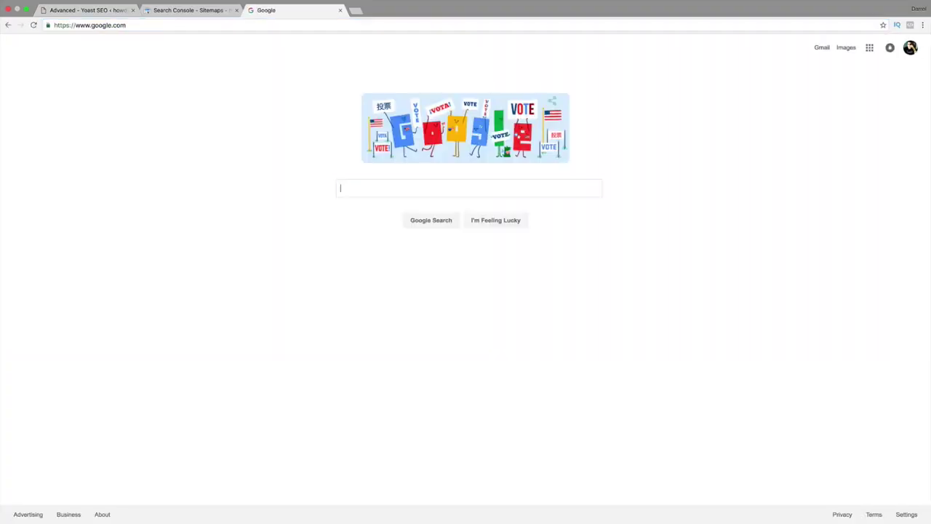
type("wp bei")
key("BackSpace")
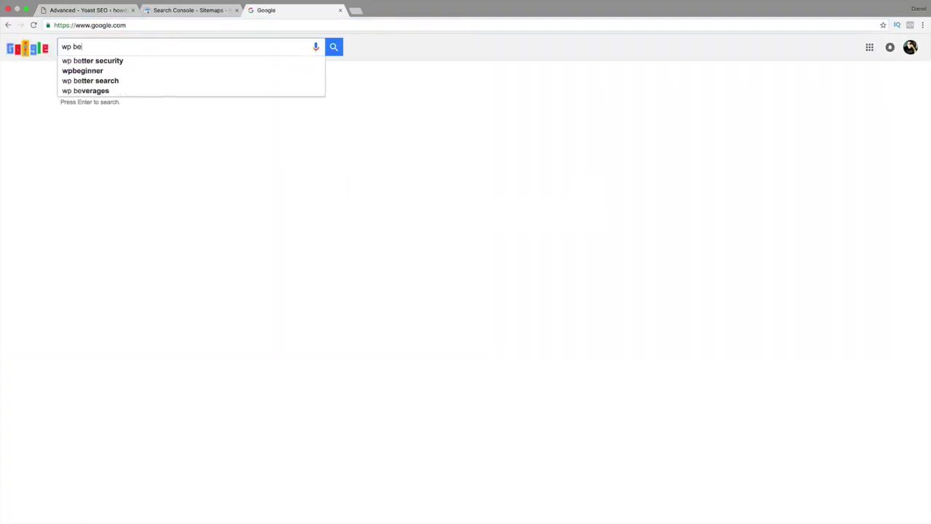
type("ginner")
key("Return")
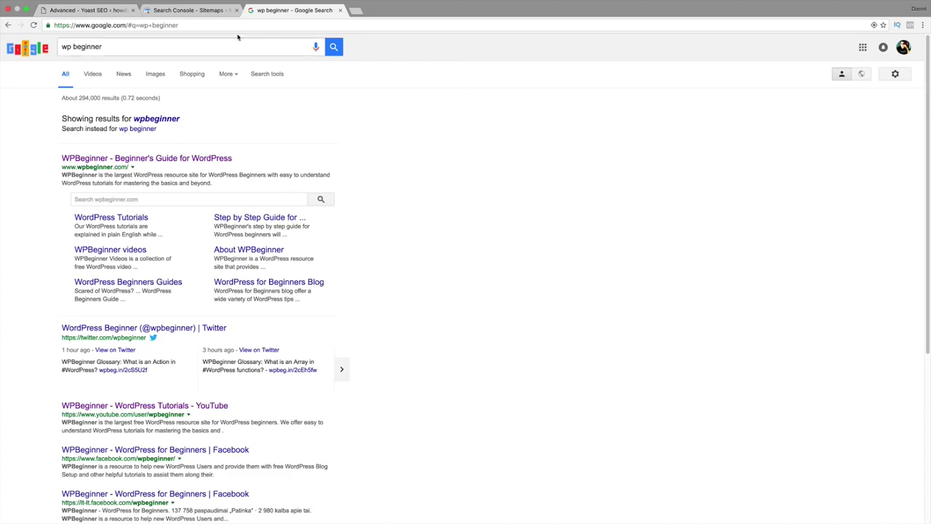
Step: Look over the wp beginner search results and search Google for the website tutorial author's name
scroll(301, 150, "down", 5)
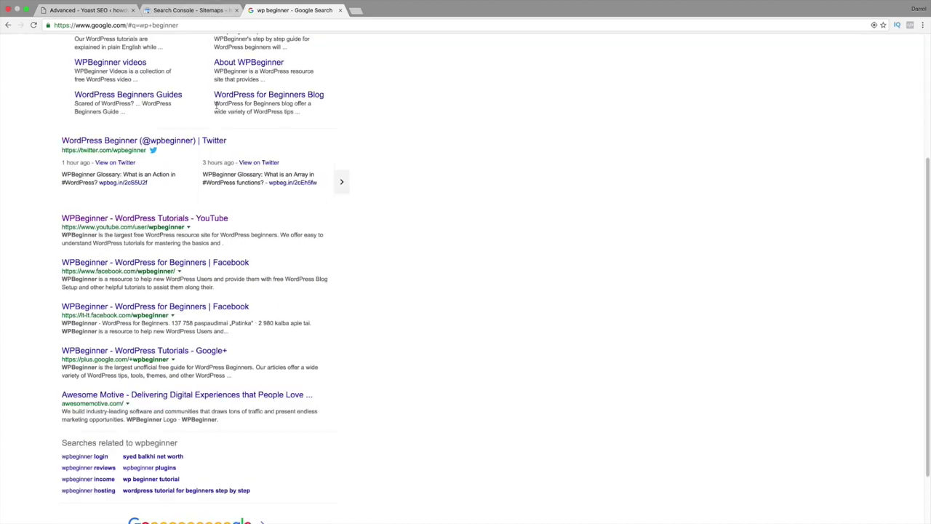
scroll(215, 105, "up", 5)
triple_click(187, 41)
type("darrel ")
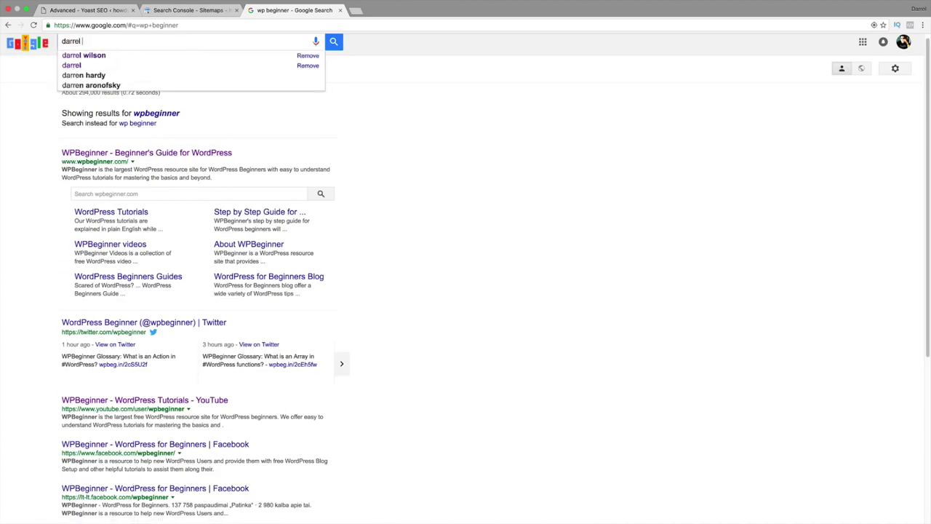
type("wilson")
key("Return")
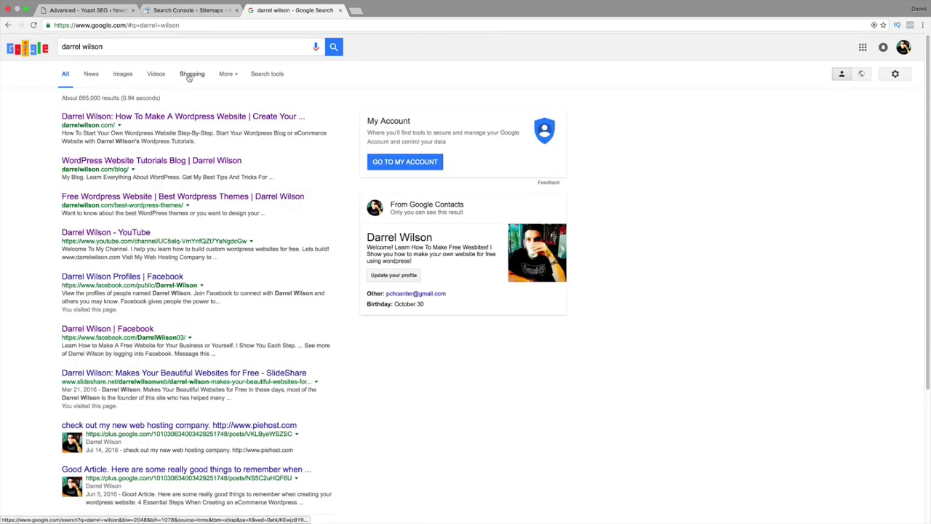
Step: Return to Yoast SEO's Advanced settings and set Enable Breadcrumbs to Disabled
left_click(186, 10)
left_click(91, 10)
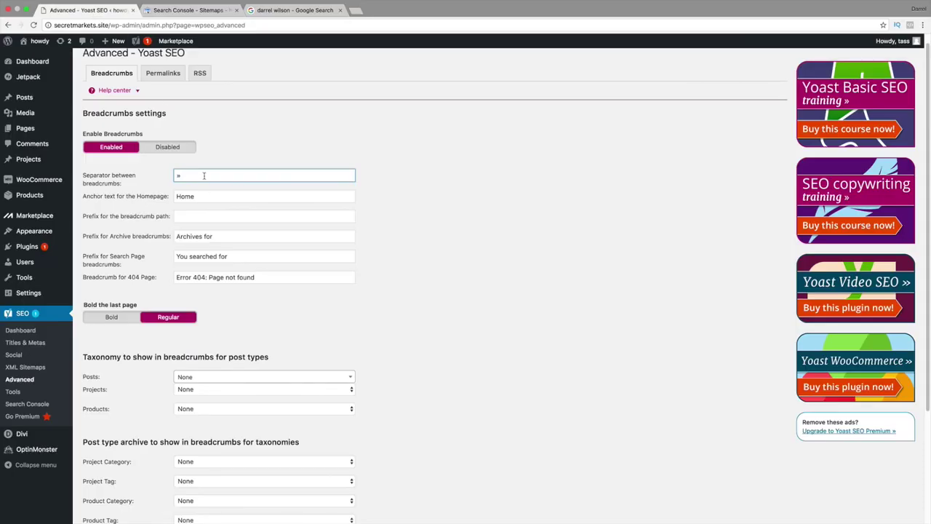
left_click_drag(187, 176, 173, 177)
left_click(172, 149)
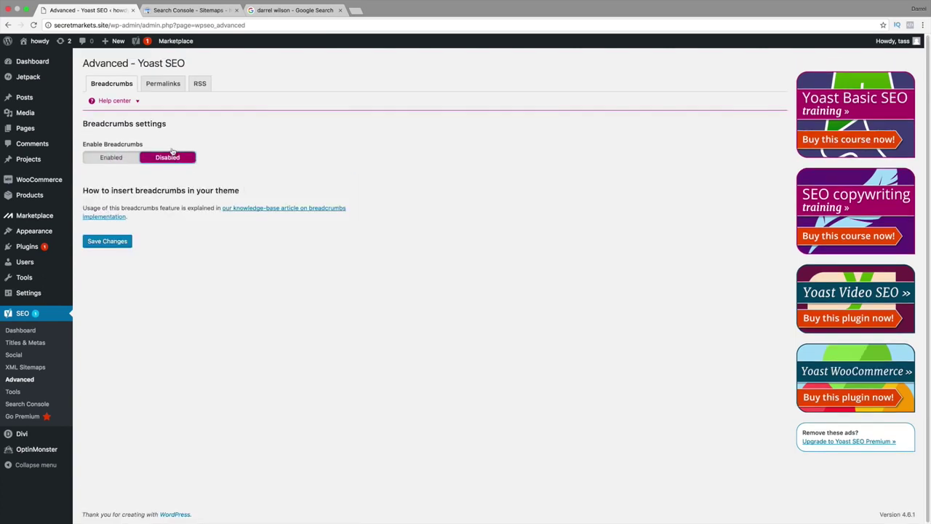
Step: Open the knowledge-base article on breadcrumbs implementation, examine its code instructions, and return to the Advanced settings
left_click(223, 211)
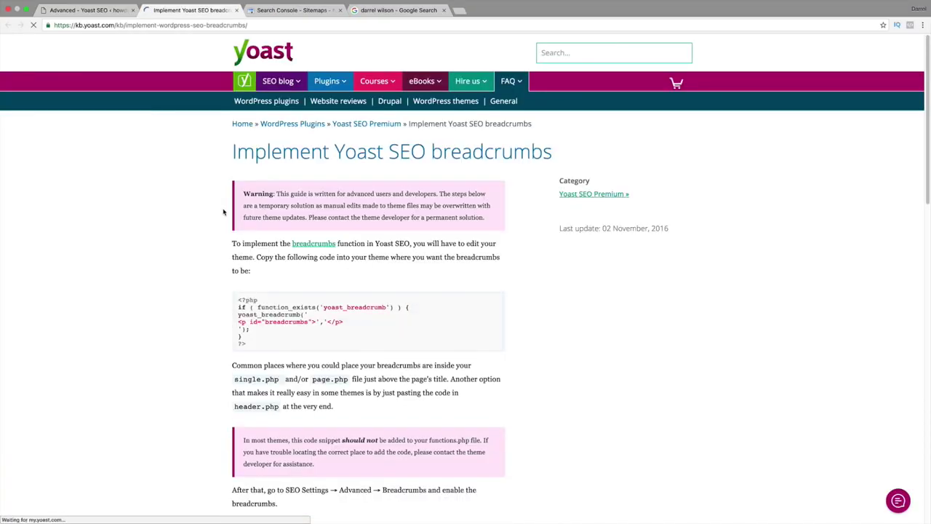
scroll(294, 323, "down", 2)
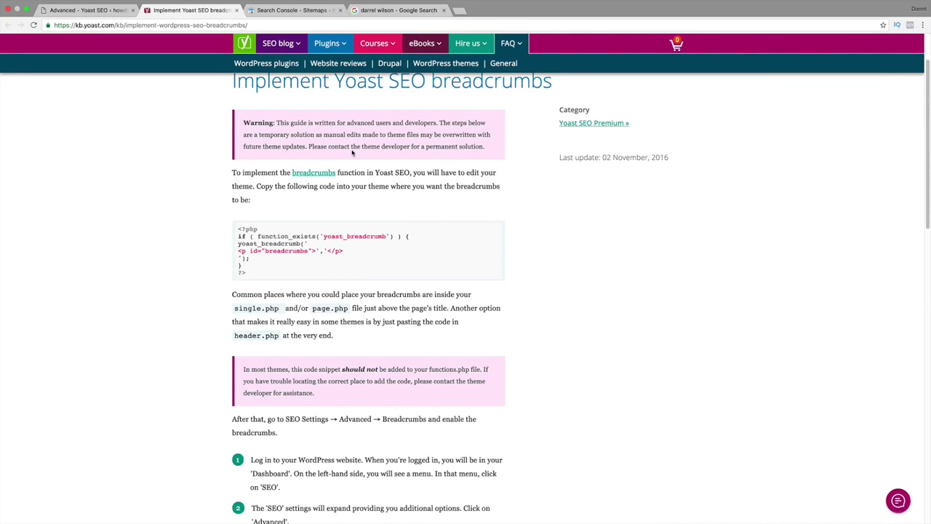
left_click(109, 11)
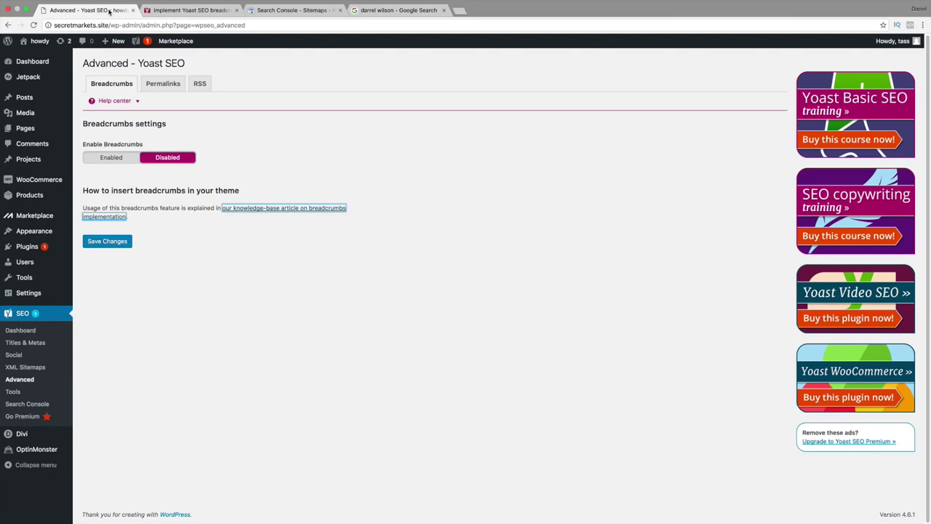
Step: Display Yoast SEO's Permalinks settings and load secretmarkets.us in a new browser tab
left_click(174, 85)
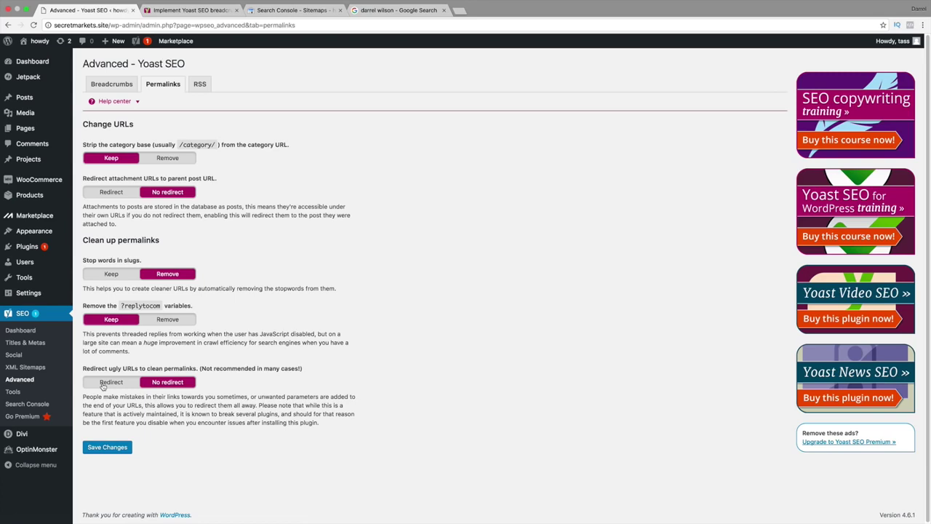
left_click(459, 10)
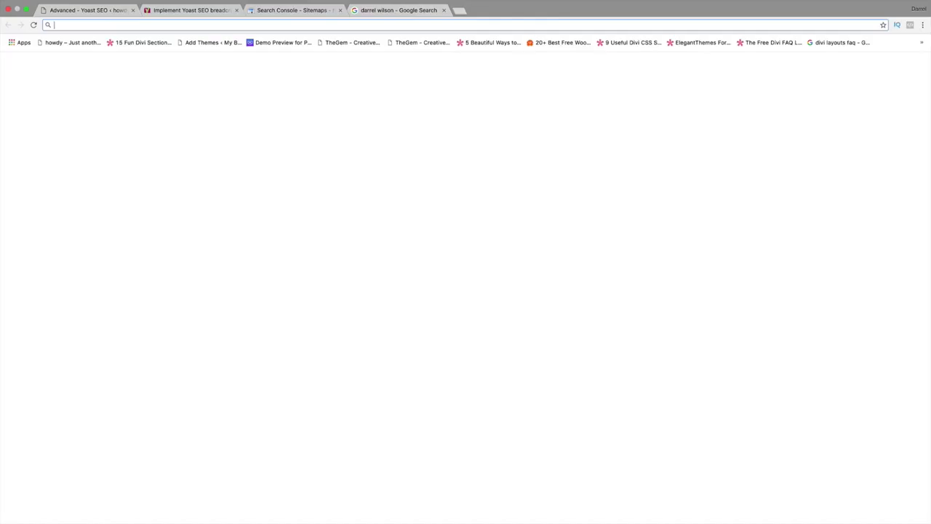
type("secretmarkets.us")
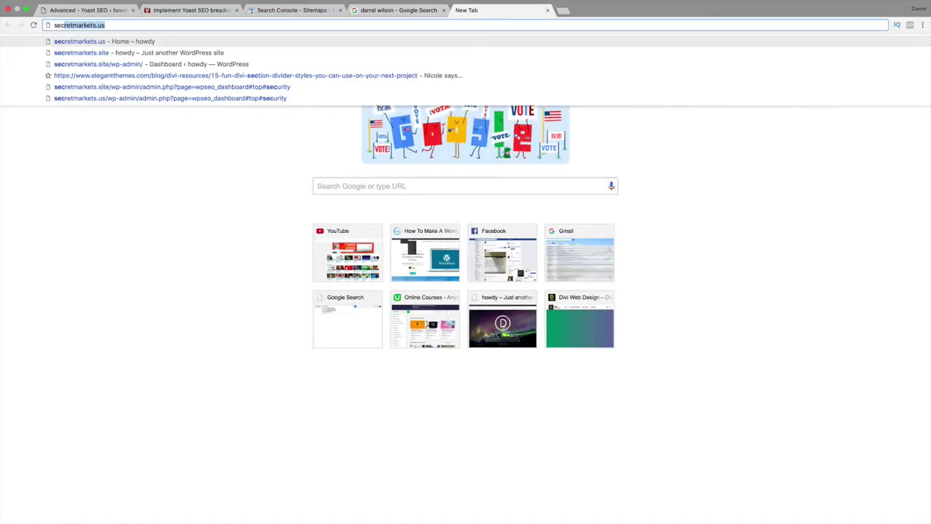
key("Return")
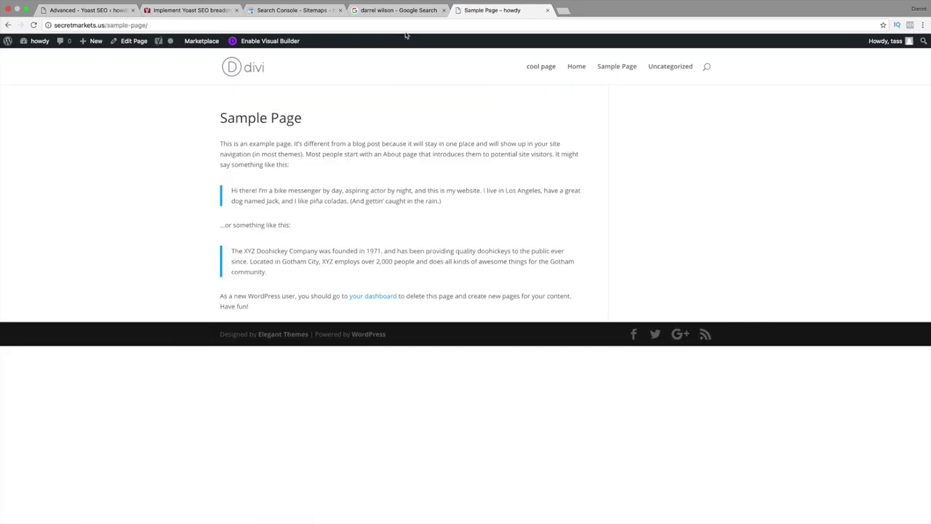
Step: Load secretmarkets.site in the same browser tab and open its Shop page
key("super+l")
type("se")
key("Down")
key("Down")
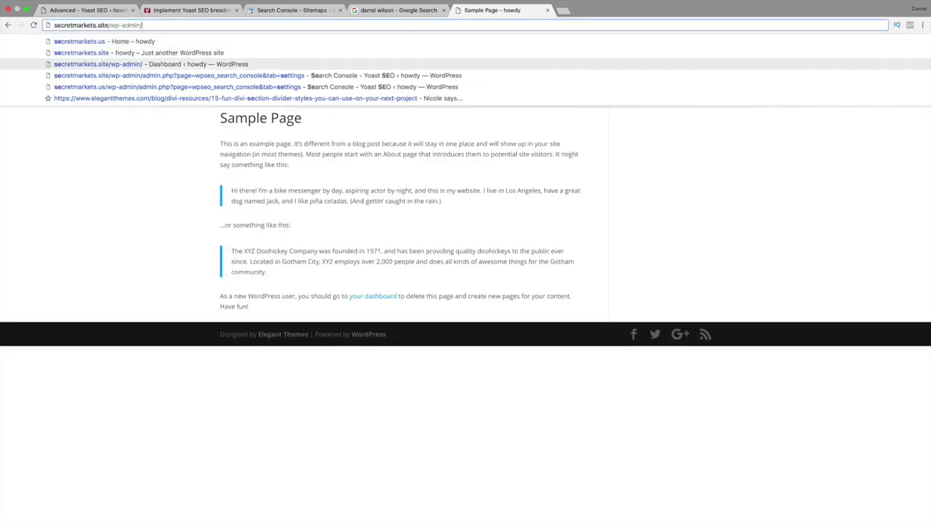
key("Up")
key("Return")
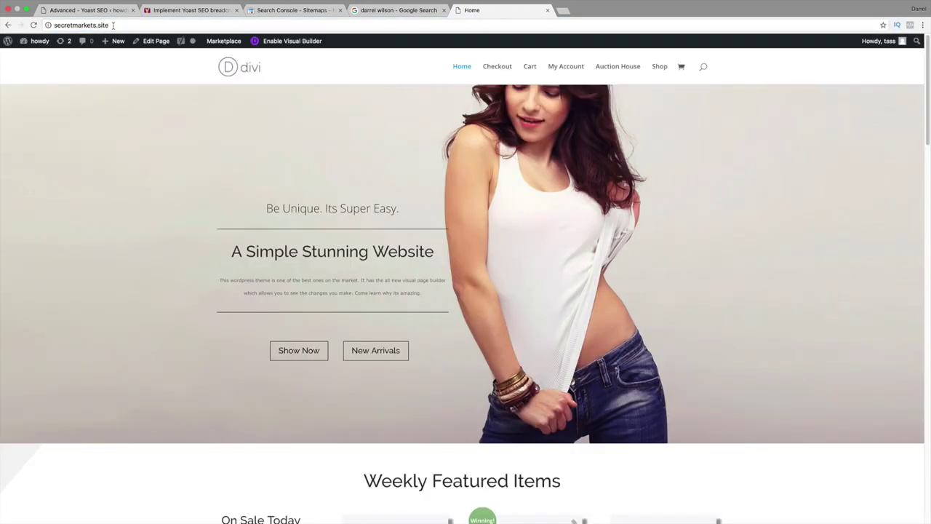
mouse_move(113, 36)
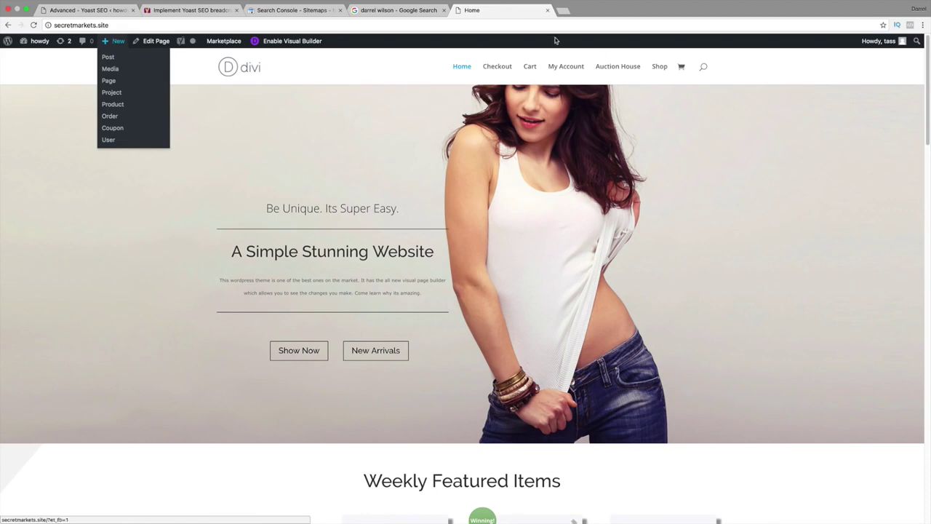
left_click(653, 70)
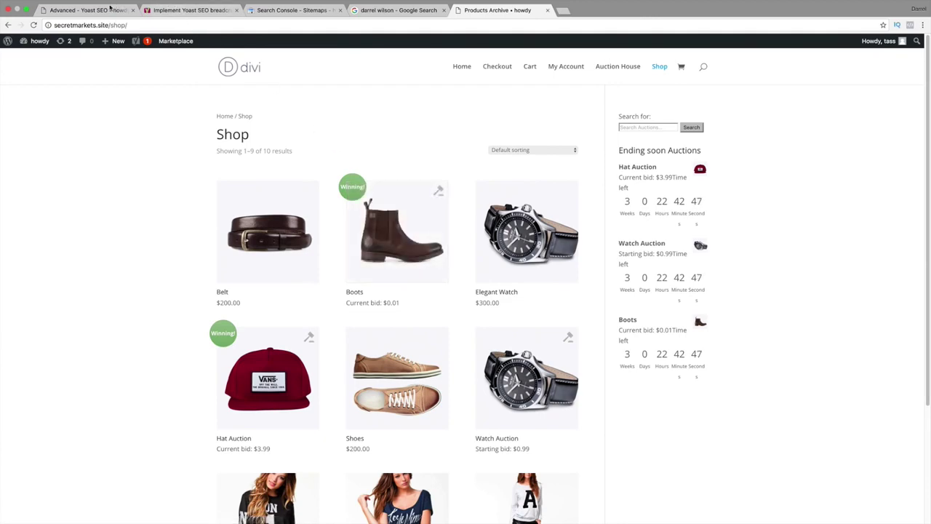
Step: In Yoast SEO's Permalinks settings, set redirecting ugly URLs to clean permalinks to Redirect and examine the additional options
left_click(87, 10)
left_click(111, 385)
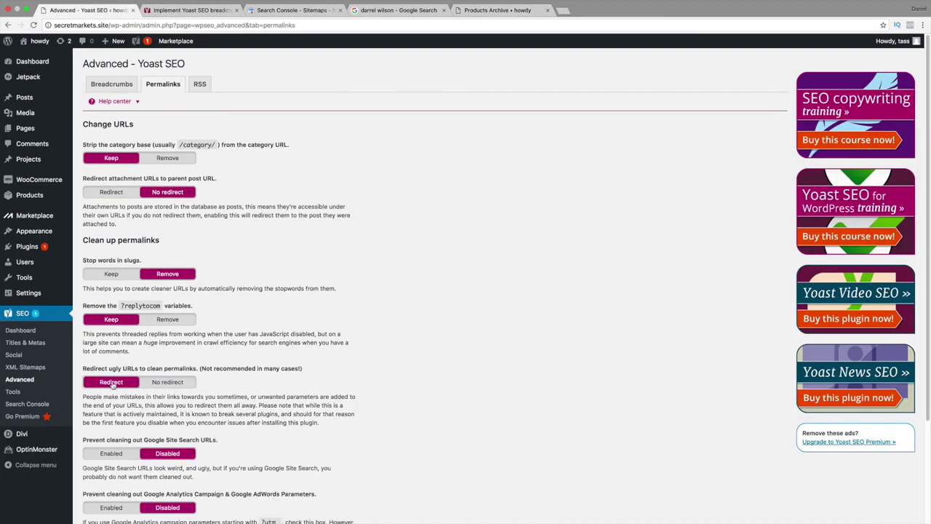
scroll(188, 382, "down", 3)
scroll(195, 376, "down", 2)
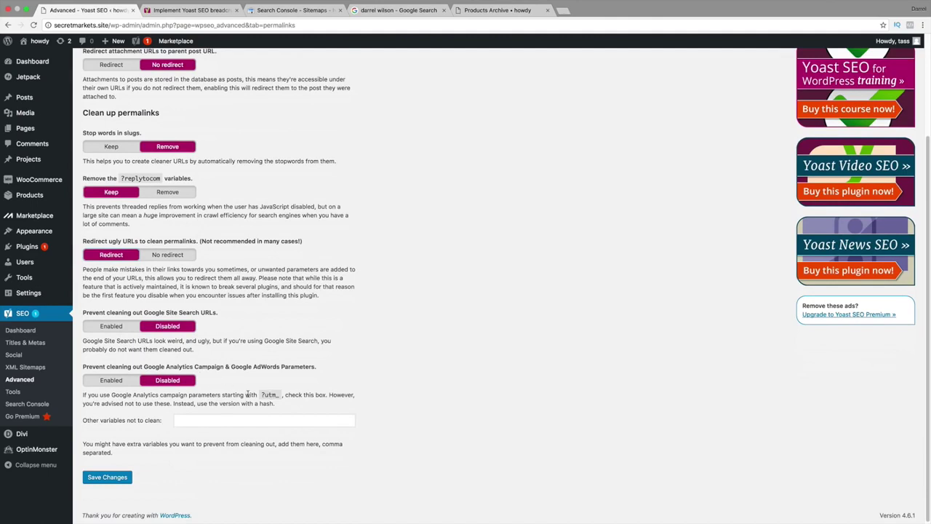
Step: Append dasdasd to the Shop page's address without loading it, and return to the Permalinks settings
left_click(509, 11)
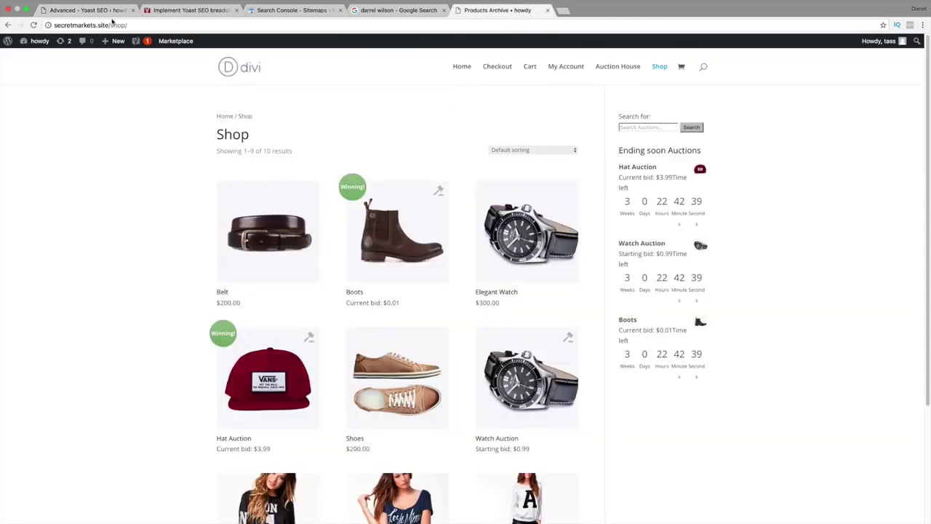
left_click(113, 22)
key("Right")
type("d")
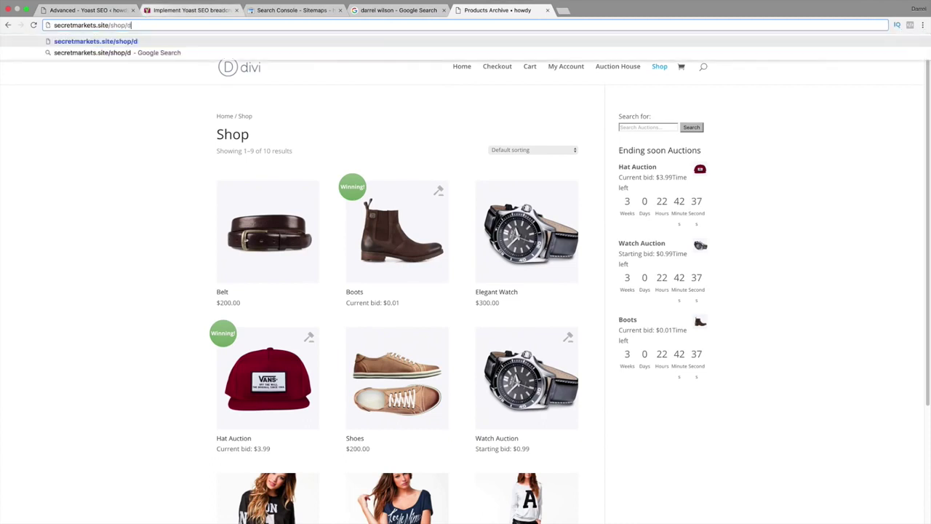
type("asdasd")
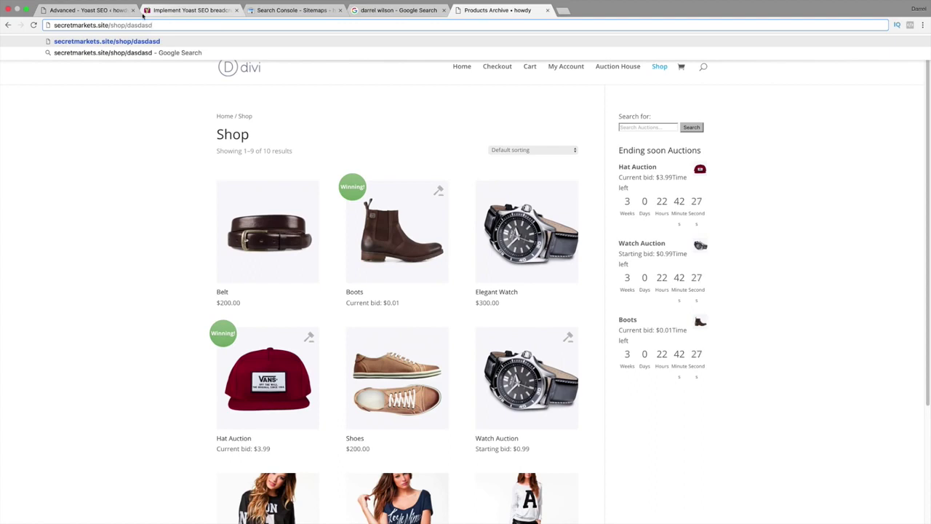
left_click(109, 10)
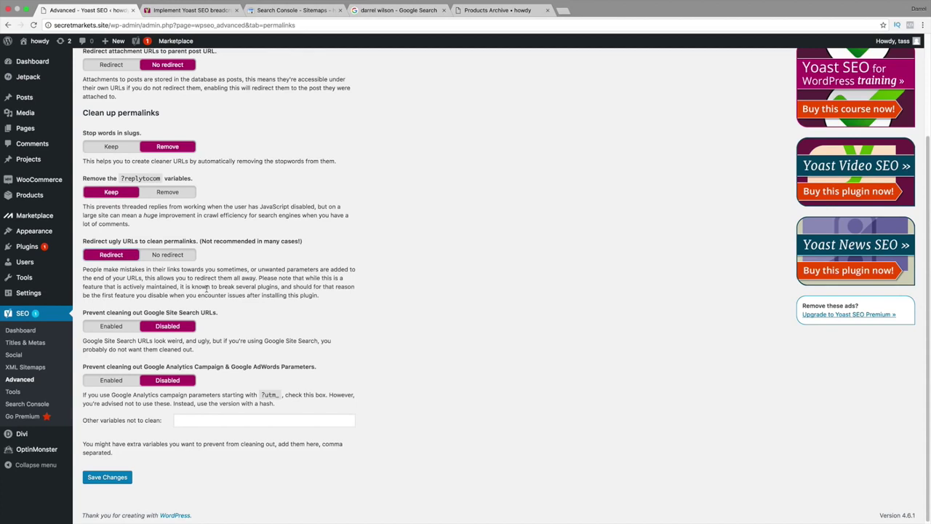
Step: Look over the permalink settings, and open and close the Help center with its video tutorial
scroll(209, 283, "up", 4)
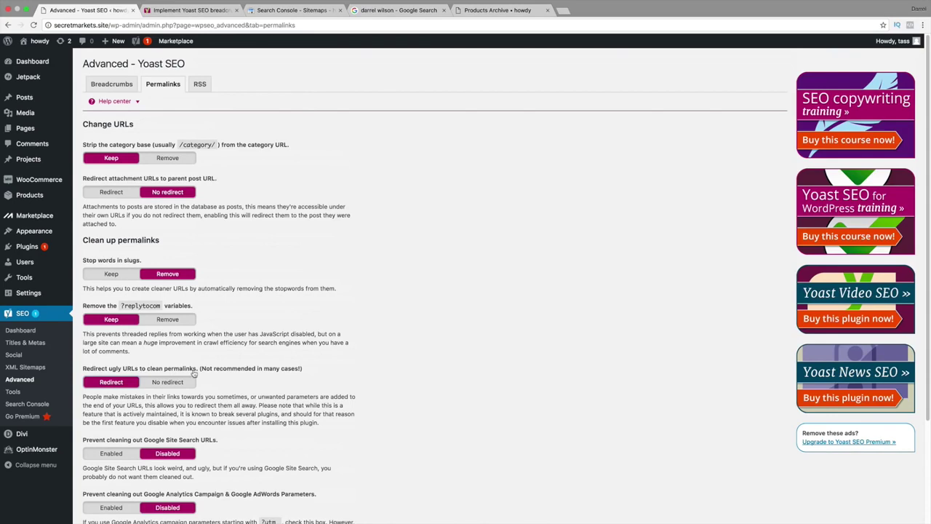
scroll(210, 374, "down", 2)
scroll(284, 394, "up", 2)
left_click(137, 102)
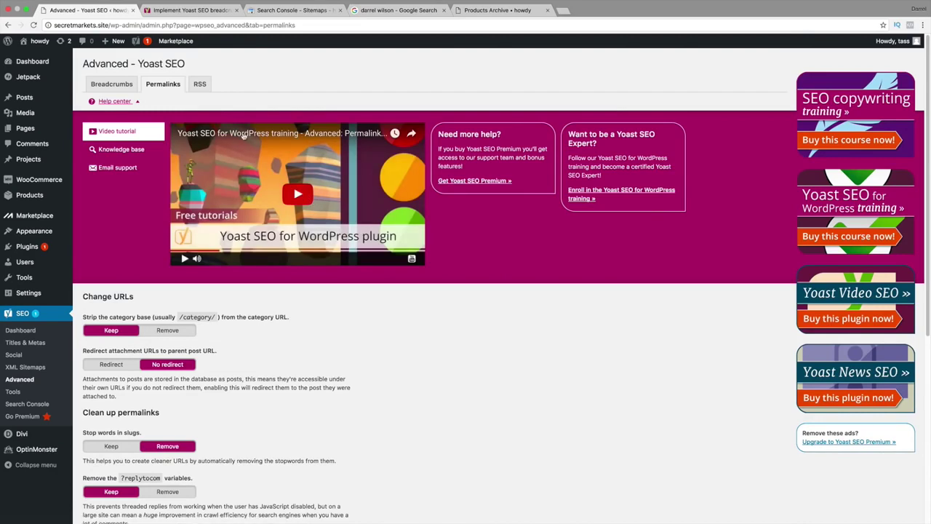
left_click(137, 102)
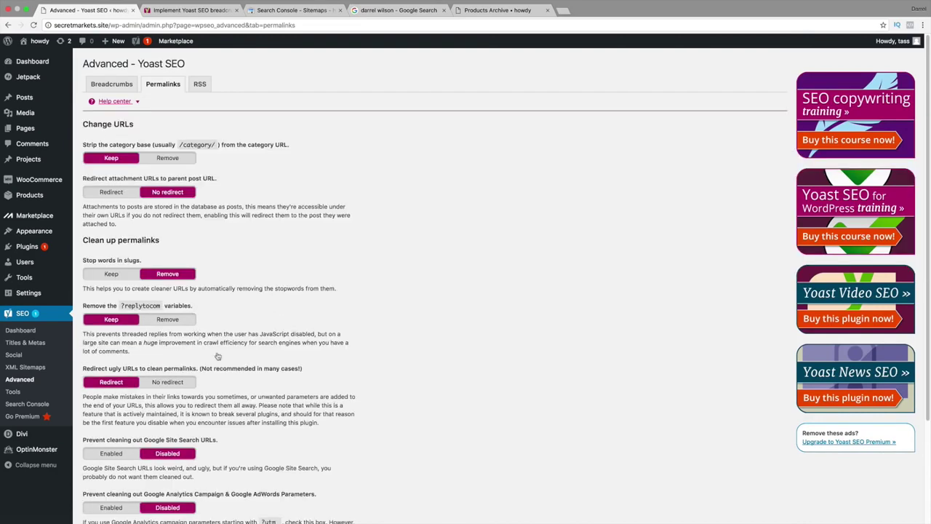
Step: Set redirecting ugly URLs to clean permalinks to No redirect and save the Permalinks settings
left_click(171, 382)
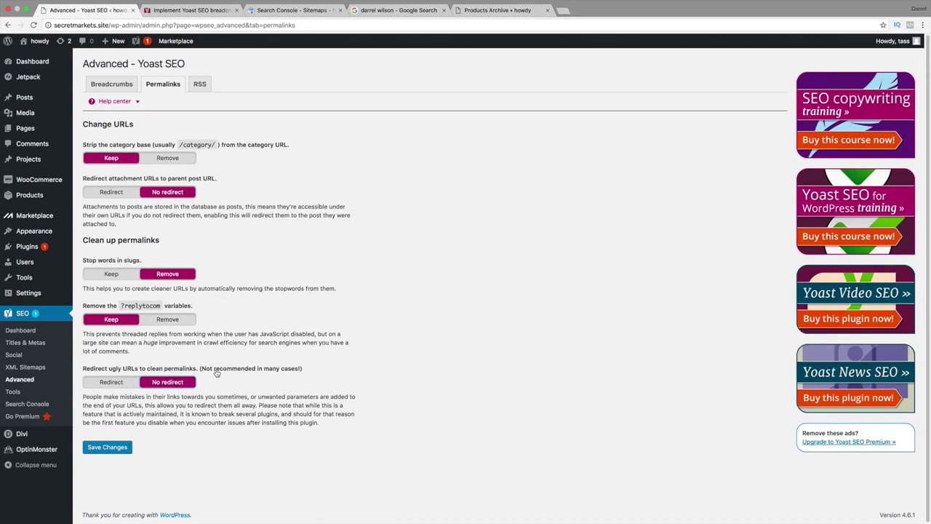
left_click(119, 449)
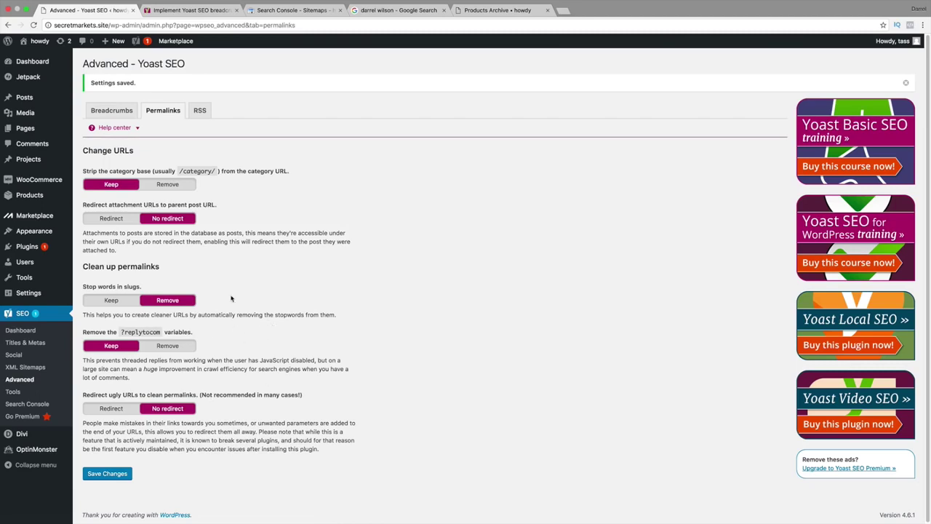
Step: Open Yoast SEO's RSS feed settings, review the content put after each post, and save the settings
left_click(200, 111)
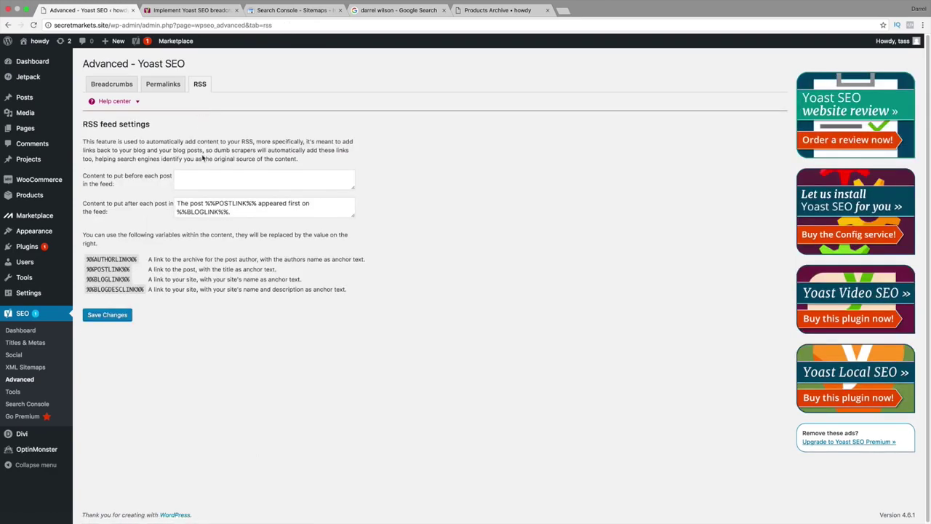
left_click_drag(250, 213, 170, 197)
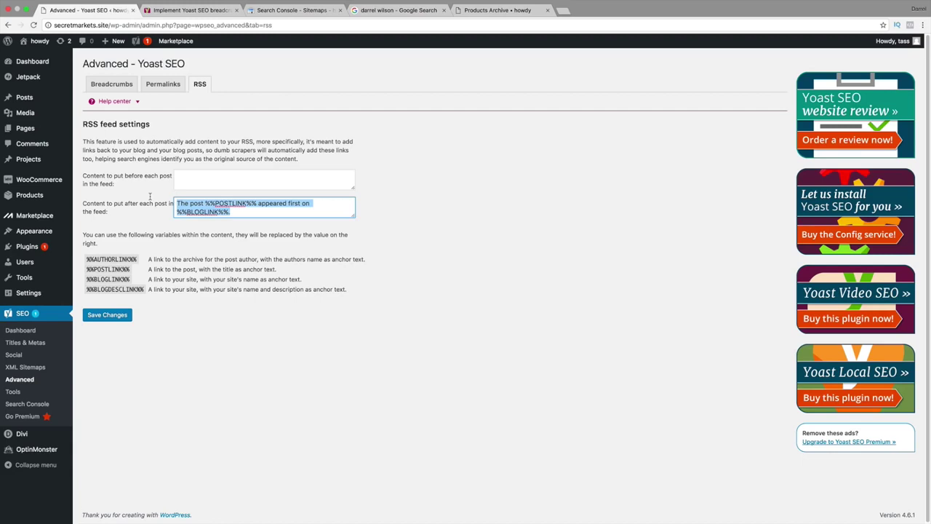
left_click(128, 314)
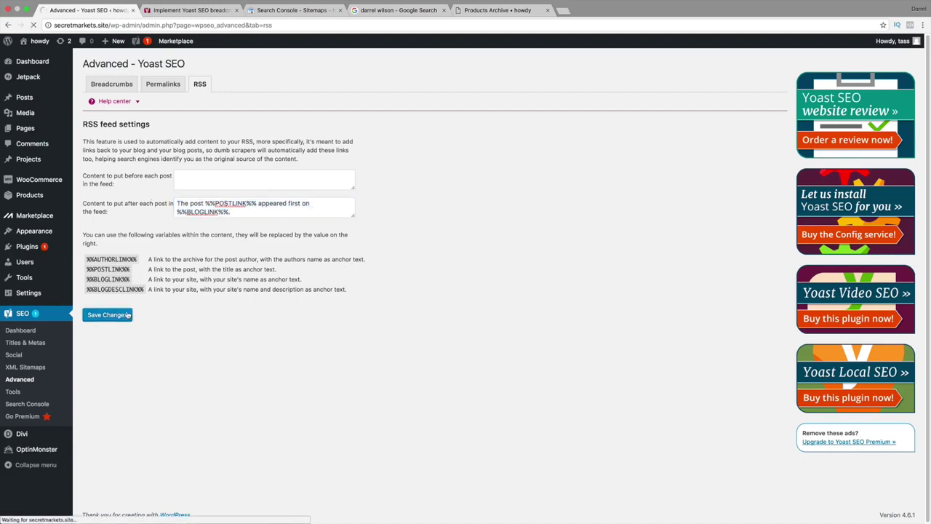
Step: In Yoast SEO's Bulk editor tool, give the Auction House page the new SEO title Bidding House and save it
left_click(18, 393)
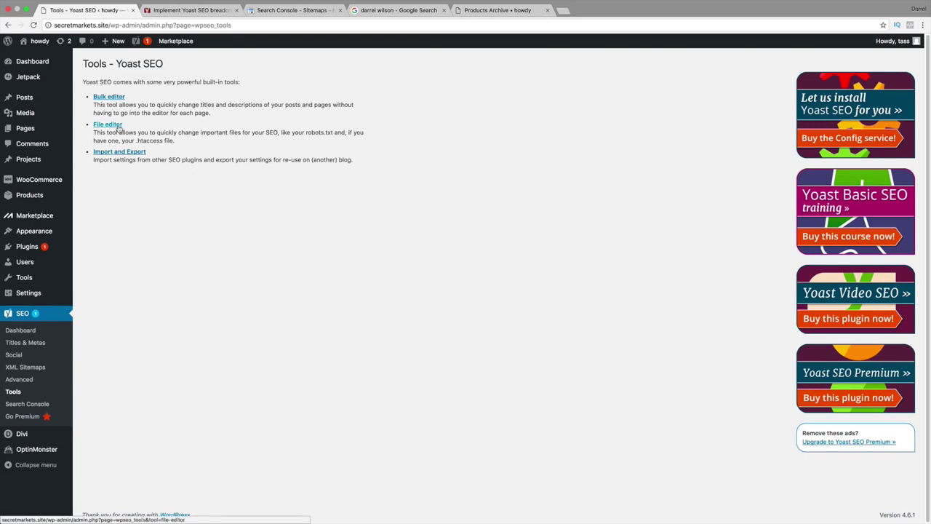
left_click(109, 97)
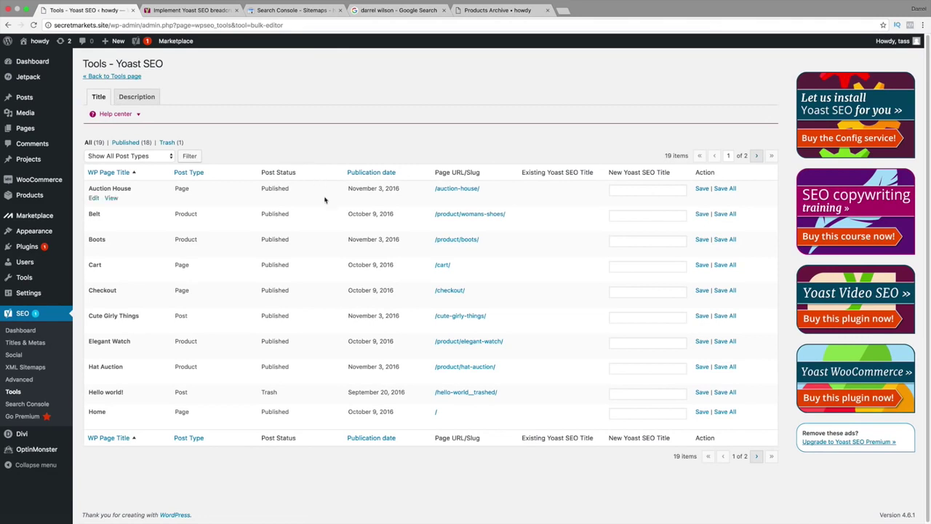
left_click(639, 189)
type("Bidding H")
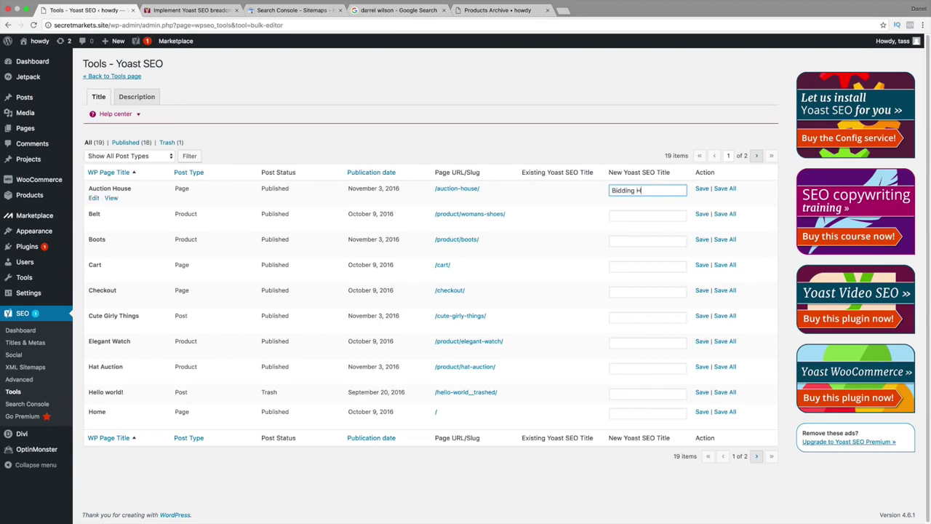
type("ouse")
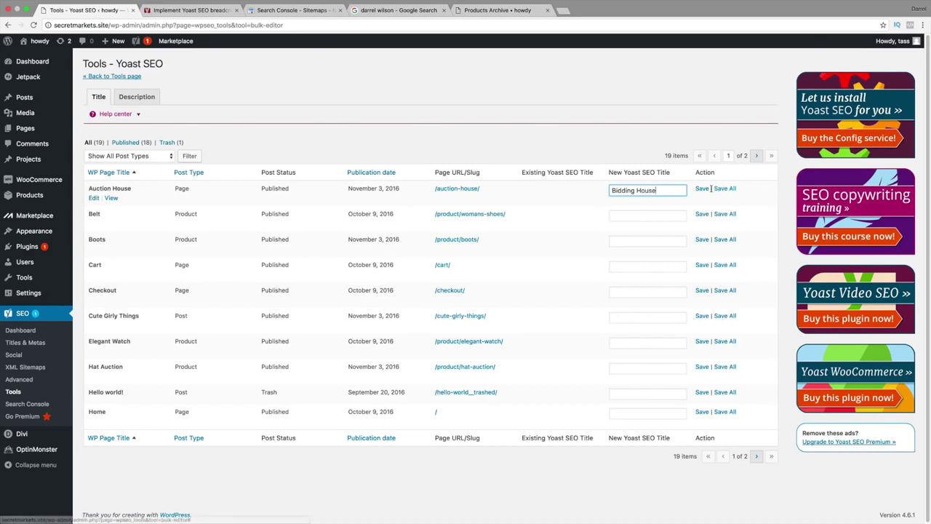
left_click(701, 188)
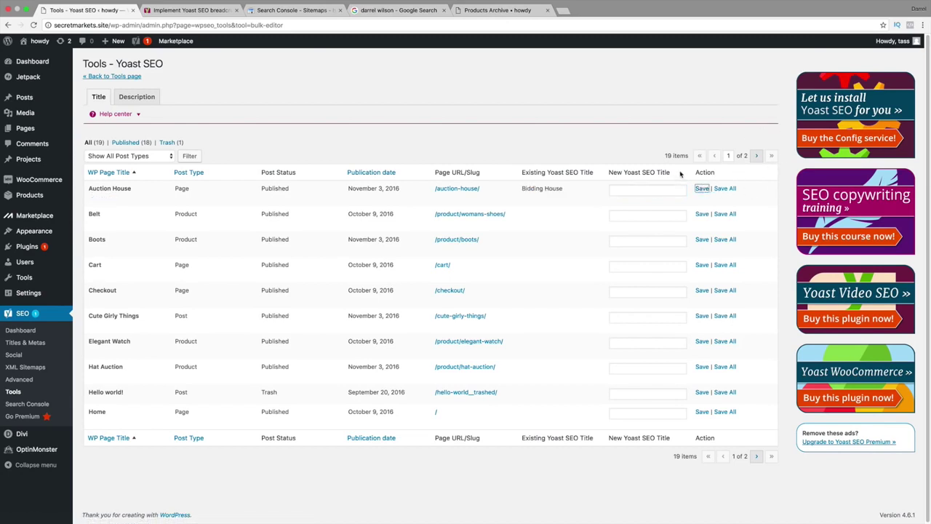
Step: Look over the new meta description fields for the listed pages and products in the Bulk editor, and return to the SEO titles
left_click(612, 188)
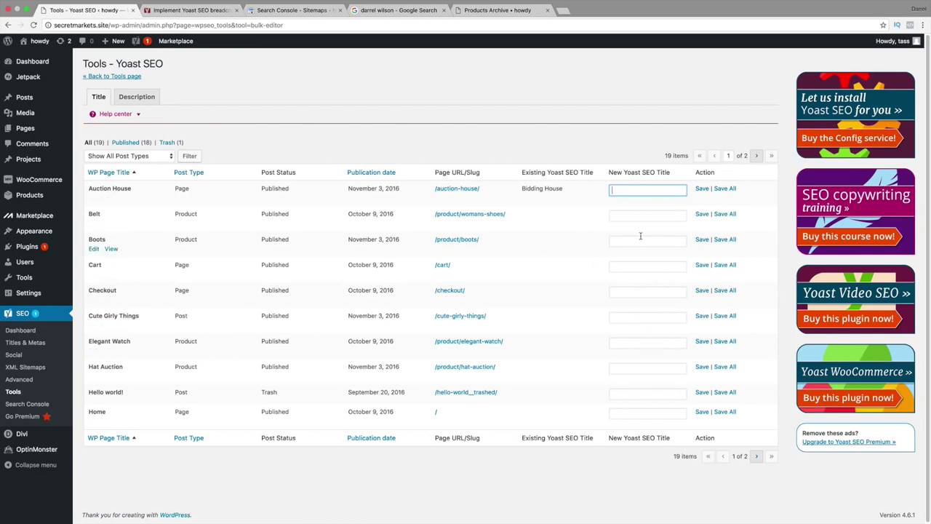
left_click(141, 98)
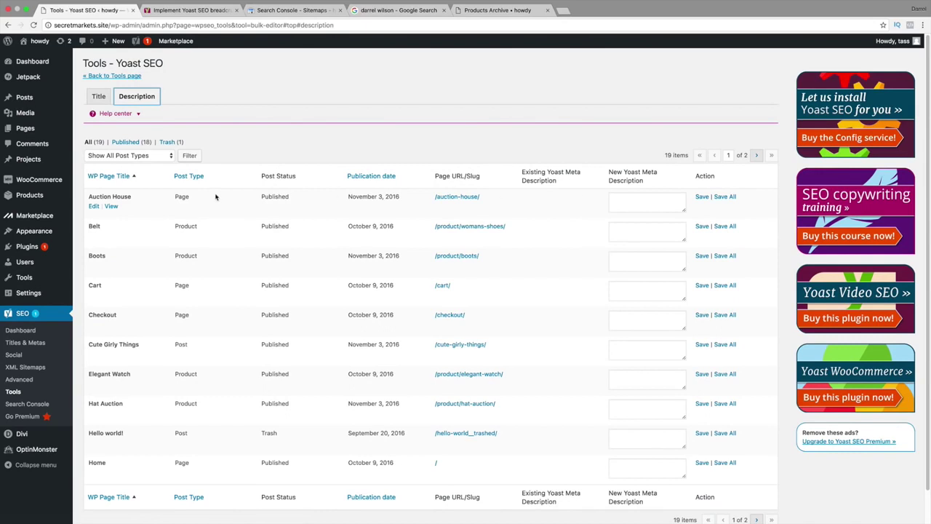
left_click(637, 206)
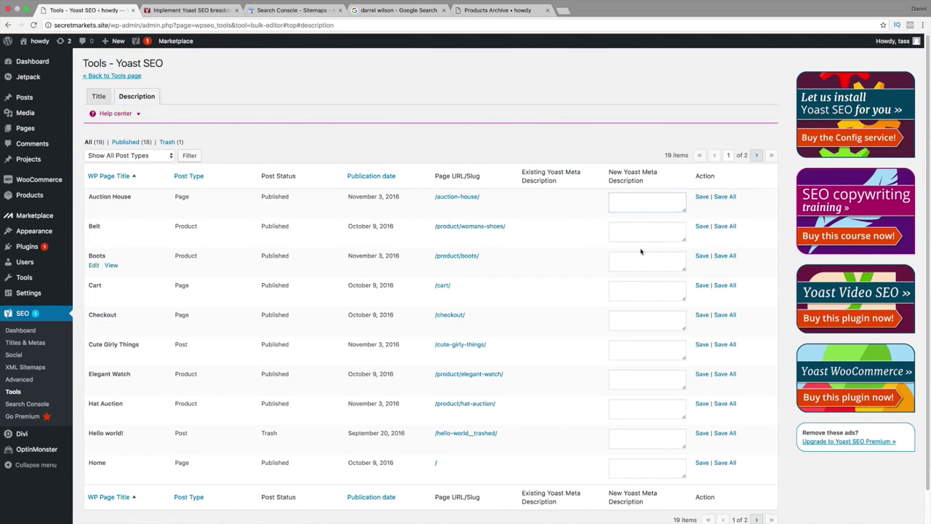
left_click(641, 409)
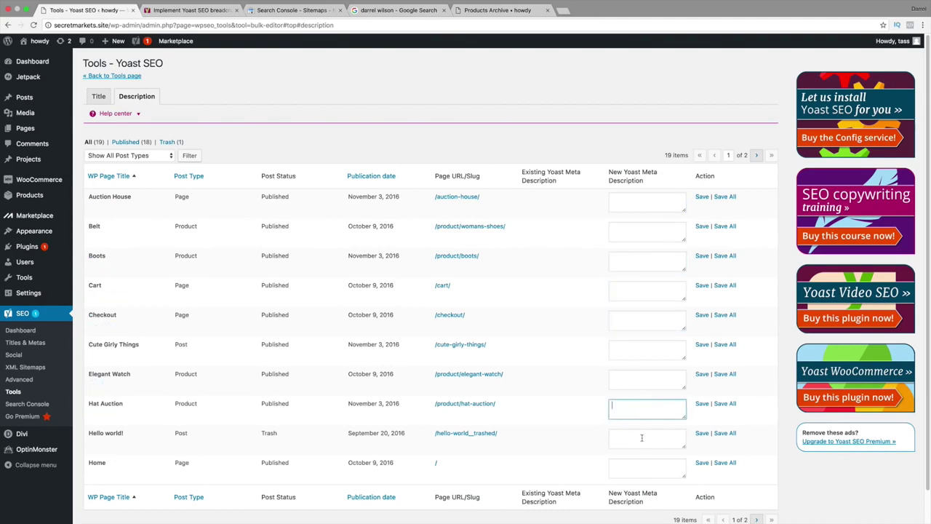
left_click(641, 438)
left_click(642, 405)
left_click(643, 374)
left_click(642, 347)
left_click(642, 318)
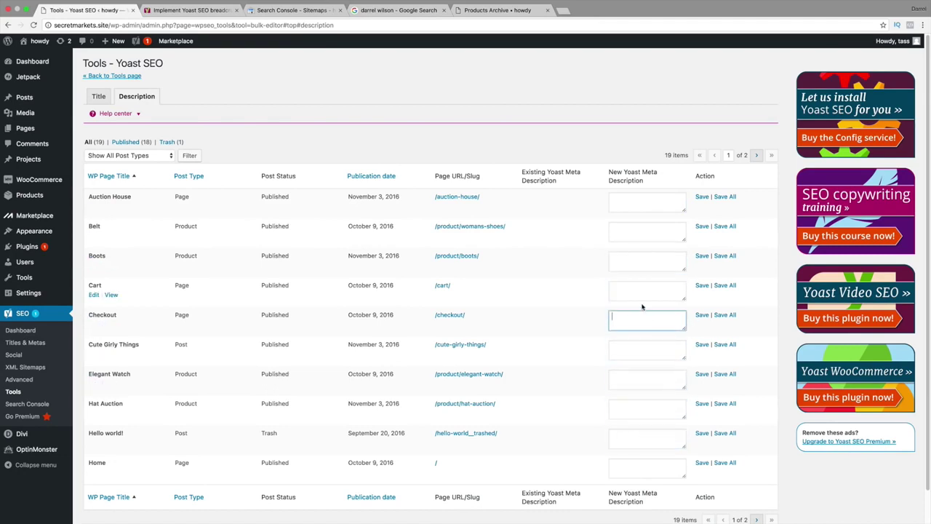
left_click(642, 289)
left_click(642, 260)
scroll(622, 320, "down", 1)
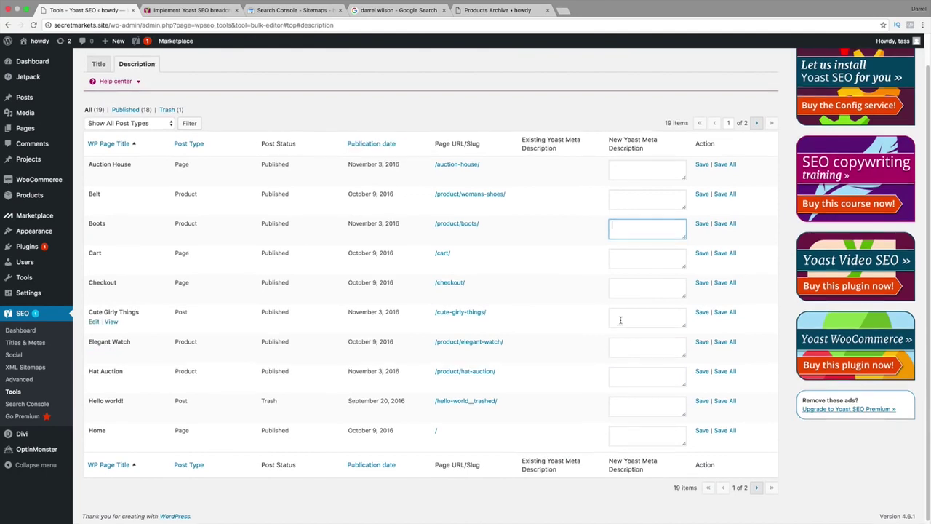
scroll(620, 320, "up", 1)
left_click(97, 96)
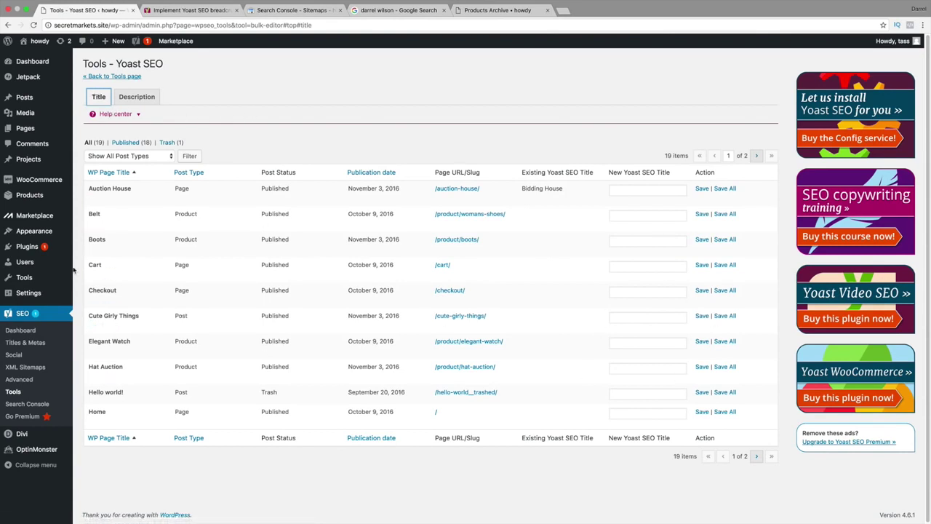
Step: In Yoast SEO's File editor tool, create a robots.txt file and go back from the raw code page to the editor
left_click(16, 392)
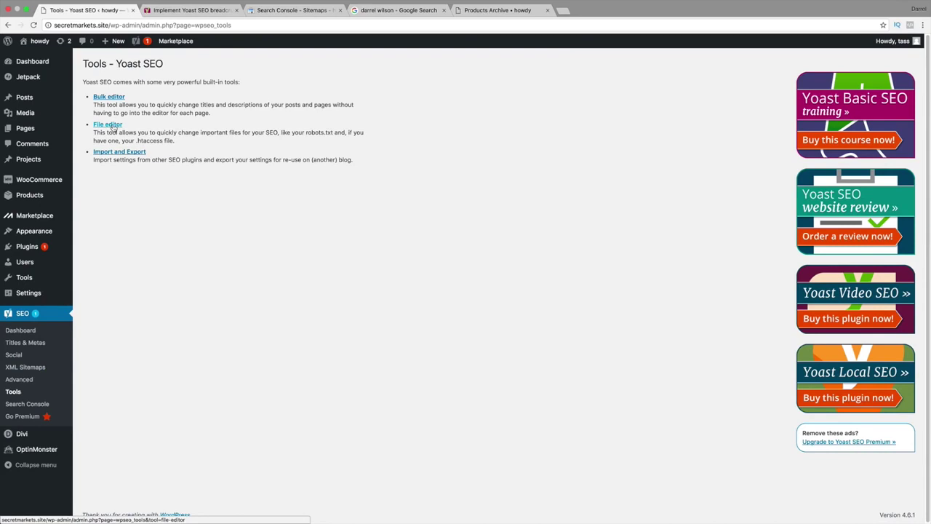
left_click(114, 128)
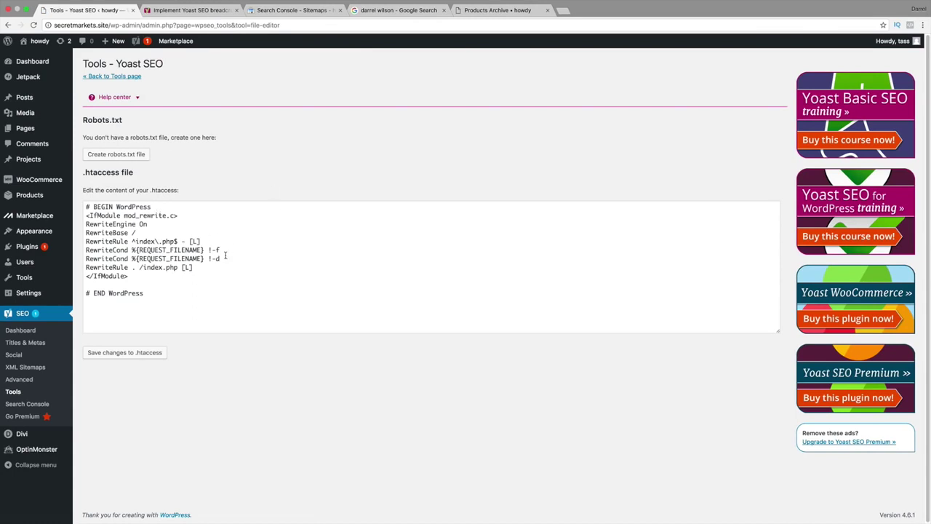
left_click(117, 154)
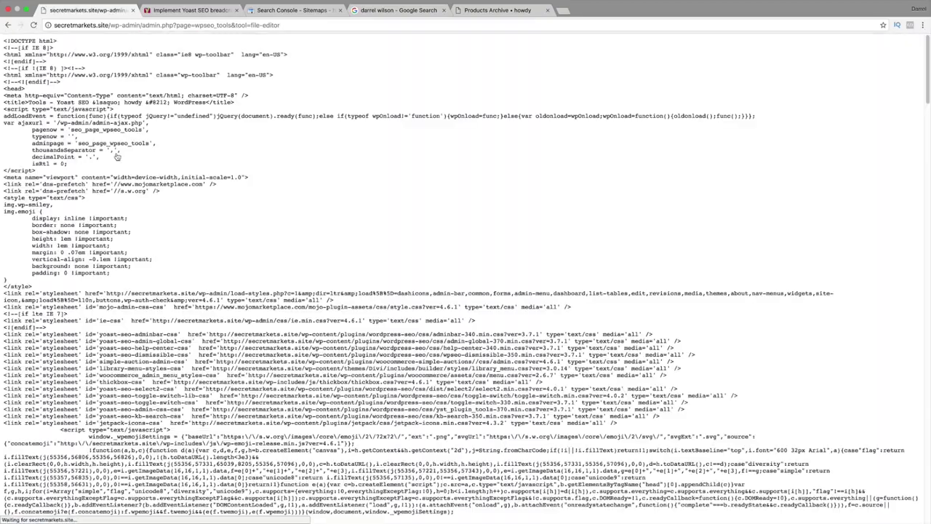
scroll(111, 207, "down", 7)
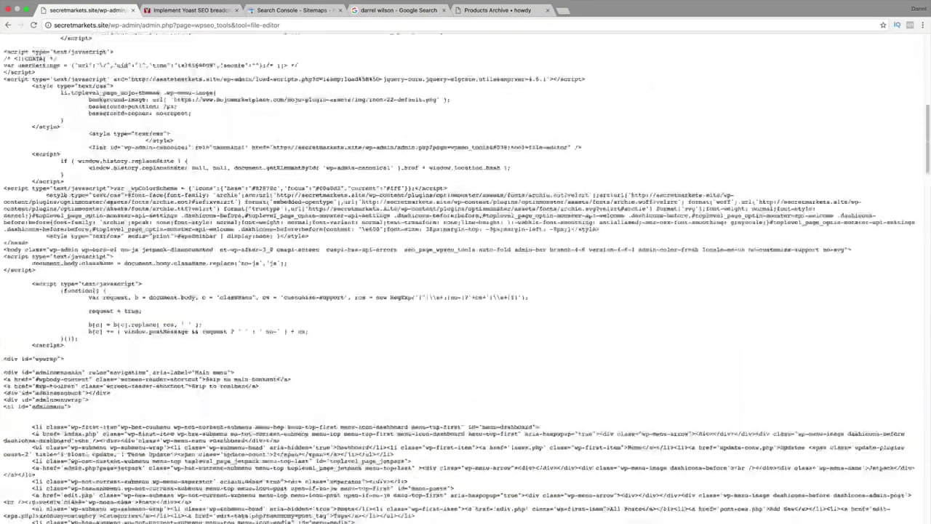
scroll(111, 207, "up", 7)
scroll(111, 206, "down", 20)
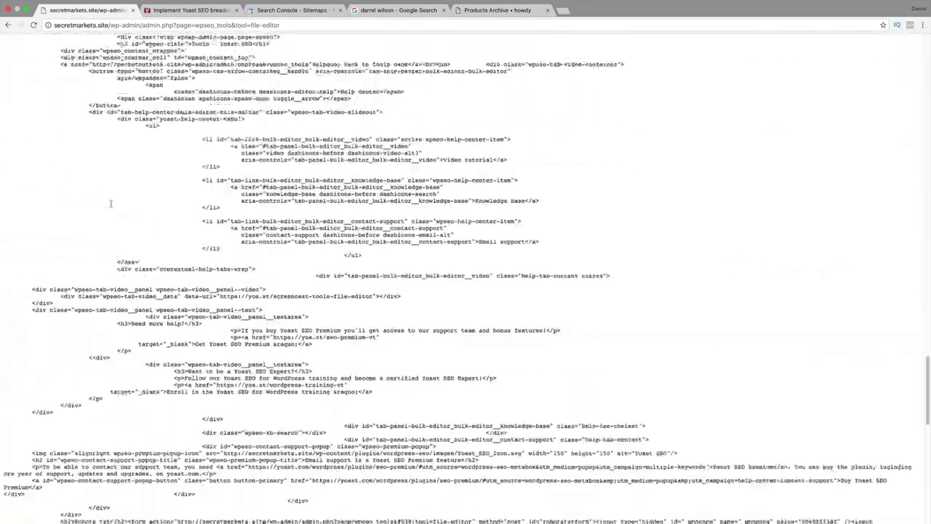
scroll(111, 207, "up", 15)
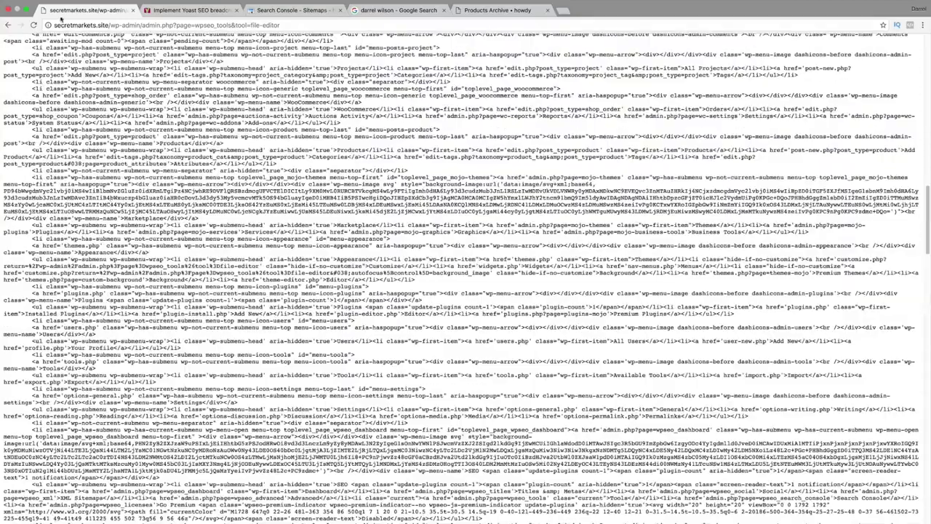
left_click(8, 26)
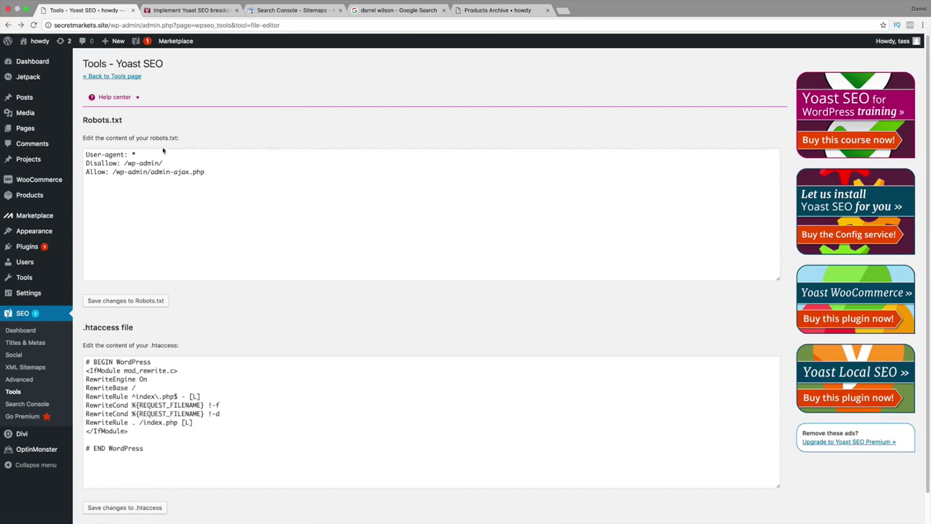
Step: Save the robots.txt content and look over the .htaccess file beneath it
left_click(210, 170)
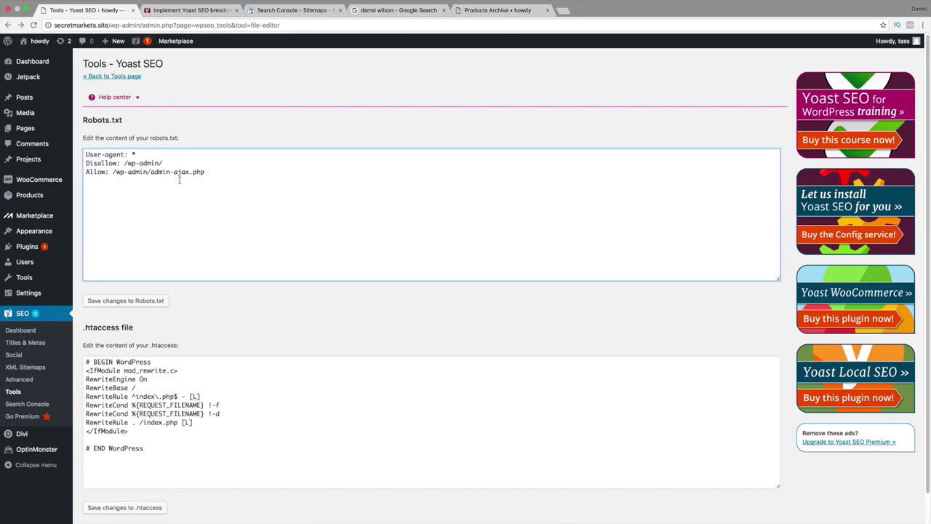
left_click(131, 298)
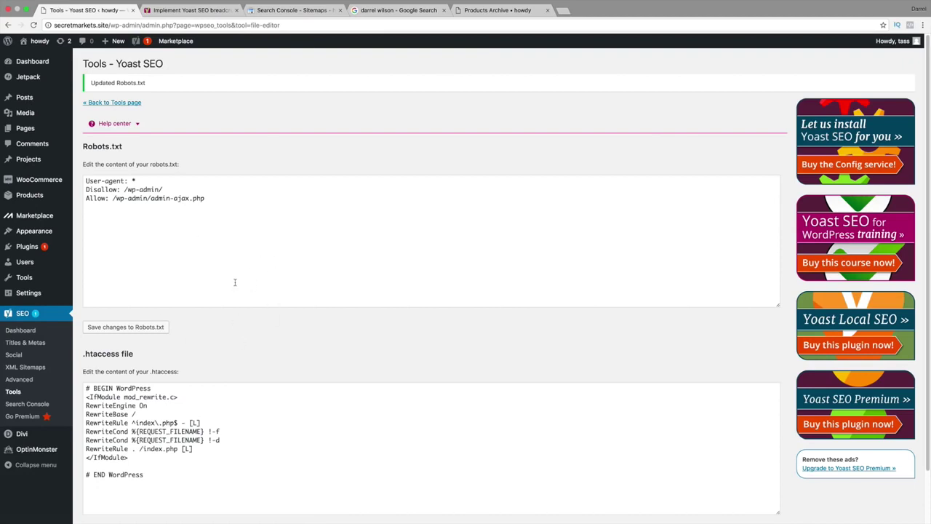
scroll(235, 282, "down", 2)
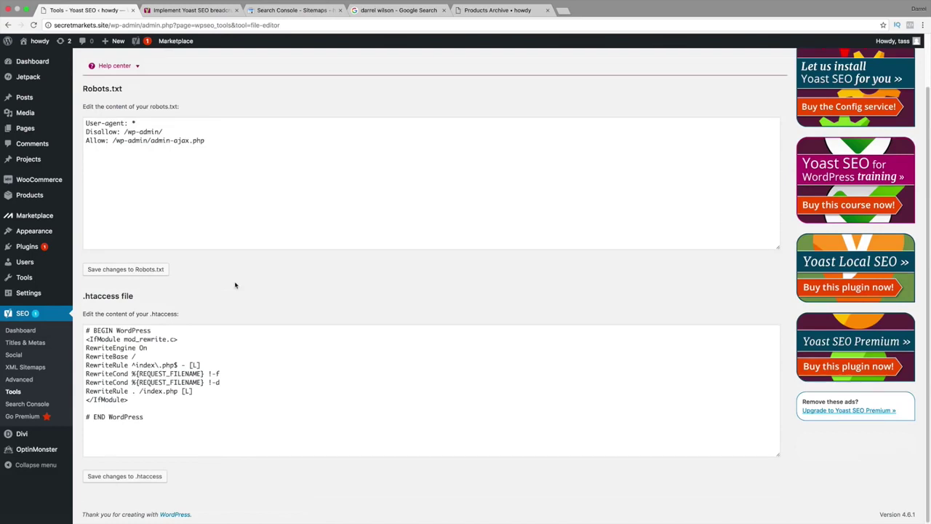
scroll(225, 282, "up", 2)
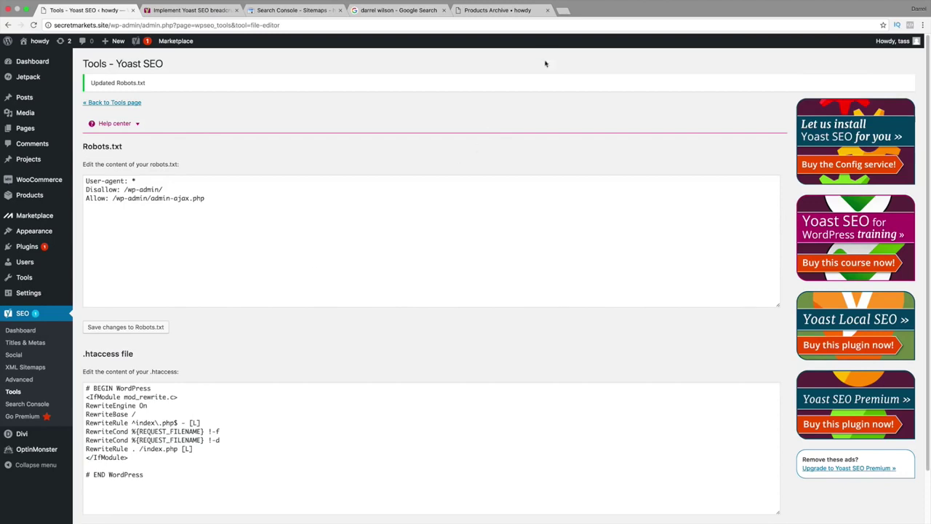
Step: View Yoast SEO's Search Console page and the Go Premium page with its paid extensions
left_click(41, 405)
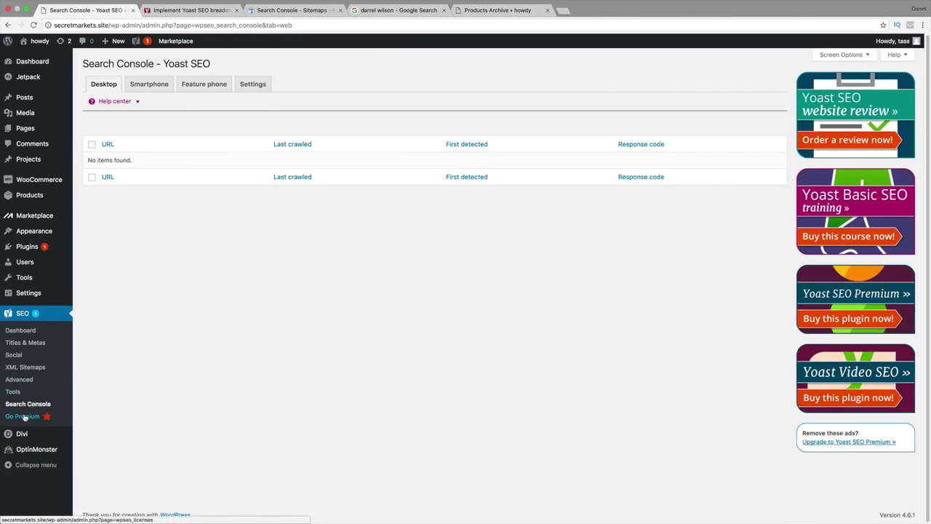
left_click(24, 417)
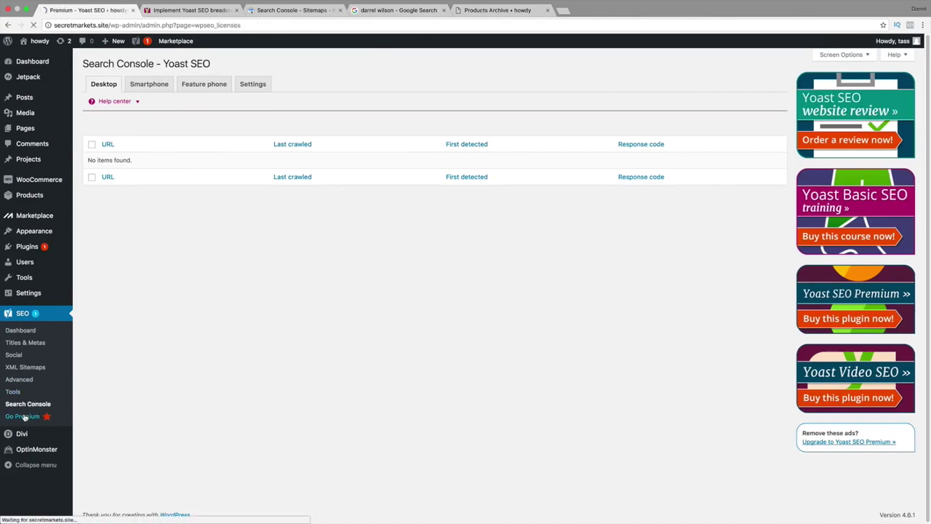
scroll(114, 408, "down", 1)
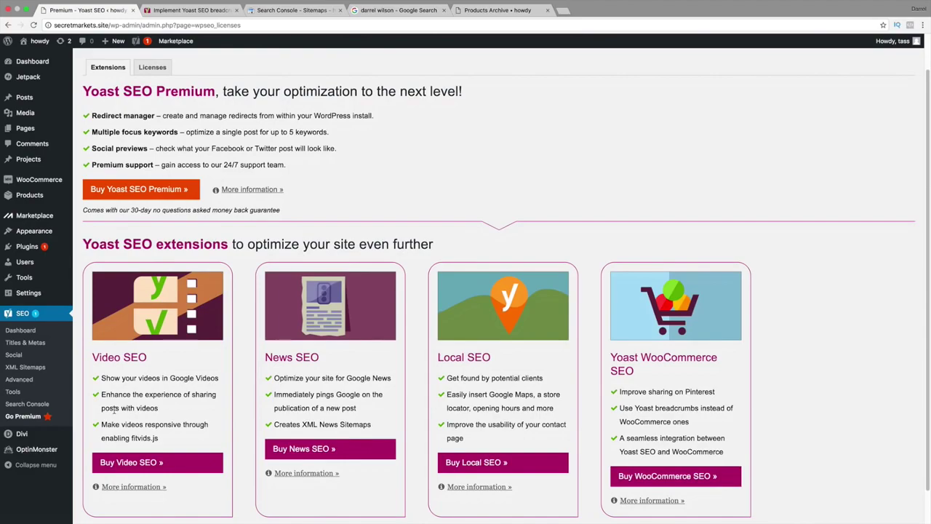
Step: Switch to the open Google search, show its video results, and compare the searched name with the wording in the result descriptions
left_click(396, 10)
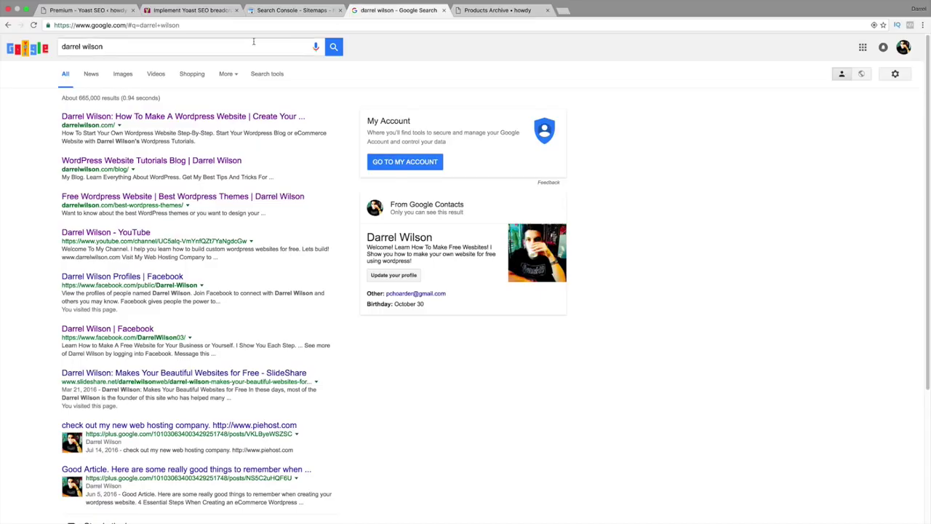
left_click(154, 77)
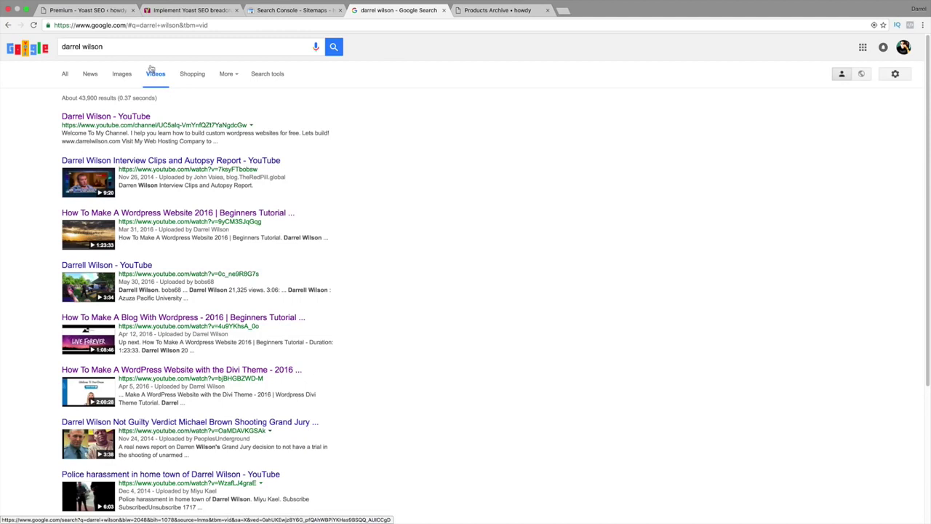
left_click_drag(133, 46, 53, 48)
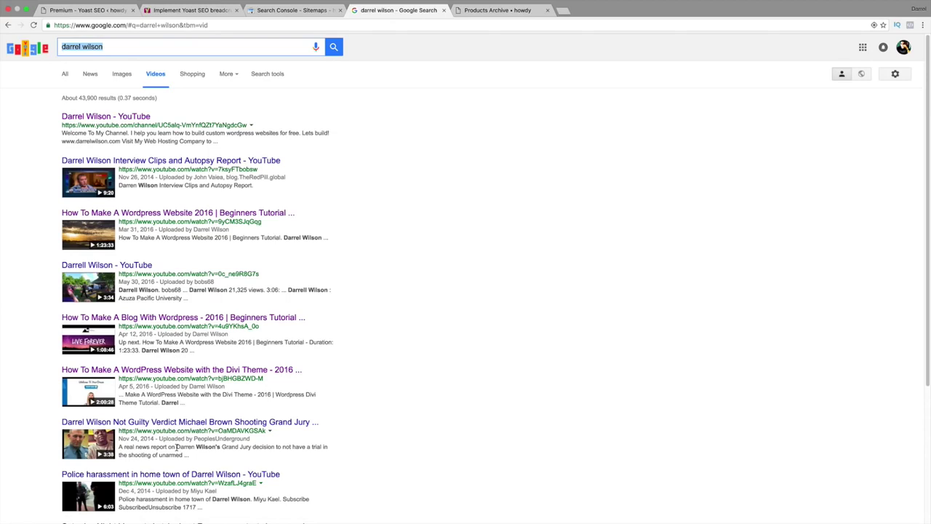
left_click_drag(176, 447, 193, 446)
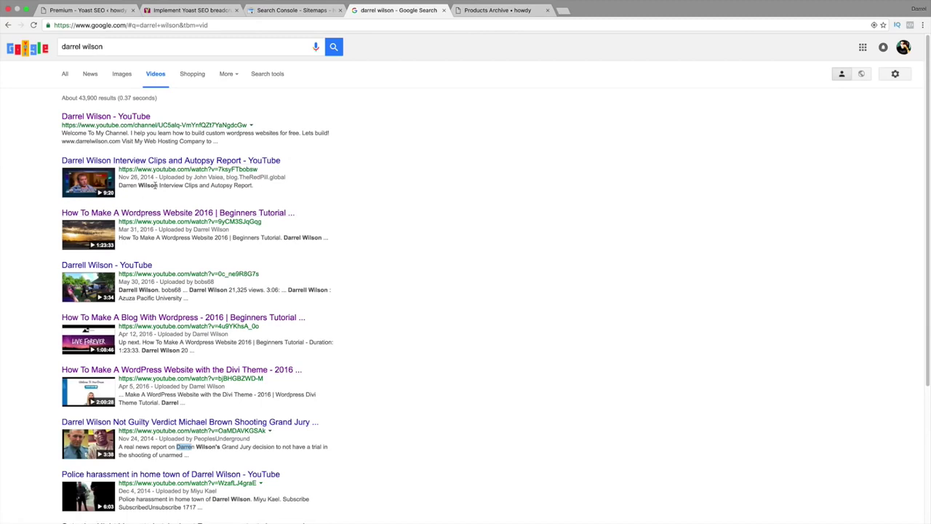
left_click_drag(157, 184, 126, 186)
Step: Return to the Yoast SEO Premium page and review the Yoast WooCommerce SEO extension
left_click(204, 11)
left_click(104, 10)
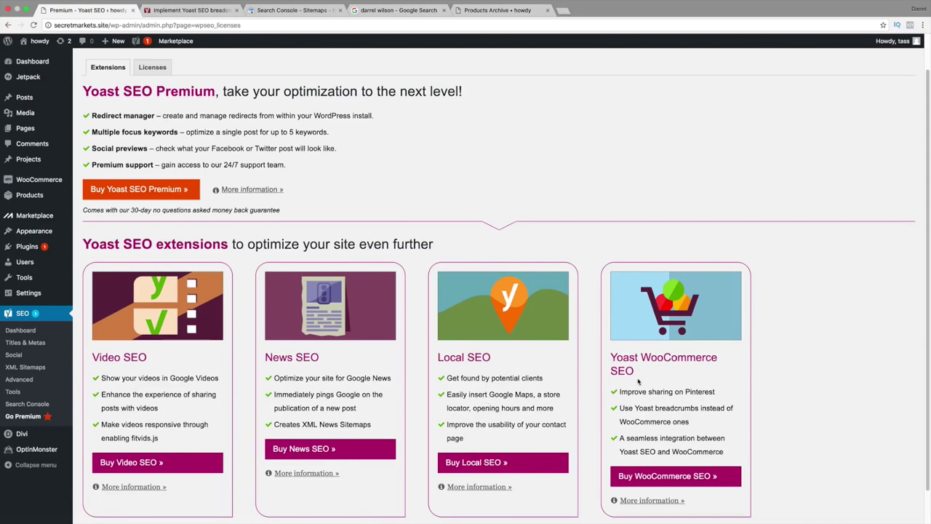
left_click_drag(629, 358, 692, 373)
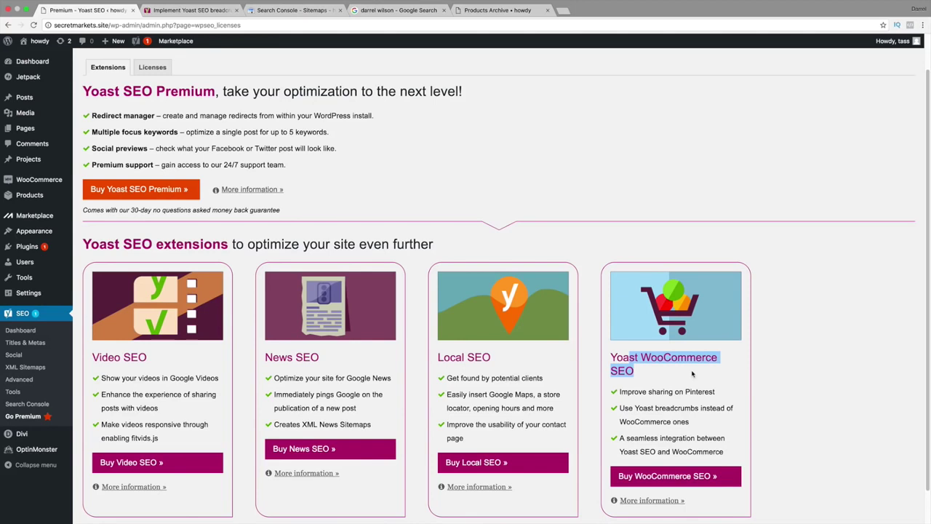
Step: Open the Freelancer website in the browser tab holding the breadcrumbs article, and start a free quote request for seo
left_click(218, 11)
left_click(218, 26)
type("free")
key("Return")
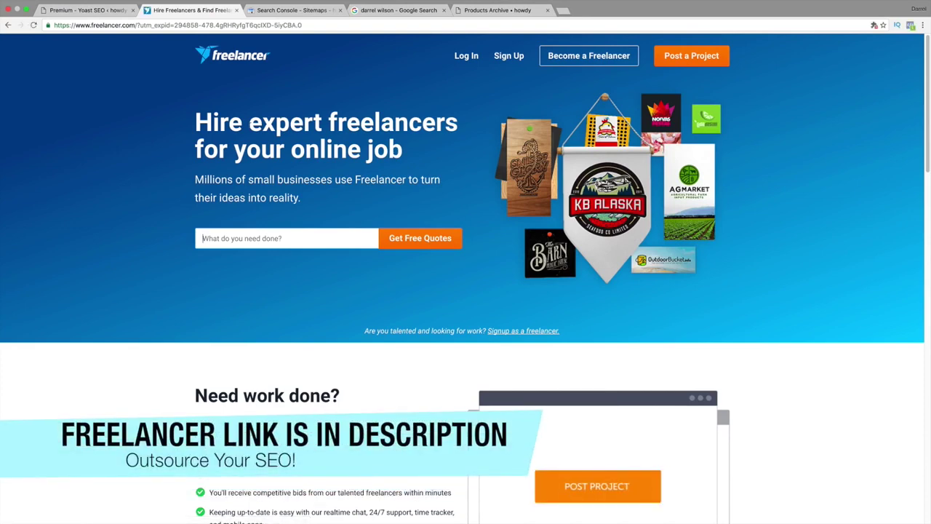
type("seo")
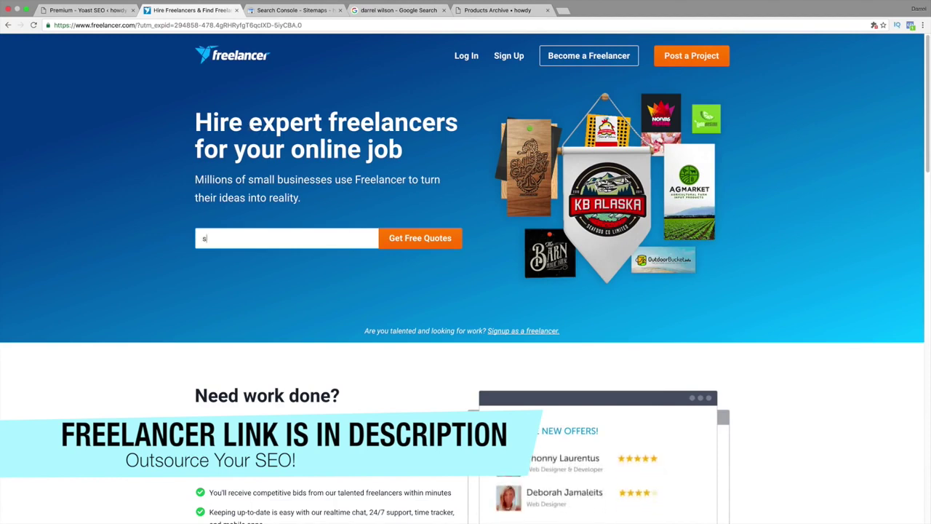
key("Return")
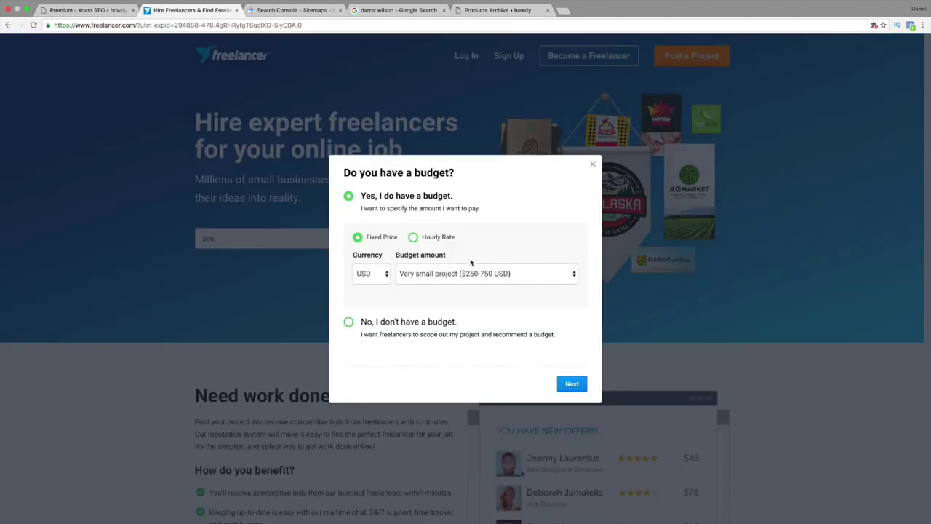
Step: Set the quote request's fixed-price budget to Micro Project ($10-30 USD) and continue to the contact details
left_click(429, 274)
left_click(429, 252)
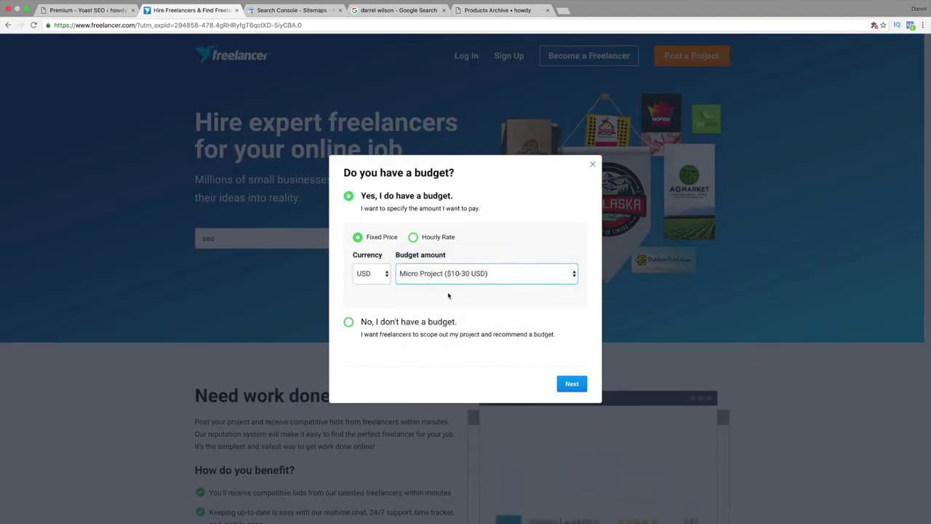
left_click(568, 386)
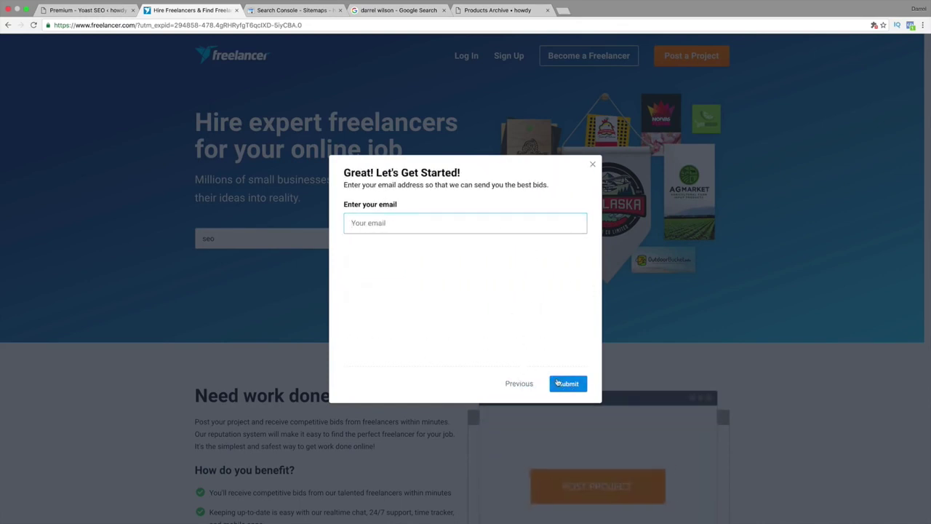
Step: Fill in the e-mail address for the quote request, try to submit it, and close the request form
left_click(565, 384)
type("dad@")
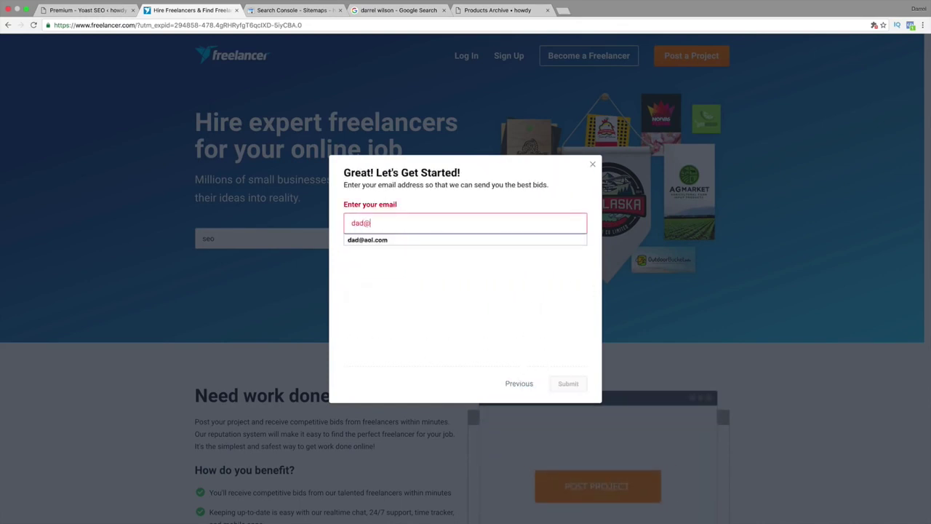
key("Down")
key("Return")
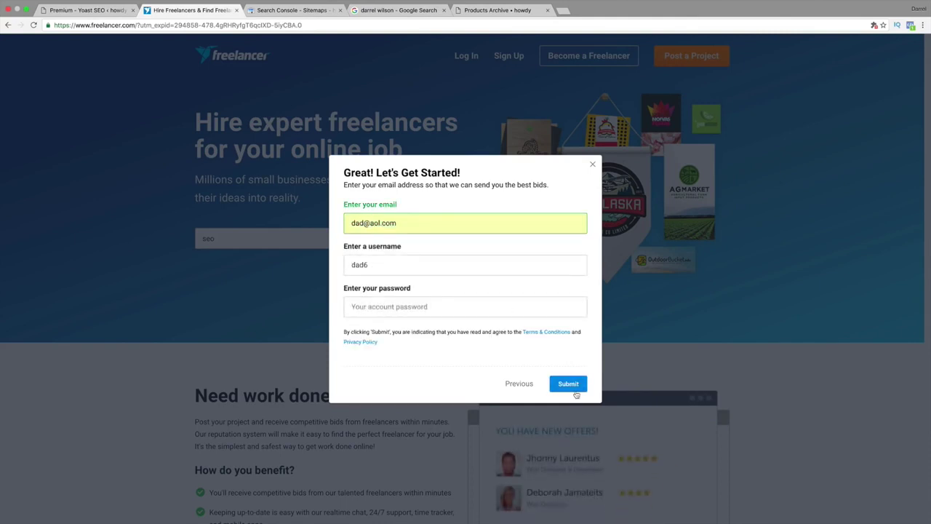
left_click(573, 385)
left_click(592, 164)
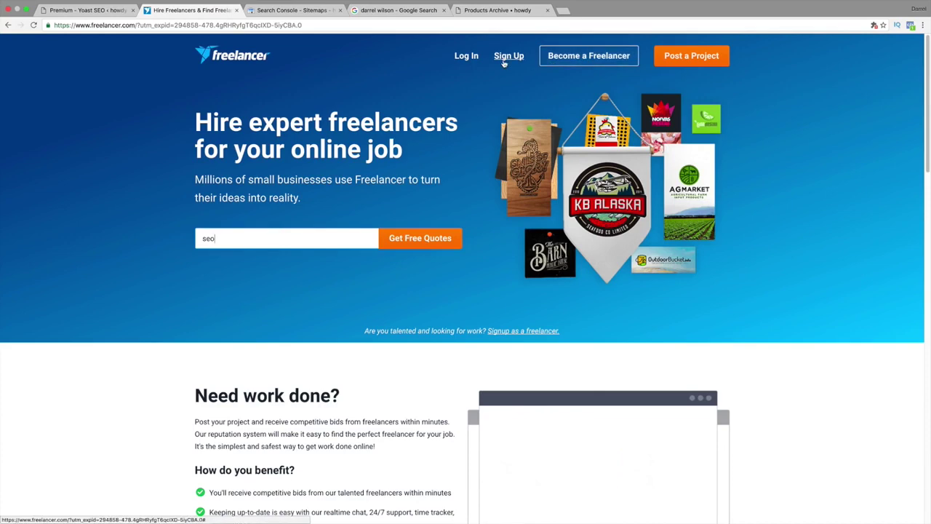
Step: Log in to the Freelancer account, search the site for seo, and browse the listed freelancers
left_click(467, 58)
left_click(466, 104)
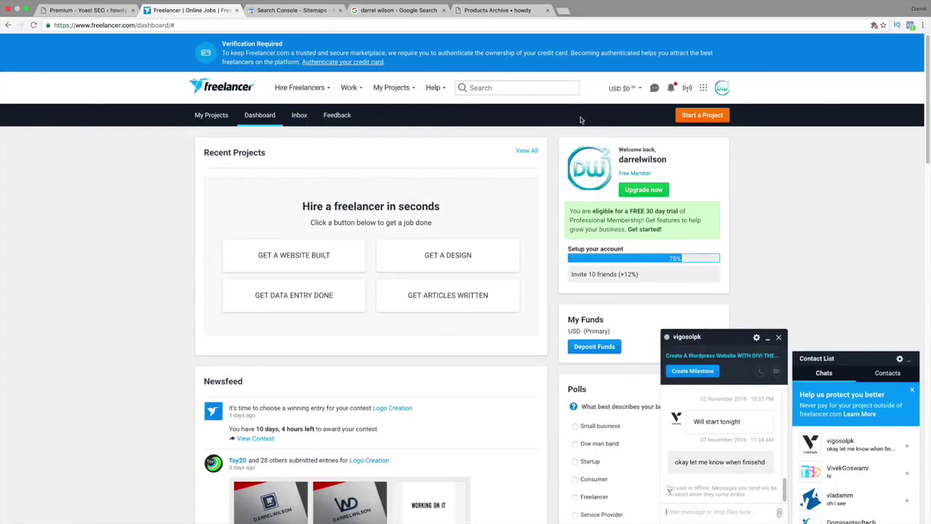
left_click(521, 88)
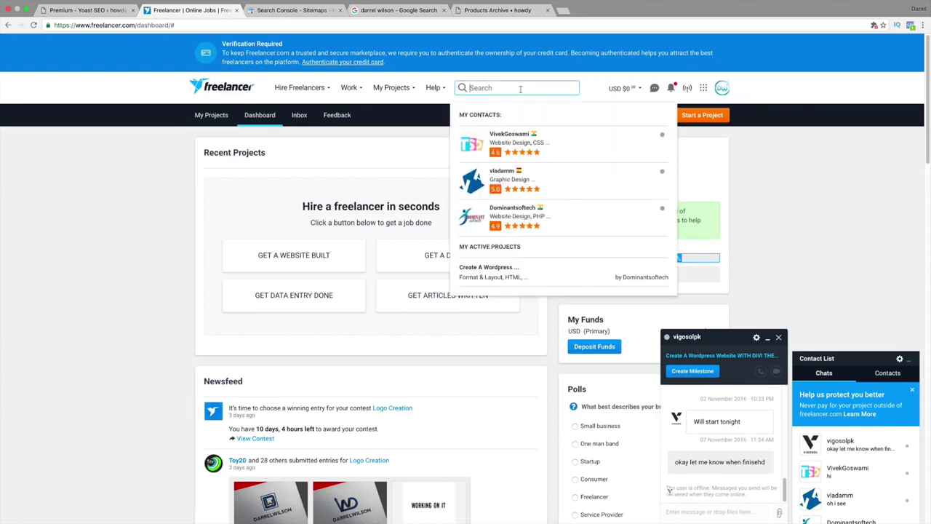
type("seo")
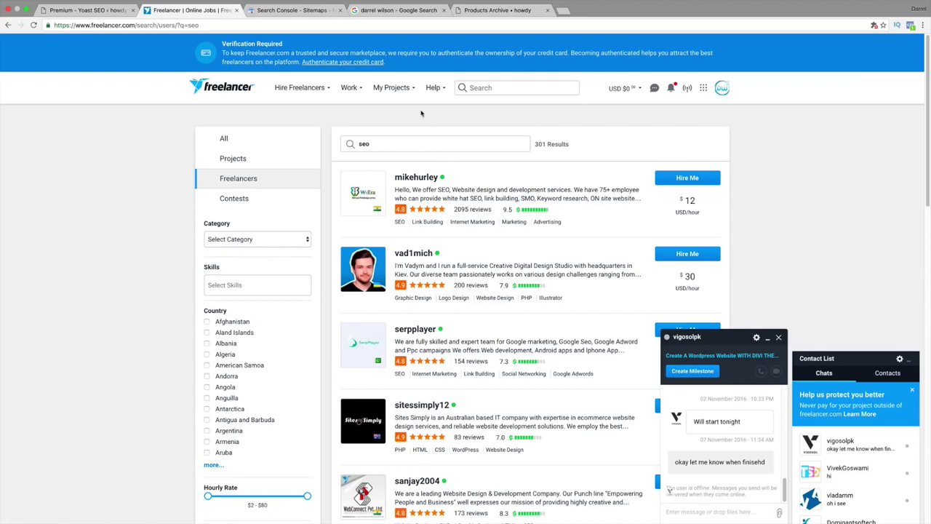
scroll(485, 313, "down", 5)
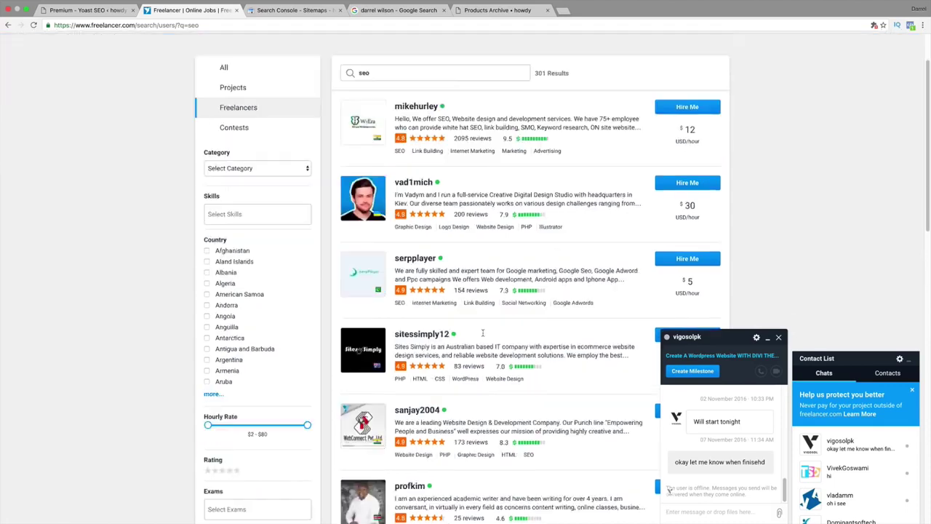
scroll(482, 327, "up", 5)
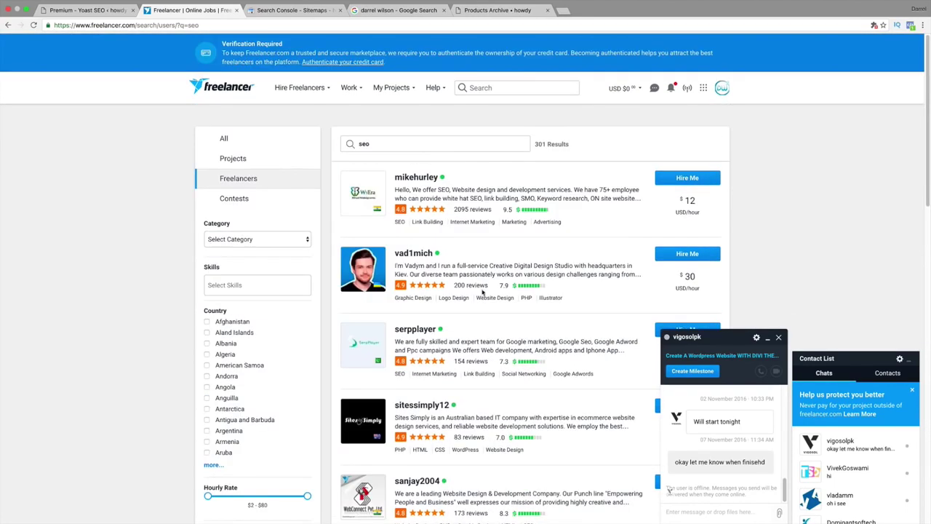
Step: Look back through the earlier messages in the open Freelancer chat, and return to the latest message
mouse_move(313, 92)
scroll(723, 429, "up", 5)
scroll(723, 429, "down", 5)
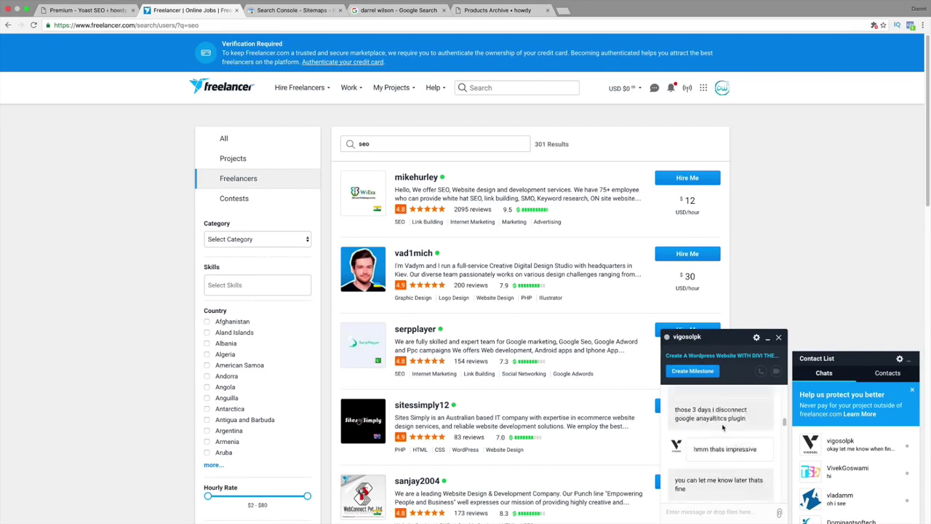
scroll(723, 428, "up", 10)
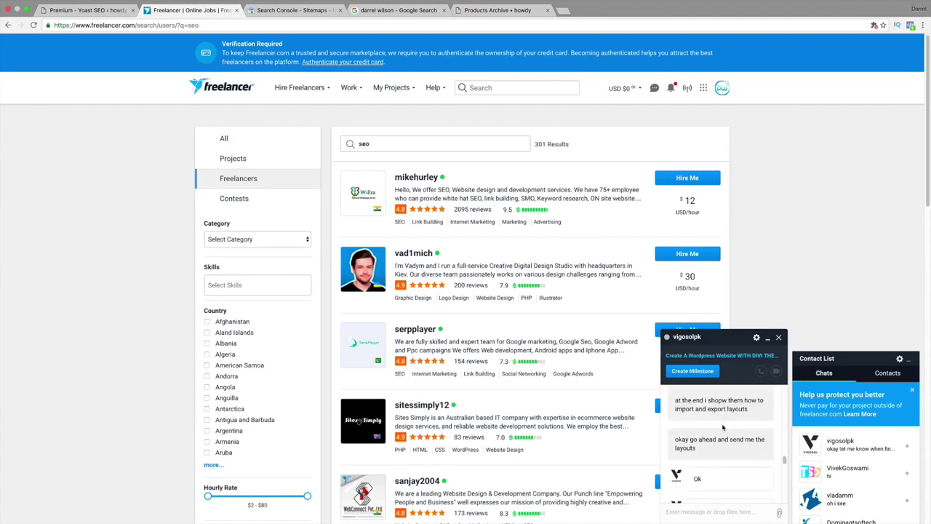
scroll(722, 424, "down", 10)
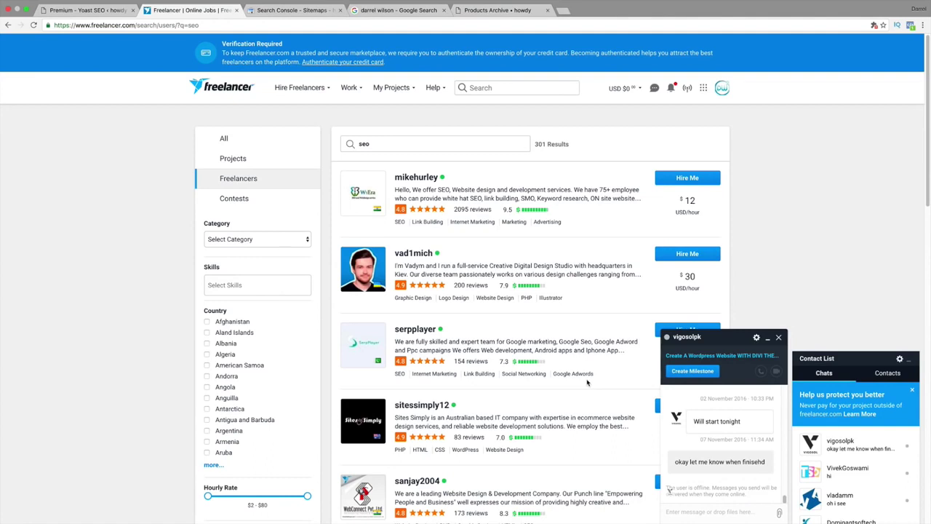
Step: Switch back to the WordPress admin and revisit the Yoast SEO Dashboard, Titles & Metas and Social settings pages
left_click(97, 10)
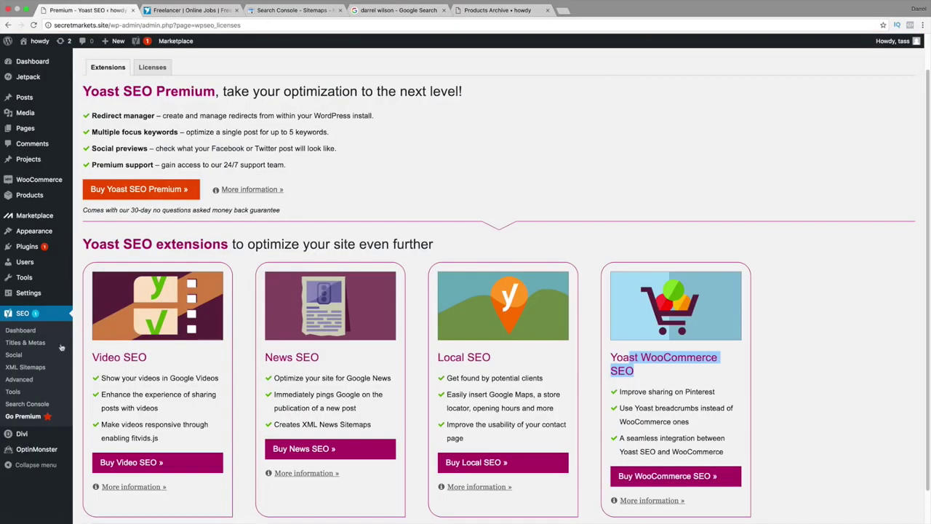
left_click(19, 330)
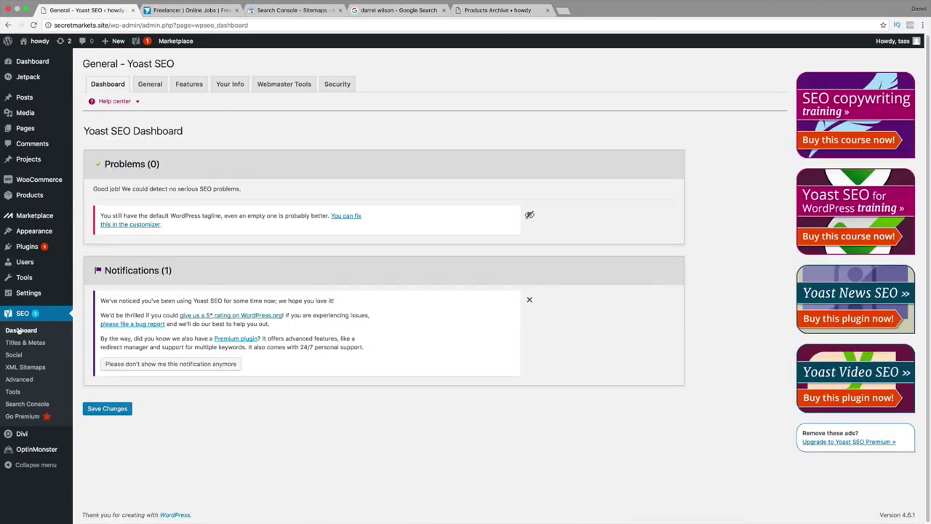
left_click(19, 343)
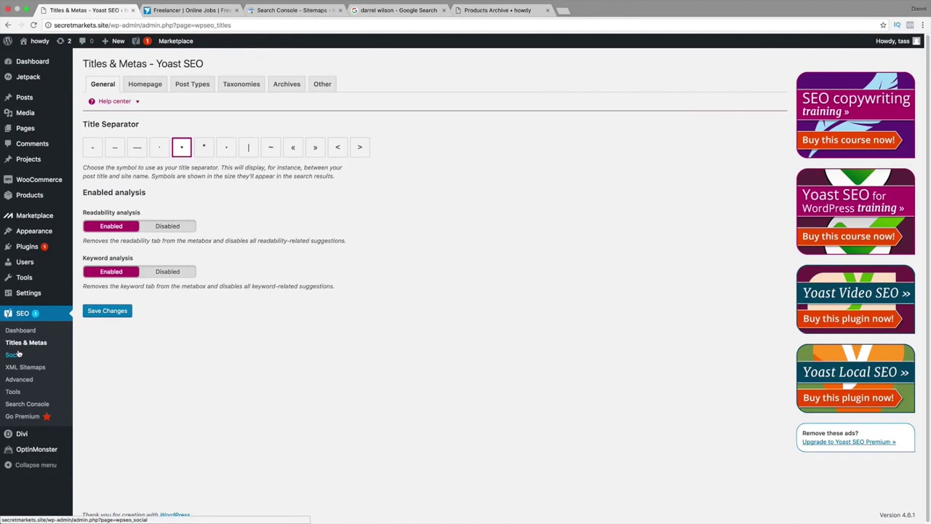
left_click(17, 355)
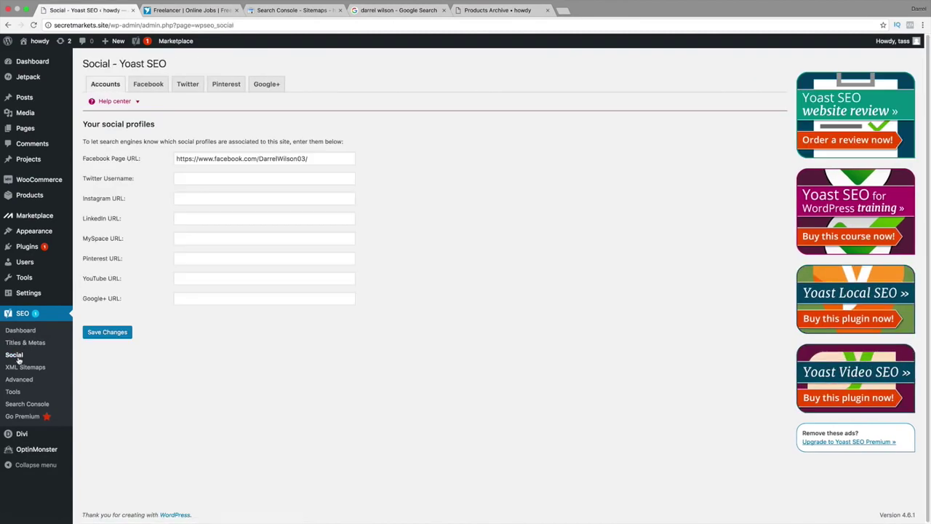
left_click(18, 360)
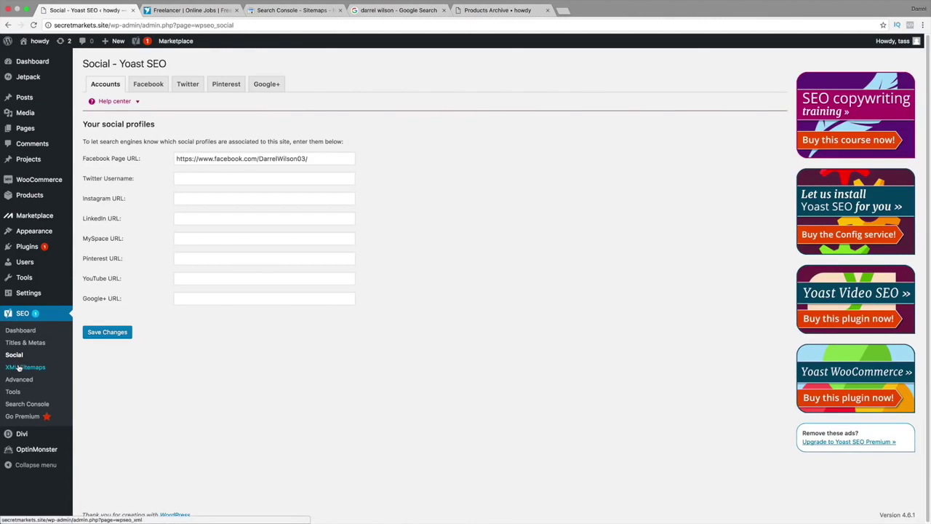
Step: Revisit the Yoast SEO XML Sitemaps, Advanced and Tools pages, and open Search Console
left_click(18, 368)
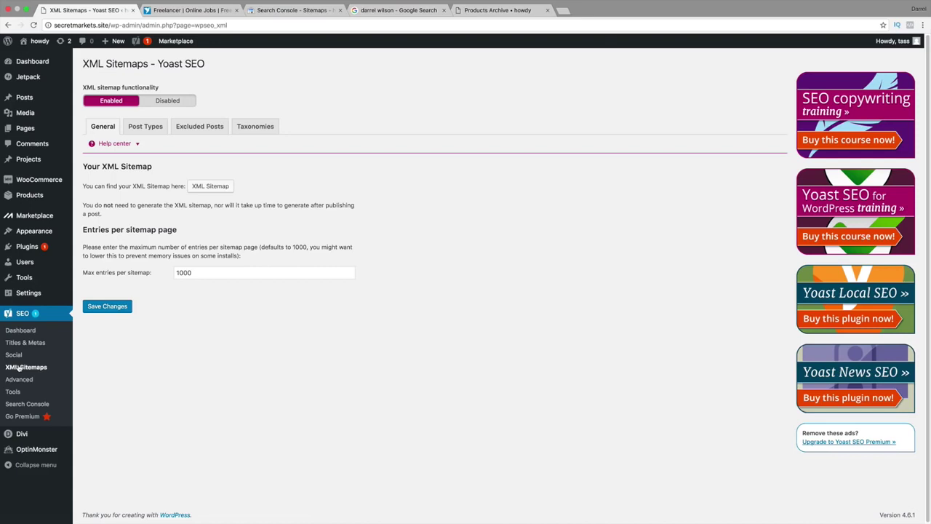
left_click(18, 368)
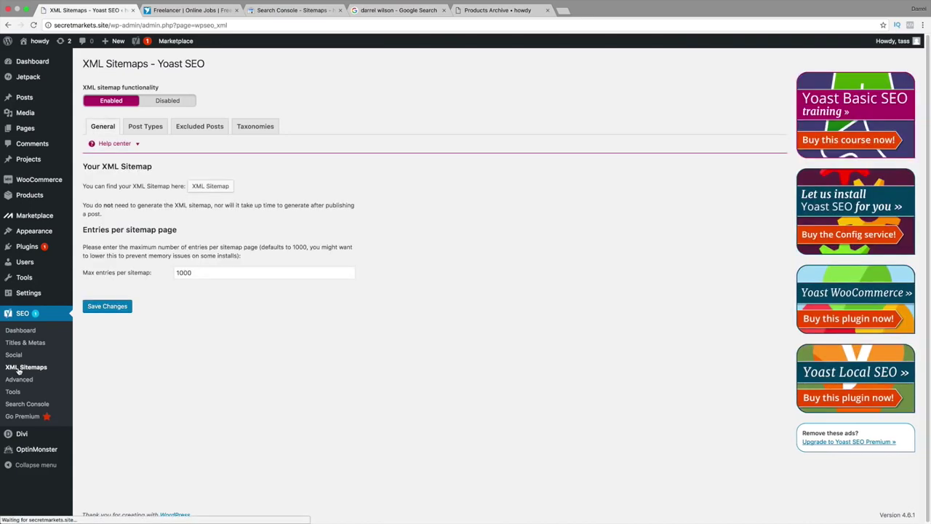
left_click(21, 380)
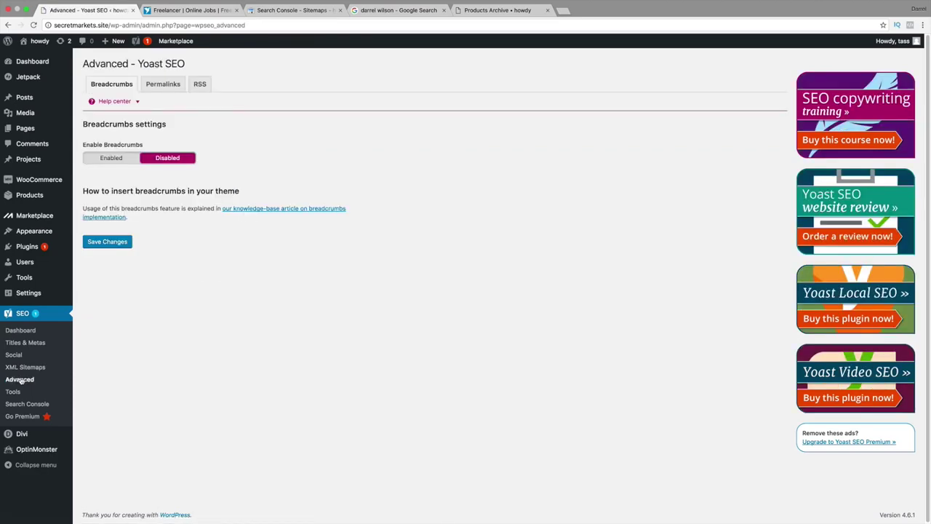
left_click(19, 391)
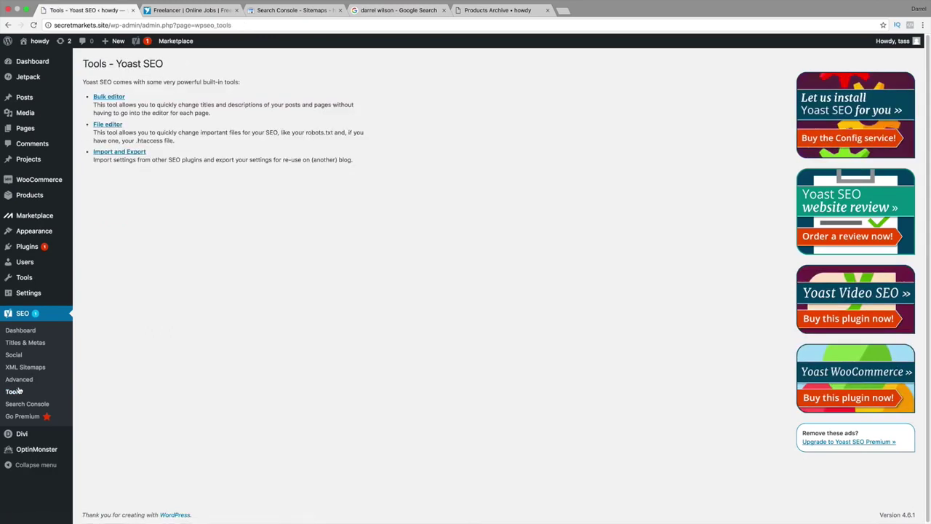
left_click(22, 402)
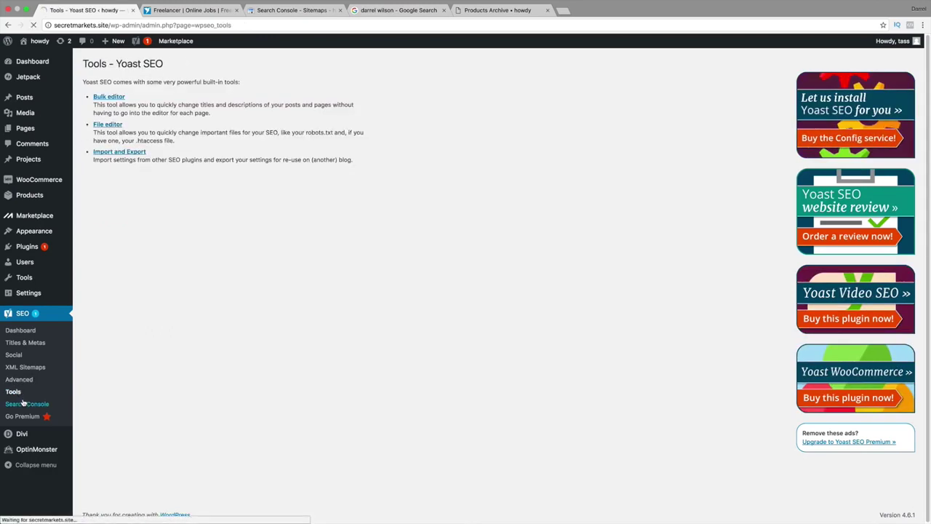